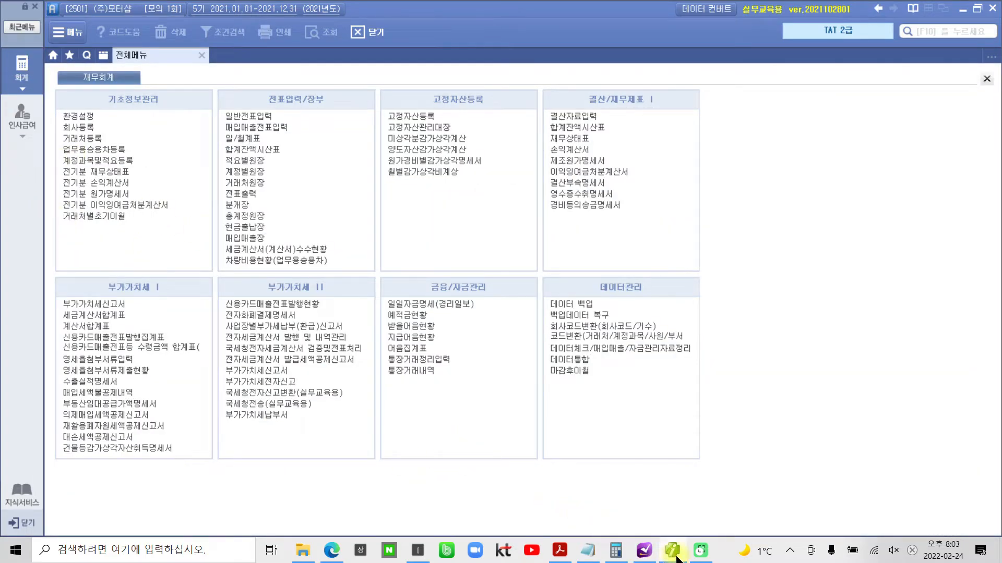
- Switch to the mock exam PDF in Adobe Acrobat Reader and read the 실무수행평가 introduction on the company and its accounting period
{"action": "mouse_move", "coordinate": [676, 558]}
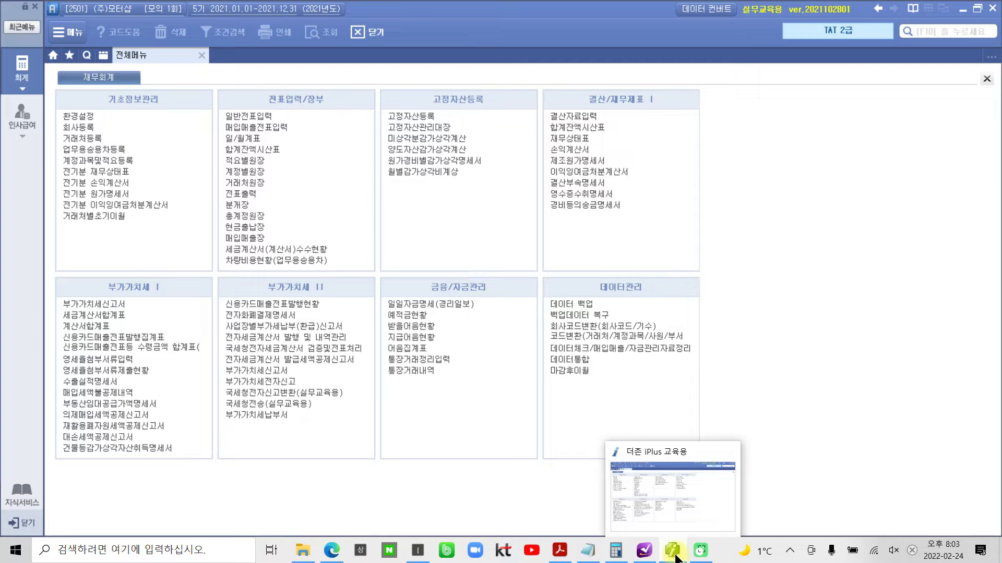
{"action": "left_click", "coordinate": [676, 558]}
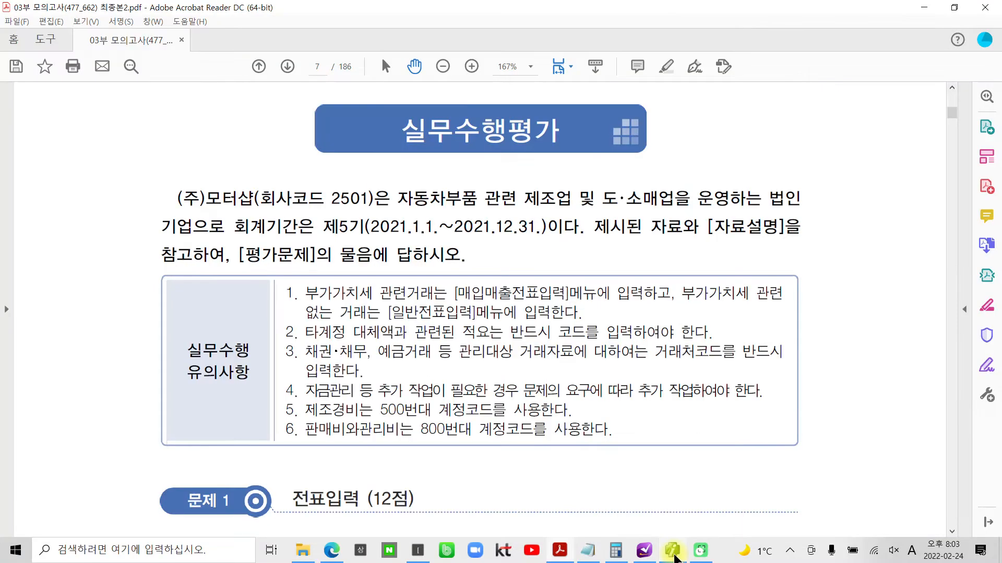
{"action": "mouse_move", "coordinate": [387, 178]}
{"action": "left_mouse_down"}
{"action": "mouse_move", "coordinate": [375, 194]}
{"action": "mouse_move", "coordinate": [467, 216]}
{"action": "mouse_move", "coordinate": [626, 223]}
{"action": "mouse_move", "coordinate": [700, 214]}
{"action": "left_mouse_up"}
{"action": "left_click_drag", "start_coordinate": [385, 176], "coordinate": [696, 215]}
{"action": "left_click_drag", "start_coordinate": [747, 207], "coordinate": [801, 213]}
{"action": "key", "text": "Escape"}
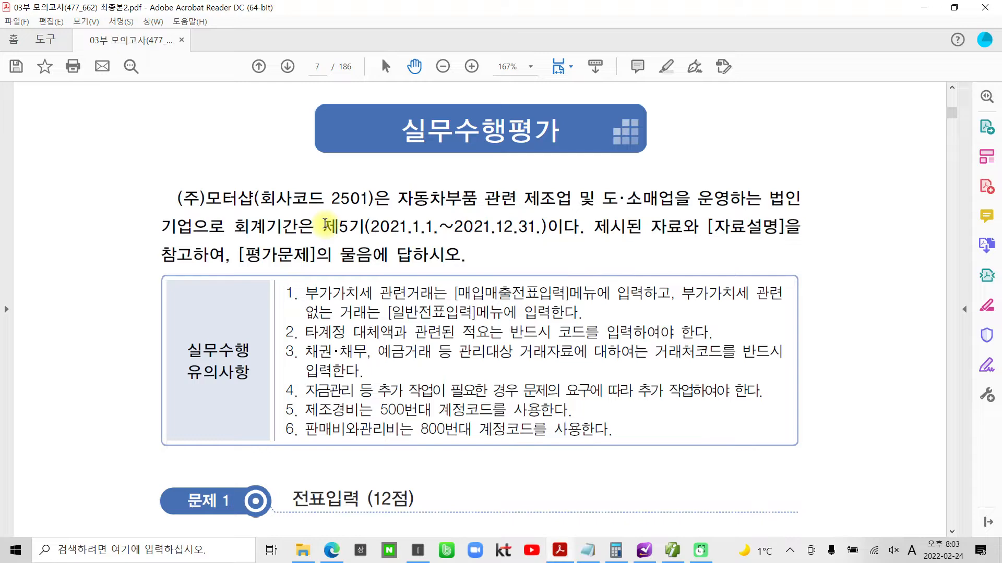
{"action": "scroll", "coordinate": [337, 287], "scroll_direction": "down", "scroll_amount": 3}
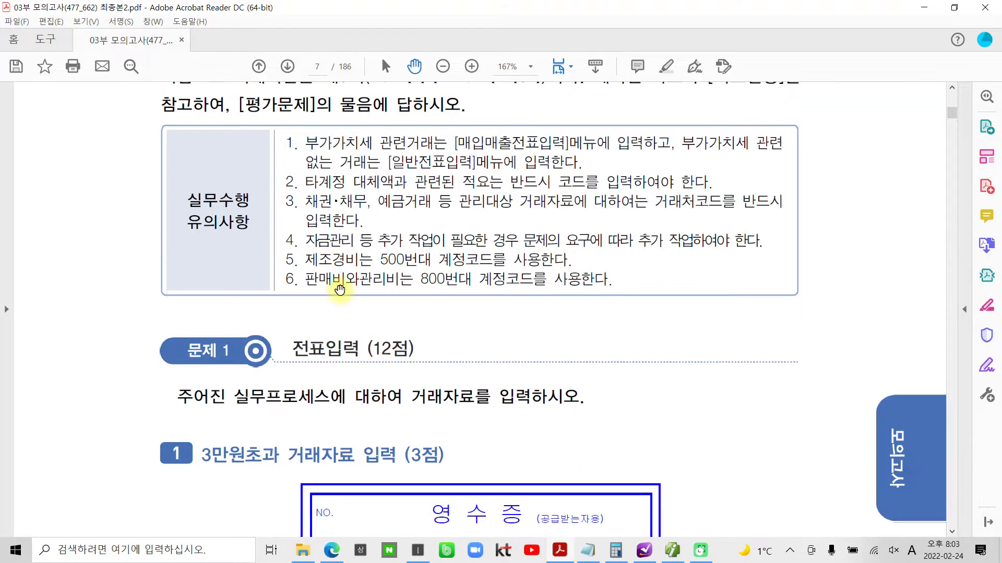
{"action": "scroll", "coordinate": [340, 289], "scroll_direction": "up", "scroll_amount": 1}
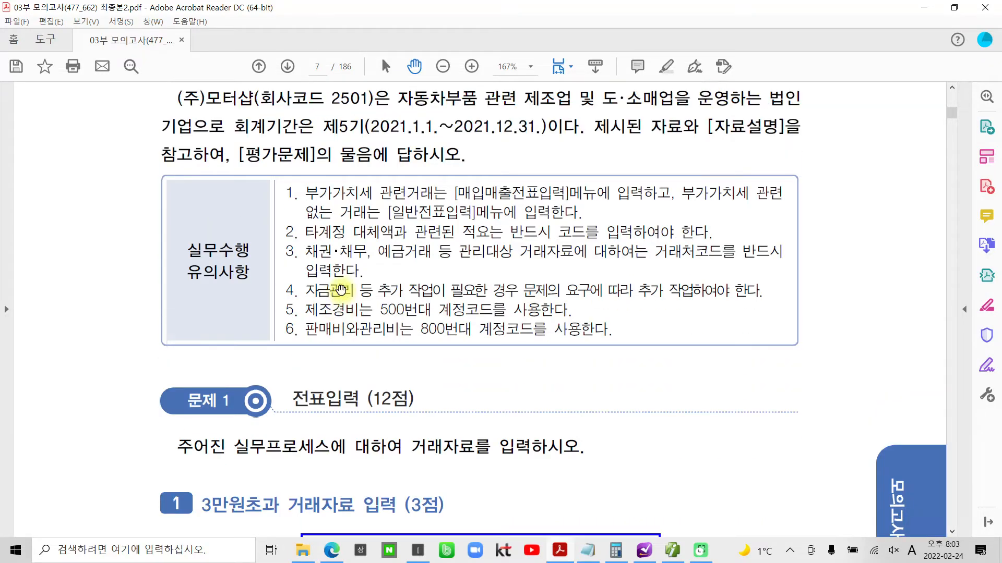
- Read the six 실무수행 유의사항 notes on voucher menus, description codes, 거래처코드, additional work and the 500/800-series account codes
{"action": "mouse_move", "coordinate": [260, 163]}
{"action": "left_mouse_down"}
{"action": "mouse_move", "coordinate": [362, 284]}
{"action": "mouse_move", "coordinate": [824, 357]}
{"action": "left_mouse_up"}
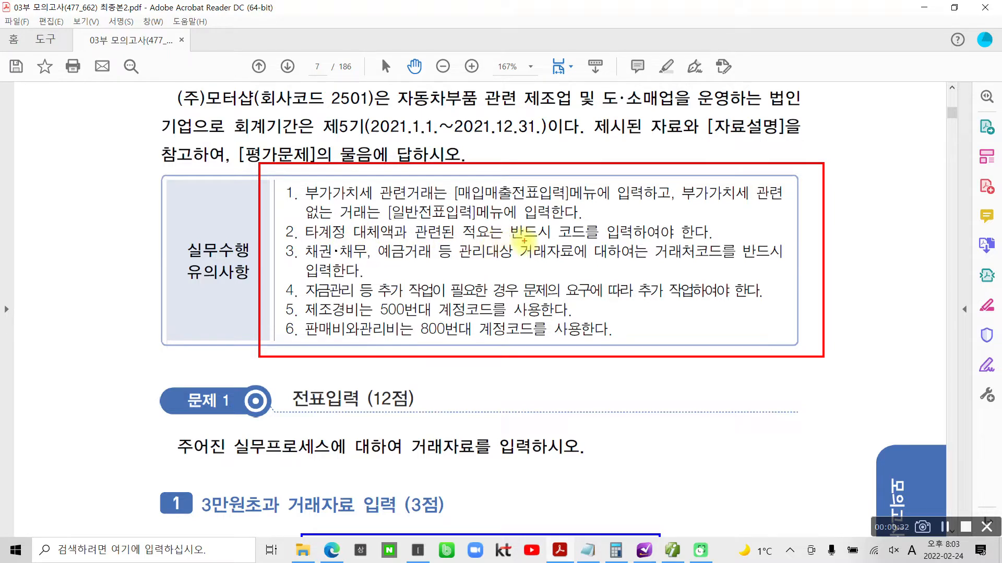
{"action": "left_click_drag", "start_coordinate": [510, 241], "coordinate": [606, 241]}
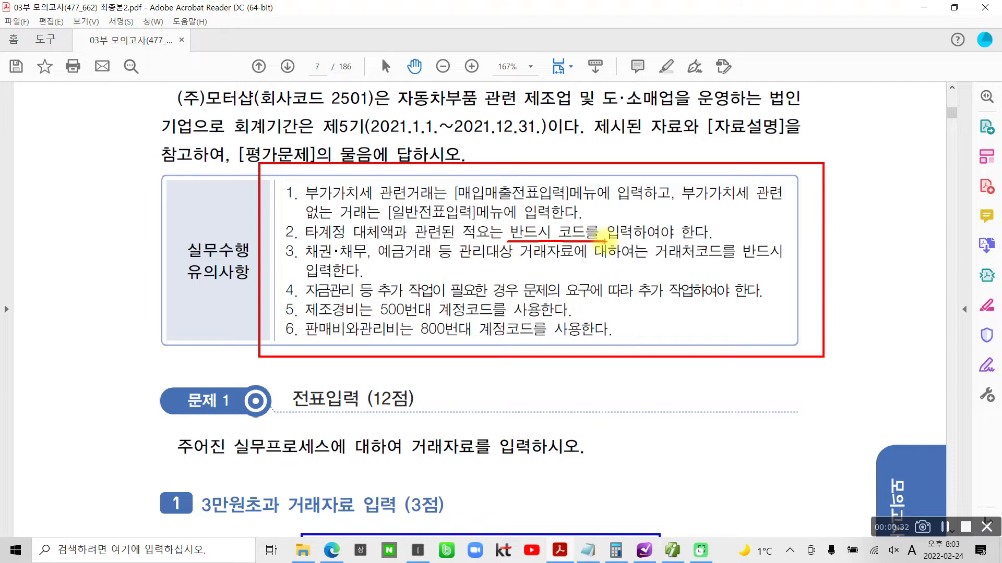
{"action": "mouse_move", "coordinate": [753, 221]}
{"action": "left_mouse_down"}
{"action": "mouse_move", "coordinate": [728, 245]}
{"action": "mouse_move", "coordinate": [739, 202]}
{"action": "mouse_move", "coordinate": [741, 224]}
{"action": "left_mouse_up"}
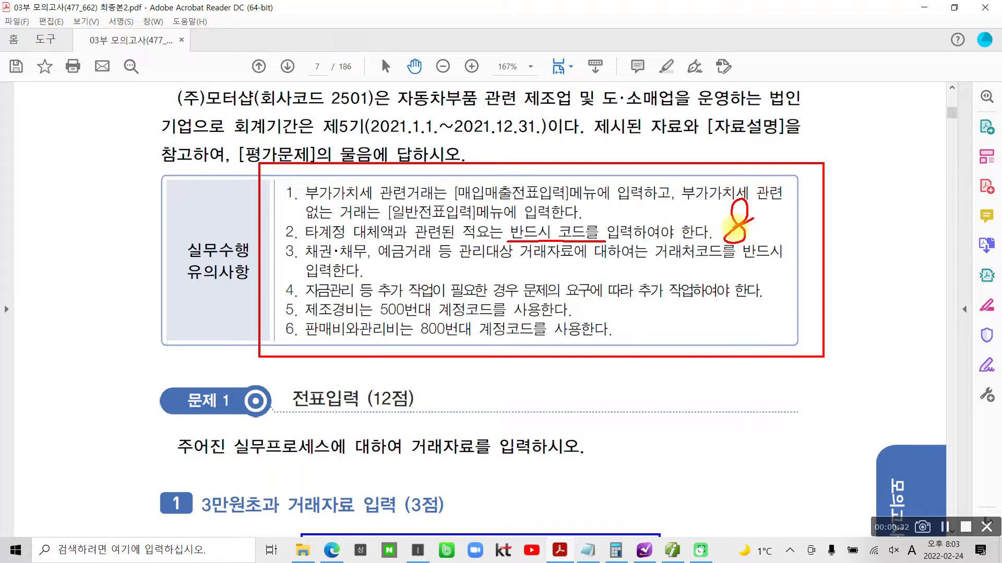
{"action": "key", "text": "Escape"}
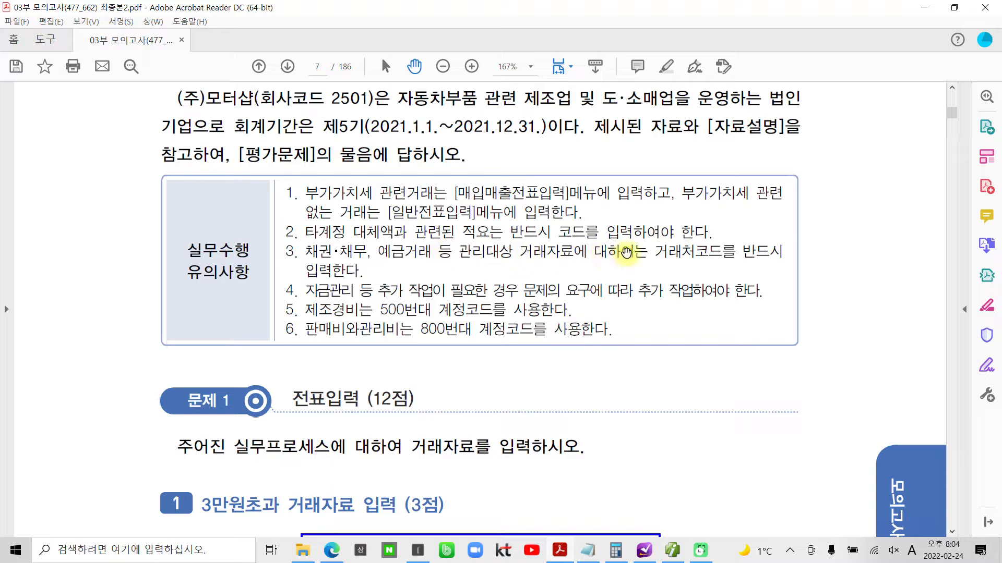
{"action": "left_click_drag", "start_coordinate": [652, 251], "coordinate": [716, 252]}
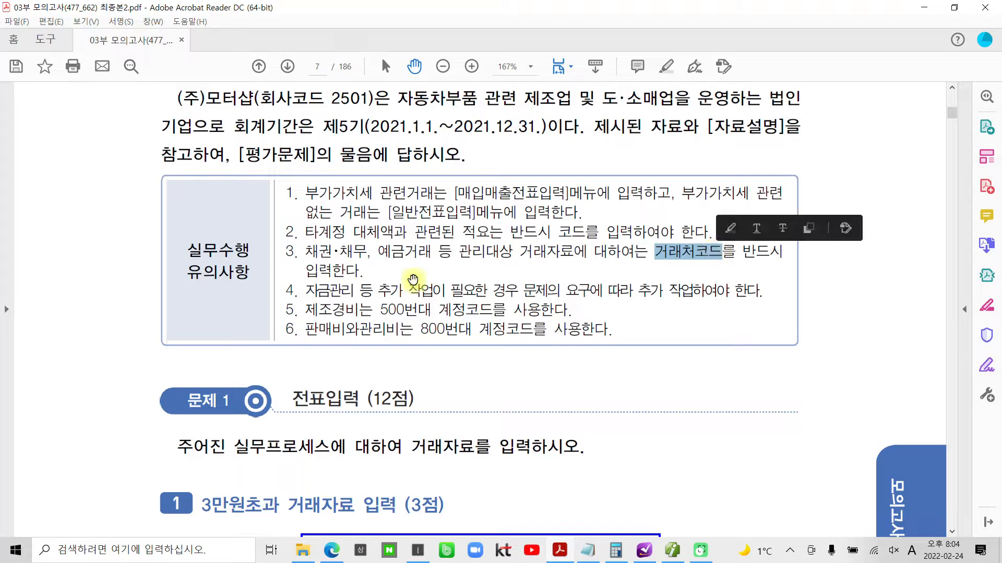
{"action": "left_click", "coordinate": [382, 286]}
{"action": "scroll", "coordinate": [338, 311], "scroll_direction": "down", "scroll_amount": 1}
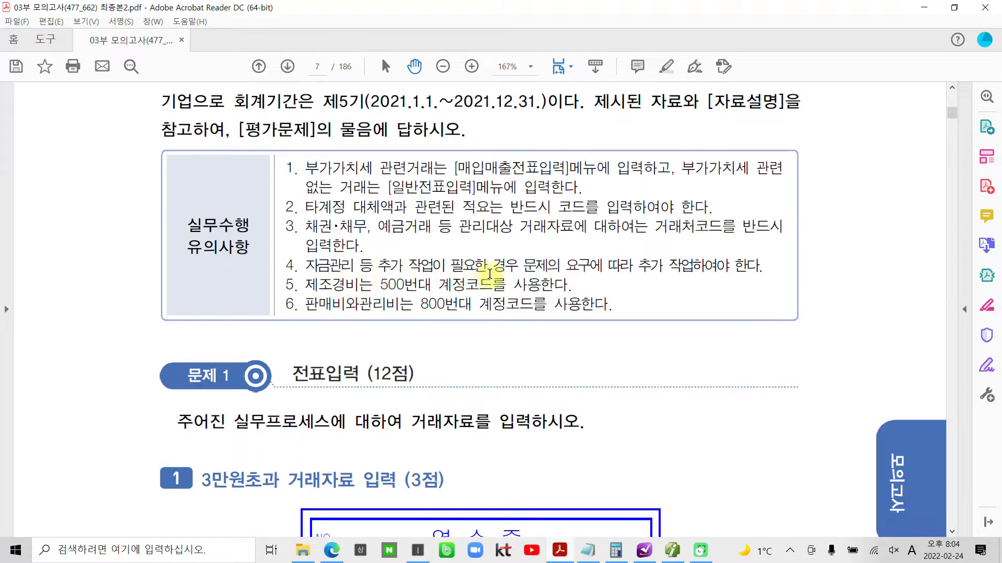
{"action": "left_click_drag", "start_coordinate": [634, 265], "coordinate": [729, 266]}
{"action": "right_click", "coordinate": [706, 267]}
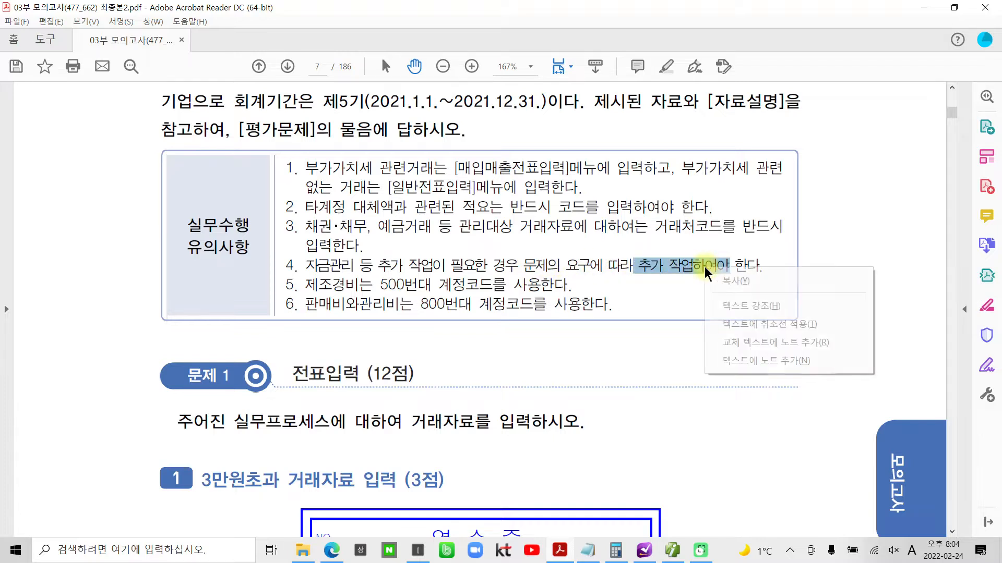
{"action": "left_click", "coordinate": [649, 264]}
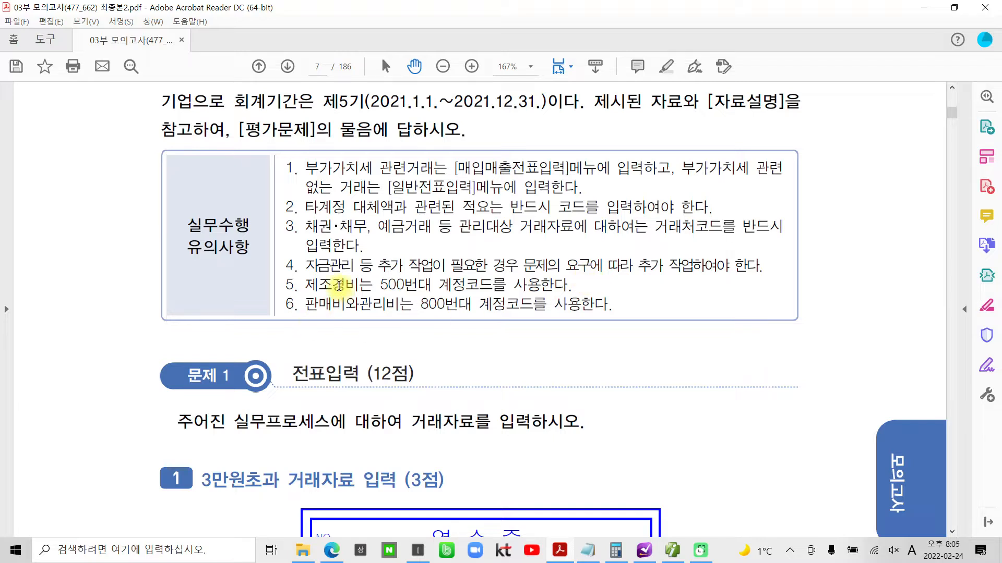
{"action": "left_click_drag", "start_coordinate": [380, 285], "coordinate": [455, 285]}
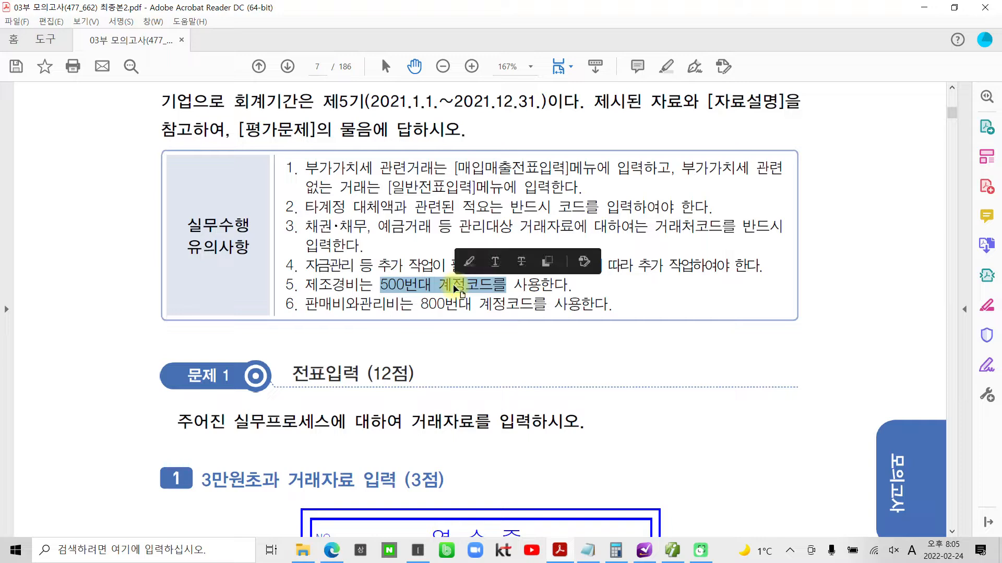
{"action": "left_click", "coordinate": [456, 286]}
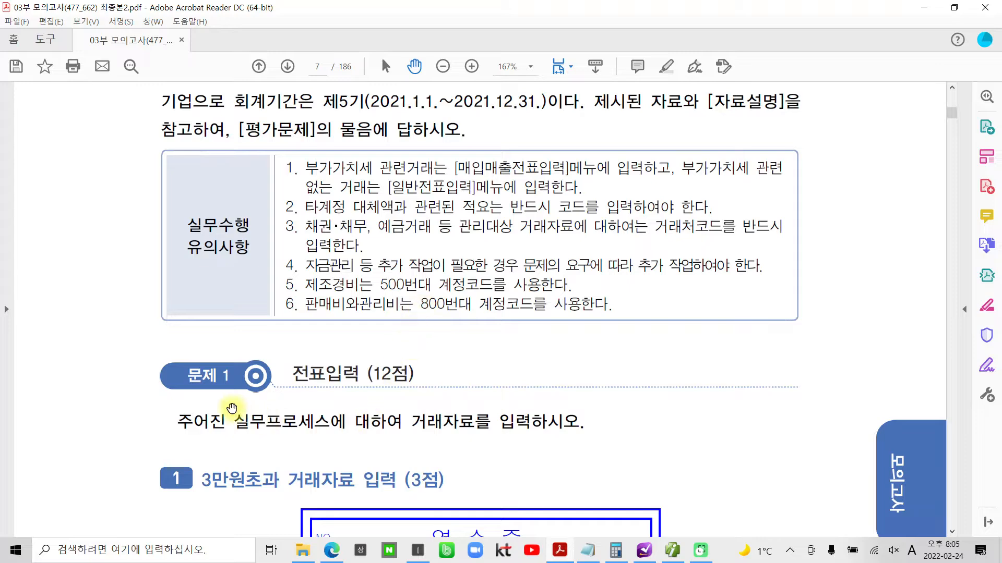
- Examine the receipt for task 1 under 문제 1, 3만원초과 거래자료 입력, and its 자료설명 on the following page
{"action": "scroll", "coordinate": [232, 409], "scroll_direction": "down", "scroll_amount": 3}
{"action": "scroll", "coordinate": [232, 409], "scroll_direction": "down", "scroll_amount": 1}
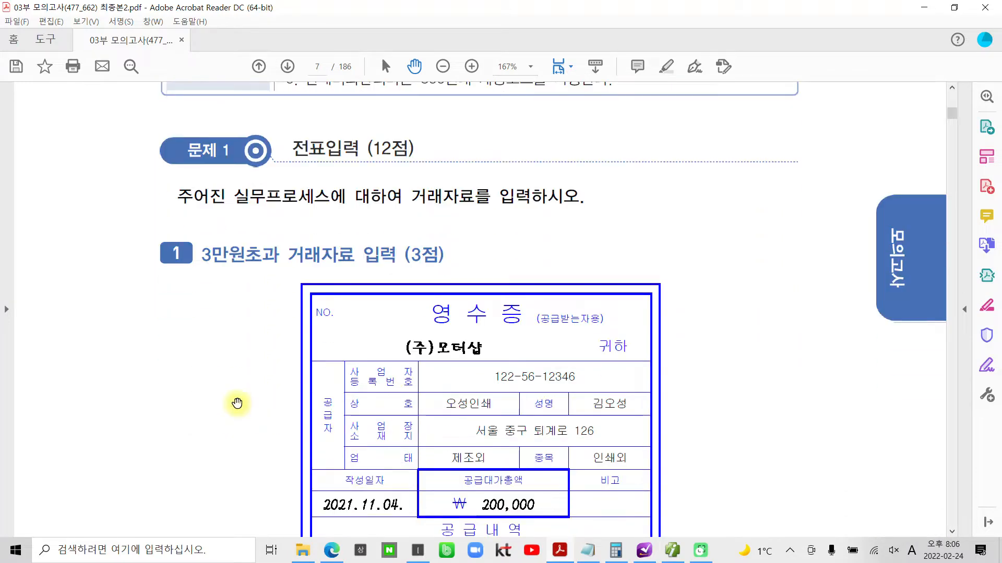
{"action": "scroll", "coordinate": [235, 404], "scroll_direction": "down", "scroll_amount": 1}
{"action": "scroll", "coordinate": [238, 401], "scroll_direction": "up", "scroll_amount": 1}
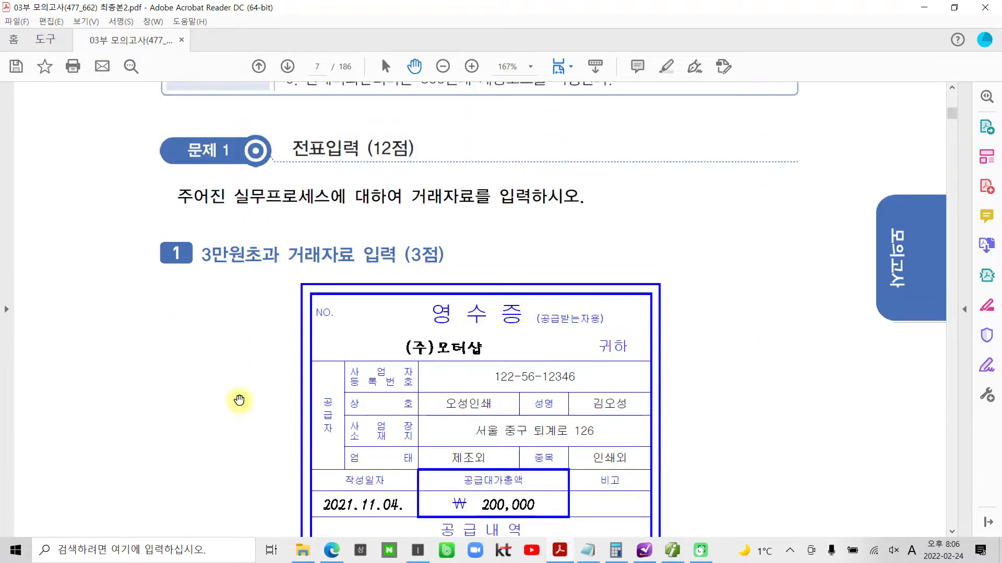
{"action": "scroll", "coordinate": [238, 401], "scroll_direction": "down", "scroll_amount": 1}
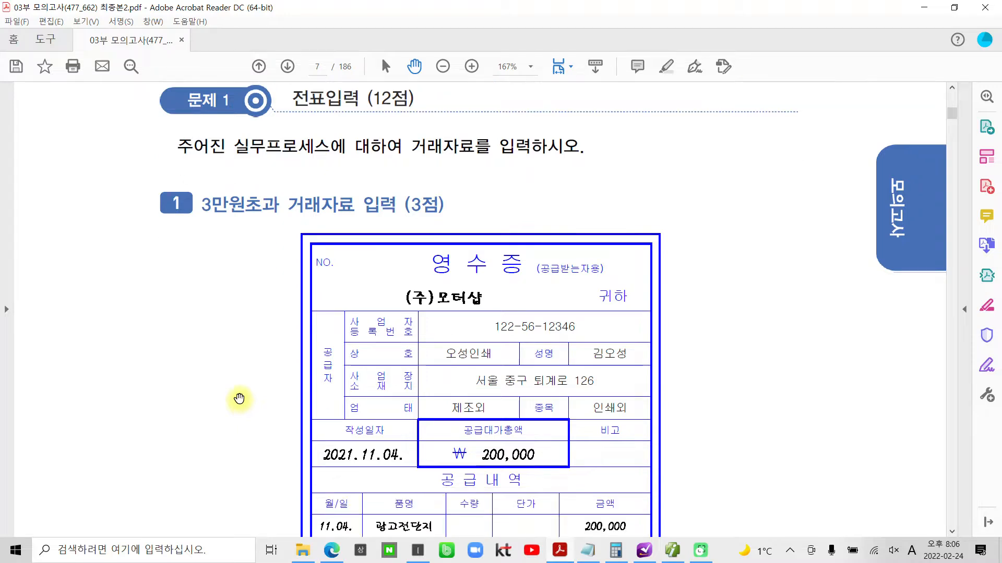
{"action": "scroll", "coordinate": [238, 401], "scroll_direction": "up", "scroll_amount": 1}
{"action": "scroll", "coordinate": [239, 399], "scroll_direction": "down", "scroll_amount": 2}
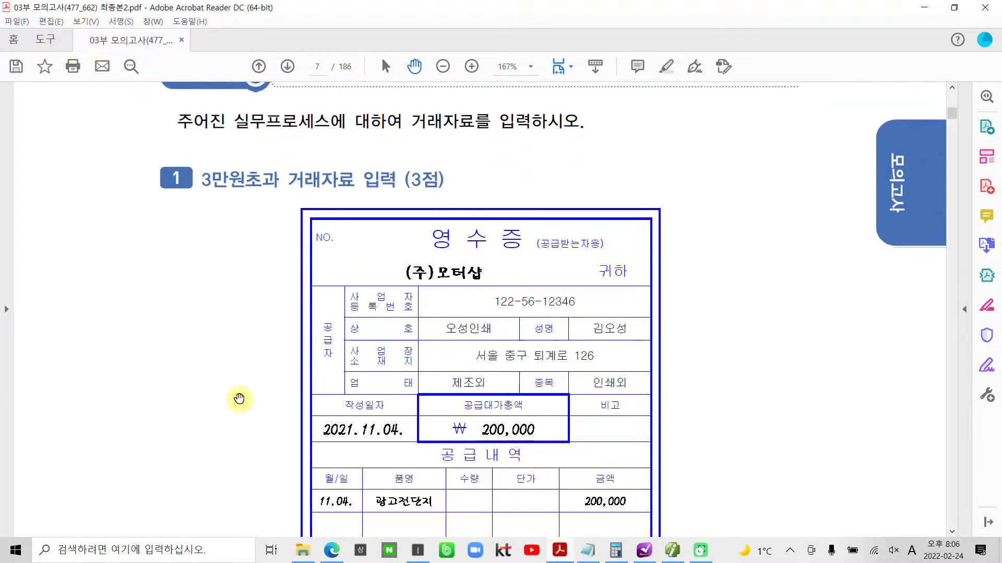
{"action": "scroll", "coordinate": [239, 399], "scroll_direction": "down", "scroll_amount": 1}
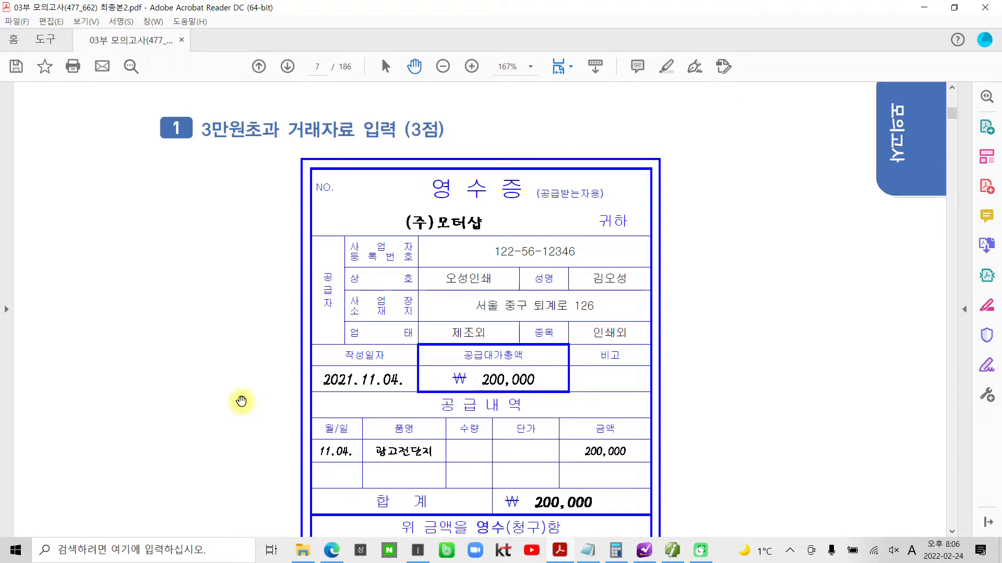
{"action": "scroll", "coordinate": [239, 398], "scroll_direction": "down", "scroll_amount": 5}
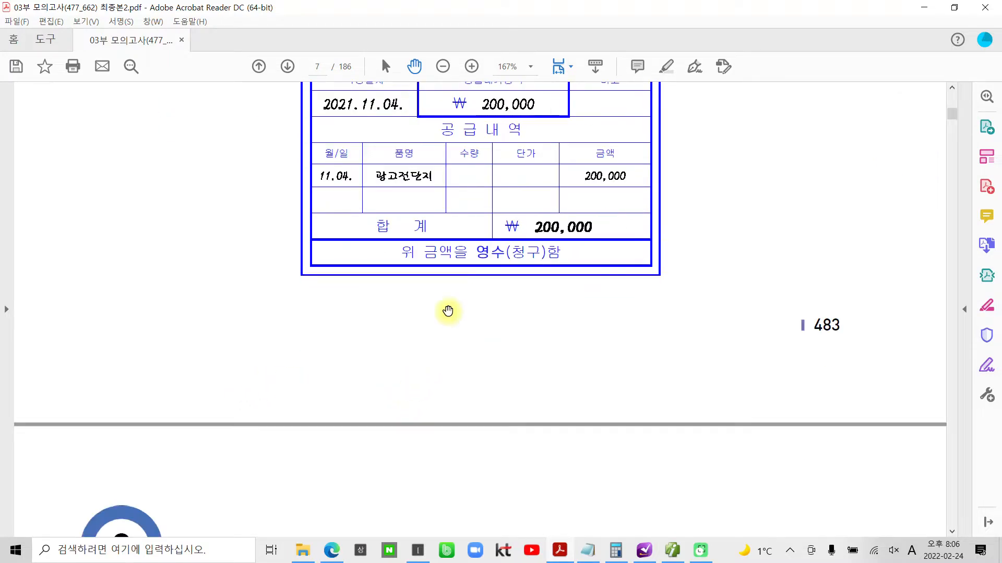
{"action": "scroll", "coordinate": [342, 336], "scroll_direction": "up", "scroll_amount": 2}
{"action": "scroll", "coordinate": [344, 336], "scroll_direction": "down", "scroll_amount": 2}
{"action": "scroll", "coordinate": [345, 335], "scroll_direction": "down", "scroll_amount": 6}
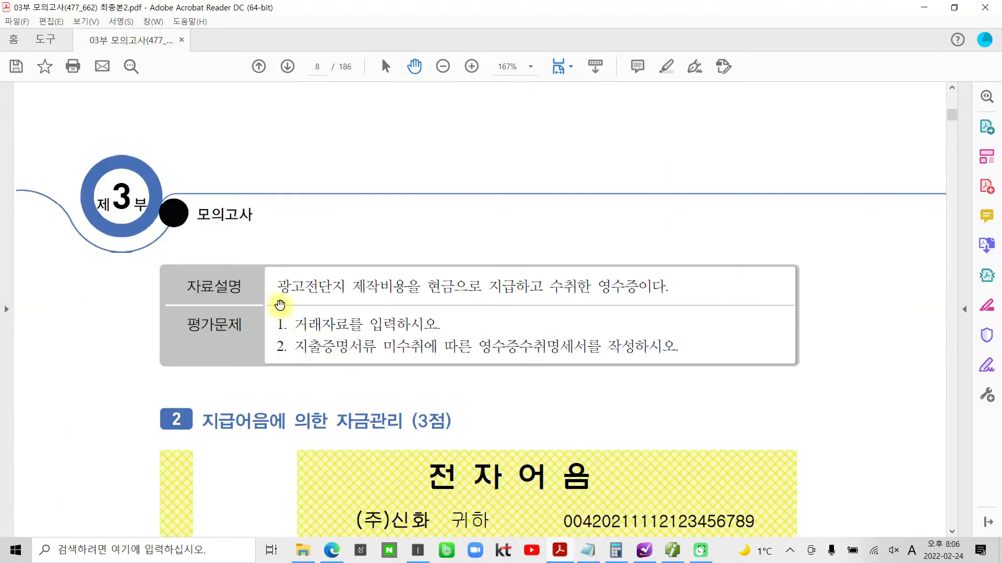
{"action": "left_click_drag", "start_coordinate": [277, 286], "coordinate": [604, 282]}
{"action": "left_click", "coordinate": [409, 323]}
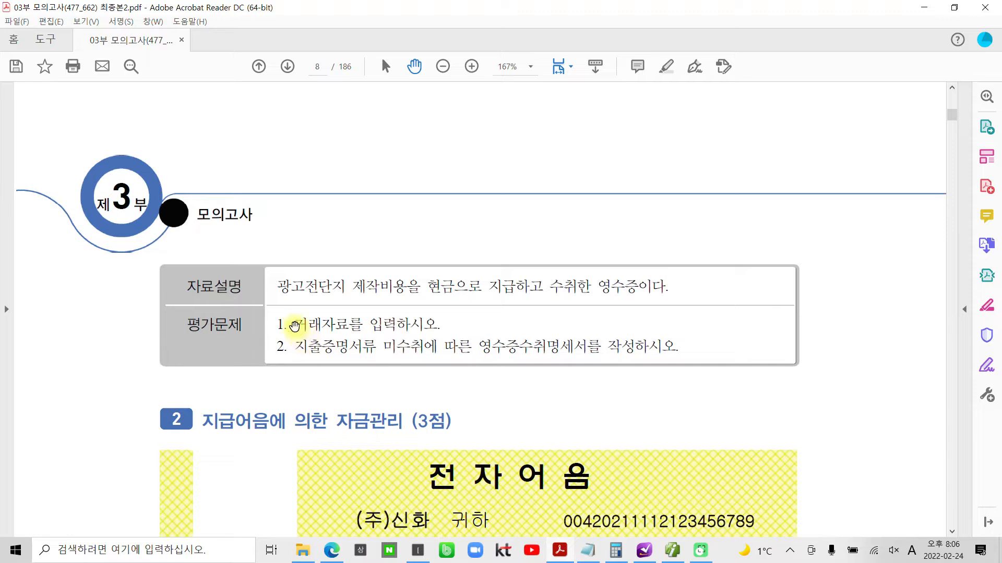
- Highlight the two 평가문제 instructions of task 1: "거래자료를 입력하시오." and "지출증명서류 미수취에 따른 영수증수취명세서를"
{"action": "left_click_drag", "start_coordinate": [295, 325], "coordinate": [440, 325]}
{"action": "right_click", "coordinate": [408, 324]}
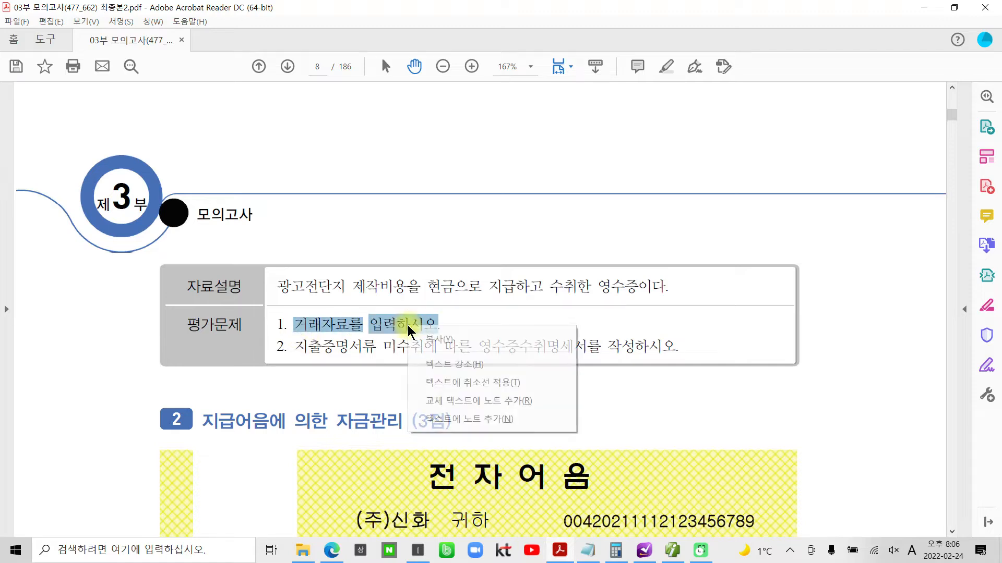
{"action": "left_click", "coordinate": [441, 361]}
{"action": "left_click_drag", "start_coordinate": [293, 346], "coordinate": [488, 340]}
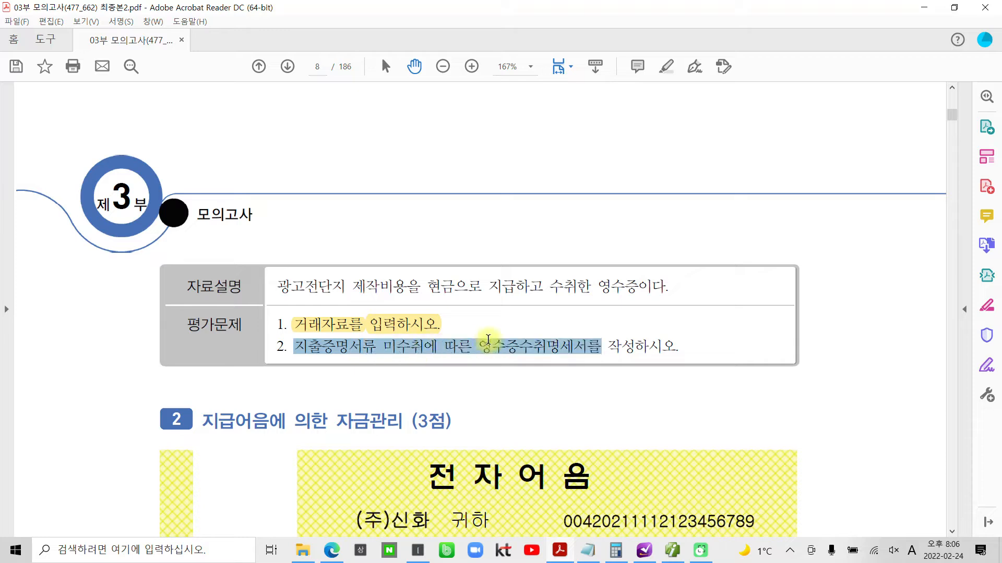
{"action": "right_click", "coordinate": [581, 348]}
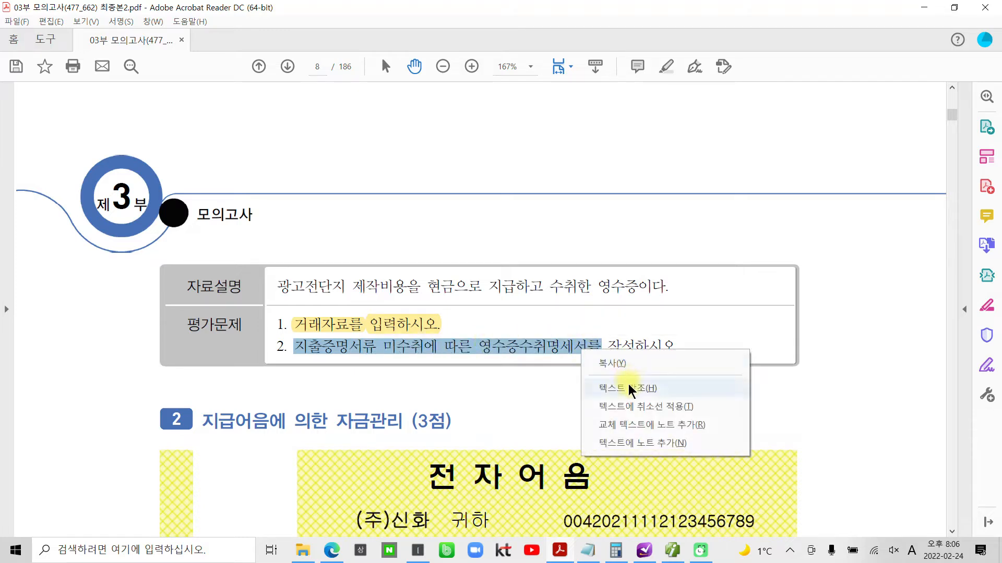
{"action": "left_click", "coordinate": [627, 383]}
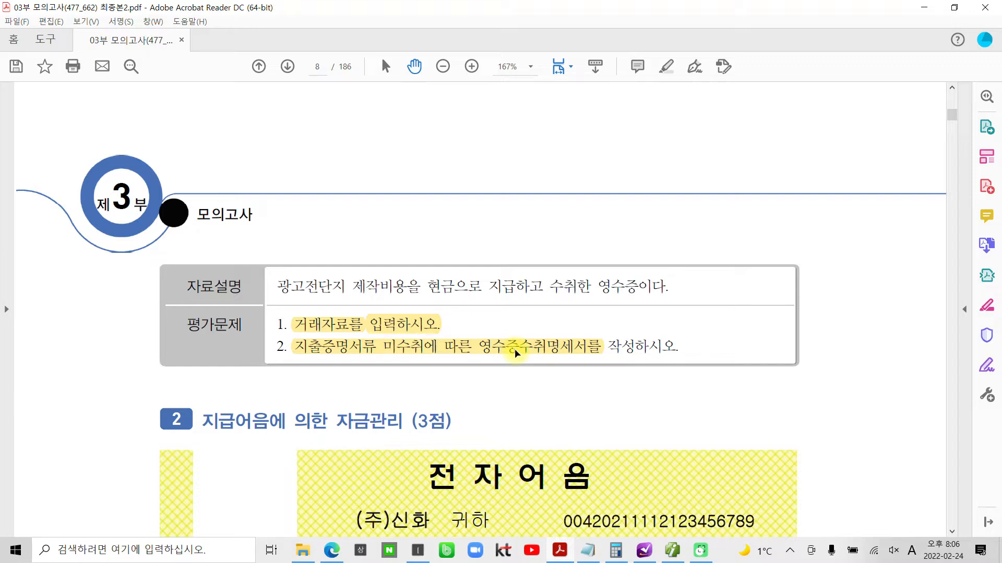
- Recheck the receipt for task 1, switch to 더존 iPlus and open 일반전표입력
{"action": "scroll", "coordinate": [467, 327], "scroll_direction": "up", "scroll_amount": 1}
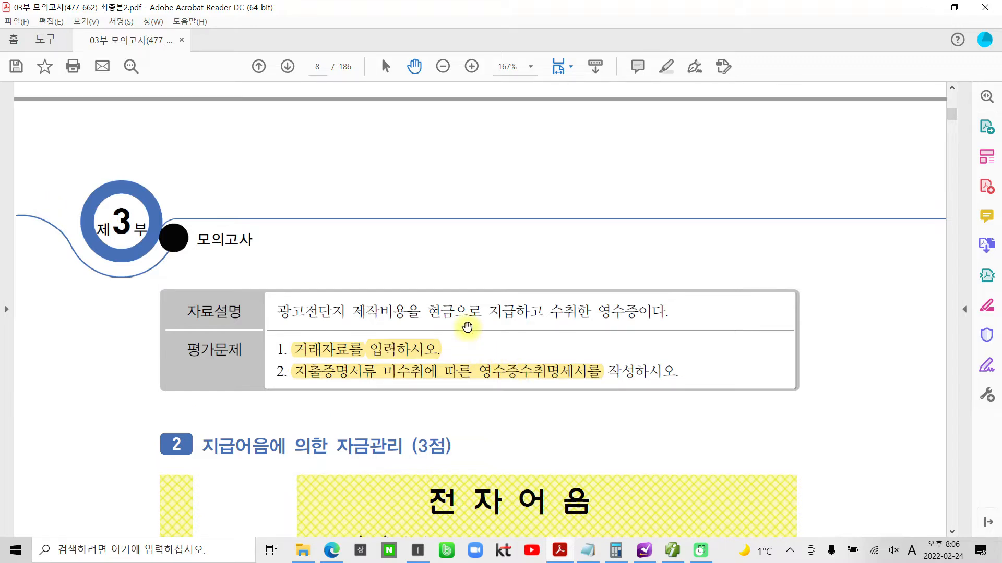
{"action": "scroll", "coordinate": [467, 327], "scroll_direction": "up", "scroll_amount": 10}
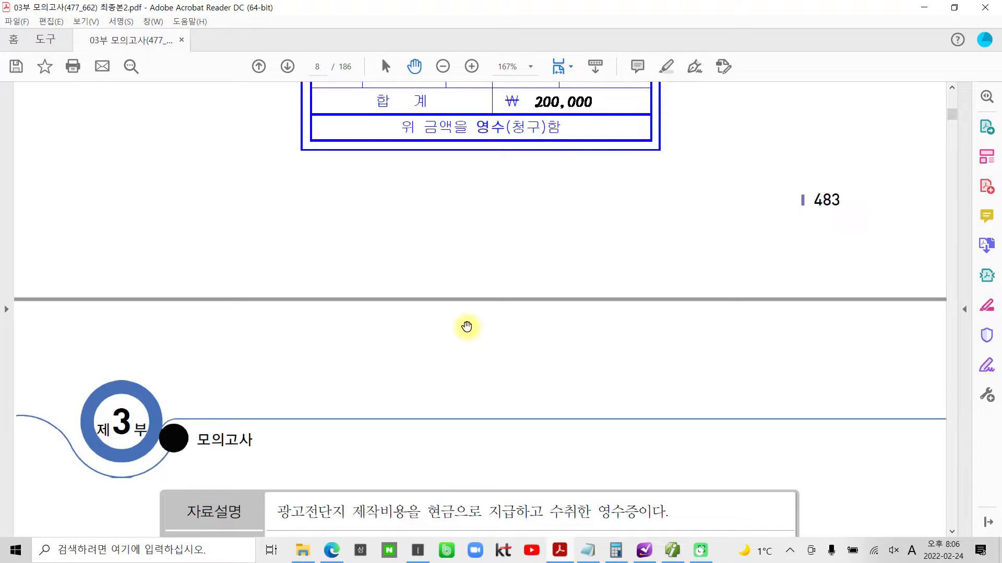
{"action": "scroll", "coordinate": [467, 327], "scroll_direction": "up", "scroll_amount": 3}
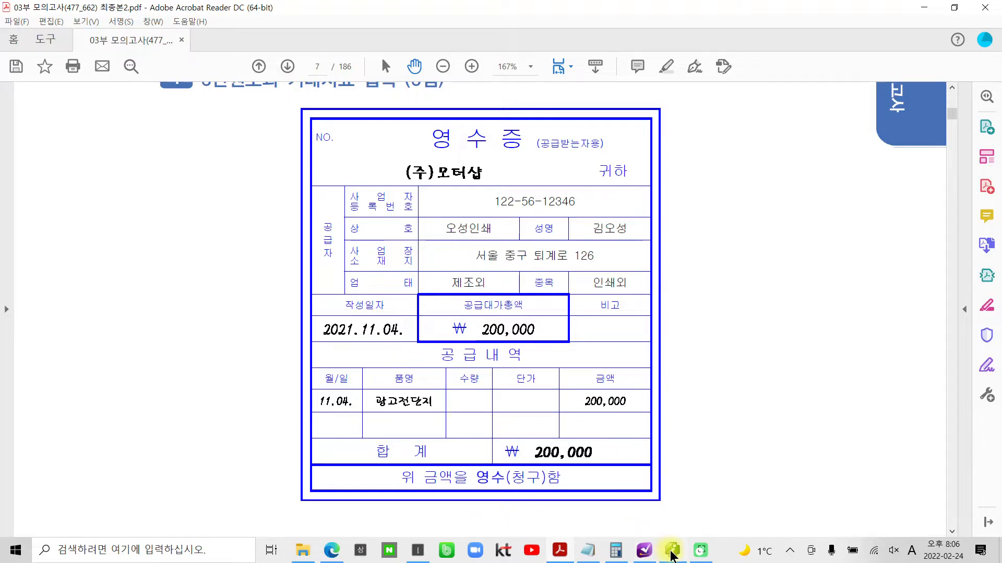
{"action": "left_click", "coordinate": [672, 551]}
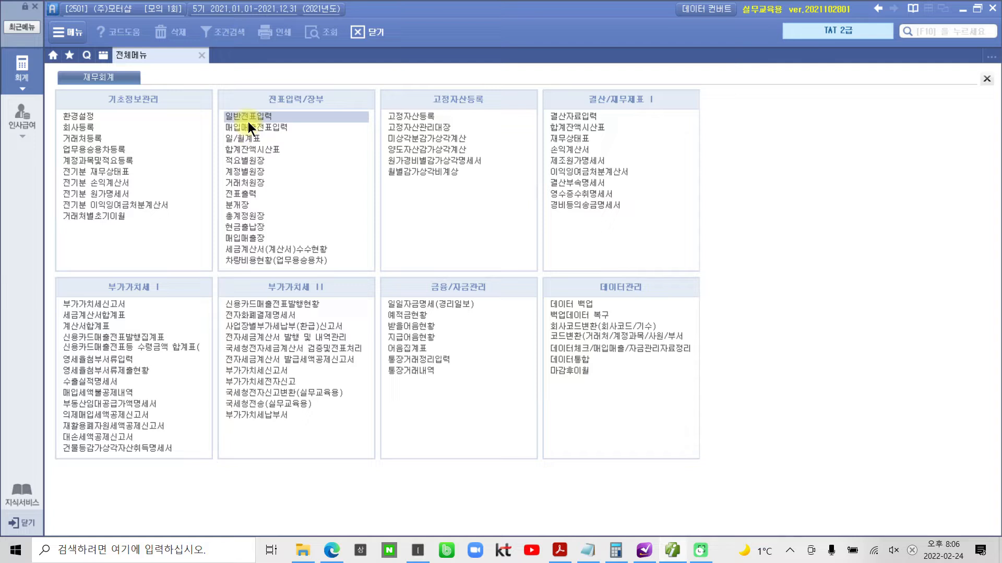
{"action": "left_click", "coordinate": [248, 118]}
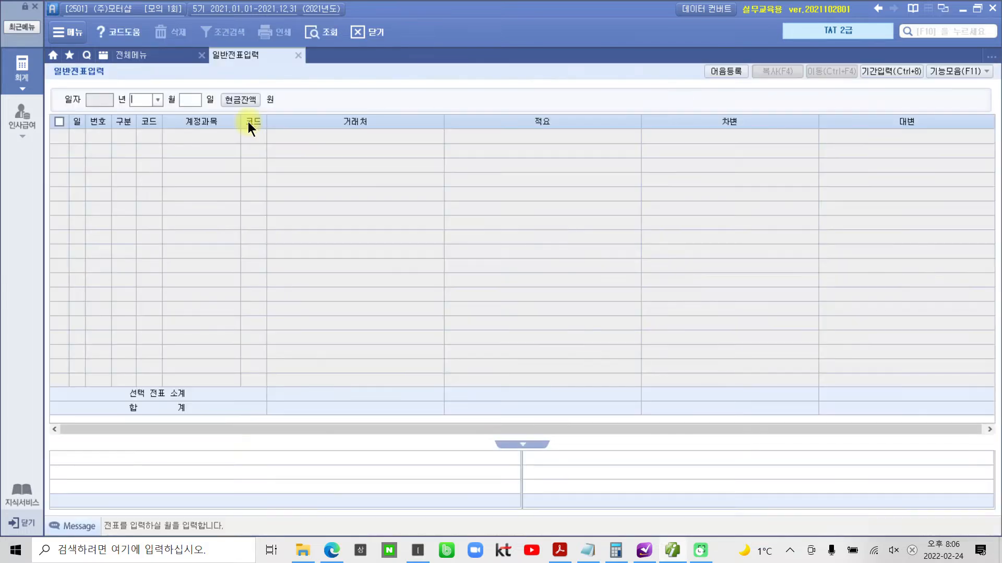
- Set the voucher date to month 11, day 4 and start a line with 구분 1 (출금)
{"action": "type", "text": "11"}
{"action": "type", "text": "4"}
{"action": "key", "text": "Return"}
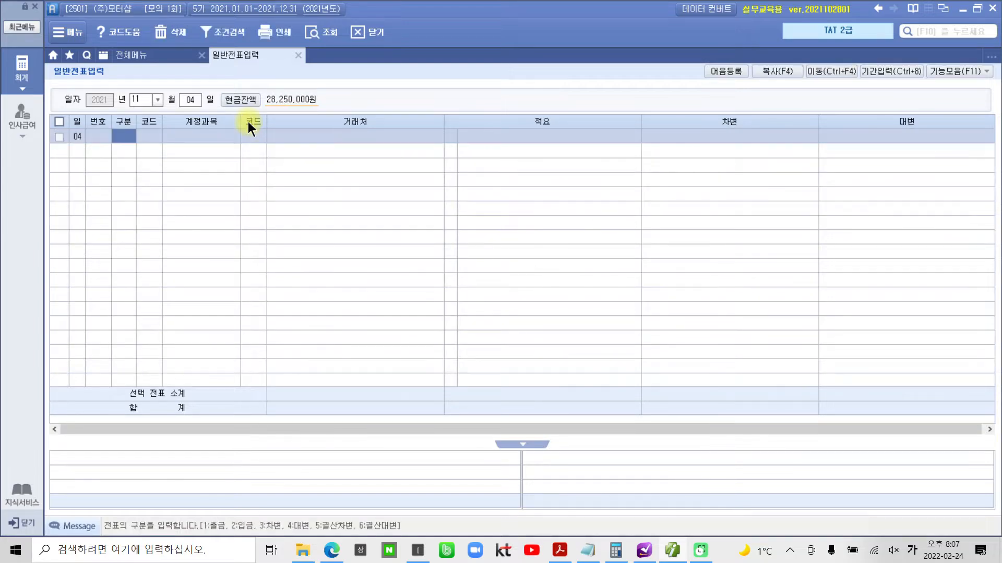
{"action": "type", "text": "1"}
{"action": "key", "text": "Return"}
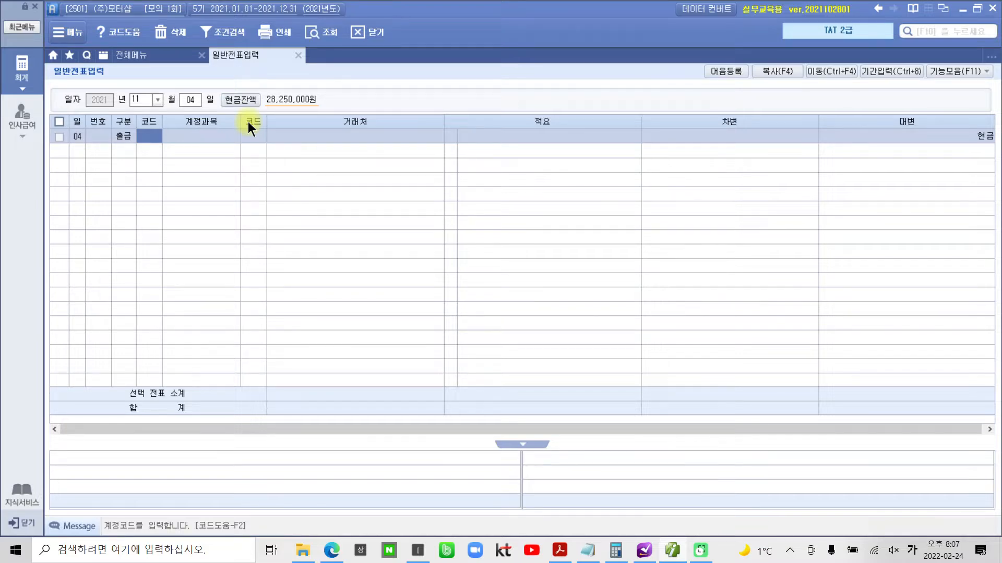
{"action": "mouse_move", "coordinate": [908, 167]}
{"action": "left_mouse_down"}
{"action": "mouse_move", "coordinate": [865, 143]}
{"action": "mouse_move", "coordinate": [966, 157]}
{"action": "mouse_move", "coordinate": [947, 173]}
{"action": "left_mouse_up"}
{"action": "left_click_drag", "start_coordinate": [710, 83], "coordinate": [774, 159]}
{"action": "mouse_move", "coordinate": [694, 116]}
{"action": "left_mouse_down"}
{"action": "mouse_move", "coordinate": [331, 22]}
{"action": "mouse_move", "coordinate": [147, 148]}
{"action": "left_mouse_up"}
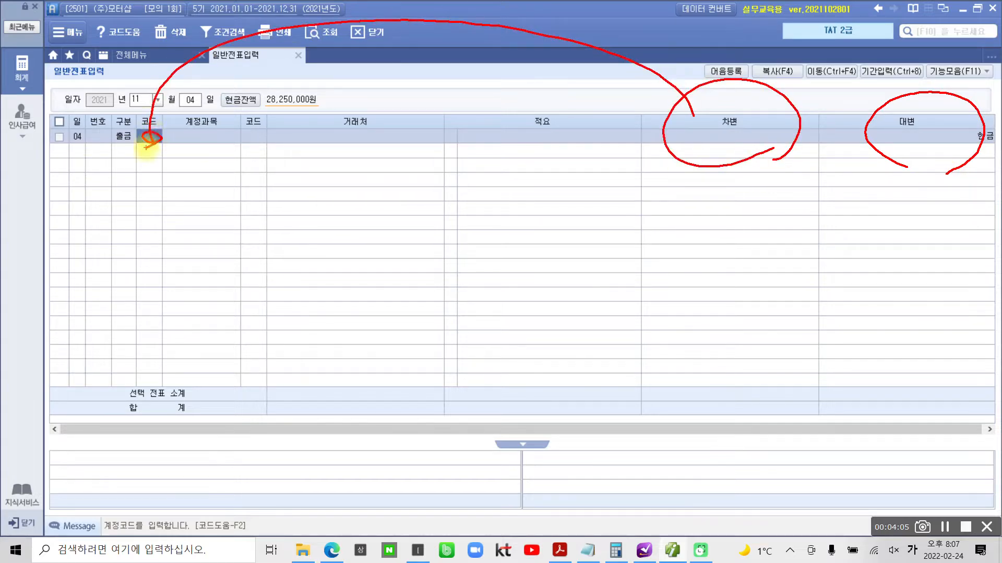
{"action": "key", "text": "Escape"}
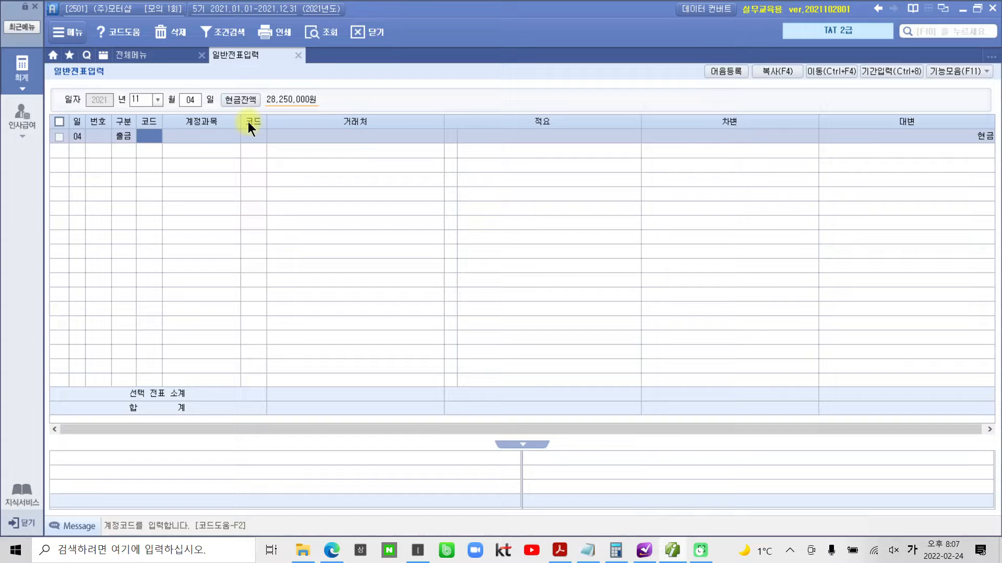
- Search the accounts for 광고 and assign account 833 광고선전비 to the November 4 출금 line
{"action": "type", "text": "ㄱ"}
{"action": "type", "text": "ㅗㅏㅇ"}
{"action": "type", "text": "고"}
{"action": "key", "text": "Return"}
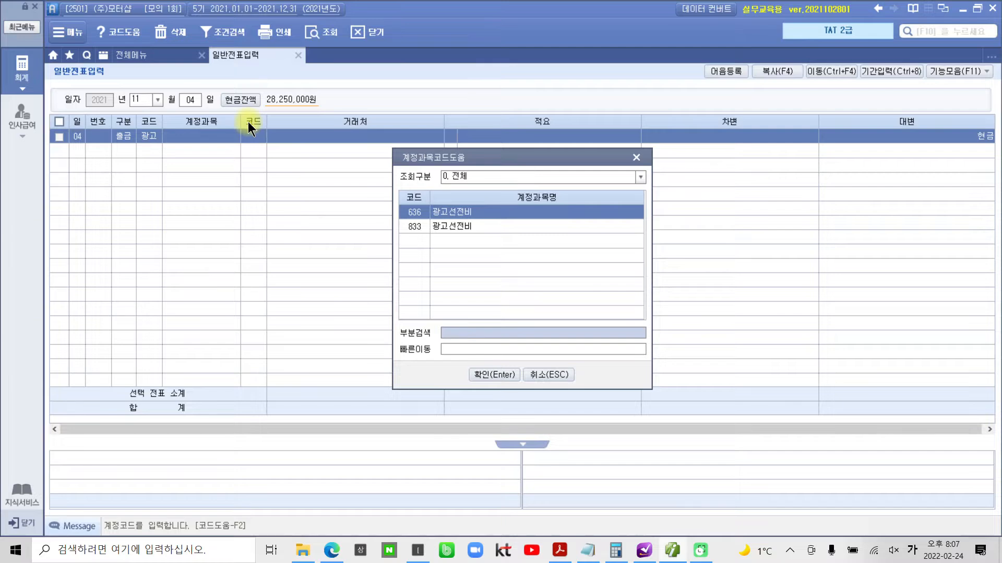
{"action": "key", "text": "Down"}
{"action": "key", "text": "Return"}
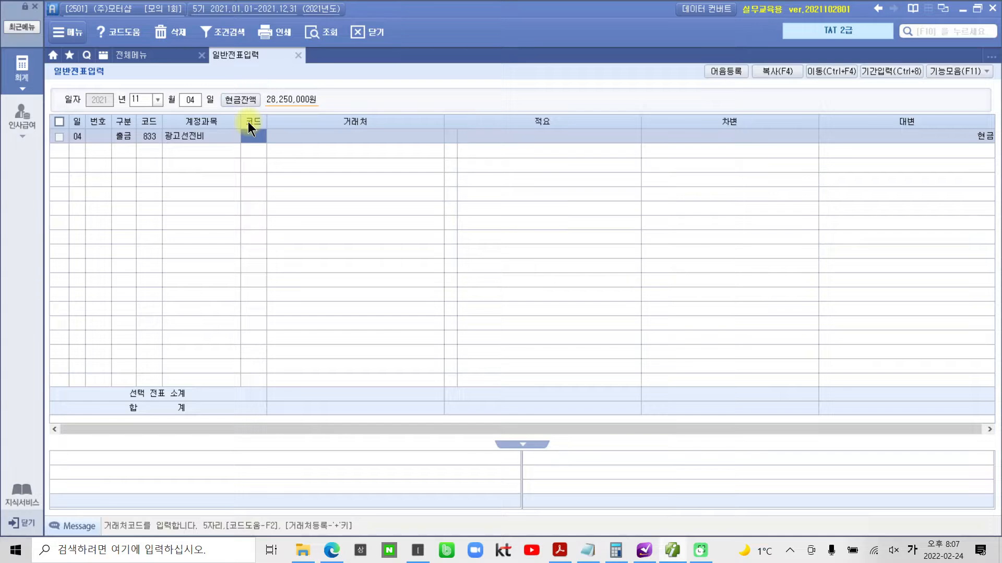
- Leave the 거래처 and 적요 of the 광고선전비 line blank and enter a 차변 amount of 200,000
{"action": "key", "text": "Return"}
{"action": "key", "text": "Return"}
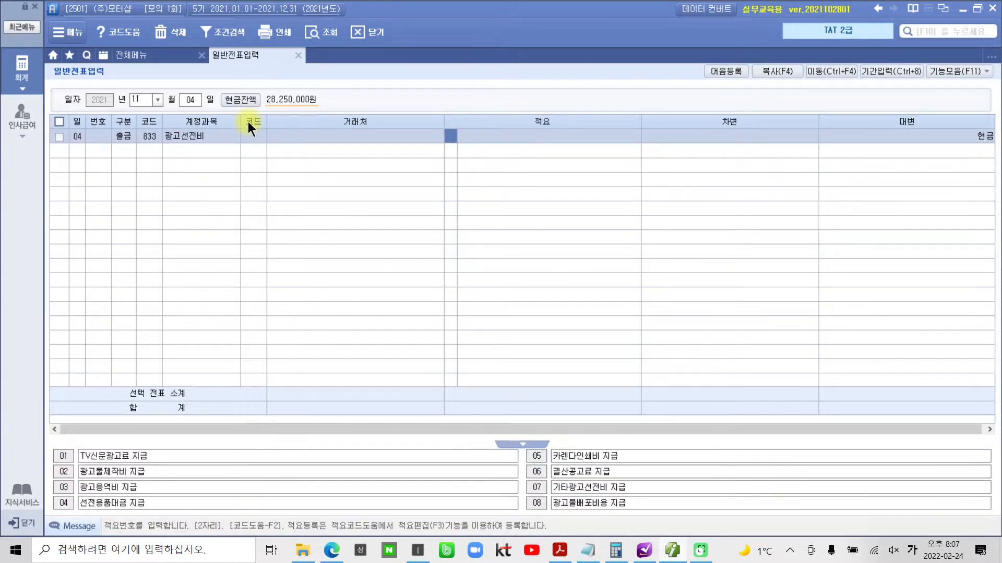
{"action": "key", "text": "Return"}
{"action": "key", "text": "Return"}
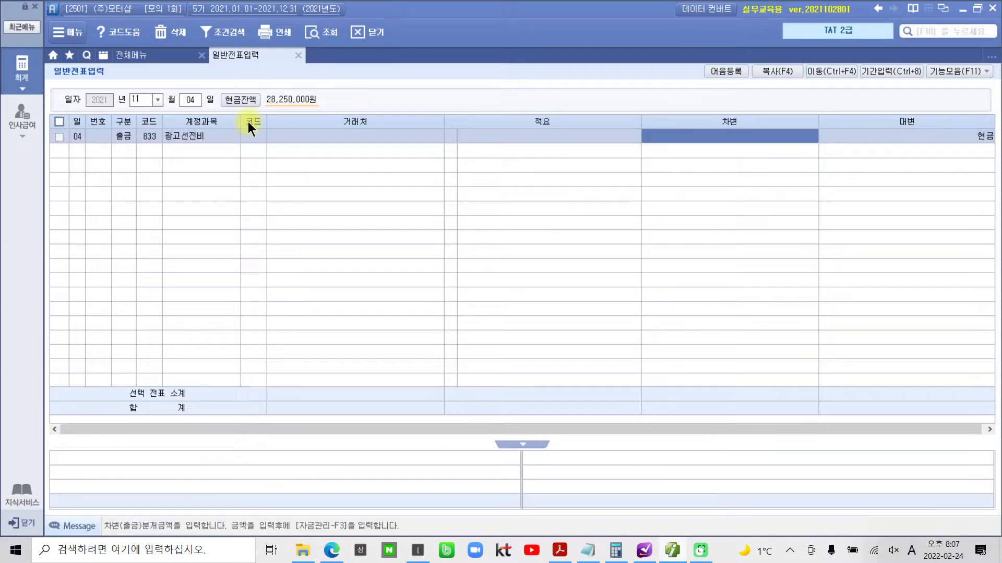
{"action": "type", "text": "2000000"}
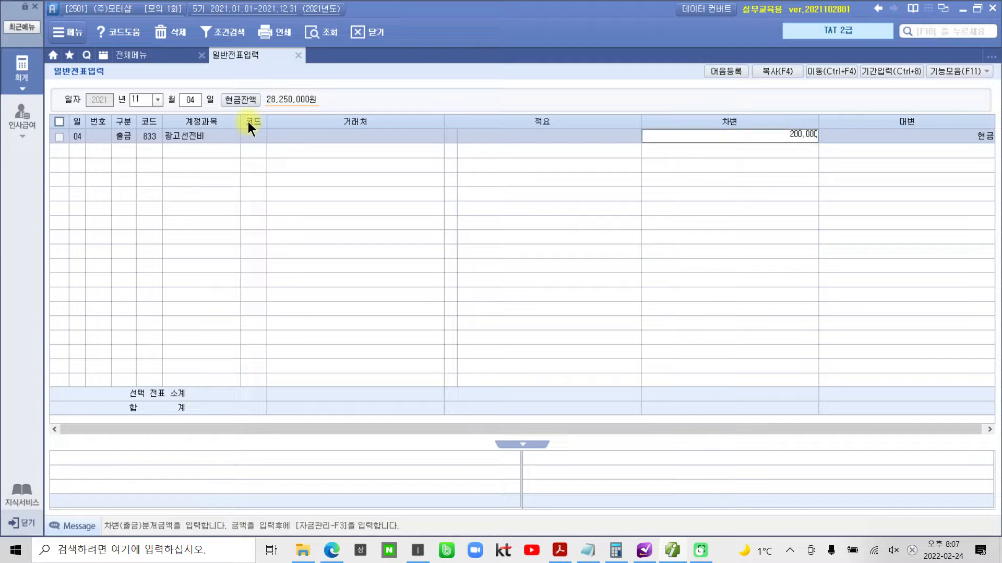
{"action": "key", "text": "Return"}
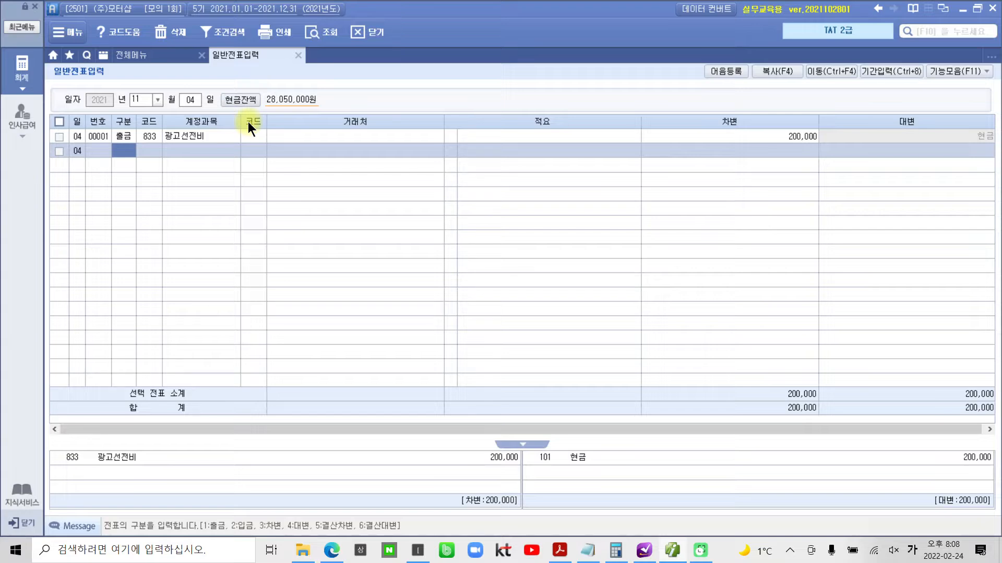
- Open 영수증수취명세서 from the full menu and set the first row's 거래일자 to 2021-11-04
{"action": "left_click", "coordinate": [21, 70]}
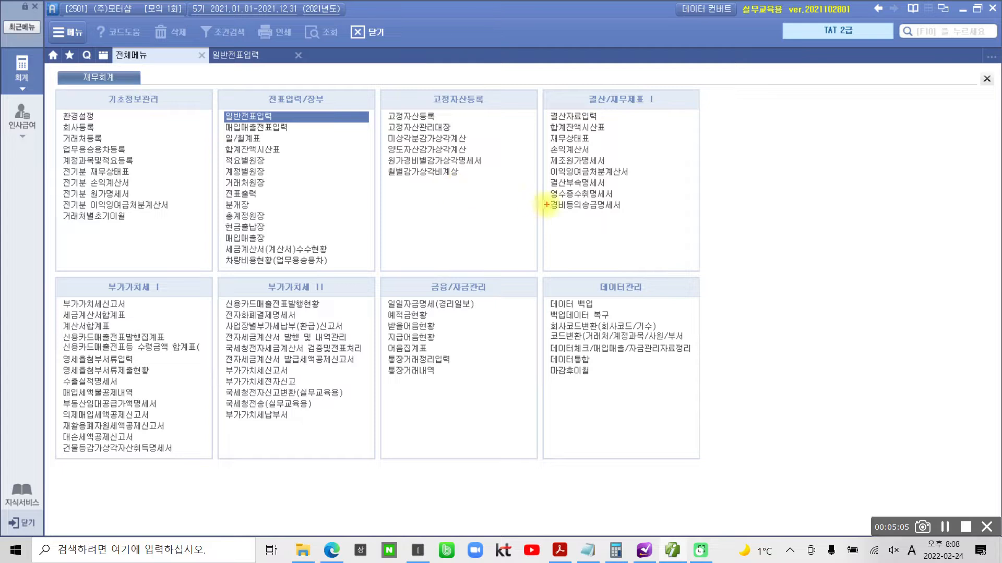
{"action": "mouse_move", "coordinate": [511, 175]}
{"action": "left_mouse_down"}
{"action": "mouse_move", "coordinate": [600, 207]}
{"action": "mouse_move", "coordinate": [664, 208]}
{"action": "mouse_move", "coordinate": [649, 186]}
{"action": "left_mouse_up"}
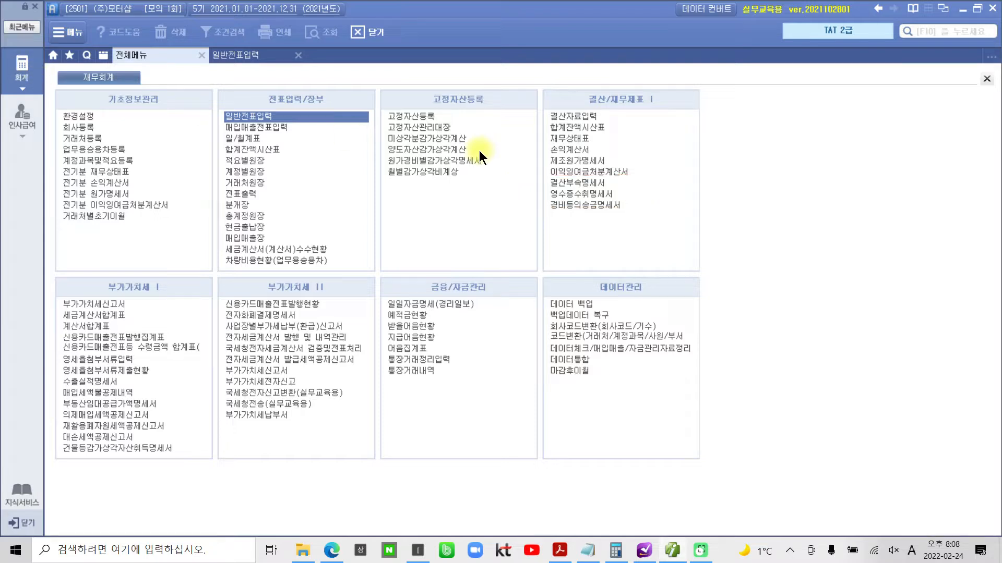
{"action": "left_click", "coordinate": [575, 193]}
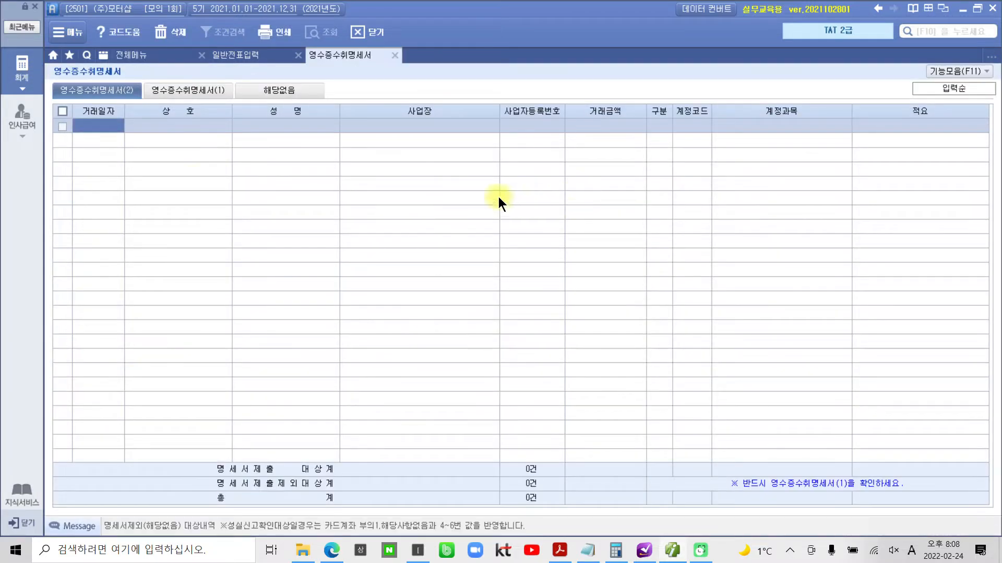
{"action": "left_click", "coordinate": [123, 130]}
{"action": "type", "text": "2021-"}
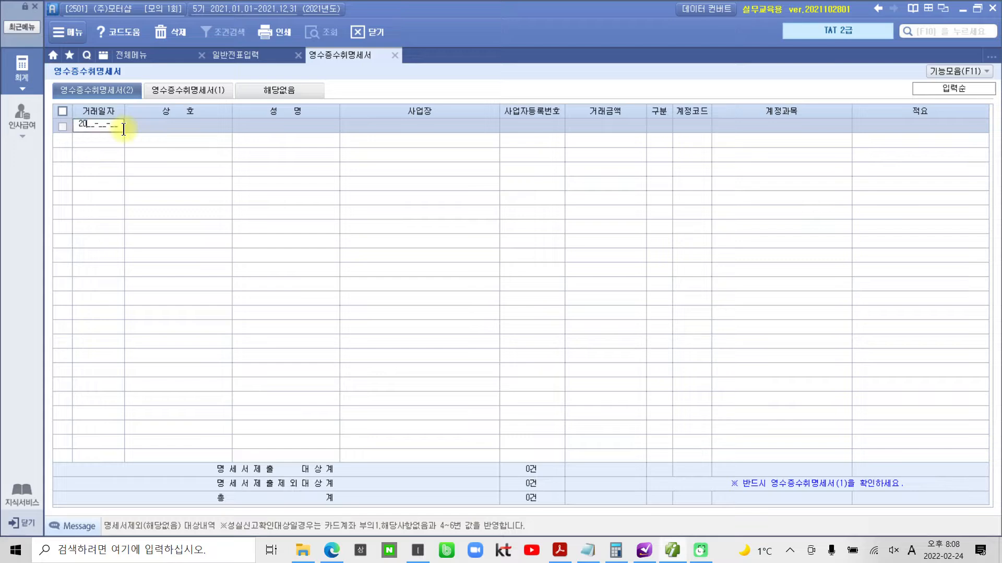
{"action": "type", "text": "11-04"}
{"action": "key", "text": "Return"}
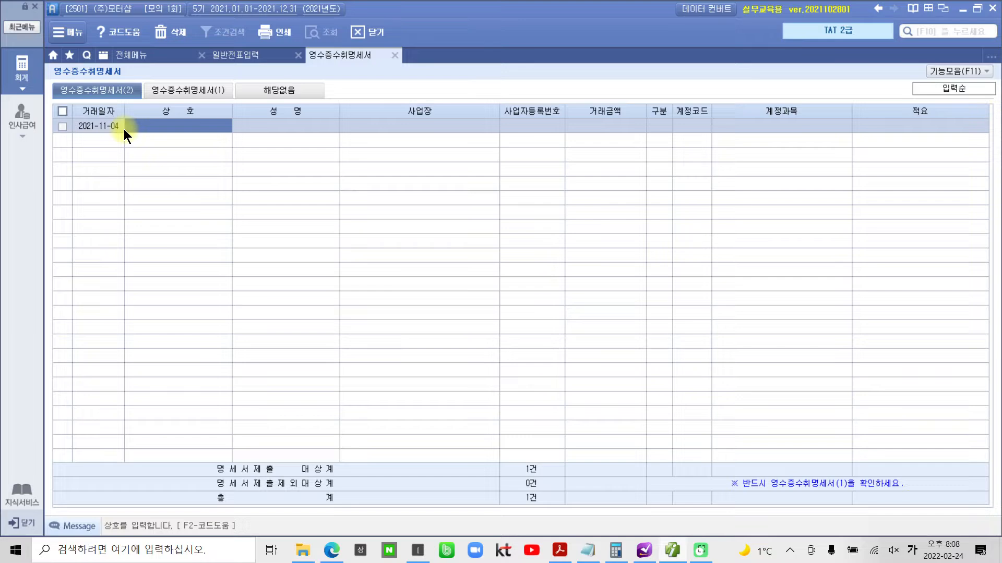
- Enter 오성인쇄 as the 상호 and fill in the supplier representative's name under 성명
{"action": "type", "text": "오셈"}
{"action": "type", "text": "인쇄"}
{"action": "key", "text": "Return"}
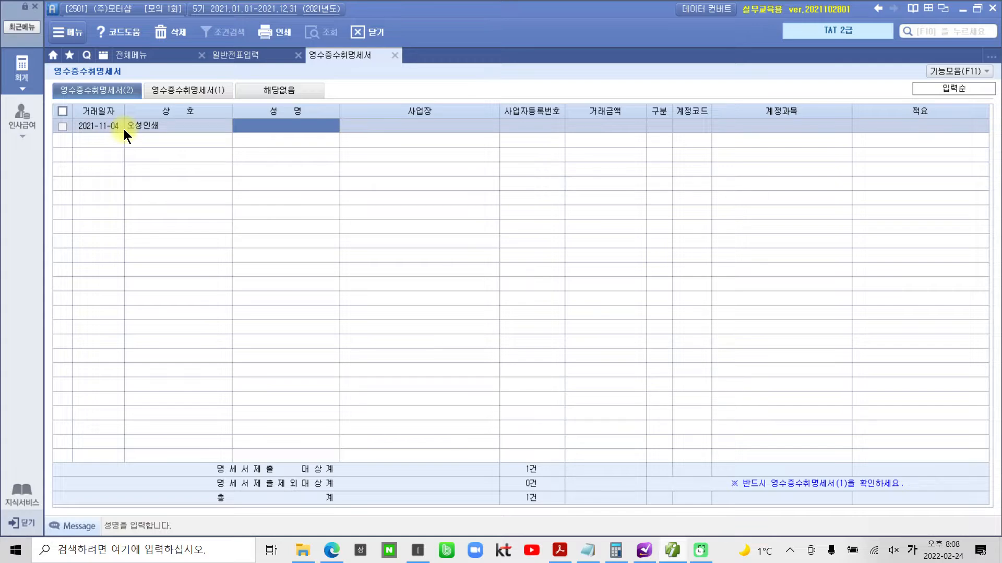
{"action": "type", "text": "김오성"}
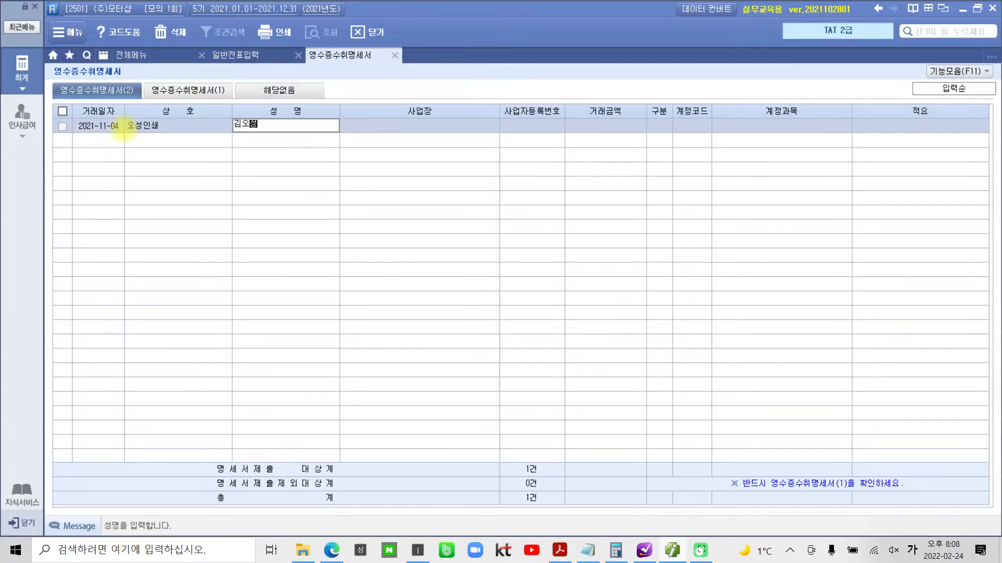
{"action": "key", "text": "Return"}
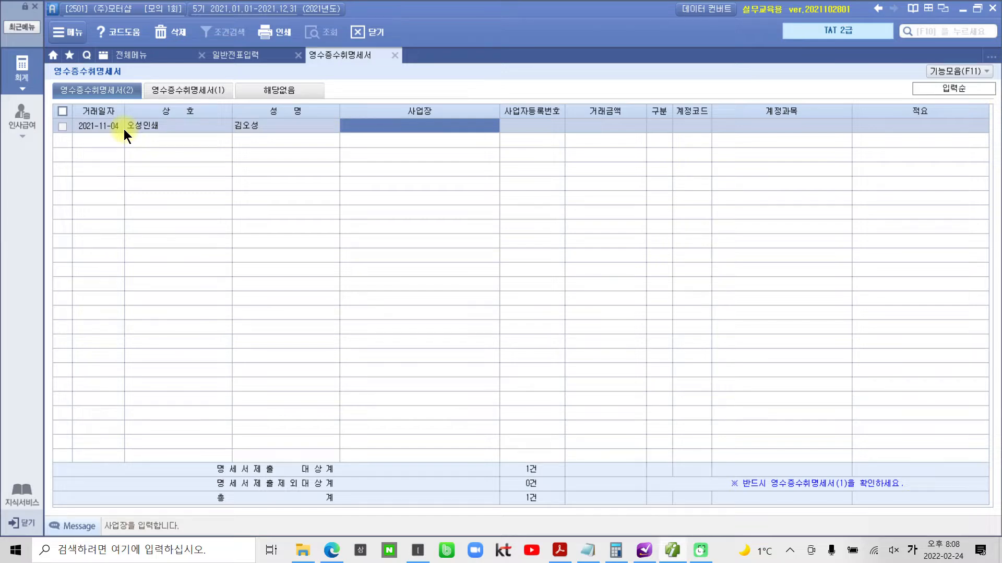
- Fill in the supplier's 사업장 address and 사업자등록번호 as given on the receipt
{"action": "type", "text": "서울 중구"}
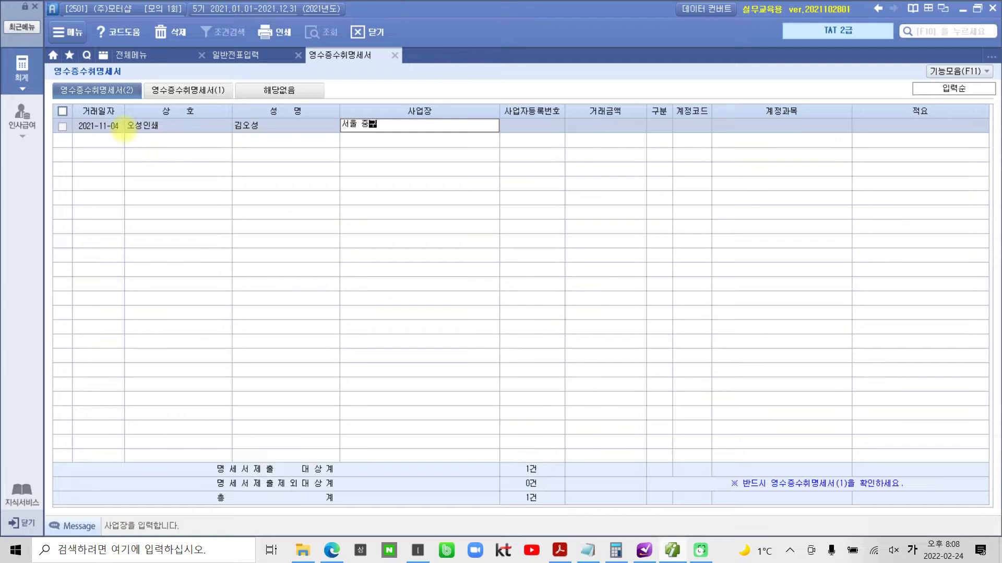
{"action": "type", "text": " 퇴계로 126"}
{"action": "key", "text": "Return"}
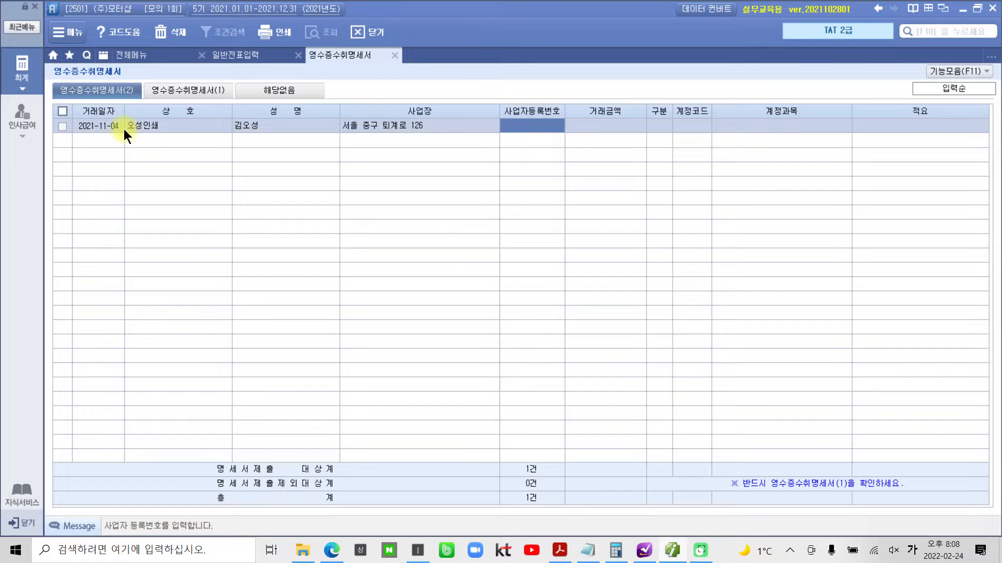
{"action": "type", "text": "122"}
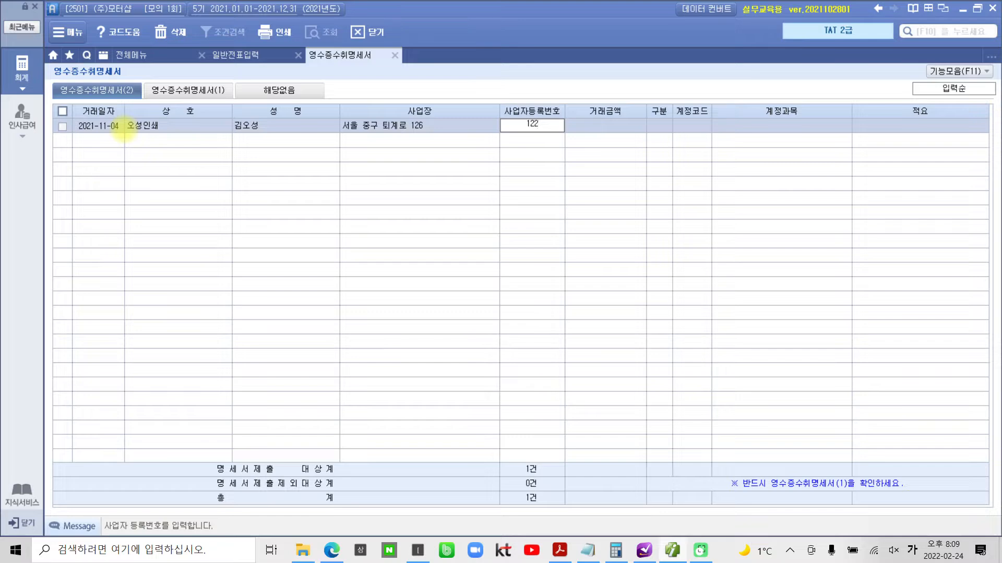
{"action": "type", "text": "-56-1"}
{"action": "type", "text": "2"}
{"action": "type", "text": "346"}
{"action": "key", "text": "Return"}
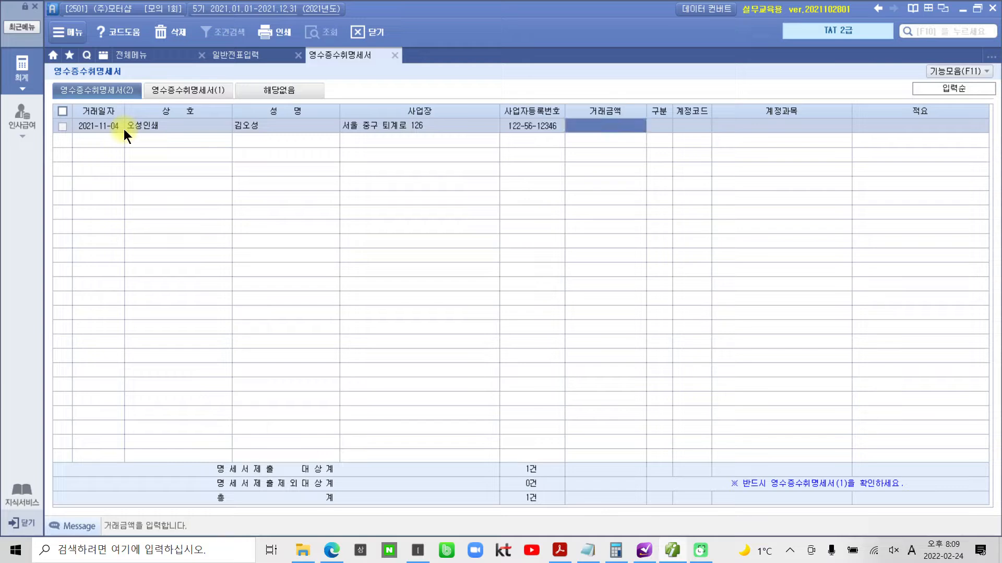
- Set the 거래금액 to 200,000, leave 구분 blank and assign 계정코드 833 (광고선전비)
{"action": "type", "text": "2000000"}
{"action": "key", "text": "Return"}
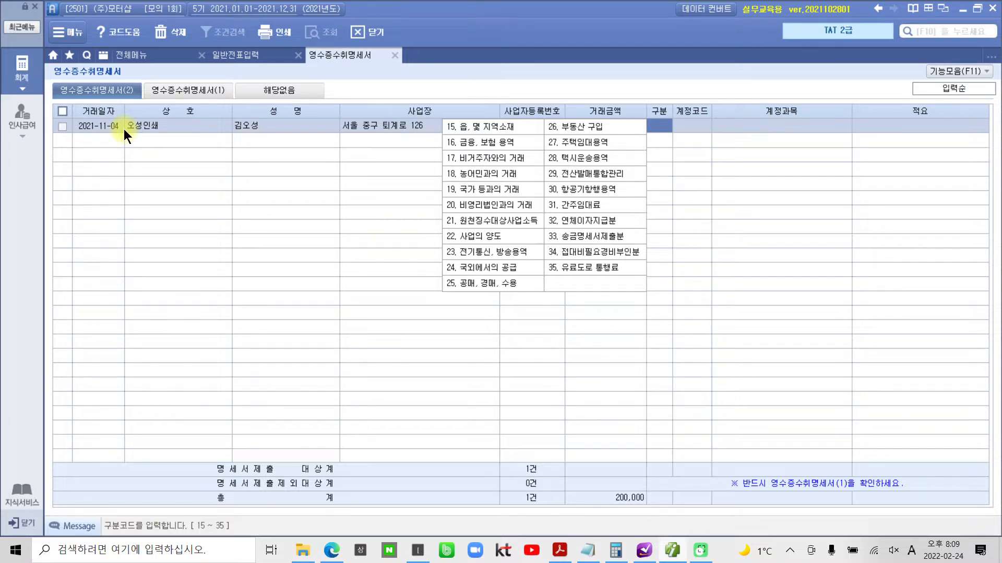
{"action": "key", "text": "Return"}
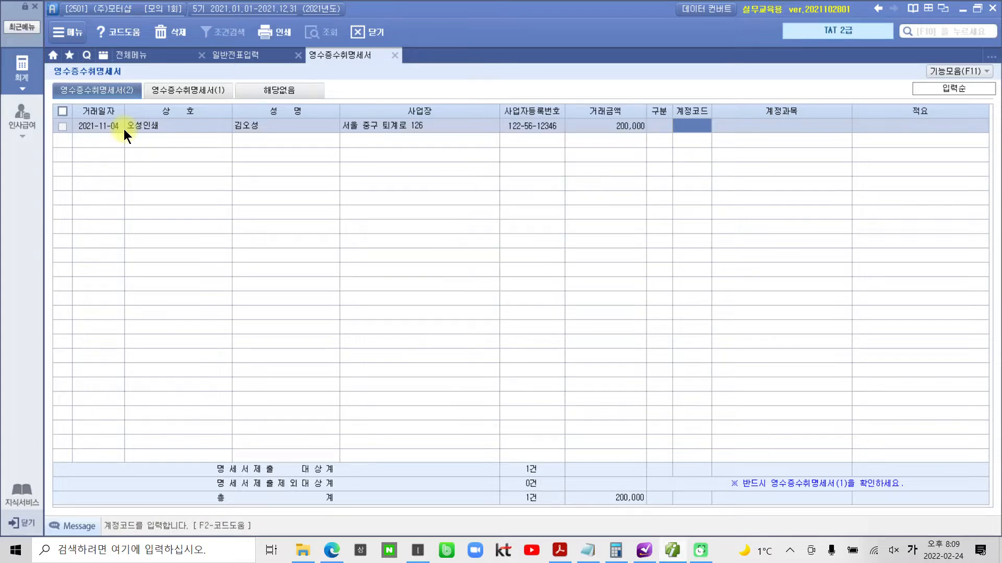
{"action": "type", "text": "833"}
{"action": "key", "text": "Return"}
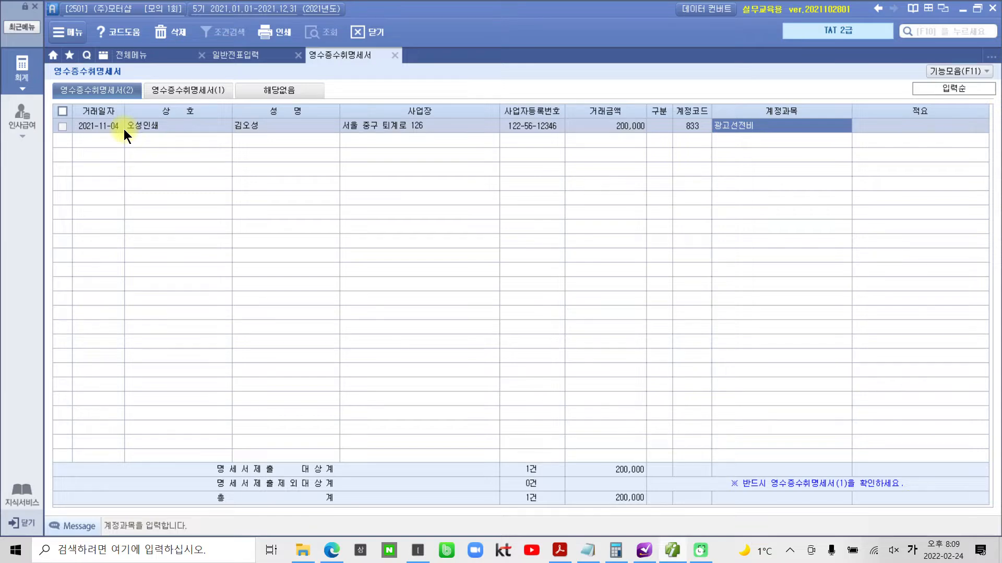
{"action": "key", "text": "Return"}
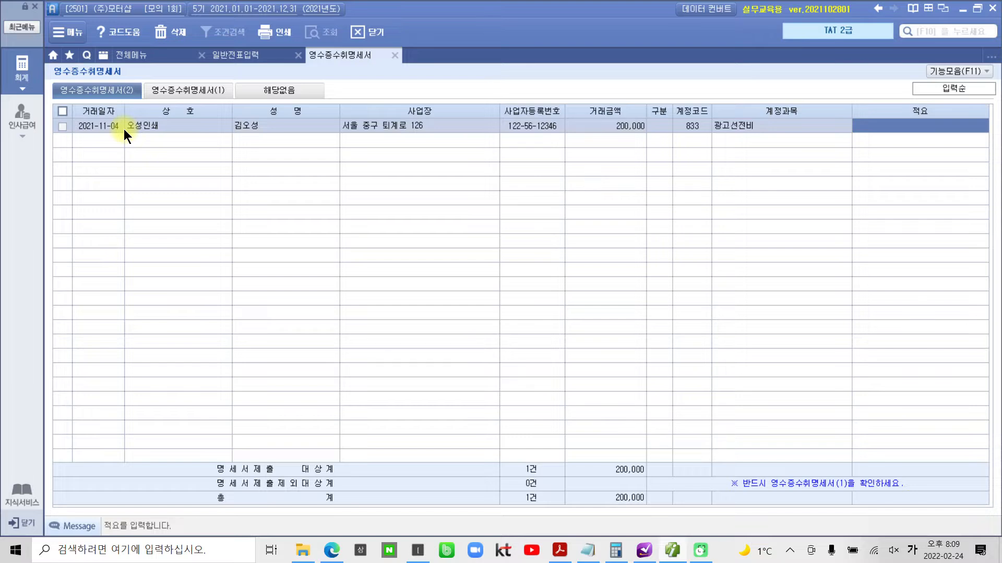
- Enter 광고전단지 제작 as the 적요 to complete the 오성인쇄 row
{"action": "type", "text": "광고전ㄷ"}
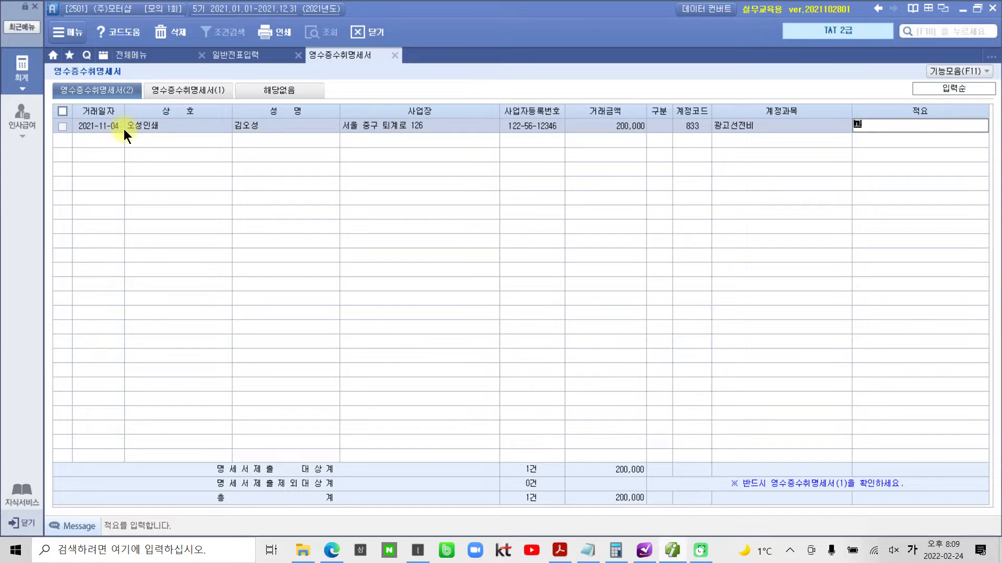
{"action": "type", "text": "단지 제작"}
{"action": "key", "text": "Return"}
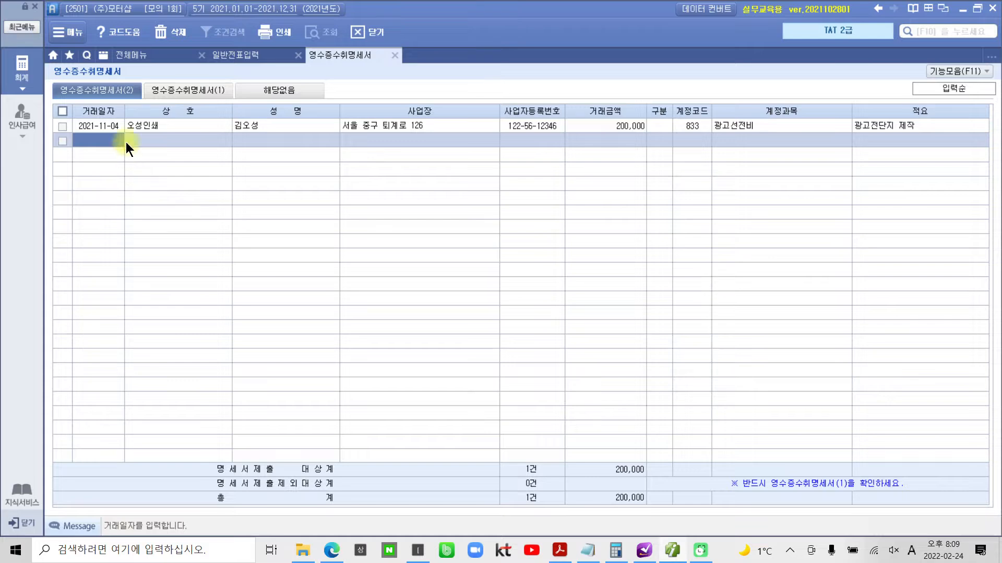
{"action": "key", "text": "Hangul"}
- Review 영수증수취명세서(1), marking the 총계 and 명세서제출 대상 figures and the 명세서(2)불러오기 function, and clear the markings
{"action": "left_click", "coordinate": [199, 90]}
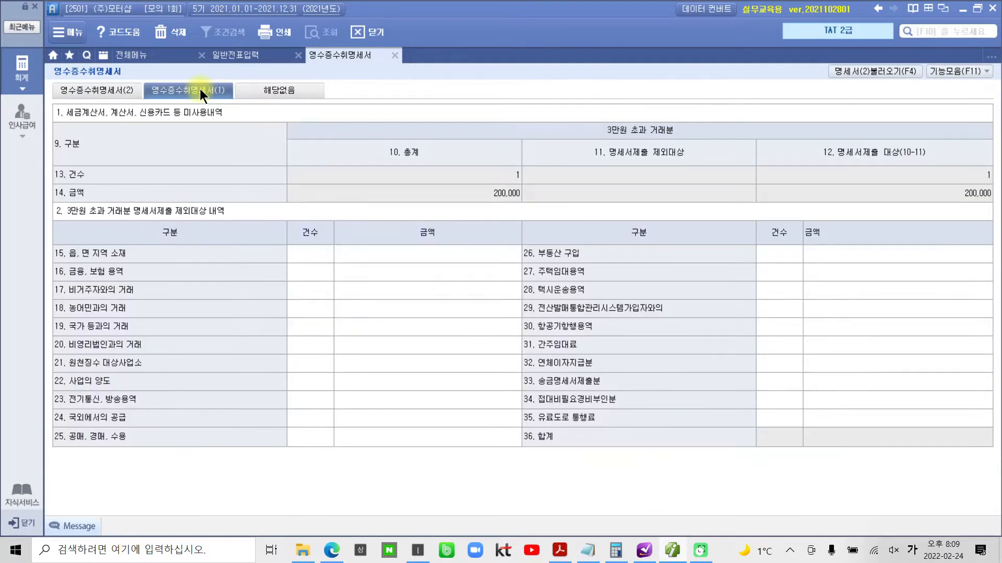
{"action": "mouse_move", "coordinate": [946, 230]}
{"action": "left_mouse_down"}
{"action": "mouse_move", "coordinate": [867, 190]}
{"action": "mouse_move", "coordinate": [952, 230]}
{"action": "left_mouse_up"}
{"action": "mouse_move", "coordinate": [532, 220]}
{"action": "left_mouse_down"}
{"action": "mouse_move", "coordinate": [478, 133]}
{"action": "mouse_move", "coordinate": [487, 280]}
{"action": "left_mouse_up"}
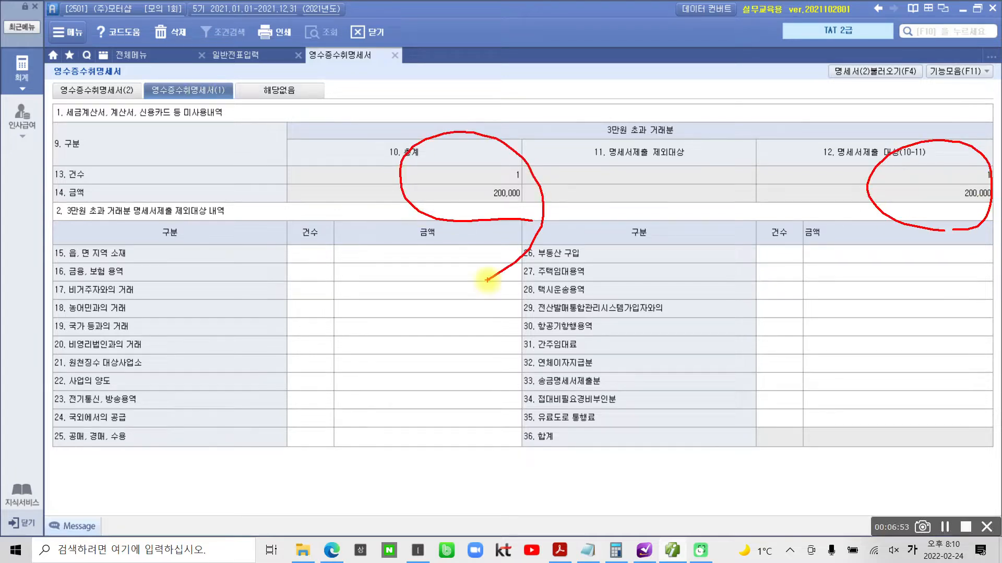
{"action": "mouse_move", "coordinate": [882, 52]}
{"action": "left_mouse_down"}
{"action": "mouse_move", "coordinate": [890, 90]}
{"action": "mouse_move", "coordinate": [872, 92]}
{"action": "left_mouse_up"}
{"action": "mouse_move", "coordinate": [841, 160]}
{"action": "left_mouse_down"}
{"action": "mouse_move", "coordinate": [847, 81]}
{"action": "mouse_move", "coordinate": [837, 89]}
{"action": "mouse_move", "coordinate": [848, 82]}
{"action": "left_mouse_up"}
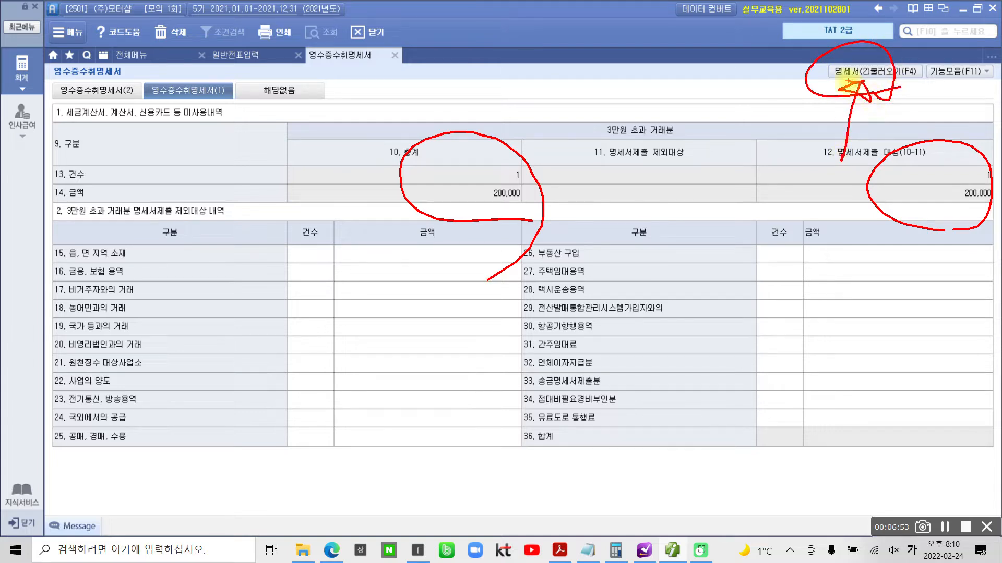
{"action": "key", "text": "Escape"}
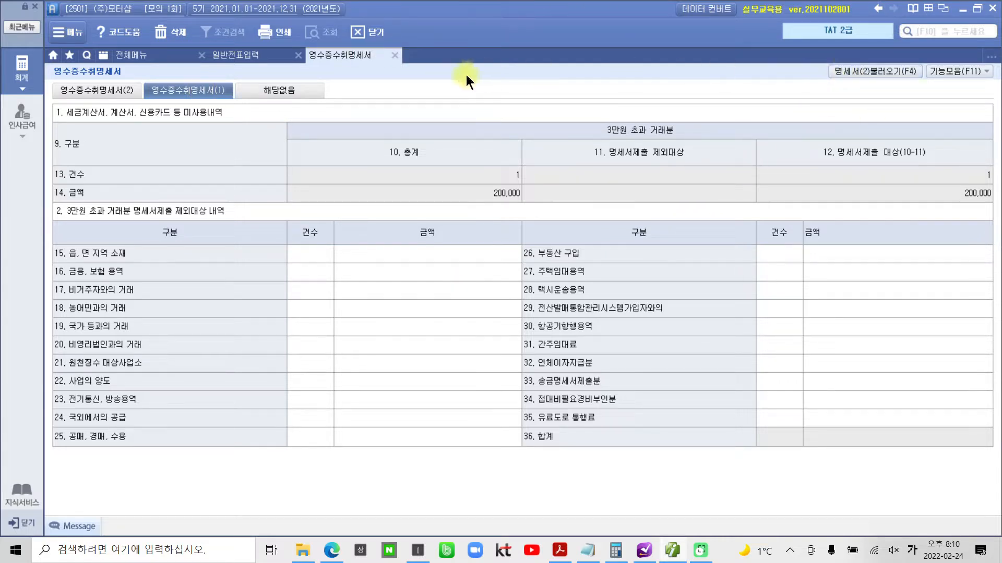
- Save and close 영수증수취명세서, reload the November 4 vouchers and select the 광고선전비 line
{"action": "left_click", "coordinate": [395, 56]}
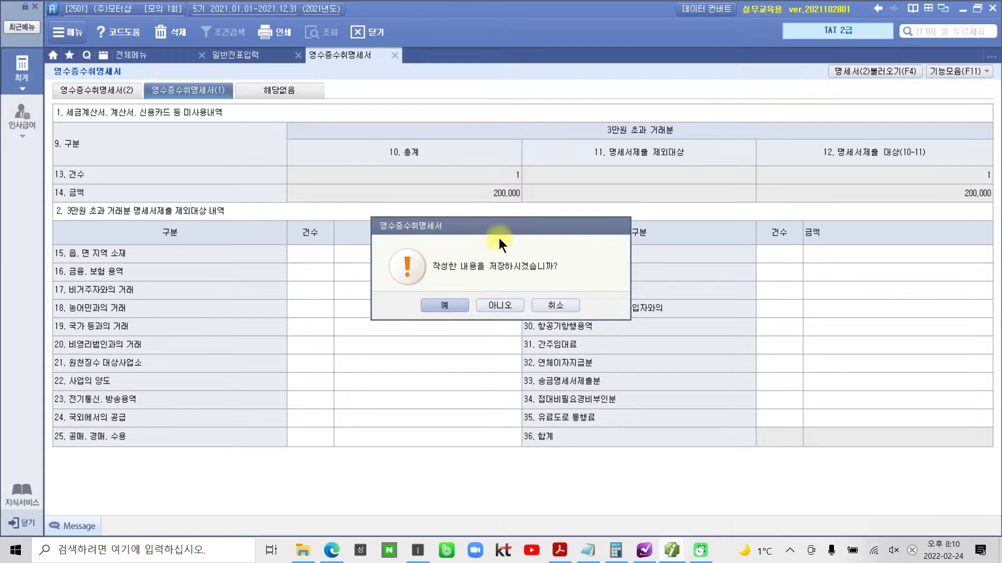
{"action": "left_click", "coordinate": [452, 305]}
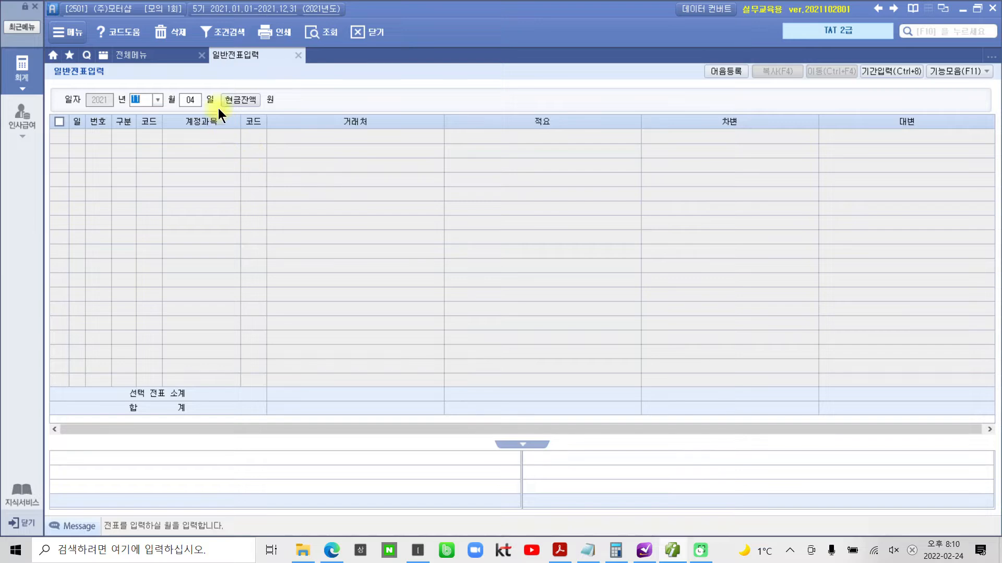
{"action": "key", "text": "Return"}
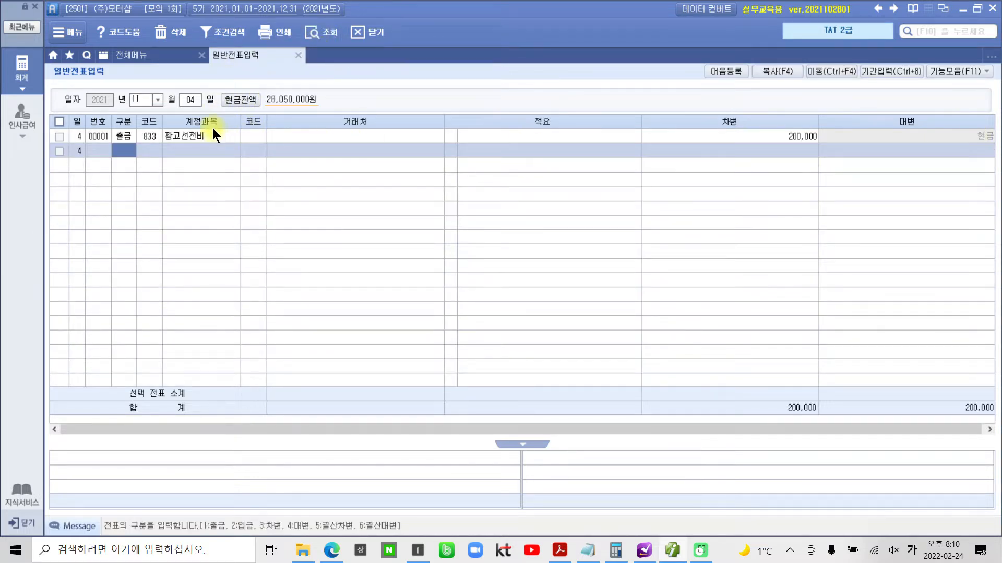
{"action": "key", "text": "Up"}
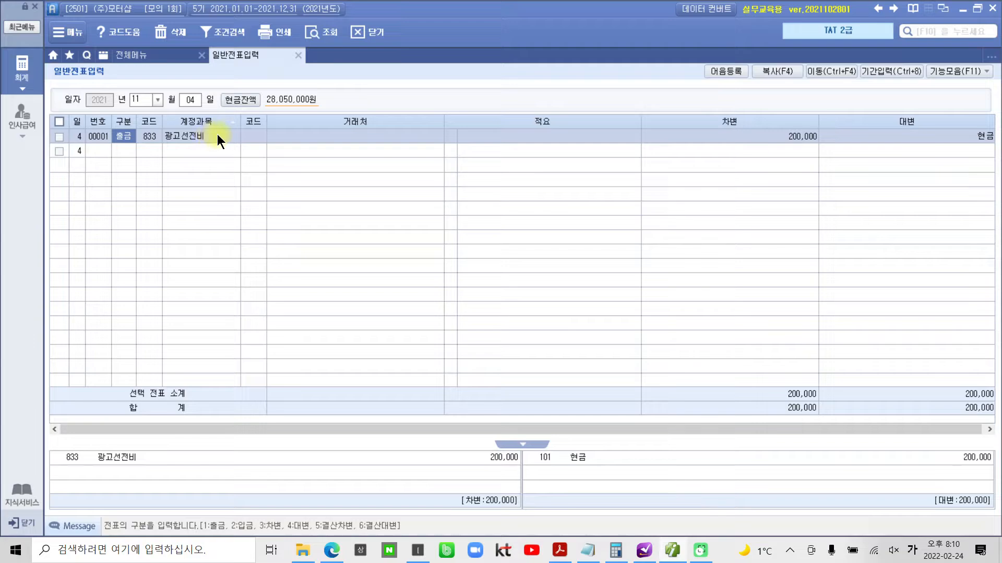
- Switch to the exam PDF in Acrobat Reader and bring up task 2, 지급어음에 의한 자금관리
{"action": "left_click", "coordinate": [560, 550]}
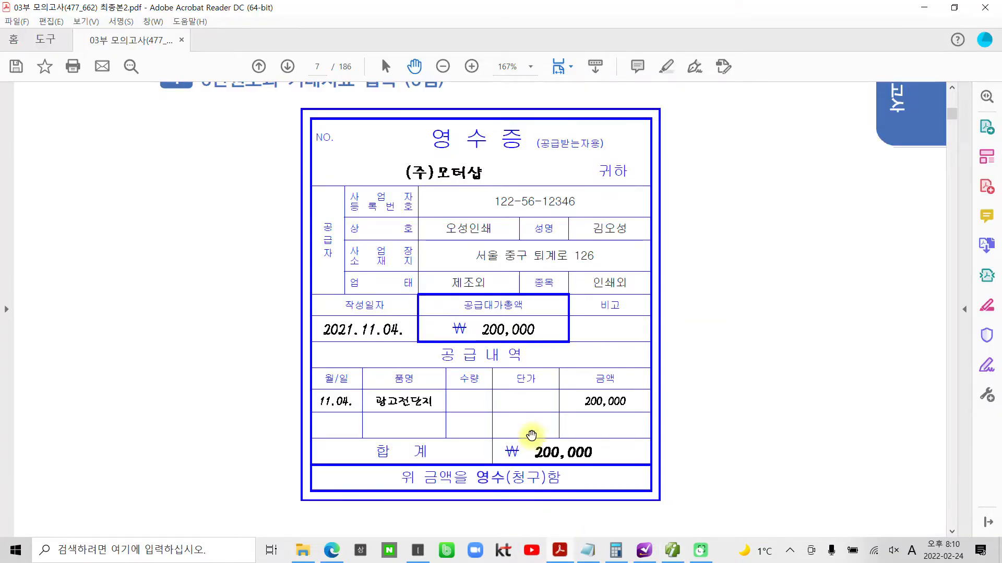
{"action": "scroll", "coordinate": [526, 431], "scroll_direction": "down", "scroll_amount": 5}
{"action": "scroll", "coordinate": [526, 431], "scroll_direction": "down", "scroll_amount": 10}
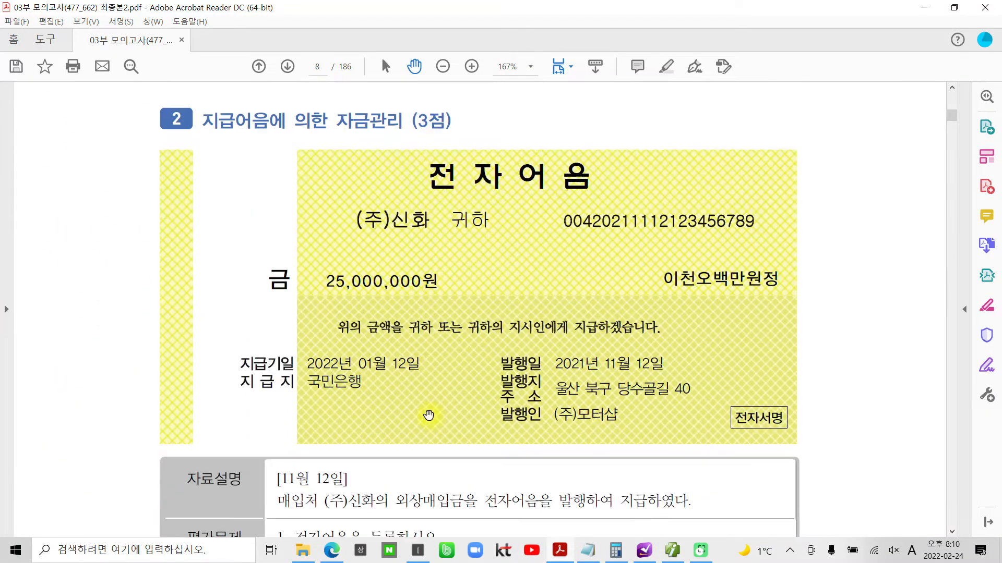
{"action": "scroll", "coordinate": [441, 417], "scroll_direction": "down", "scroll_amount": 2}
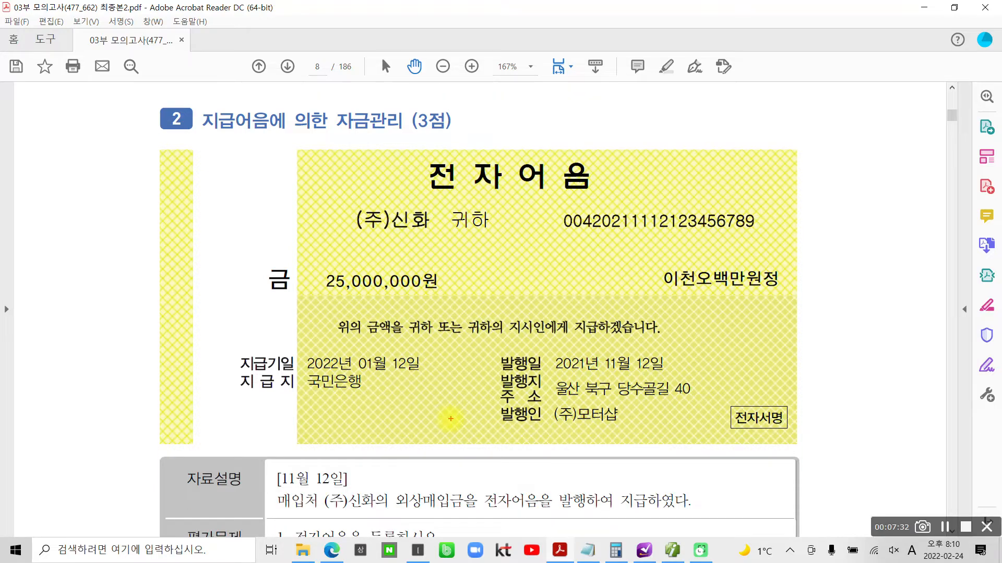
- Review task 2's electronic note, the 11월 12일 transaction and the three 평가문제 items, marking the key points and clearing the markings
{"action": "mouse_move", "coordinate": [258, 149]}
{"action": "left_mouse_down"}
{"action": "mouse_move", "coordinate": [238, 89]}
{"action": "mouse_move", "coordinate": [270, 158]}
{"action": "left_mouse_up"}
{"action": "mouse_move", "coordinate": [379, 147]}
{"action": "left_mouse_down"}
{"action": "mouse_move", "coordinate": [339, 146]}
{"action": "mouse_move", "coordinate": [410, 144]}
{"action": "left_mouse_up"}
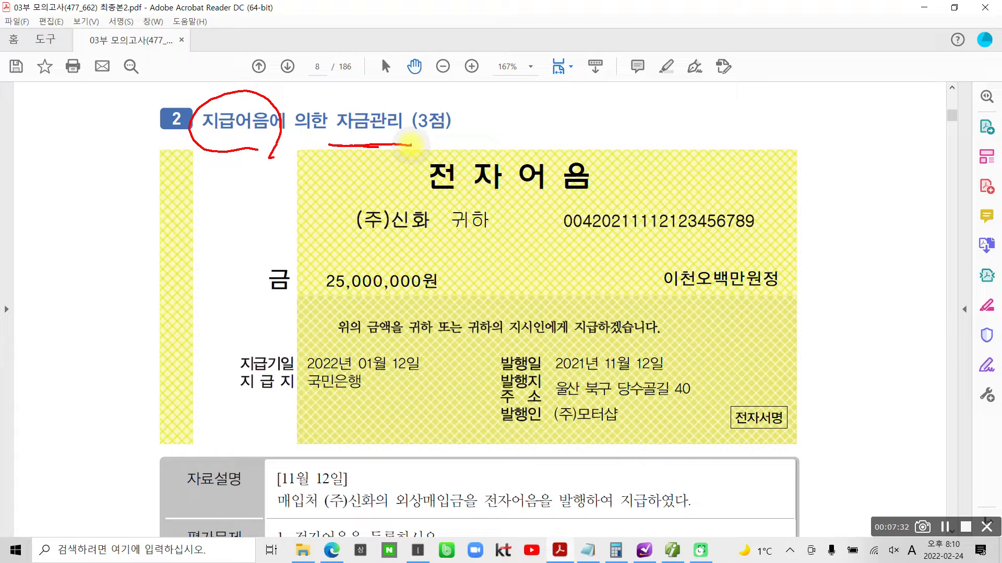
{"action": "scroll", "coordinate": [543, 471], "scroll_direction": "down", "scroll_amount": 2}
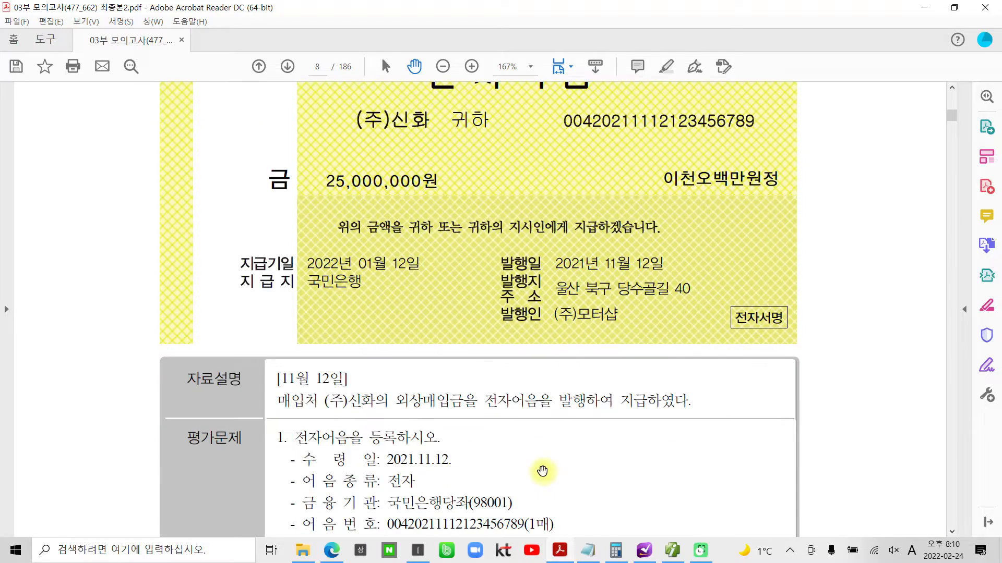
{"action": "key", "text": "ctrl+2"}
{"action": "mouse_move", "coordinate": [284, 380]}
{"action": "left_mouse_down"}
{"action": "mouse_move", "coordinate": [266, 393]}
{"action": "mouse_move", "coordinate": [451, 413]}
{"action": "mouse_move", "coordinate": [728, 410]}
{"action": "mouse_move", "coordinate": [406, 369]}
{"action": "mouse_move", "coordinate": [294, 373]}
{"action": "left_mouse_up"}
{"action": "scroll", "coordinate": [540, 509], "scroll_direction": "down", "scroll_amount": 2}
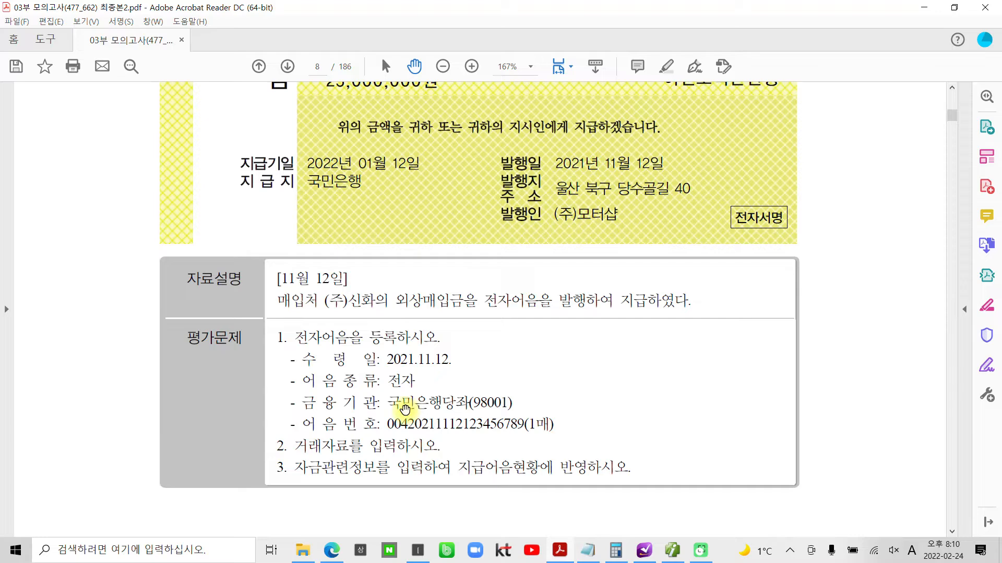
{"action": "key", "text": "ctrl+2"}
{"action": "mouse_move", "coordinate": [293, 327]}
{"action": "left_mouse_down"}
{"action": "mouse_move", "coordinate": [310, 340]}
{"action": "mouse_move", "coordinate": [463, 348]}
{"action": "left_mouse_up"}
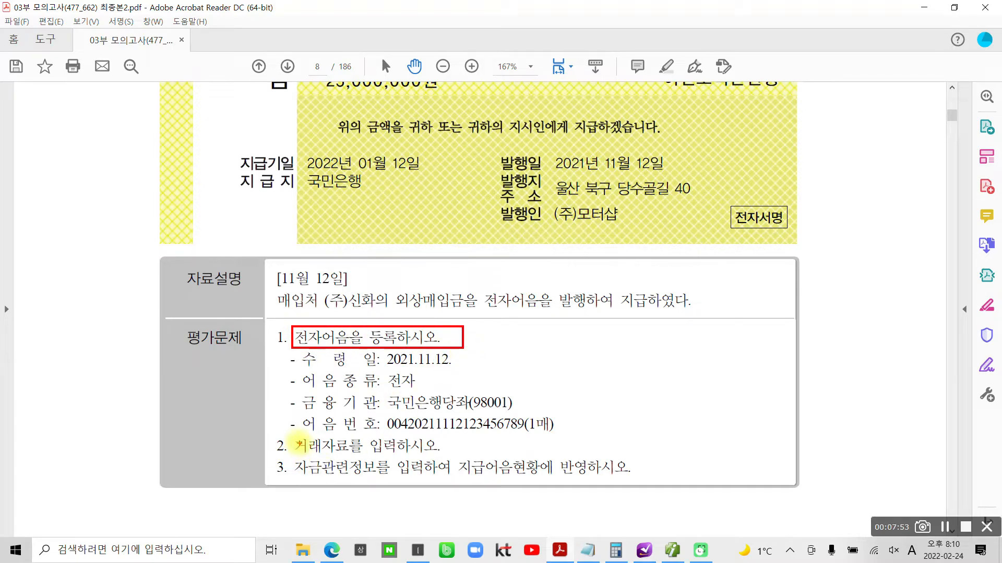
{"action": "left_click_drag", "start_coordinate": [292, 434], "coordinate": [439, 453]}
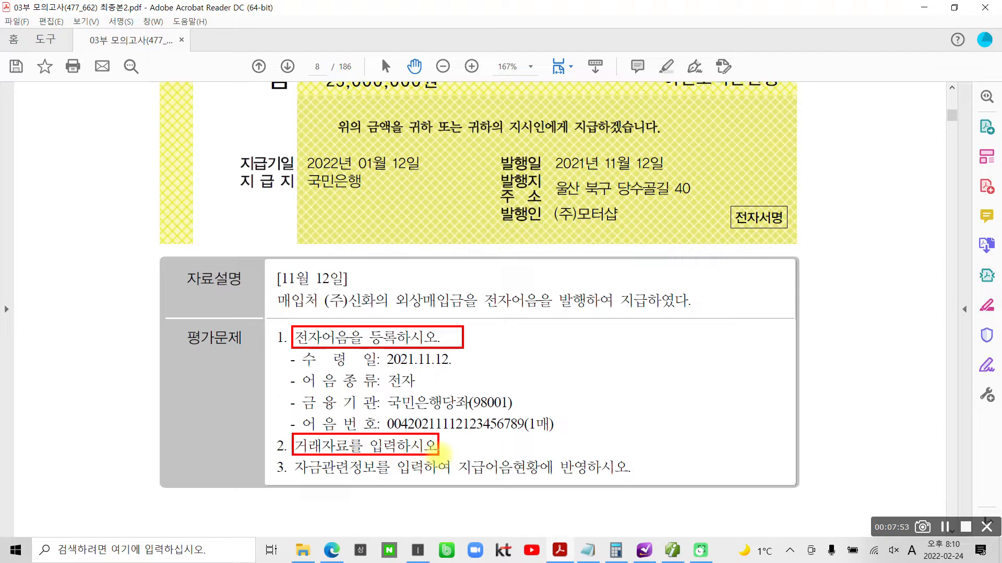
{"action": "mouse_move", "coordinate": [291, 461]}
{"action": "left_mouse_down"}
{"action": "mouse_move", "coordinate": [464, 487]}
{"action": "mouse_move", "coordinate": [542, 480]}
{"action": "left_mouse_up"}
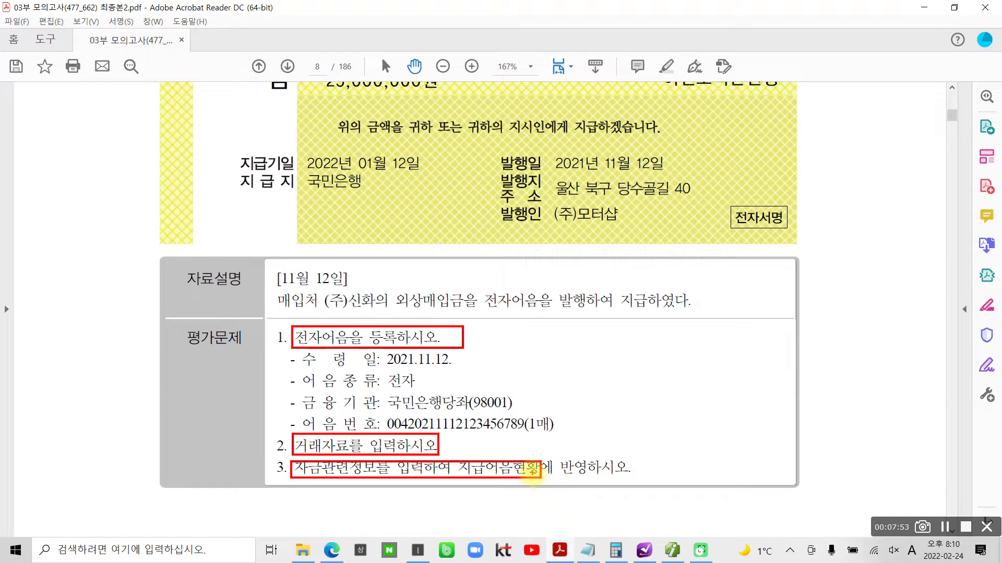
{"action": "key", "text": "Escape"}
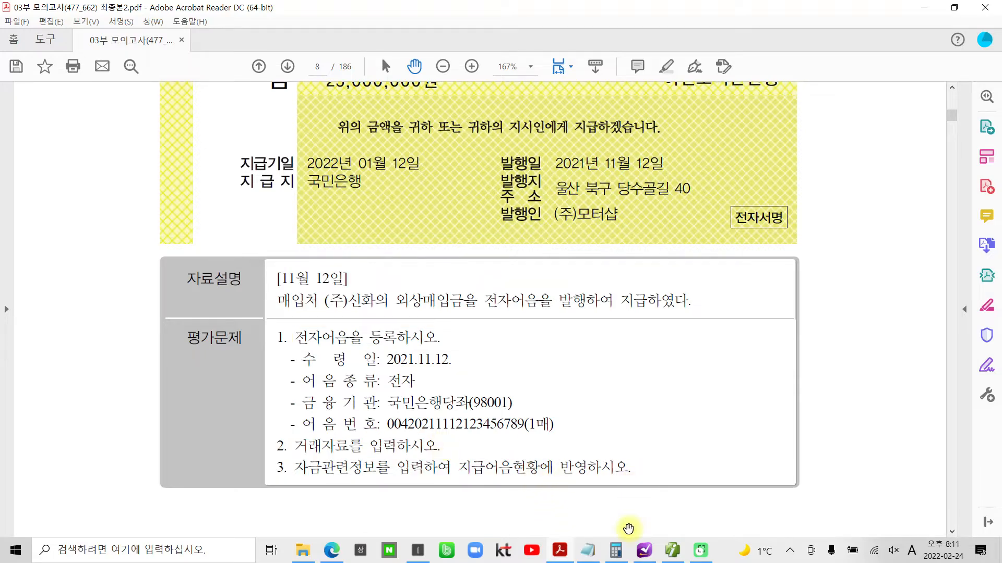
- Switch to 더존 iPlus and open 어음책등록 from 일반전표입력, marking the dialog and its 수령일 field and clearing the markings
{"action": "left_click", "coordinate": [672, 556]}
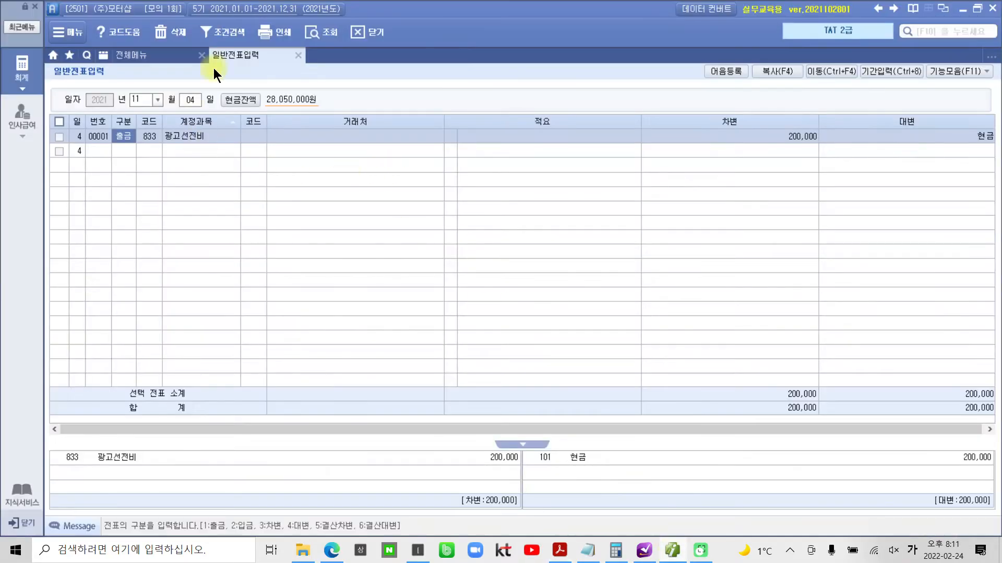
{"action": "mouse_move", "coordinate": [701, 55]}
{"action": "left_mouse_down"}
{"action": "mouse_move", "coordinate": [753, 86]}
{"action": "mouse_move", "coordinate": [730, 183]}
{"action": "left_mouse_up"}
{"action": "left_click", "coordinate": [724, 71]}
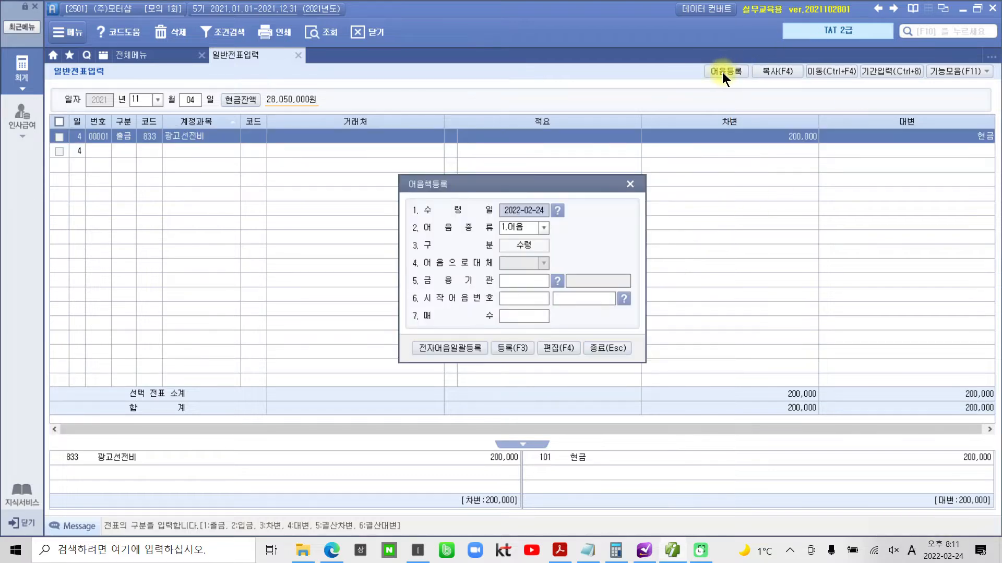
{"action": "key", "text": "ctrl+2"}
{"action": "left_click_drag", "start_coordinate": [393, 173], "coordinate": [651, 369]}
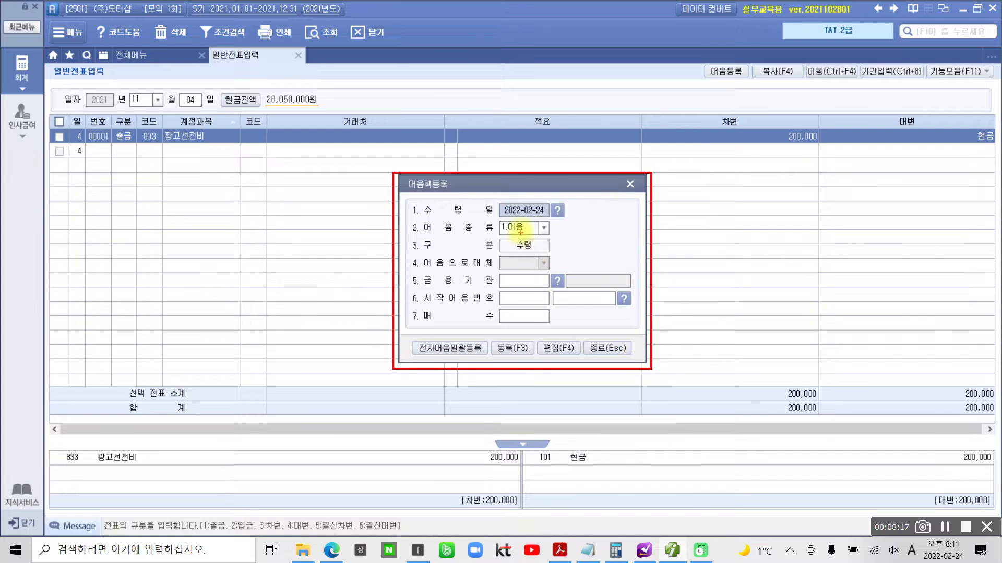
{"action": "left_click_drag", "start_coordinate": [567, 205], "coordinate": [580, 203]}
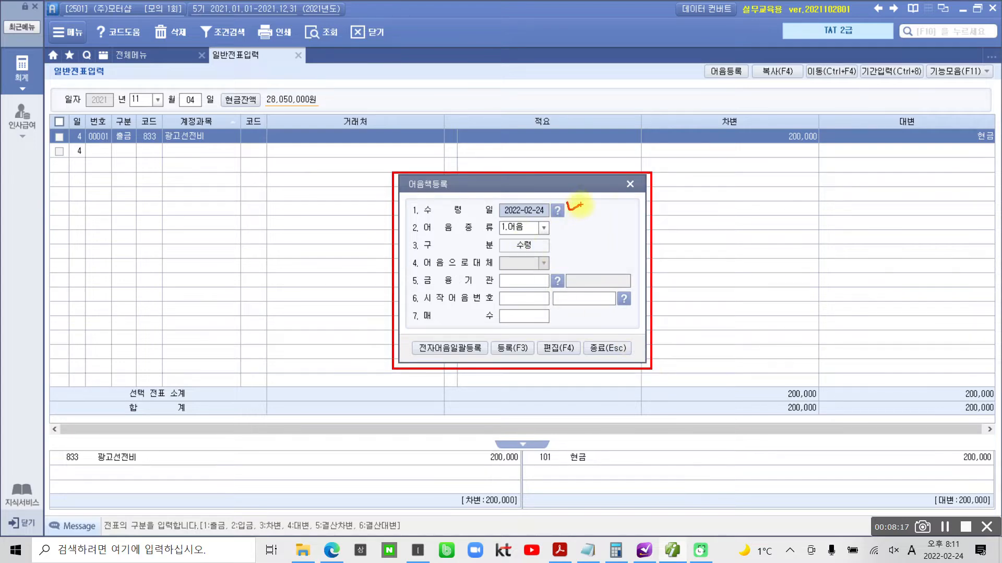
{"action": "key", "text": "Escape"}
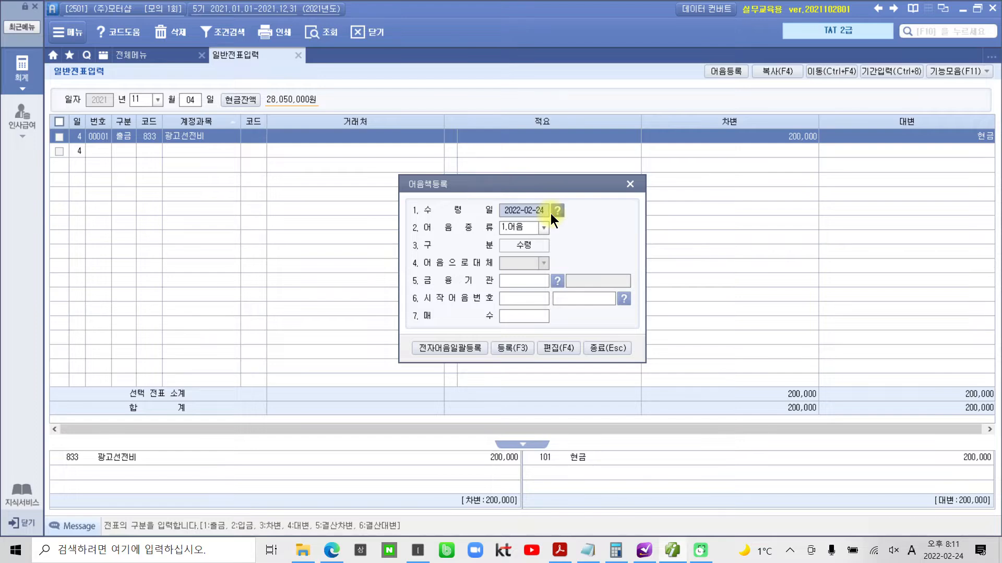
- Set the 수령일 to 2021-11-12 and the 어음종류 to 4.전자 in 어음책등록
{"action": "type", "text": "202"}
{"action": "type", "text": "1-11-12"}
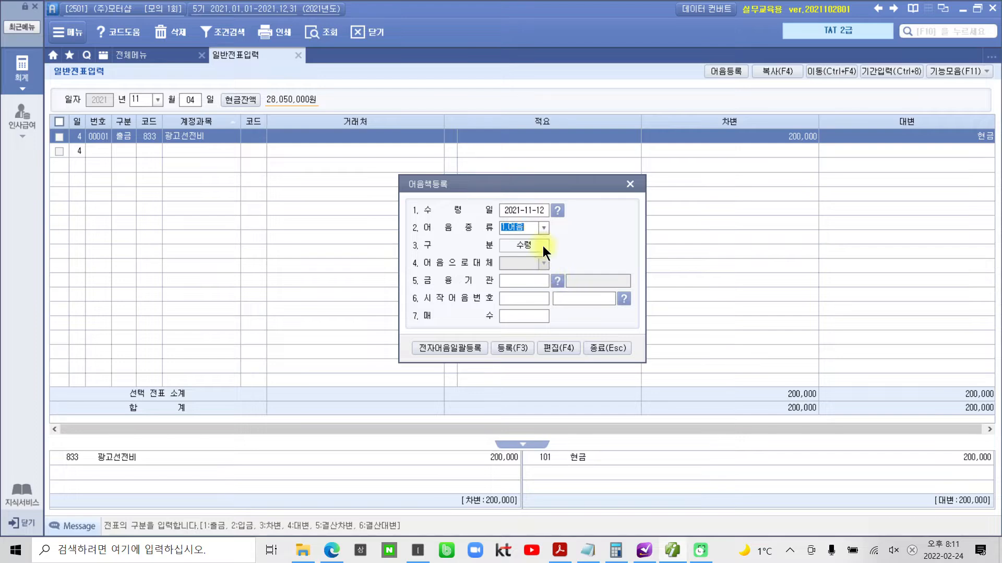
{"action": "left_click", "coordinate": [539, 226]}
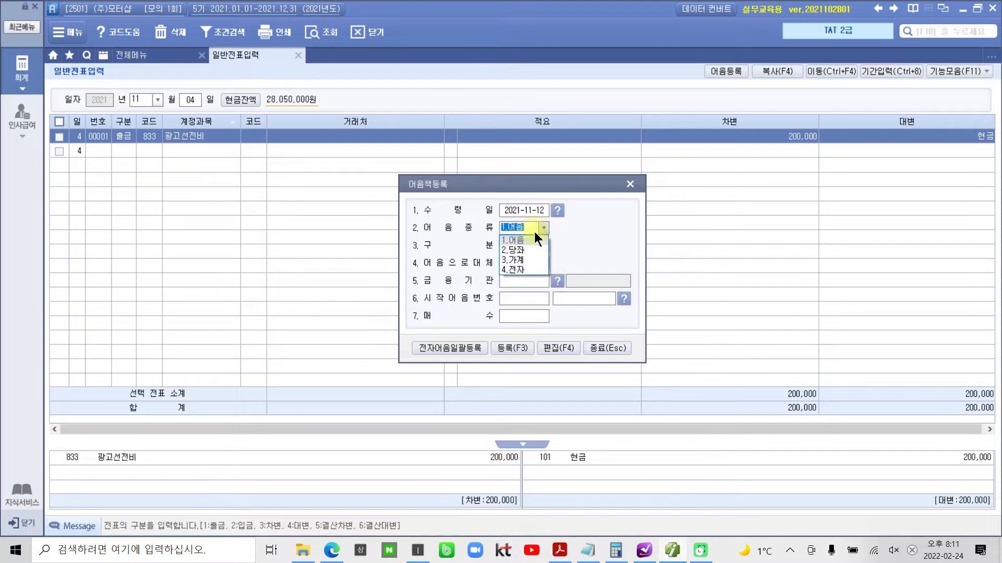
{"action": "left_click", "coordinate": [505, 269]}
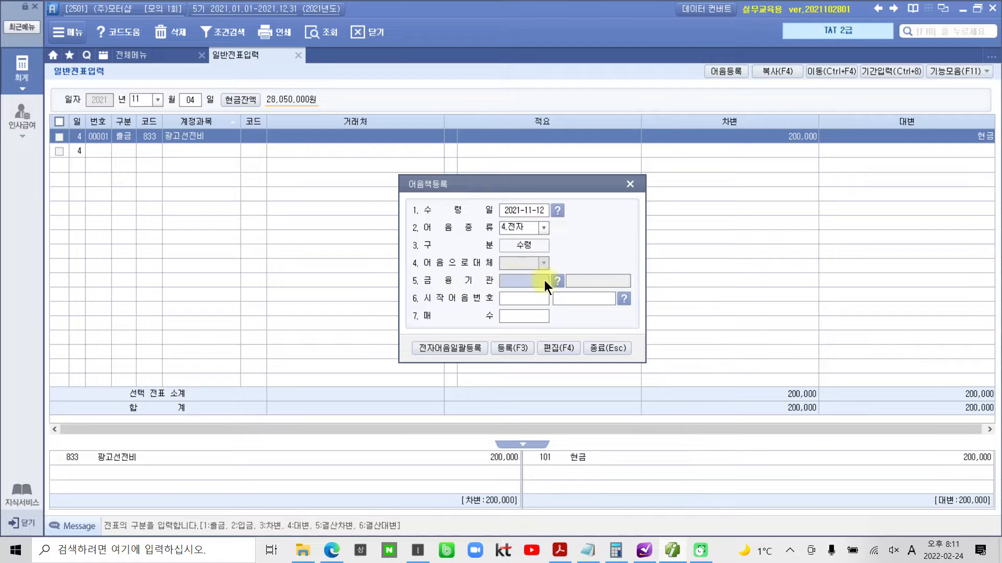
- Look up the 금융기관 code and choose 98001 국민은행(당좌) for the note
{"action": "key", "text": "F2"}
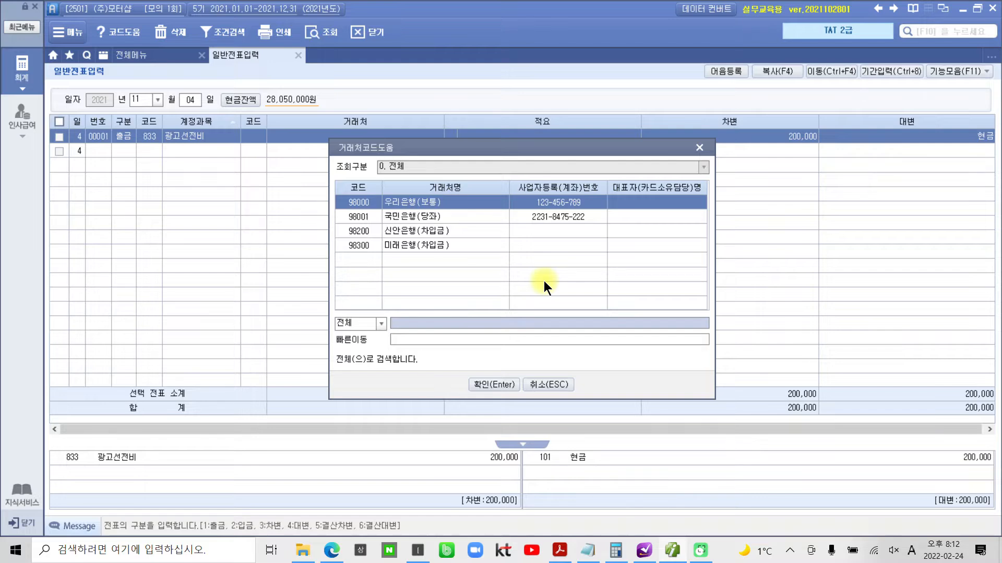
{"action": "left_click", "coordinate": [437, 216]}
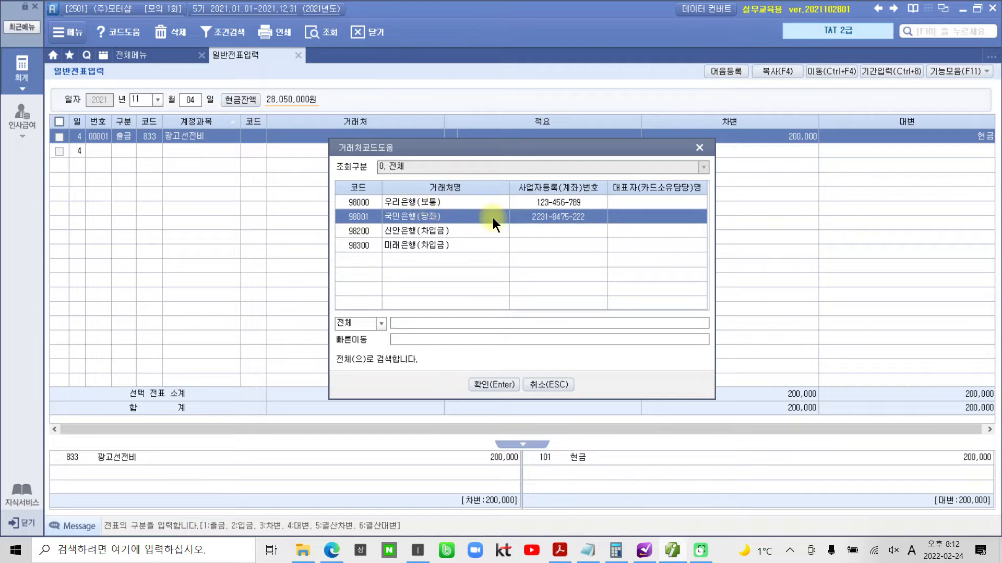
{"action": "left_click", "coordinate": [504, 384]}
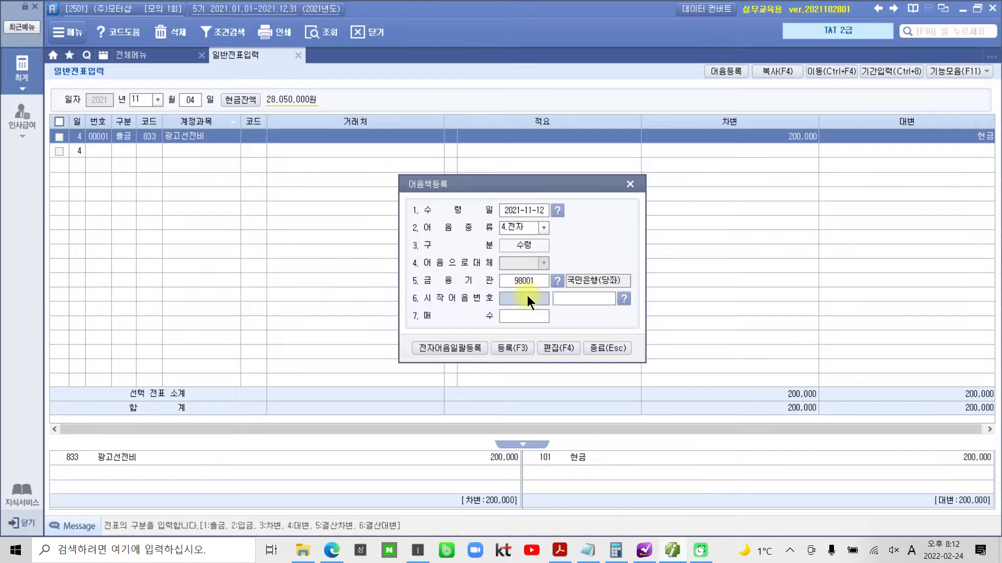
{"action": "left_click", "coordinate": [569, 302]}
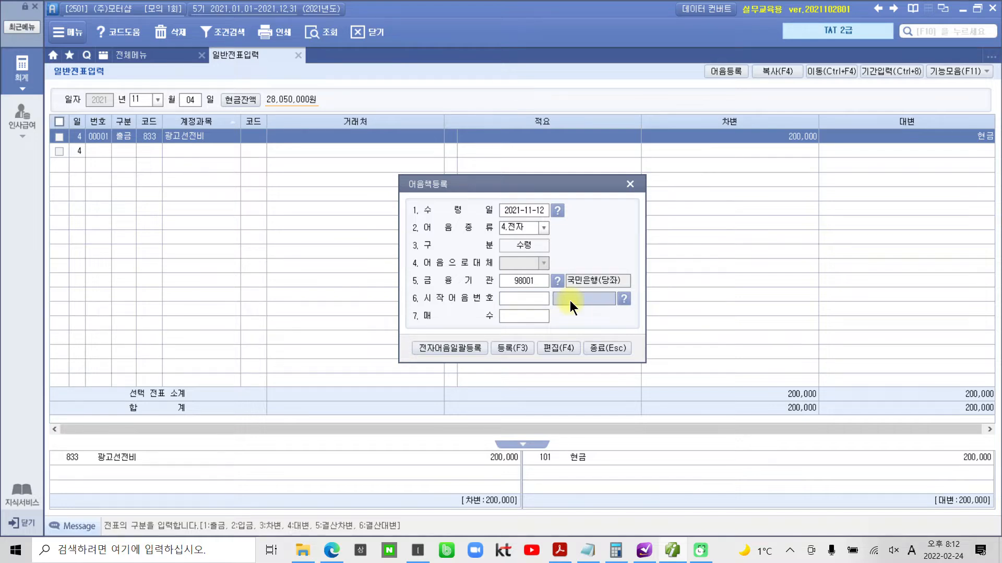
{"action": "type", "text": "00"}
{"action": "type", "text": "4"}
{"action": "type", "text": "2021111"}
{"action": "type", "text": "2"}
{"action": "type", "text": "12345678"}
{"action": "type", "text": "9"}
{"action": "key", "text": "Return"}
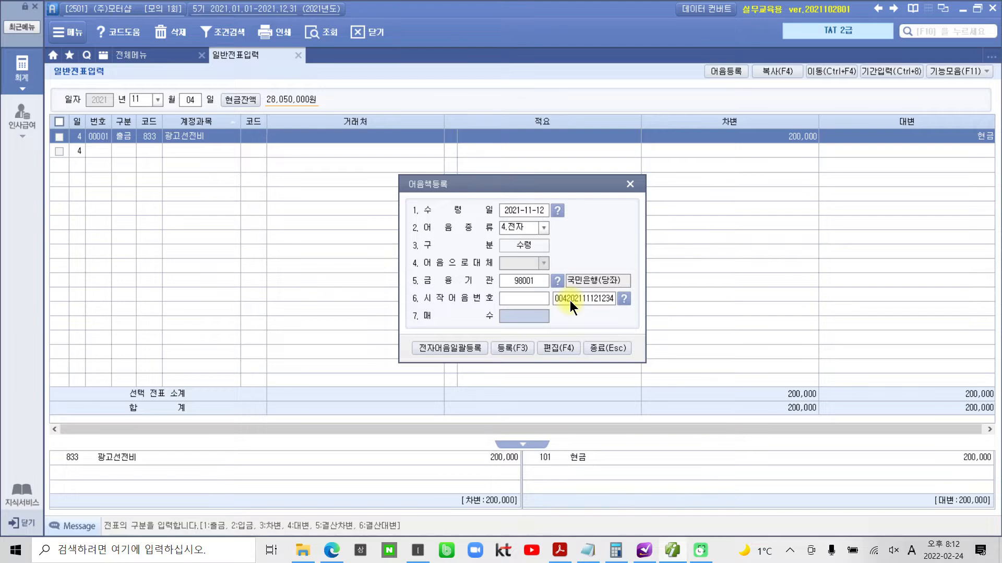
{"action": "type", "text": "1"}
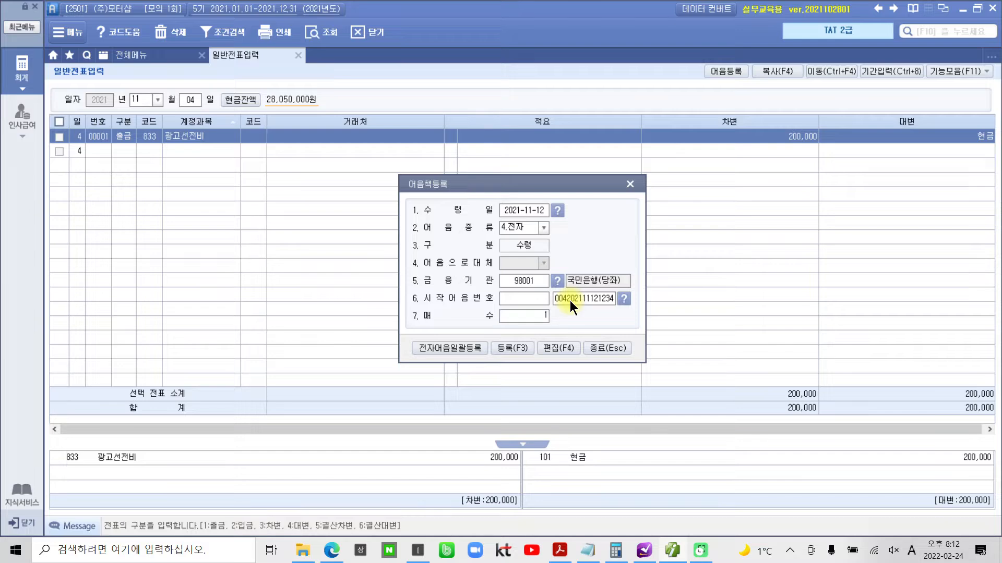
{"action": "key", "text": "Return"}
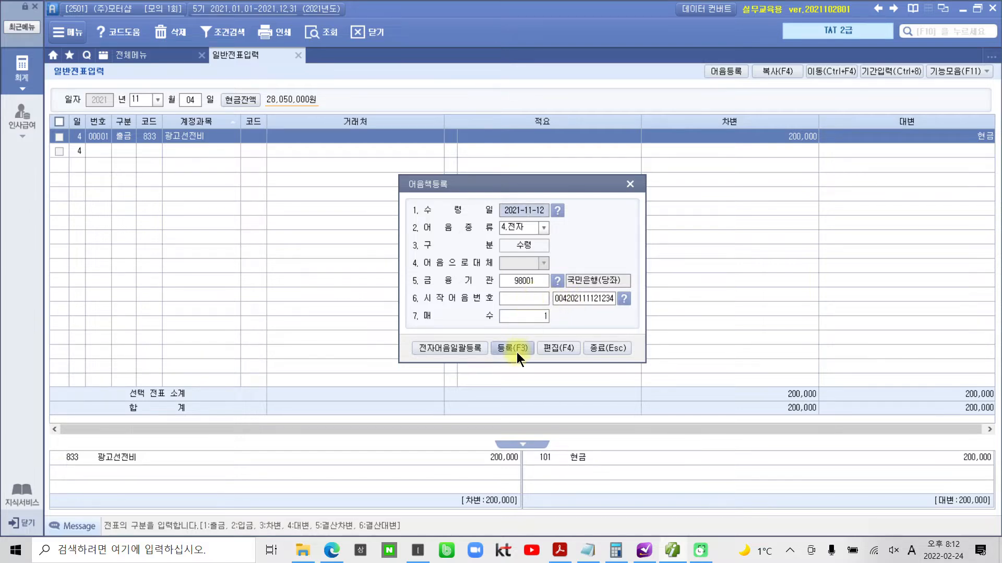
- Register the electronic note and decline to continue with further registrations
{"action": "left_click_drag", "start_coordinate": [496, 337], "coordinate": [534, 370]}
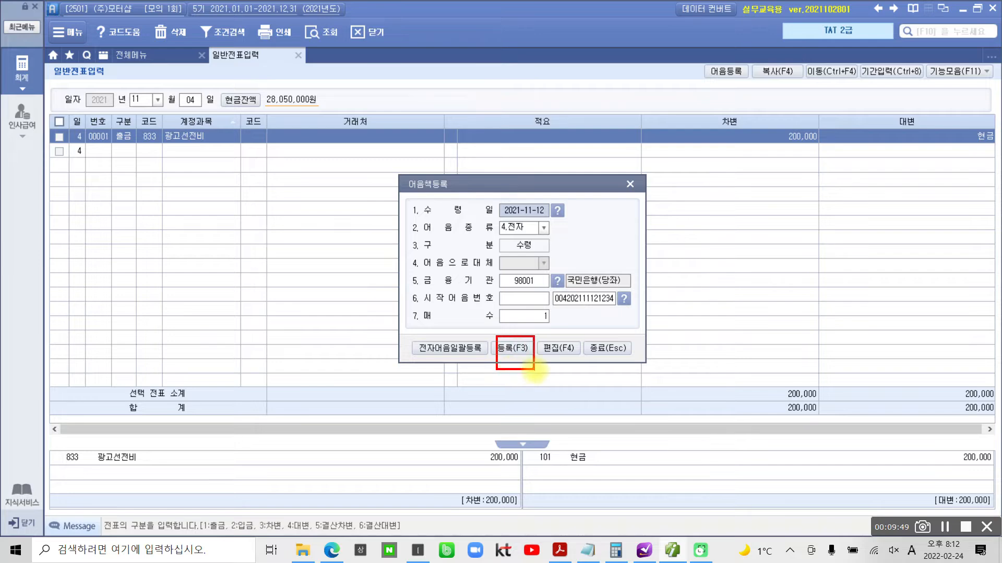
{"action": "left_click", "coordinate": [518, 352]}
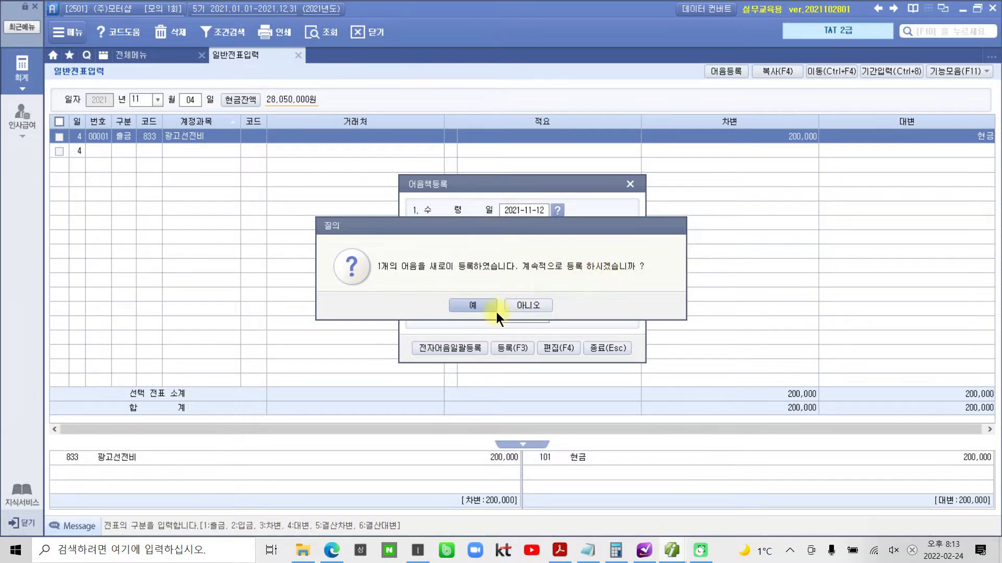
{"action": "left_click", "coordinate": [513, 305]}
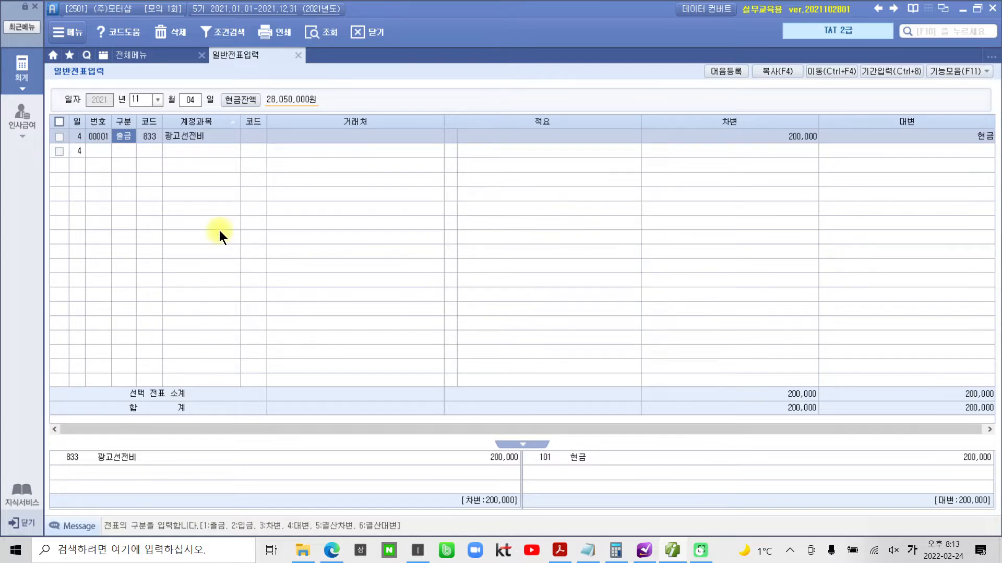
- Switch to the exam PDF and review the 전자어음 registration details, marking them and the note image and clearing the markings
{"action": "left_click", "coordinate": [568, 548]}
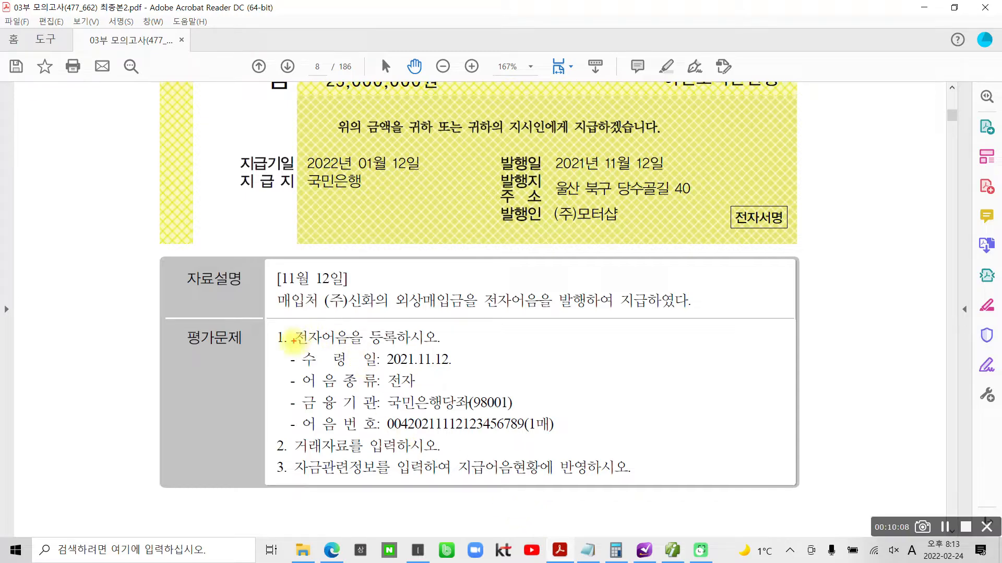
{"action": "left_click_drag", "start_coordinate": [283, 349], "coordinate": [483, 431]}
{"action": "left_click_drag", "start_coordinate": [577, 444], "coordinate": [578, 443]}
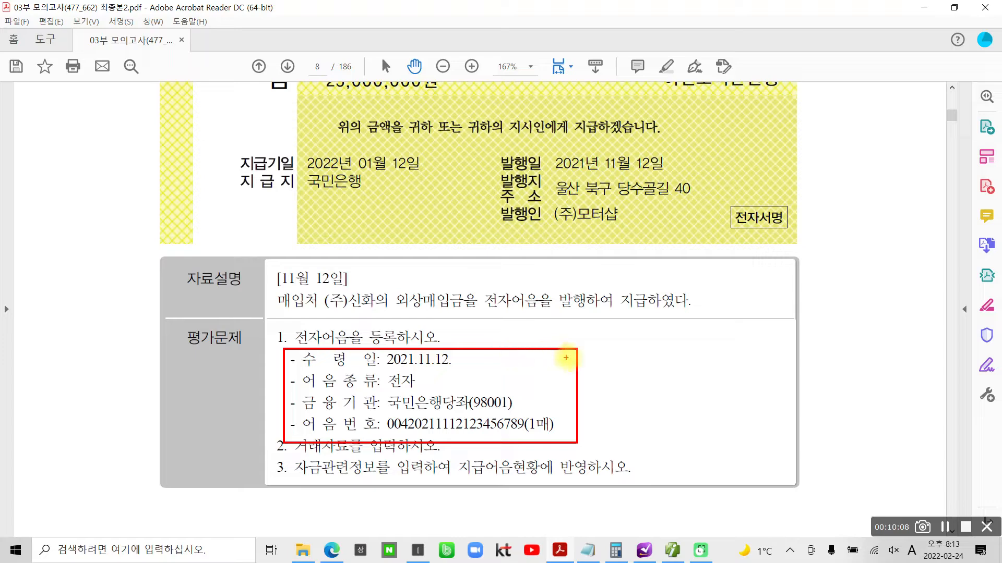
{"action": "mouse_move", "coordinate": [581, 359]}
{"action": "left_mouse_down"}
{"action": "mouse_move", "coordinate": [595, 408]}
{"action": "mouse_move", "coordinate": [582, 419]}
{"action": "left_mouse_up"}
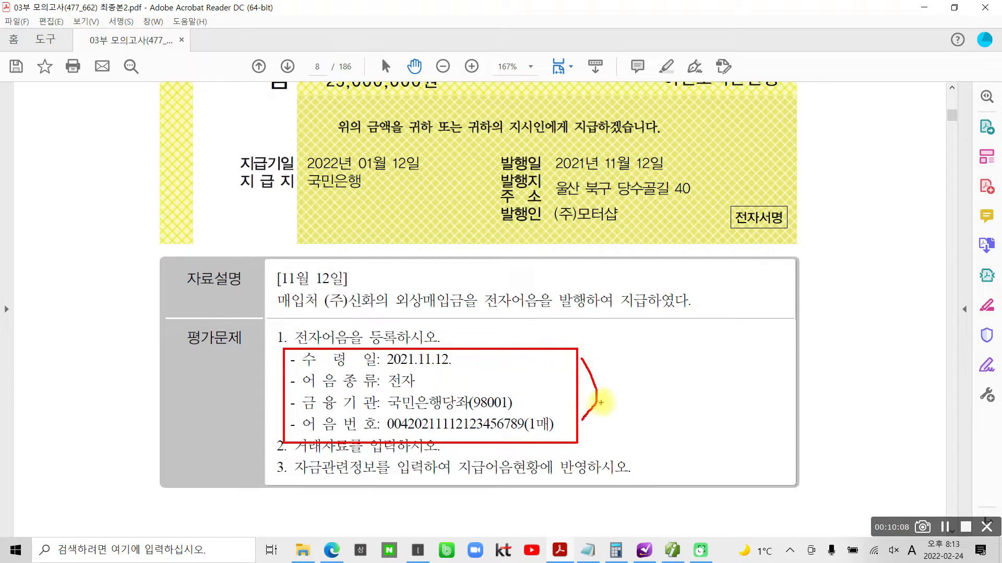
{"action": "mouse_move", "coordinate": [759, 168]}
{"action": "left_mouse_down"}
{"action": "mouse_move", "coordinate": [442, 166]}
{"action": "mouse_move", "coordinate": [697, 200]}
{"action": "left_mouse_up"}
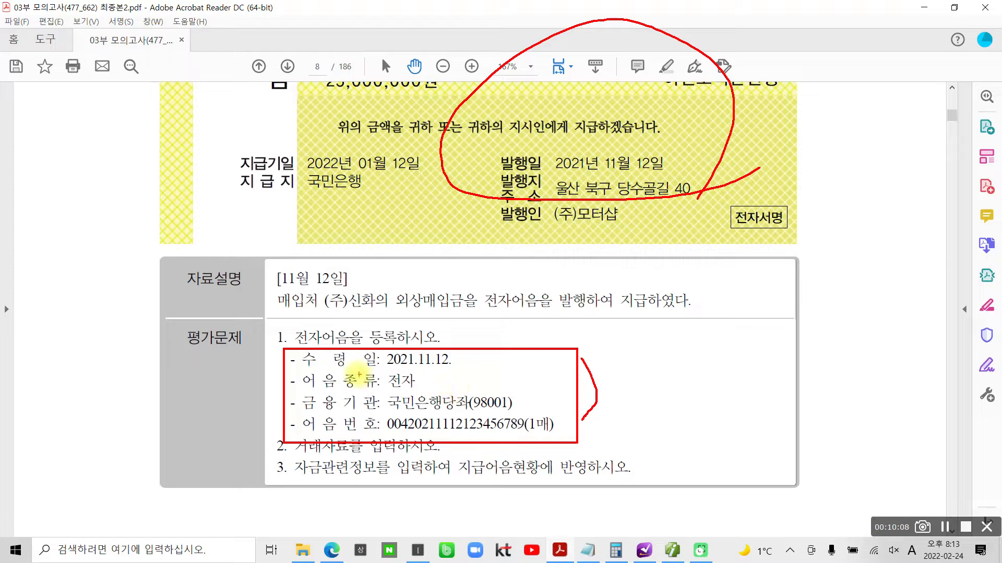
{"action": "key", "text": "Escape"}
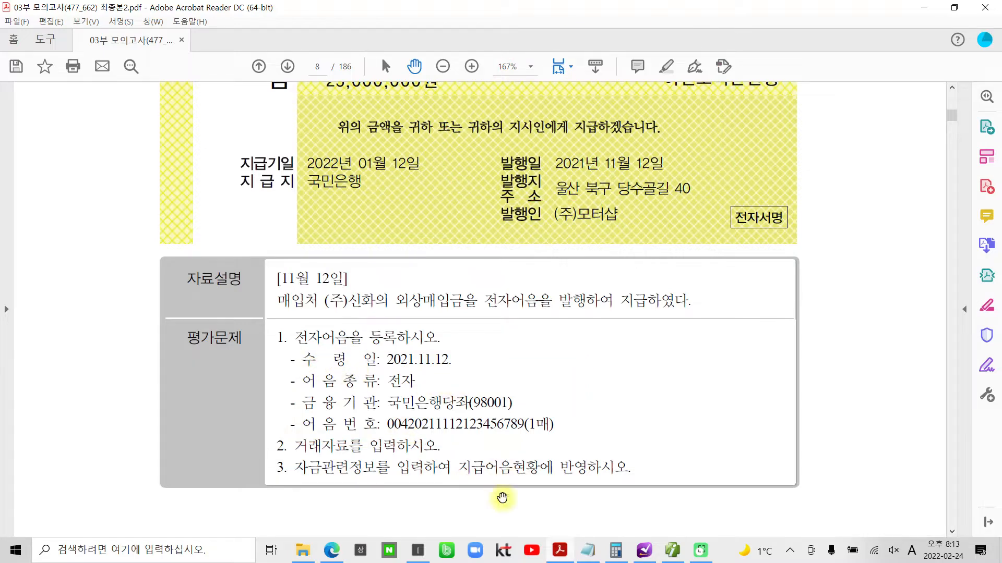
- Highlight the text "거래자료를 입력하시오." in task 2's 평가문제 and switch back to 일반전표입력 in 더존 iPlus
{"action": "scroll", "coordinate": [402, 425], "scroll_direction": "down", "scroll_amount": 1}
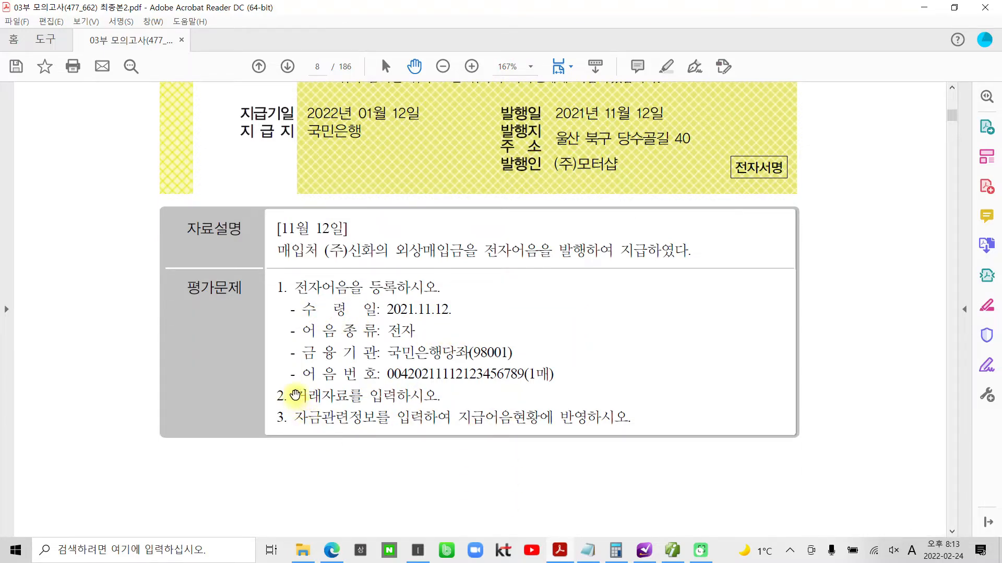
{"action": "left_click_drag", "start_coordinate": [295, 397], "coordinate": [415, 397]}
{"action": "right_click", "coordinate": [414, 398]}
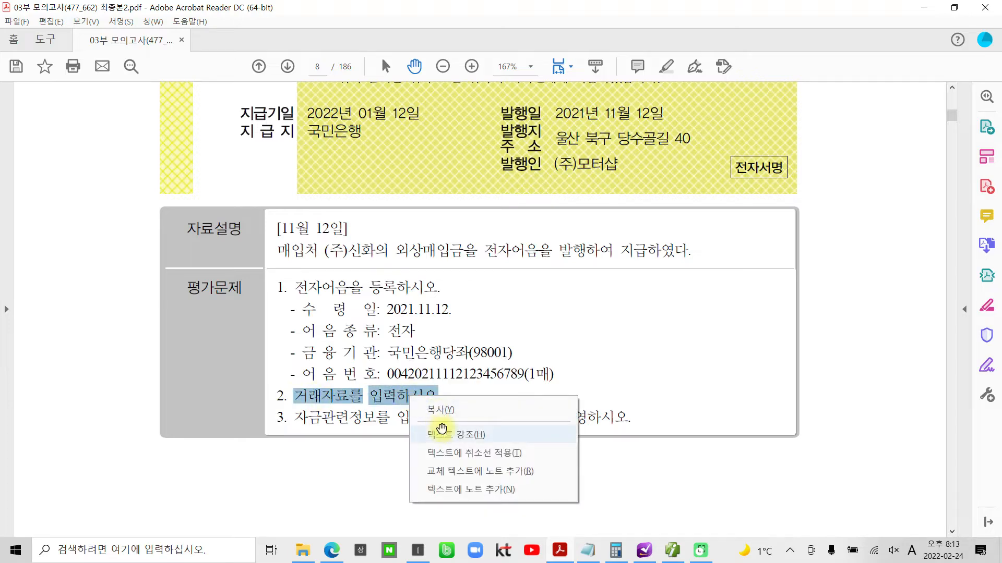
{"action": "left_click", "coordinate": [428, 435]}
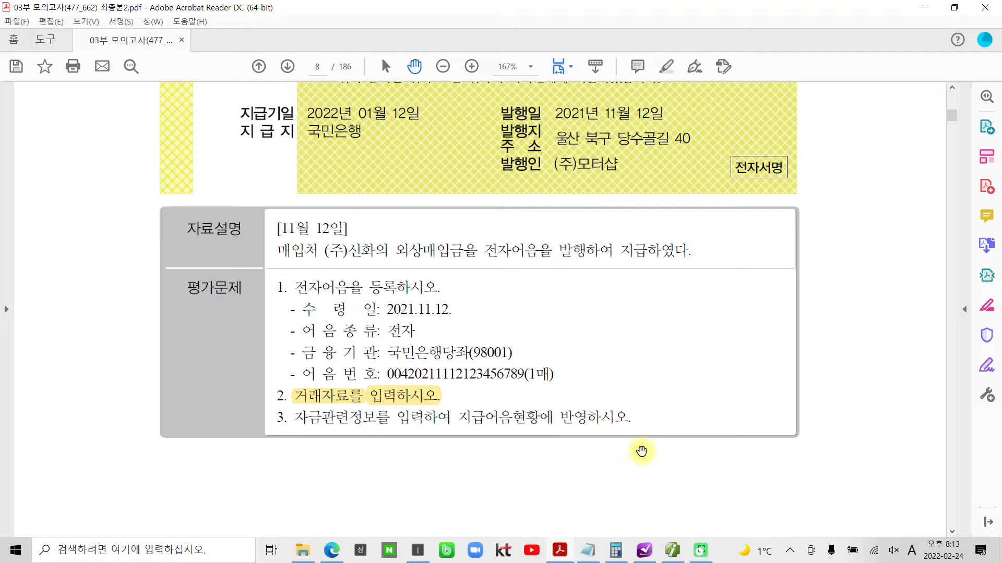
{"action": "mouse_move", "coordinate": [666, 555]}
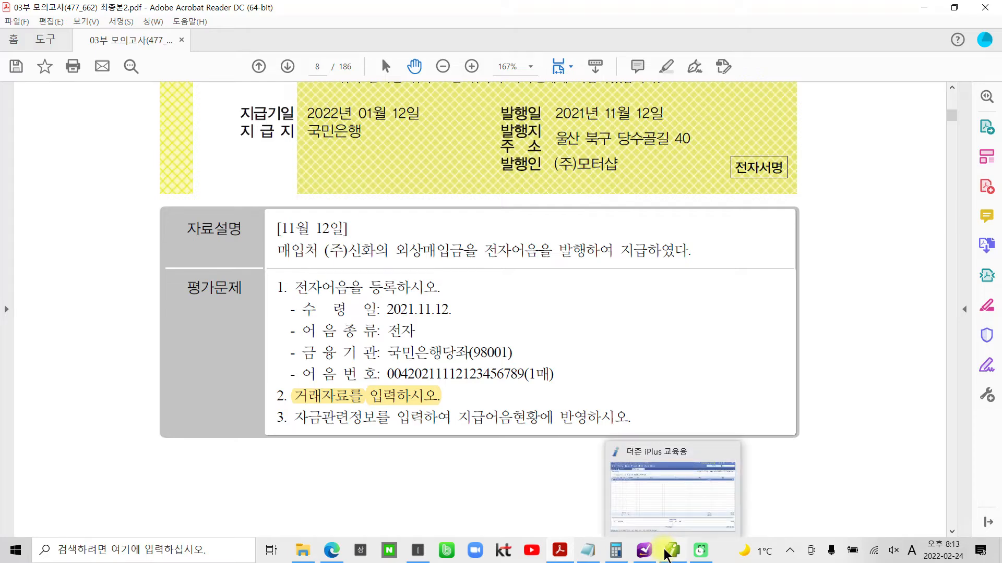
{"action": "left_click", "coordinate": [666, 556]}
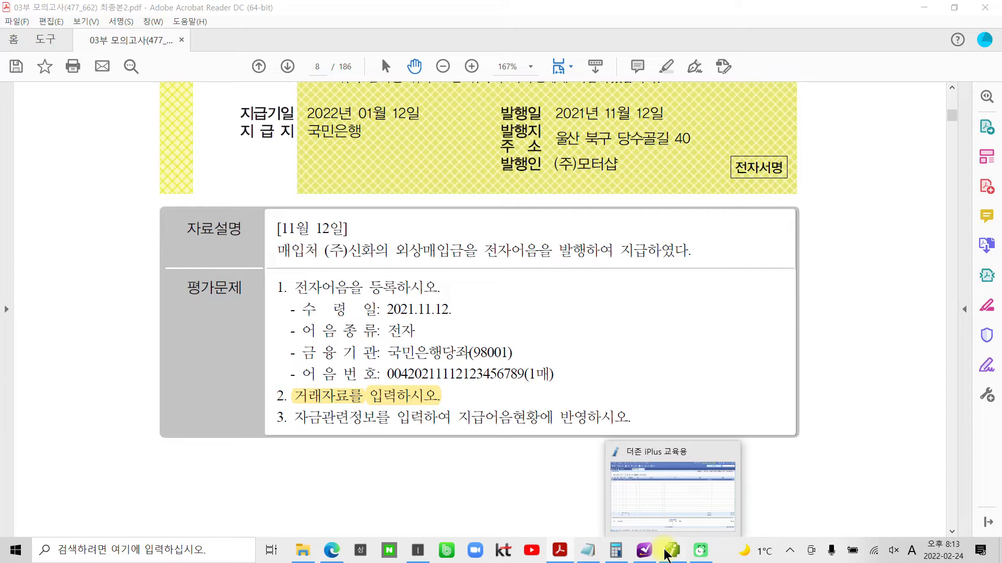
{"action": "left_click", "coordinate": [667, 554]}
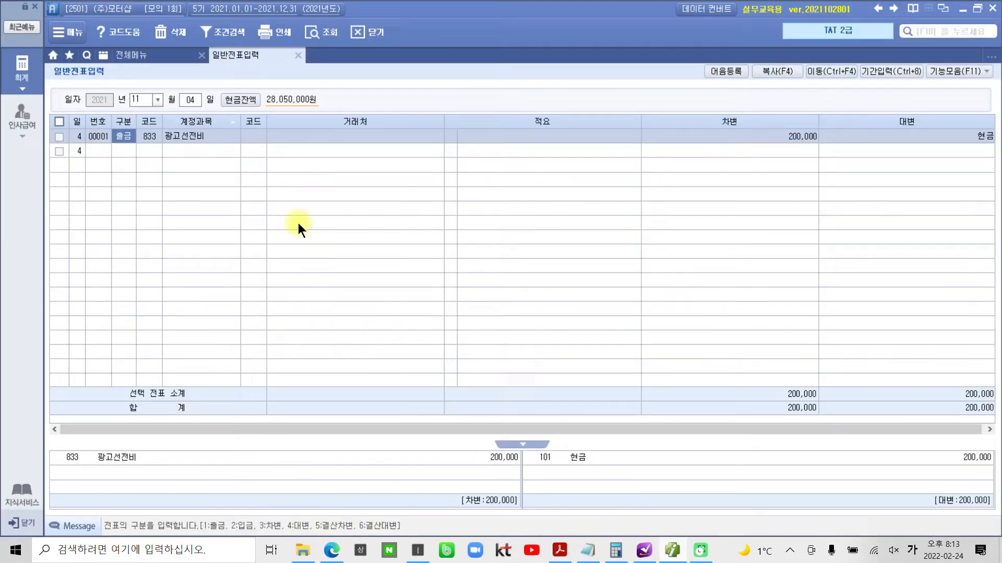
- Enter a November 12 debit line for 251 외상매입금 with (주)신화 as 거래처 and an amount of 25,000,000
{"action": "left_click", "coordinate": [190, 100]}
{"action": "type", "text": "12"}
{"action": "key", "text": "Return"}
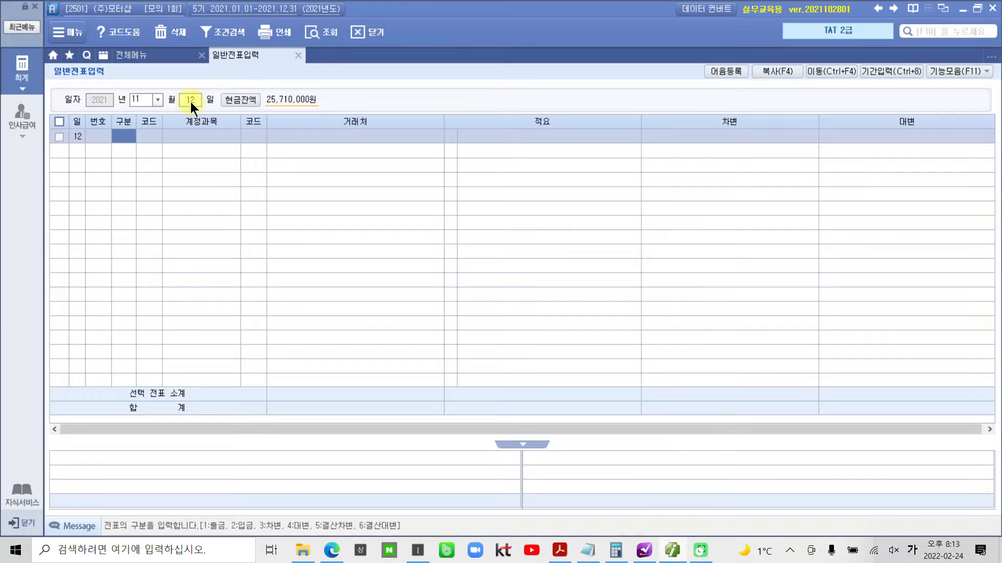
{"action": "type", "text": "3"}
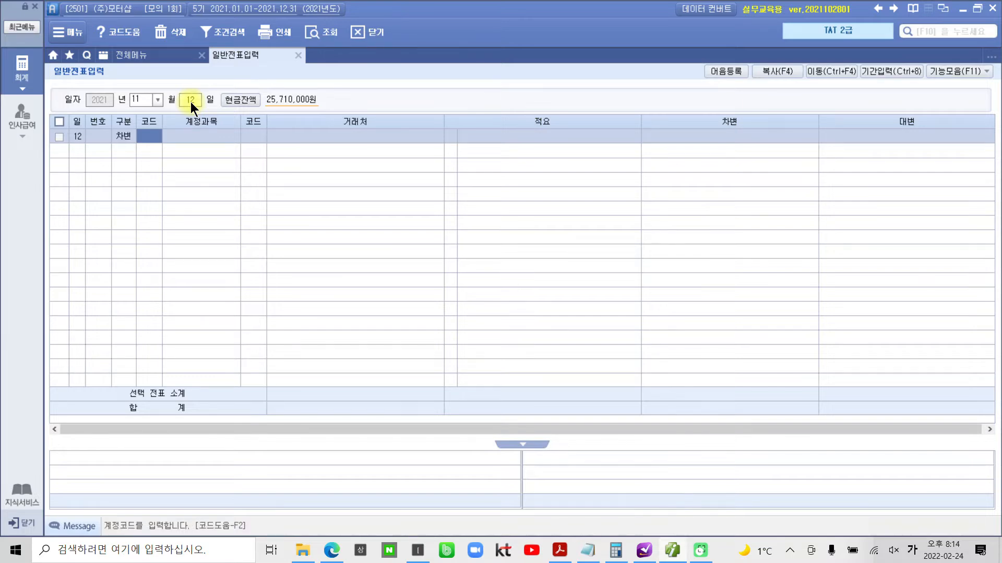
{"action": "type", "text": "251"}
{"action": "key", "text": "Return"}
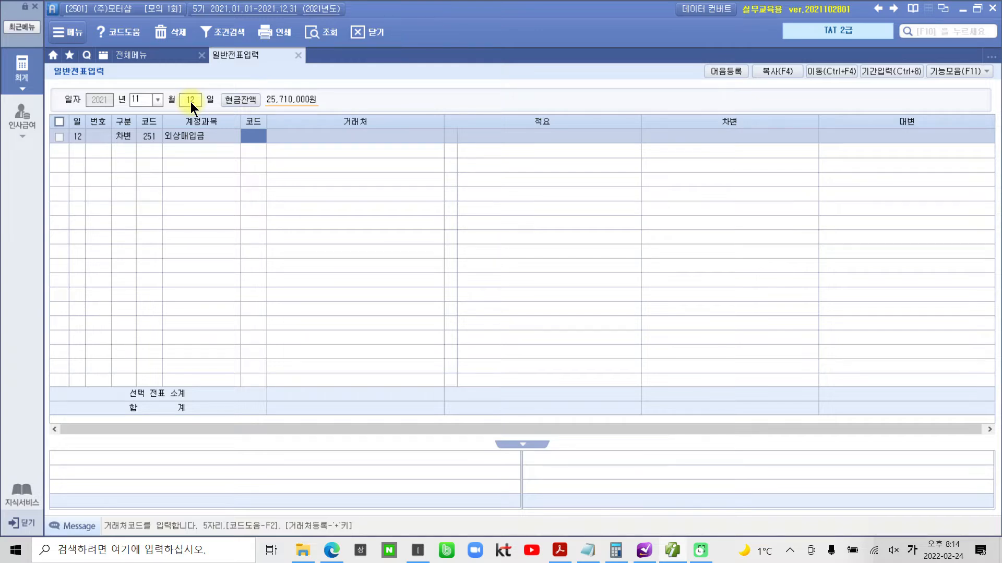
{"action": "type", "text": "신화"}
{"action": "key", "text": "Return"}
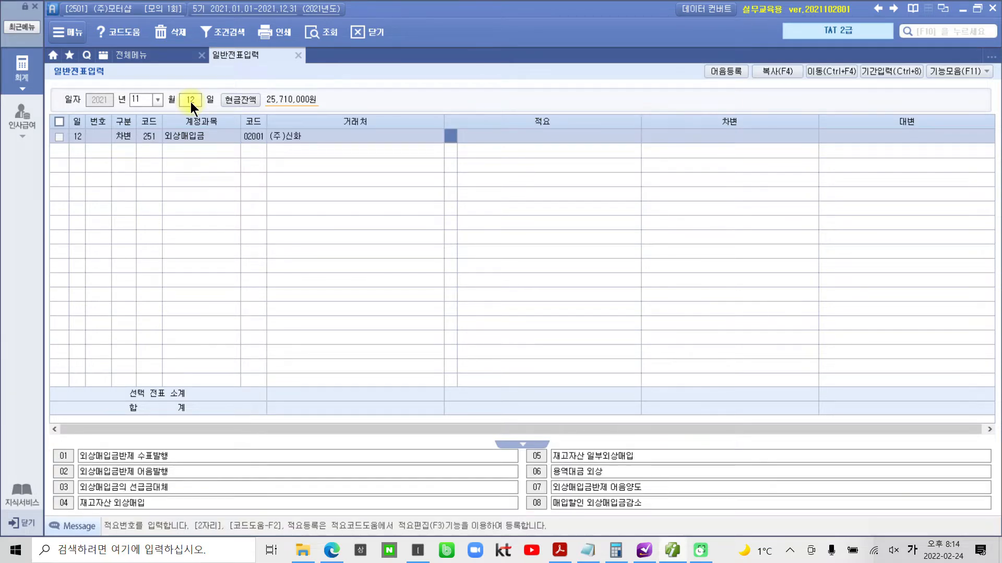
{"action": "key", "text": "Return"}
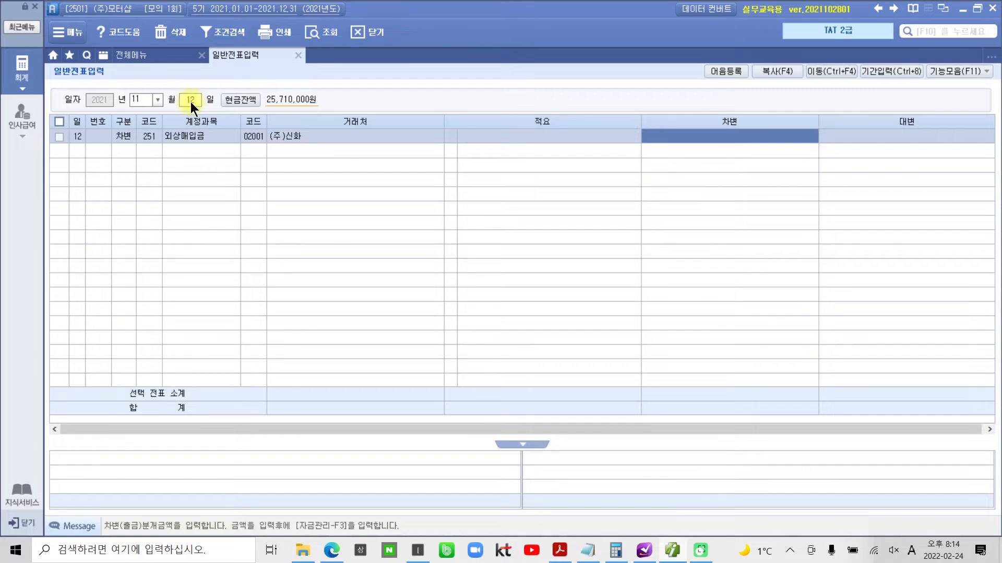
{"action": "type", "text": "25000000"}
{"action": "key", "text": "Return"}
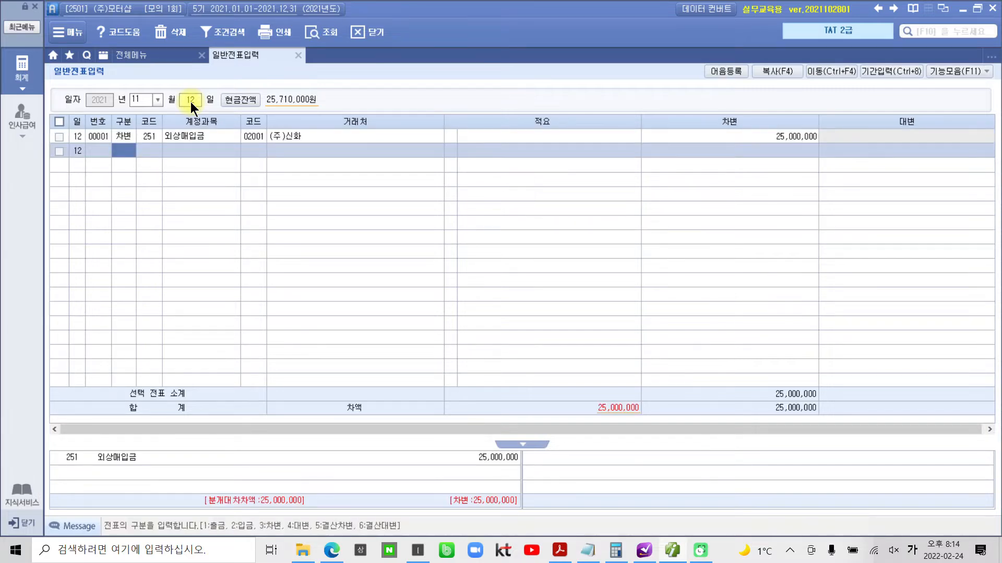
- Enter the matching credit line for 252 지급어음 with 거래처 02001 (주)신화 and an amount of 25,000,000
{"action": "type", "text": "4"}
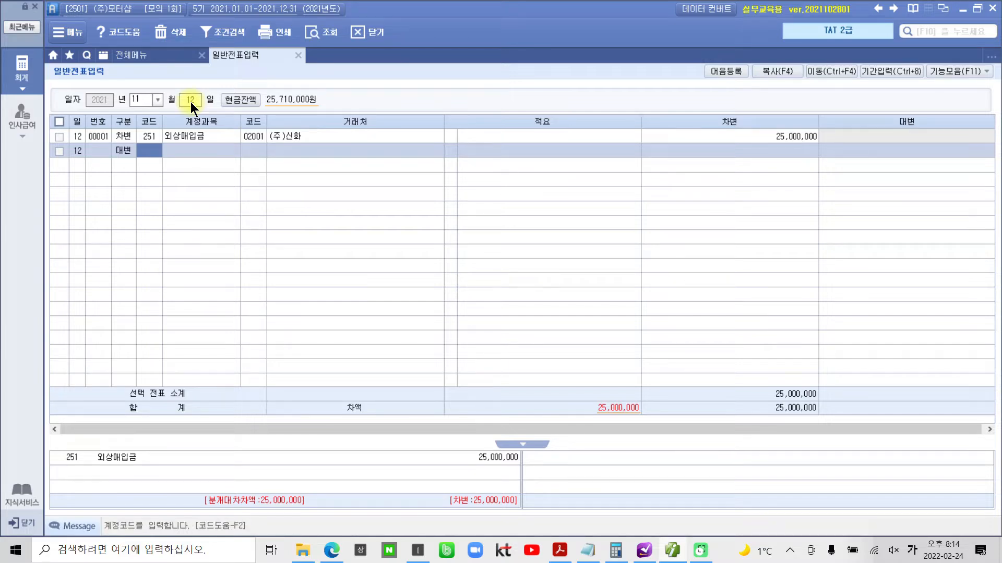
{"action": "type", "text": "252"}
{"action": "key", "text": "Return"}
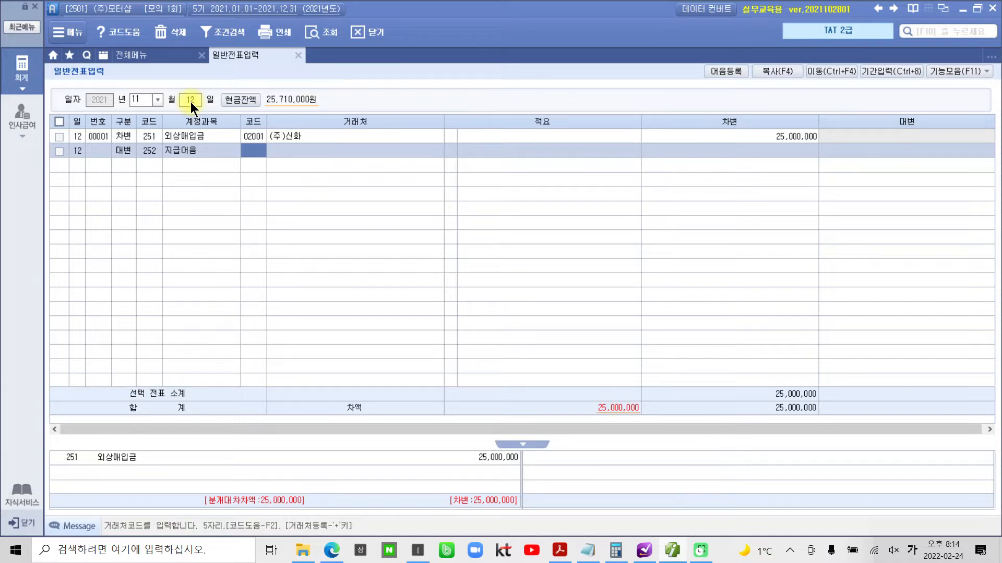
{"action": "type", "text": "02001"}
{"action": "key", "text": "Return"}
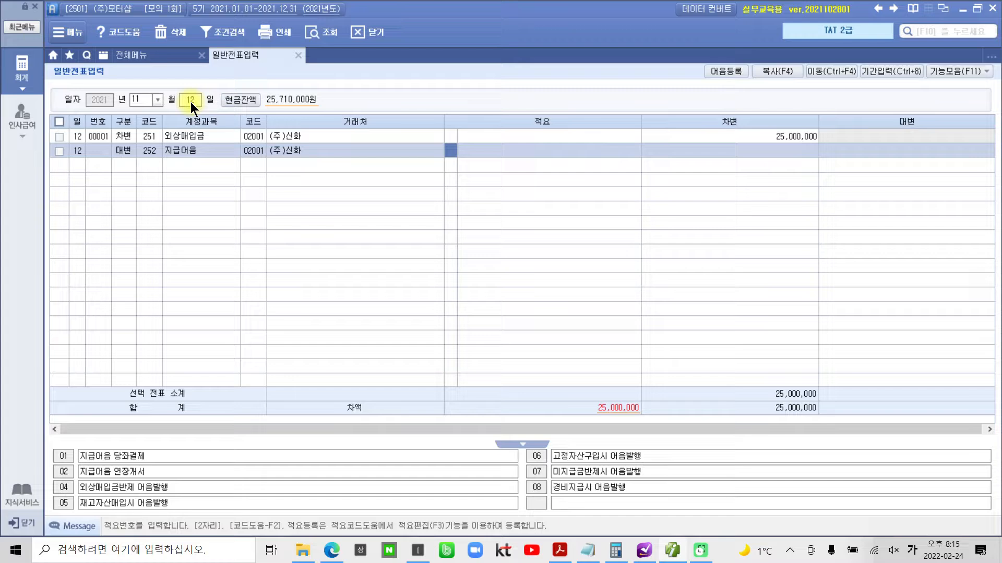
{"action": "key", "text": "Return"}
{"action": "key", "text": "Return"}
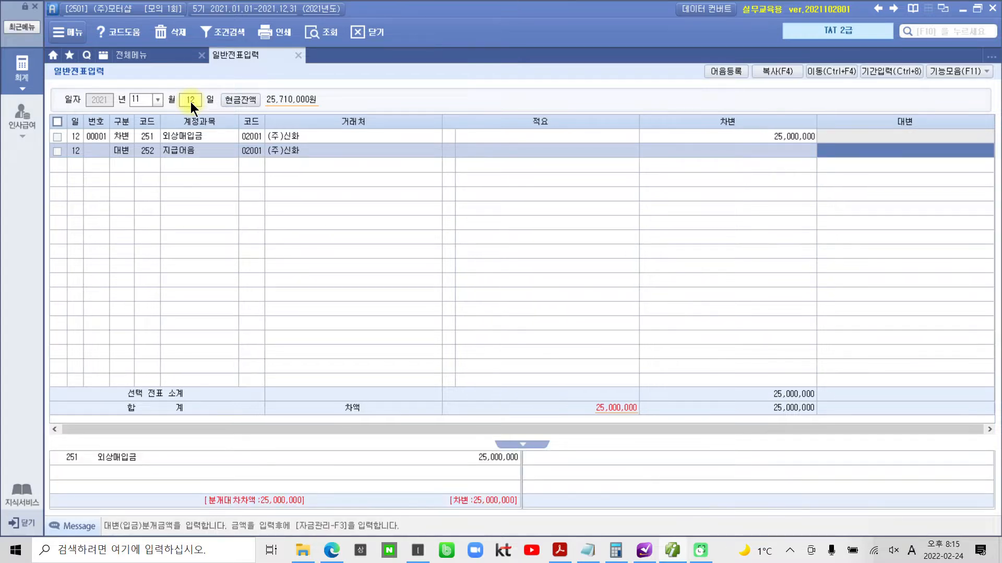
{"action": "type", "text": "25000000"}
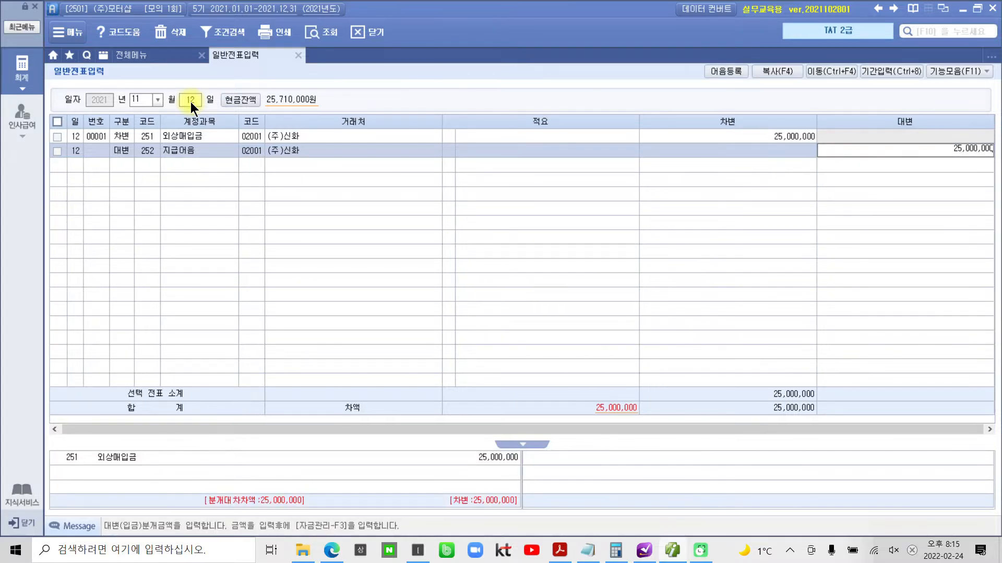
{"action": "key", "text": "Return"}
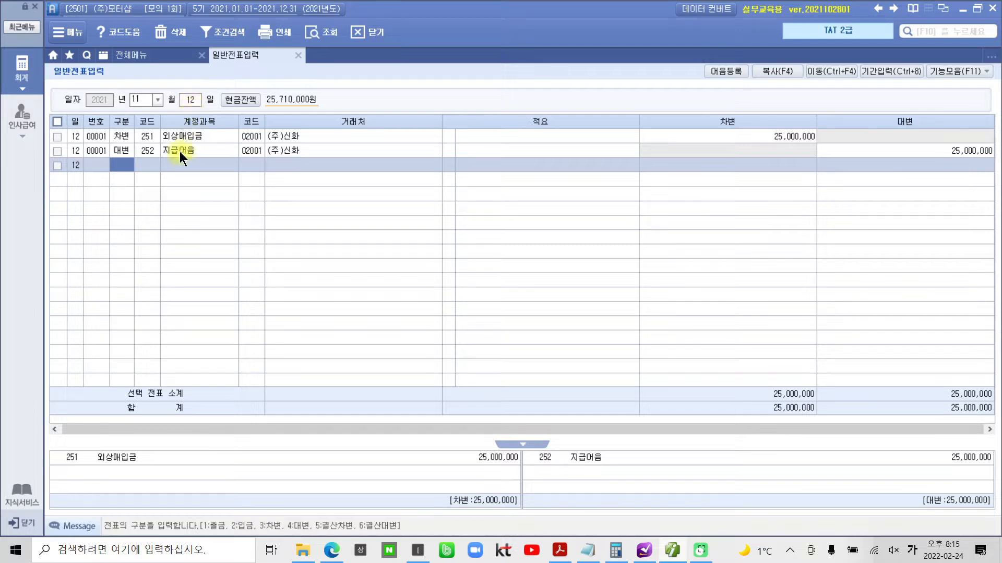
- Open 자금관리 for the 지급어음 line and assign the registered 국민은행(당좌) electronic note as its 어음번호
{"action": "key", "text": "Up"}
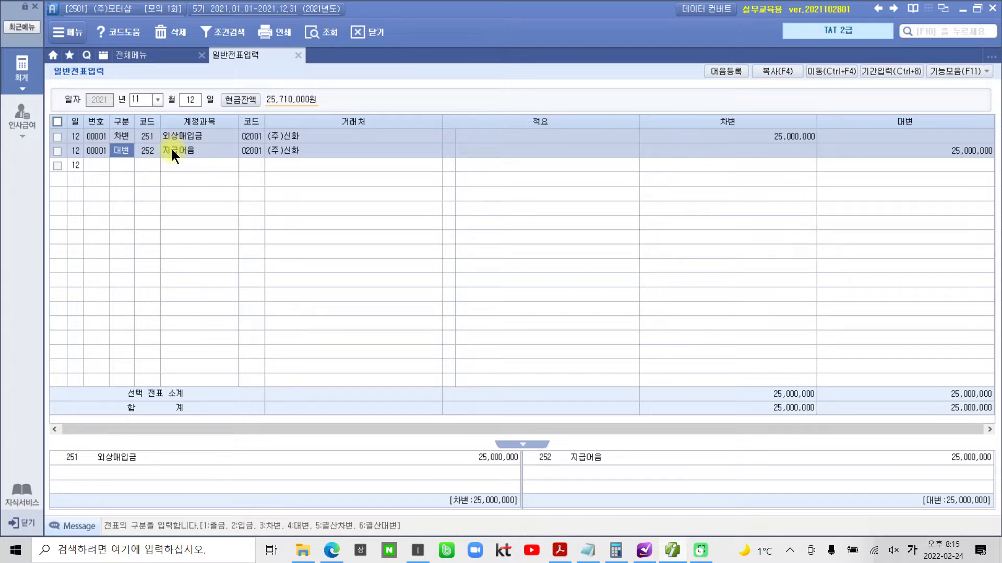
{"action": "key", "text": "F3"}
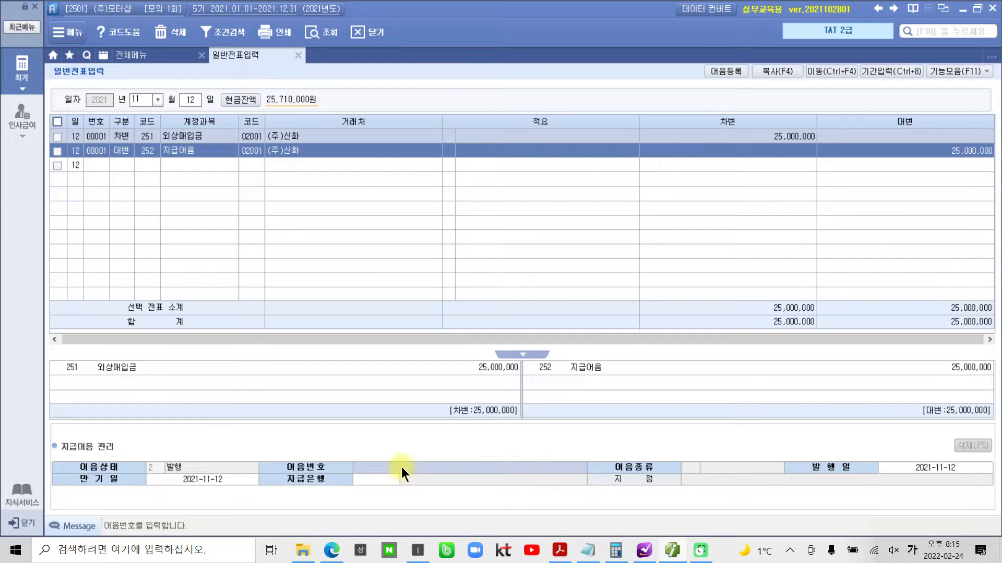
{"action": "key", "text": "F2"}
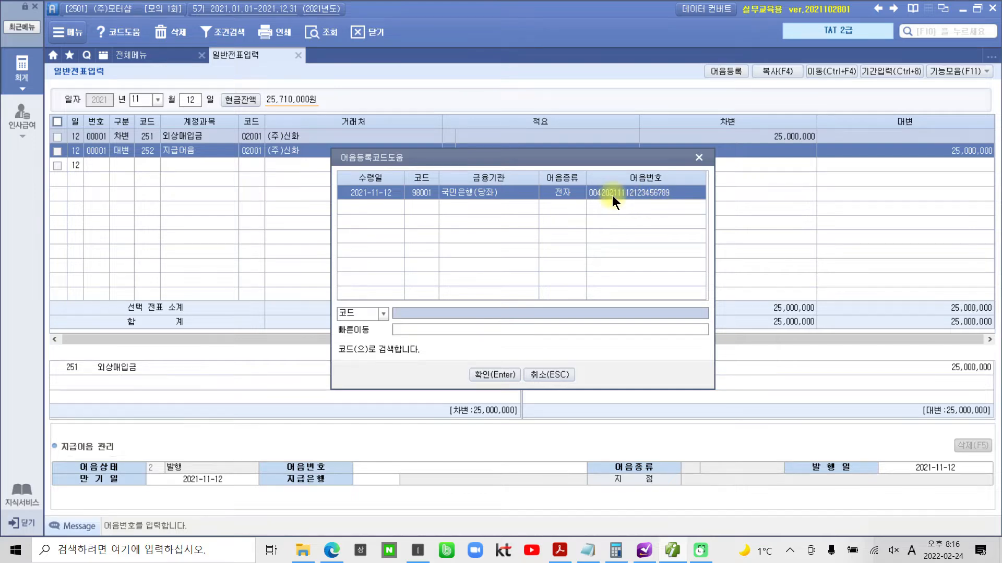
{"action": "left_click", "coordinate": [492, 371]}
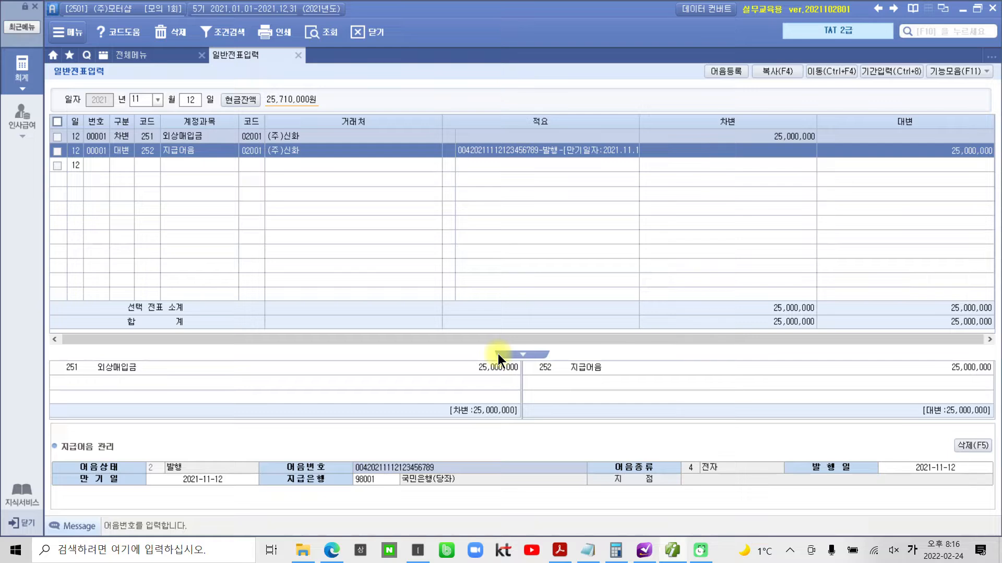
- Compare the note's 발행일 with the voucher date, marking both on screen and clearing the markings
{"action": "key", "text": "Return"}
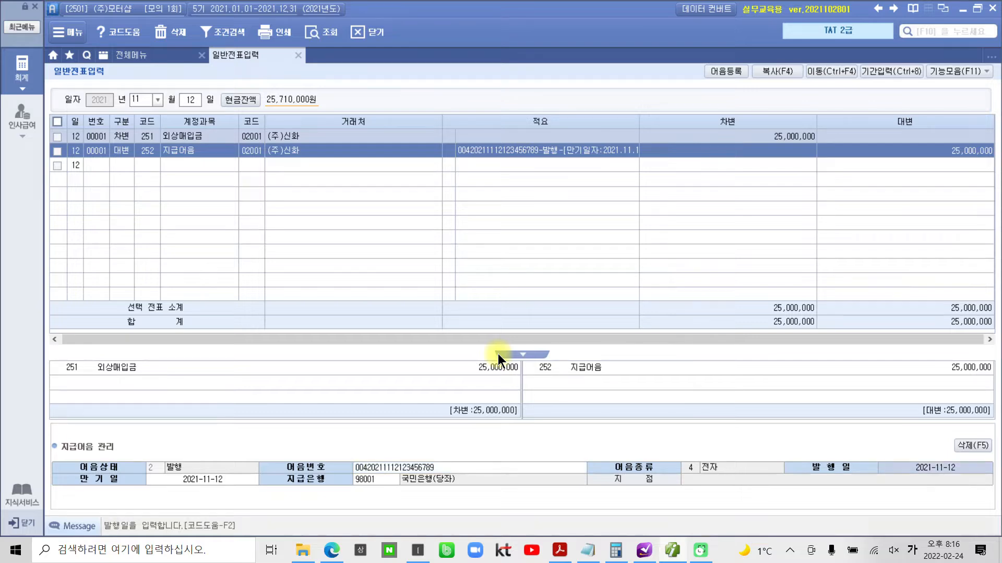
{"action": "mouse_move", "coordinate": [946, 485]}
{"action": "left_mouse_down"}
{"action": "mouse_move", "coordinate": [957, 459]}
{"action": "mouse_move", "coordinate": [947, 478]}
{"action": "left_mouse_up"}
{"action": "mouse_move", "coordinate": [180, 104]}
{"action": "left_mouse_down"}
{"action": "mouse_move", "coordinate": [167, 68]}
{"action": "mouse_move", "coordinate": [190, 99]}
{"action": "left_mouse_up"}
{"action": "mouse_move", "coordinate": [199, 113]}
{"action": "left_mouse_down"}
{"action": "mouse_move", "coordinate": [671, 331]}
{"action": "mouse_move", "coordinate": [889, 440]}
{"action": "mouse_move", "coordinate": [889, 451]}
{"action": "left_mouse_up"}
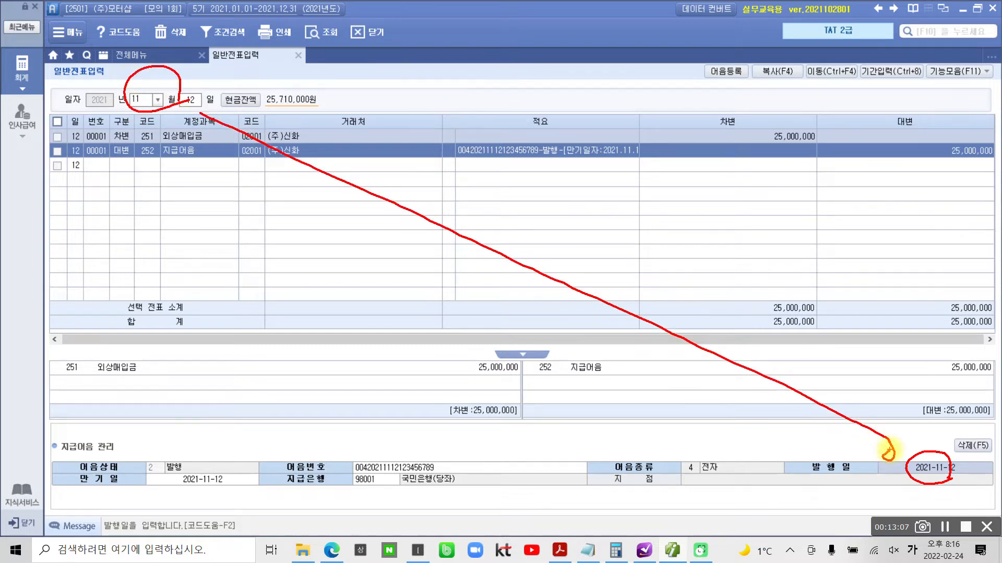
{"action": "key", "text": "Escape"}
- Set the note's 만기일 to 2022-01-12 and keep the existing 발행일 and 지급은행 to finish the 지급어음 관리 entry
{"action": "key", "text": "Return"}
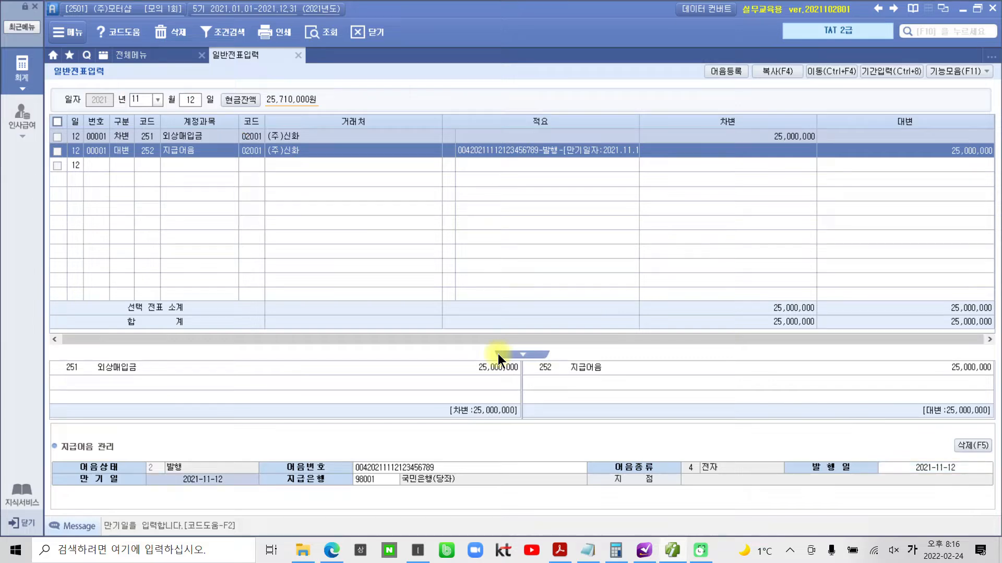
{"action": "mouse_move", "coordinate": [235, 494]}
{"action": "left_mouse_down"}
{"action": "mouse_move", "coordinate": [186, 511]}
{"action": "mouse_move", "coordinate": [219, 460]}
{"action": "mouse_move", "coordinate": [233, 507]}
{"action": "left_mouse_up"}
{"action": "type", "text": "2022-01-12"}
{"action": "key", "text": "Return"}
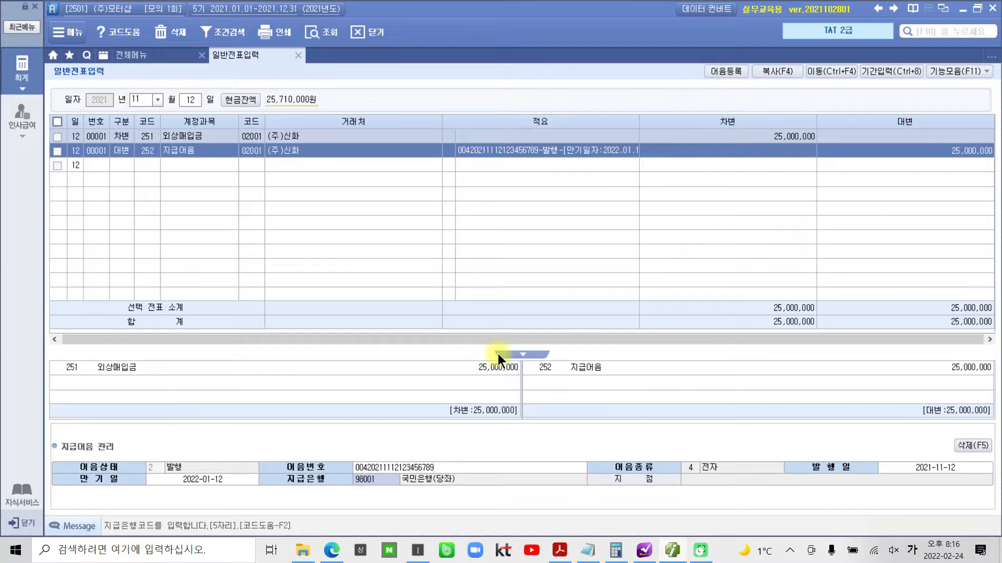
{"action": "key", "text": "Return"}
- Review the completed 지급어음 관리 information against the voucher's 적요, marking the areas on screen
{"action": "key", "text": "ctrl+2"}
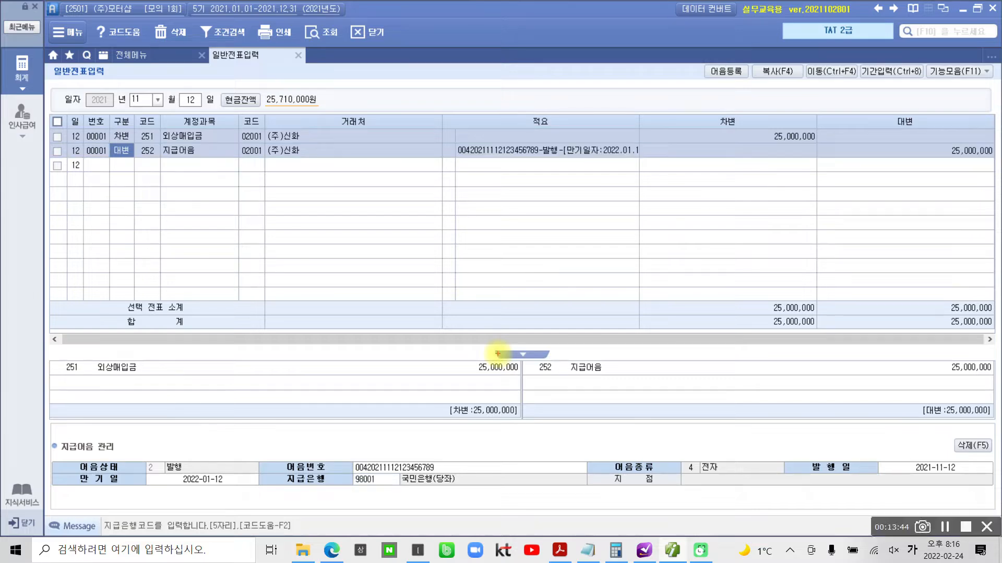
{"action": "mouse_move", "coordinate": [66, 460]}
{"action": "left_mouse_down"}
{"action": "mouse_move", "coordinate": [99, 509]}
{"action": "mouse_move", "coordinate": [683, 521]}
{"action": "mouse_move", "coordinate": [809, 437]}
{"action": "mouse_move", "coordinate": [243, 437]}
{"action": "mouse_move", "coordinate": [99, 453]}
{"action": "left_mouse_up"}
{"action": "left_click_drag", "start_coordinate": [461, 497], "coordinate": [531, 172]}
{"action": "mouse_move", "coordinate": [447, 135]}
{"action": "left_mouse_down"}
{"action": "mouse_move", "coordinate": [538, 170]}
{"action": "mouse_move", "coordinate": [600, 126]}
{"action": "mouse_move", "coordinate": [454, 127]}
{"action": "left_mouse_up"}
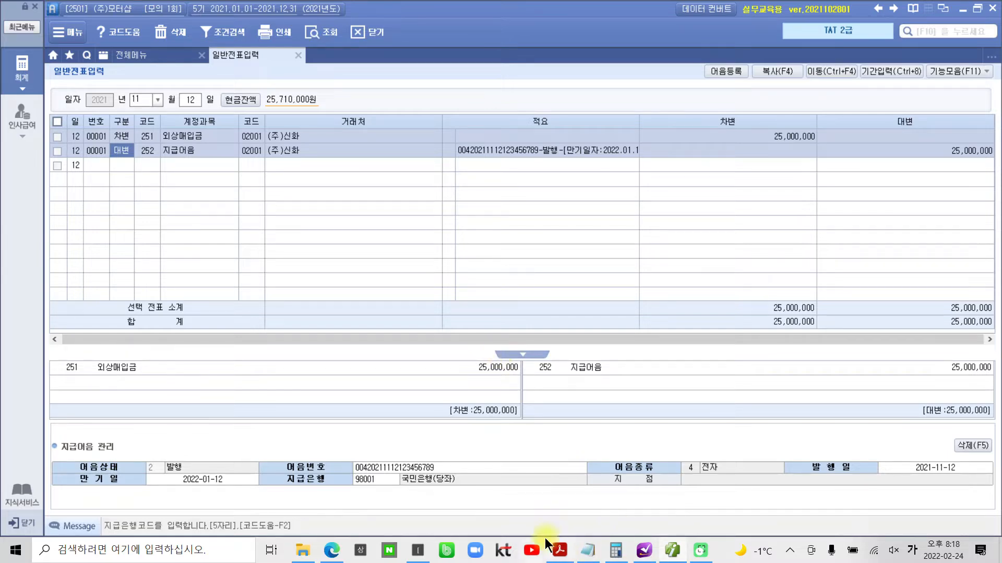
- Switch to the exam PDF and check off the three items of task 2's 평가문제, marking their numbers and clearing the markings
{"action": "left_click", "coordinate": [558, 549]}
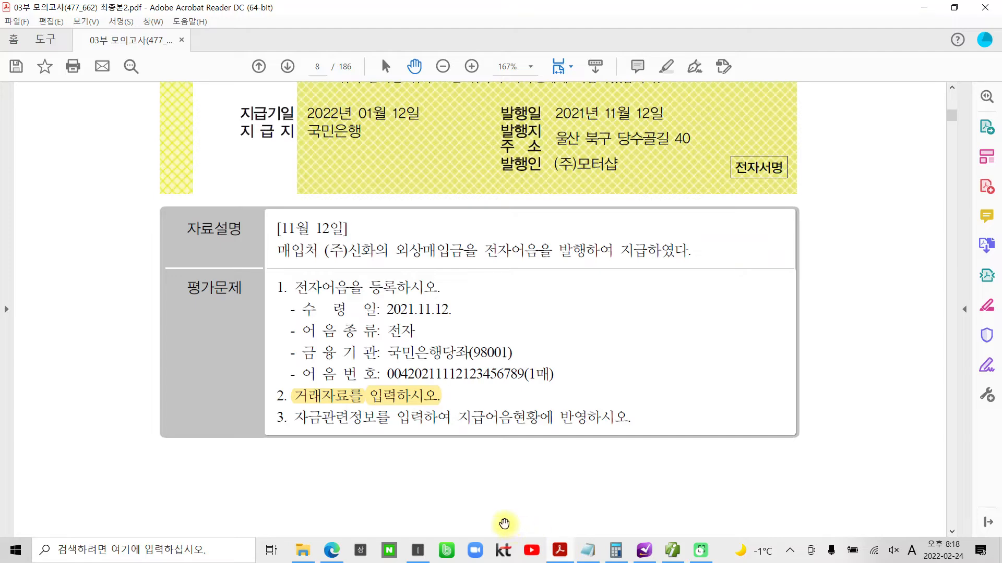
{"action": "left_click_drag", "start_coordinate": [273, 278], "coordinate": [287, 296]}
{"action": "mouse_move", "coordinate": [270, 385]}
{"action": "left_mouse_down"}
{"action": "mouse_move", "coordinate": [291, 408]}
{"action": "mouse_move", "coordinate": [291, 433]}
{"action": "left_mouse_up"}
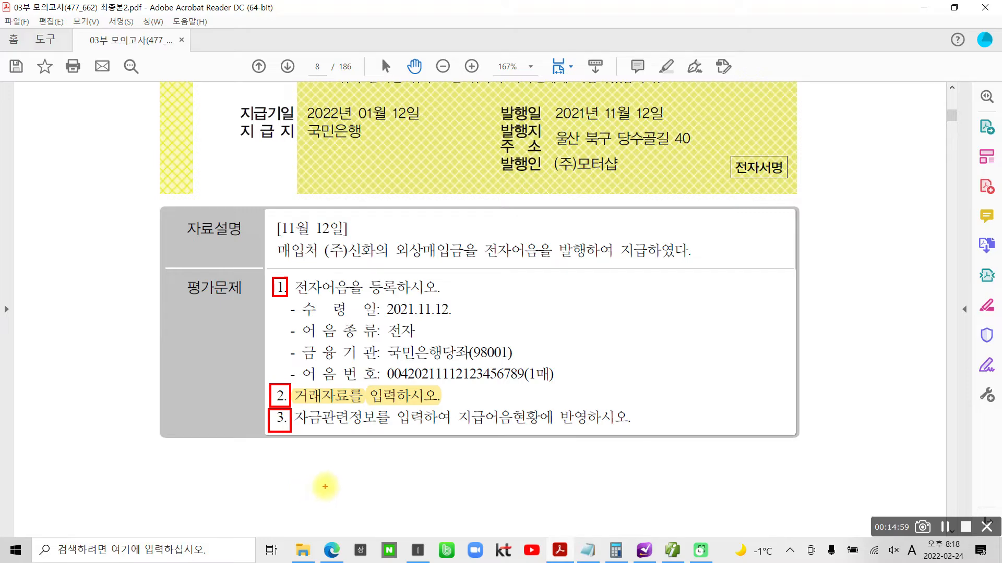
{"action": "key", "text": "Escape"}
- Go to task 3, 급여지급, and compare the payroll's total 차인지급액 with the 찾으신금액 in the 보통예금(우리은행) 거래내역, marking both
{"action": "scroll", "coordinate": [706, 438], "scroll_direction": "down", "scroll_amount": 4}
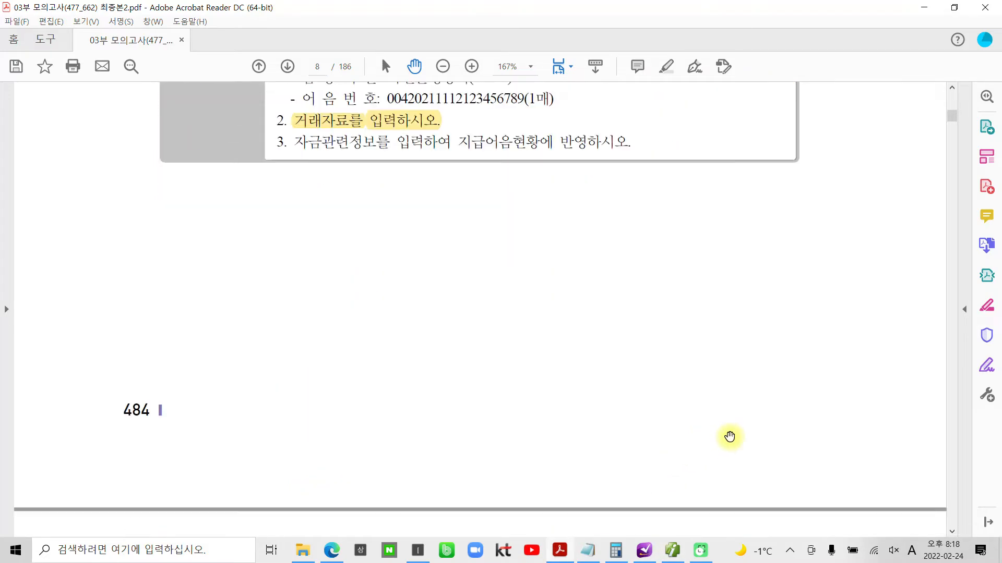
{"action": "scroll", "coordinate": [729, 437], "scroll_direction": "down", "scroll_amount": 8}
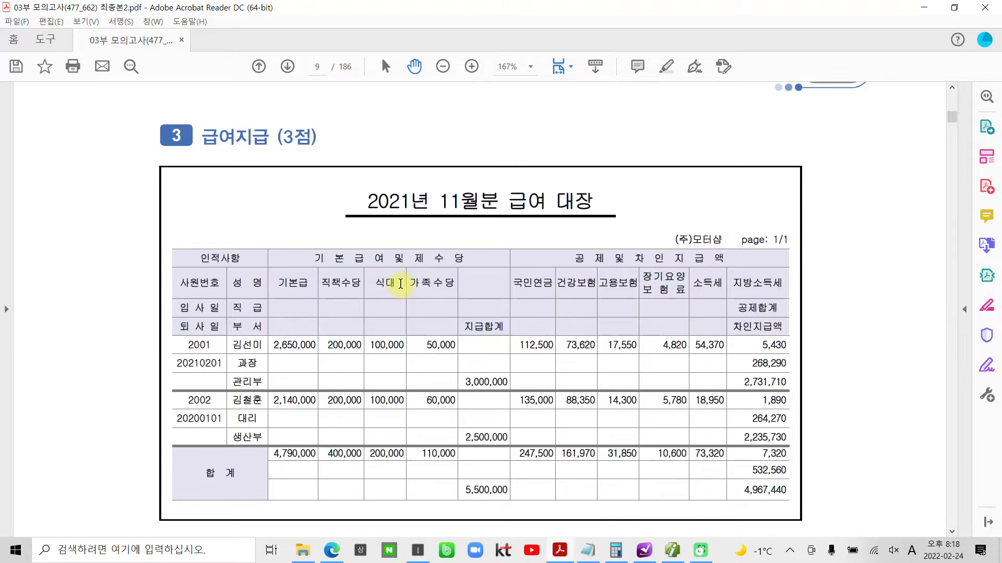
{"action": "scroll", "coordinate": [591, 231], "scroll_direction": "down", "scroll_amount": 3}
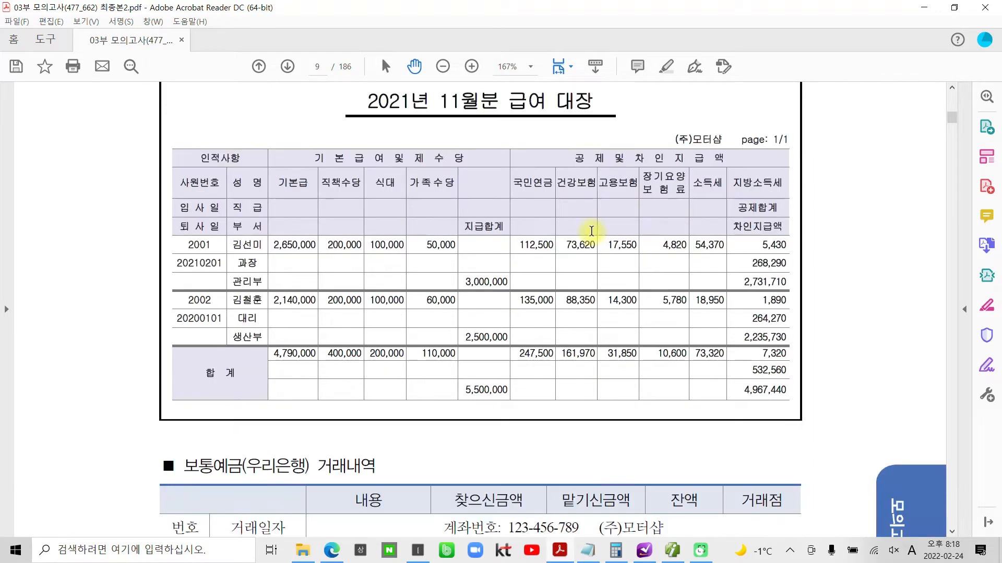
{"action": "scroll", "coordinate": [591, 231], "scroll_direction": "down", "scroll_amount": 6}
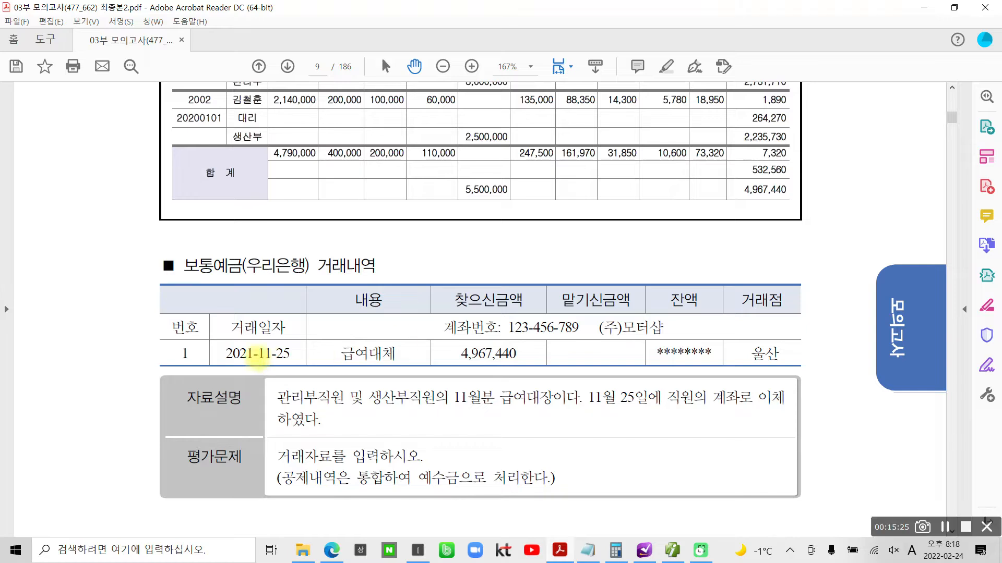
{"action": "left_click_drag", "start_coordinate": [177, 253], "coordinate": [395, 284]}
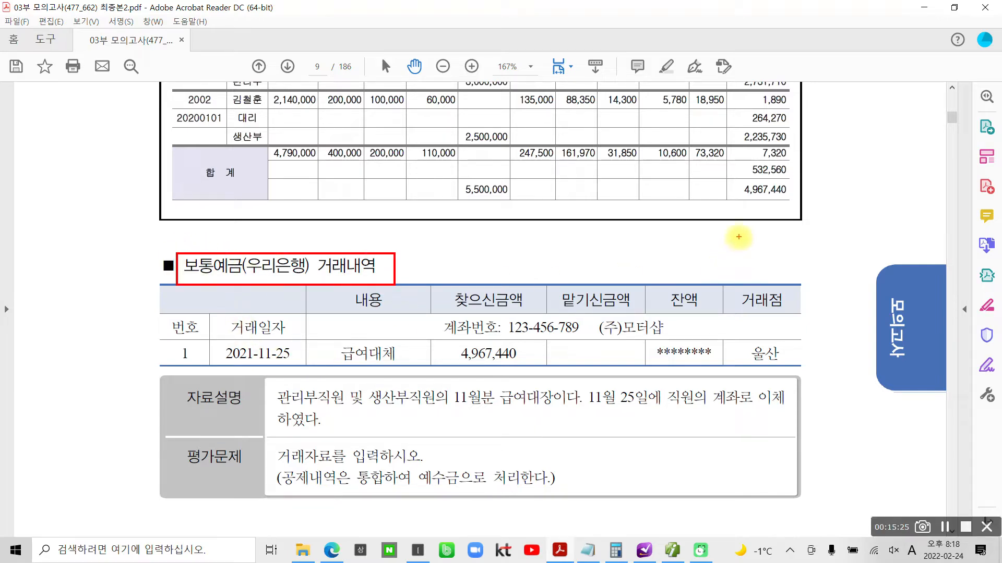
{"action": "mouse_move", "coordinate": [729, 180]}
{"action": "left_mouse_down"}
{"action": "mouse_move", "coordinate": [737, 192]}
{"action": "mouse_move", "coordinate": [807, 207]}
{"action": "left_mouse_up"}
{"action": "left_click_drag", "start_coordinate": [441, 282], "coordinate": [525, 374]}
{"action": "mouse_move", "coordinate": [737, 204]}
{"action": "left_mouse_down"}
{"action": "mouse_move", "coordinate": [522, 298]}
{"action": "mouse_move", "coordinate": [547, 298]}
{"action": "mouse_move", "coordinate": [538, 286]}
{"action": "left_mouse_up"}
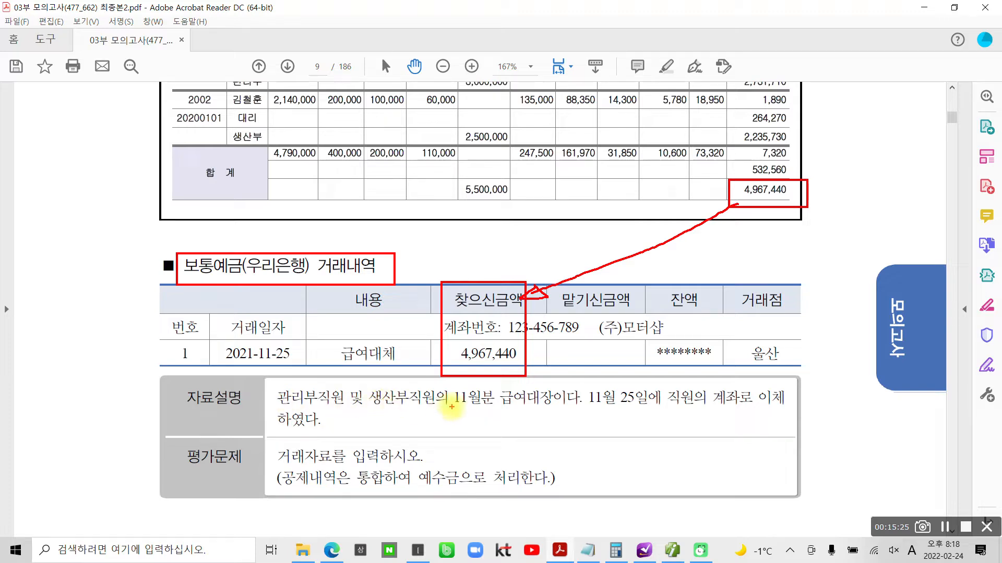
- Study task 3's 자료설명 and 평가문제, marking 관리부직원, 생산부직원, the 11월분 급여대장, 보통예금 and the 예수금 instruction, and clear the markings
{"action": "left_click_drag", "start_coordinate": [454, 407], "coordinate": [563, 407]}
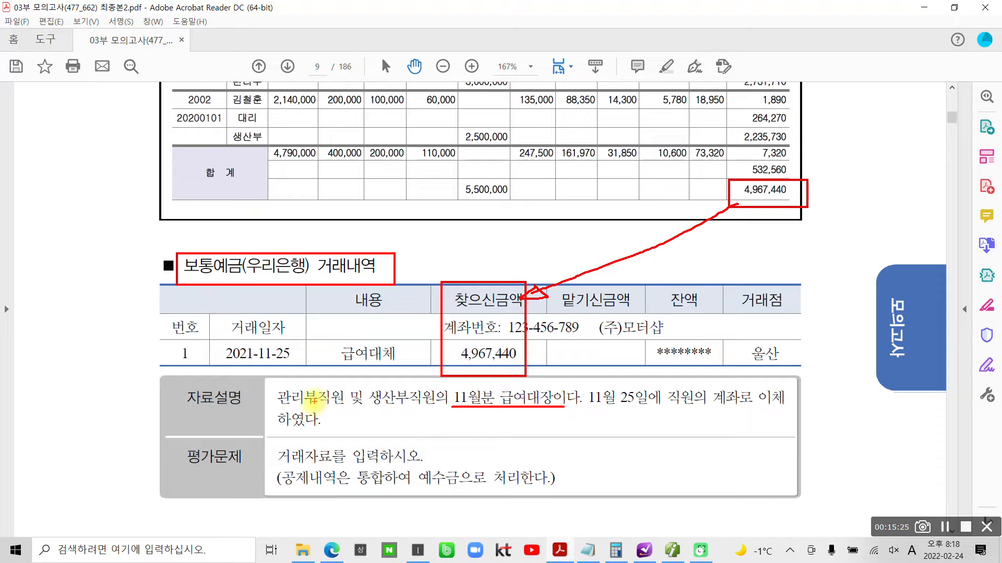
{"action": "left_click_drag", "start_coordinate": [273, 403], "coordinate": [436, 406]}
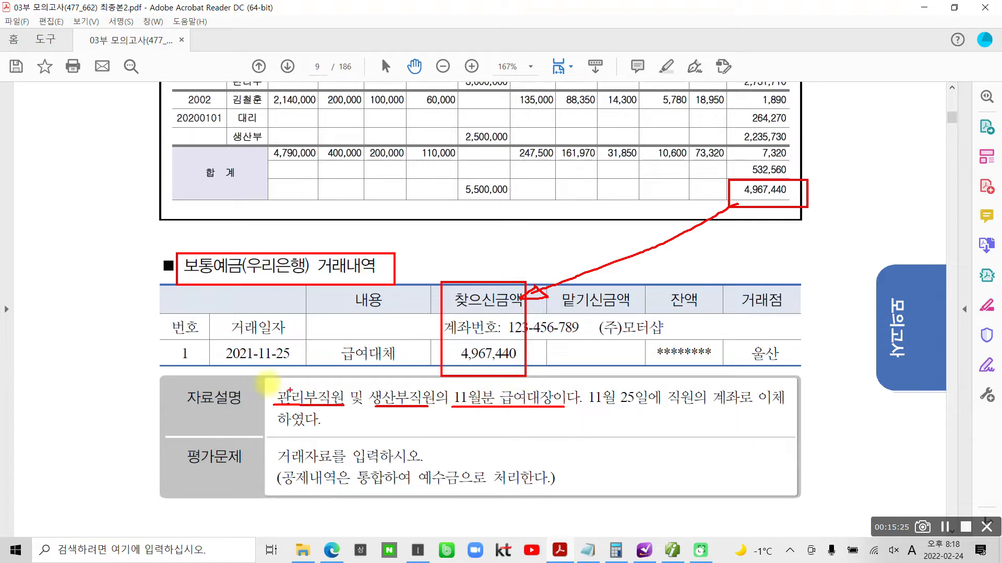
{"action": "left_click_drag", "start_coordinate": [280, 374], "coordinate": [304, 379]}
{"action": "left_click_drag", "start_coordinate": [385, 375], "coordinate": [397, 378]}
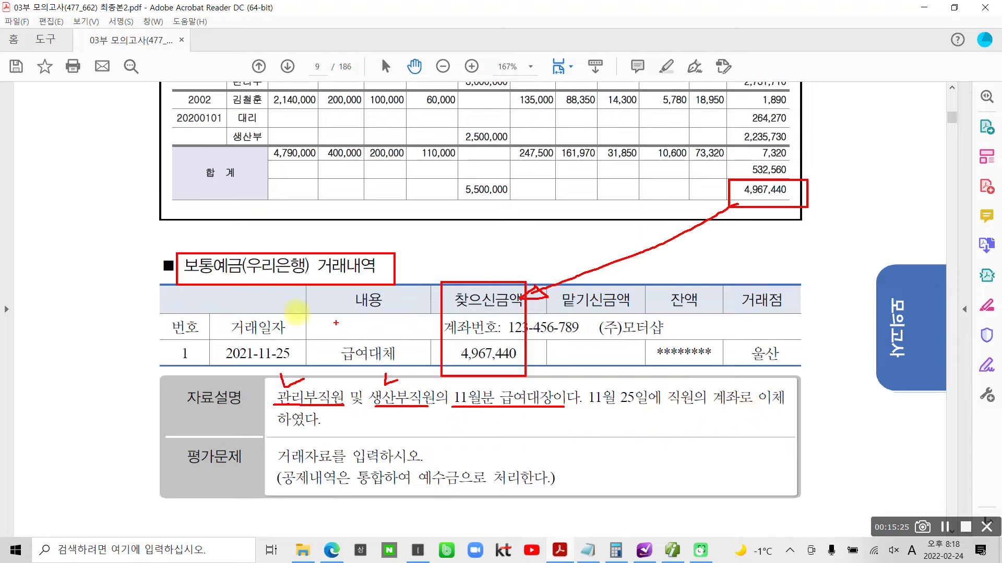
{"action": "mouse_move", "coordinate": [204, 230]}
{"action": "left_mouse_down"}
{"action": "mouse_move", "coordinate": [172, 280]}
{"action": "mouse_move", "coordinate": [232, 241]}
{"action": "mouse_move", "coordinate": [196, 232]}
{"action": "left_mouse_up"}
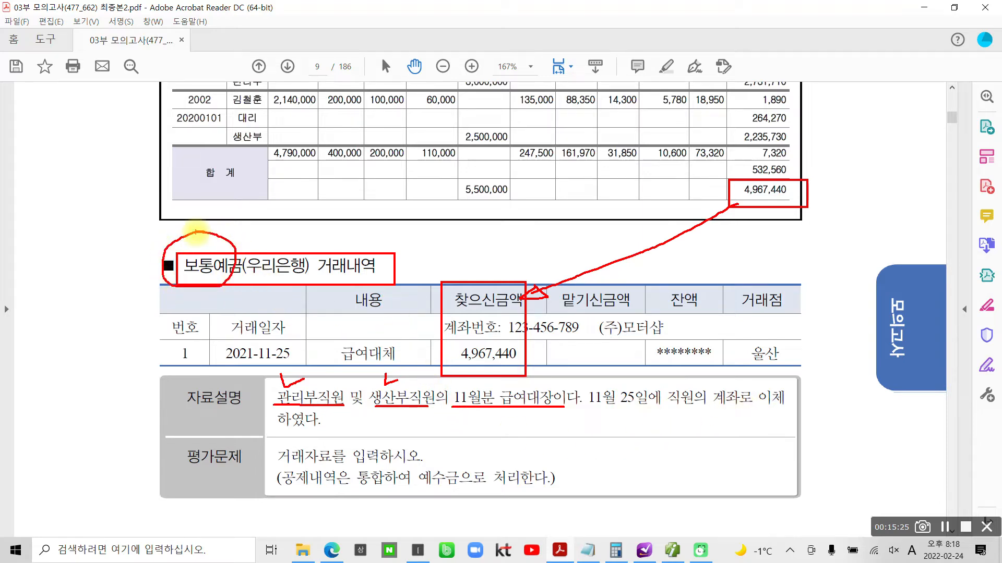
{"action": "left_click_drag", "start_coordinate": [278, 463], "coordinate": [420, 460]}
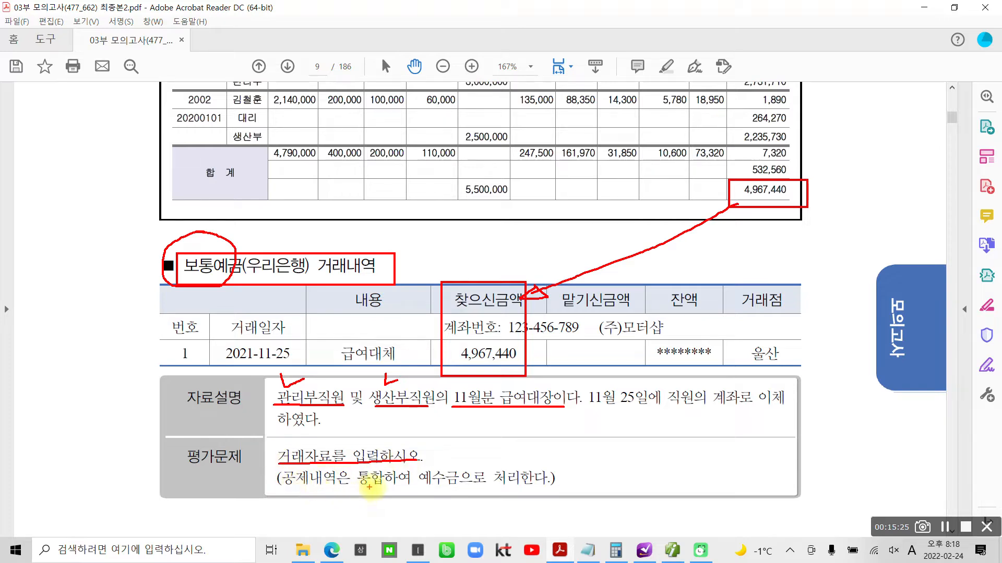
{"action": "mouse_move", "coordinate": [442, 491]}
{"action": "left_mouse_down"}
{"action": "mouse_move", "coordinate": [462, 470]}
{"action": "mouse_move", "coordinate": [448, 493]}
{"action": "left_mouse_up"}
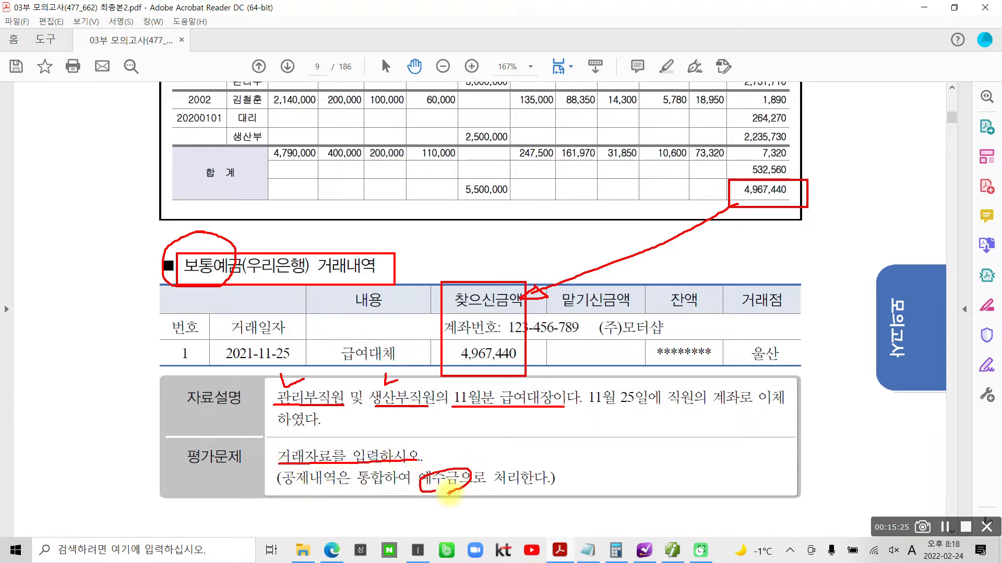
{"action": "key", "text": "Escape"}
- Examine the 급여대장's 지급합계 for 관리부 and 생산부, annotating them 80 and 50 on screen, and clear the markings
{"action": "scroll", "coordinate": [443, 397], "scroll_direction": "up", "scroll_amount": 1}
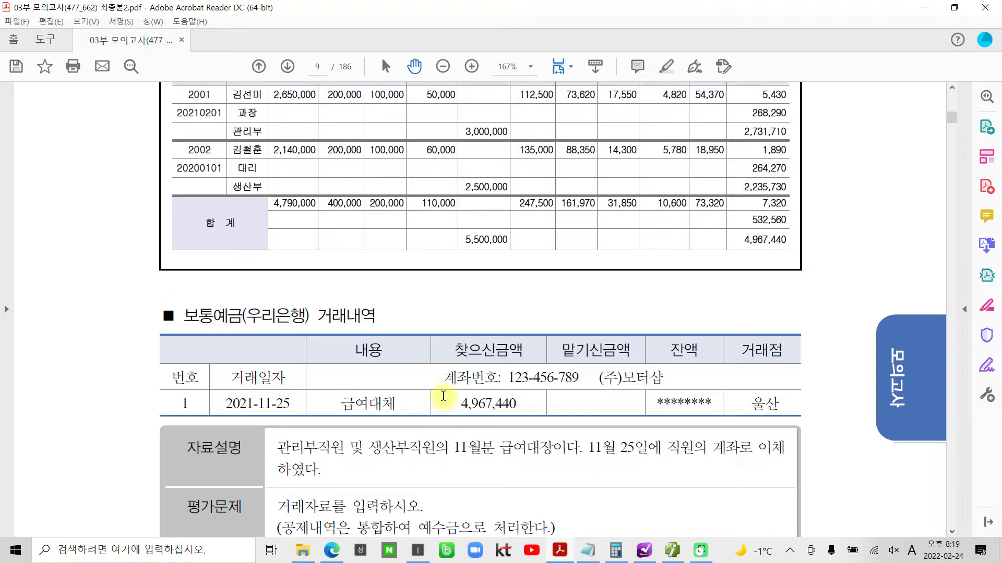
{"action": "scroll", "coordinate": [443, 396], "scroll_direction": "up", "scroll_amount": 3}
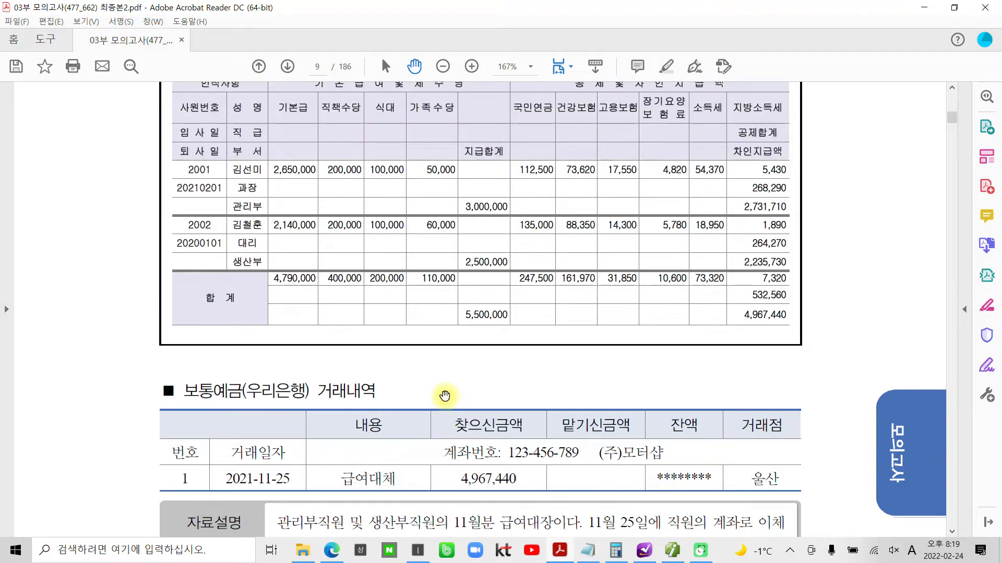
{"action": "key", "text": "ctrl+2"}
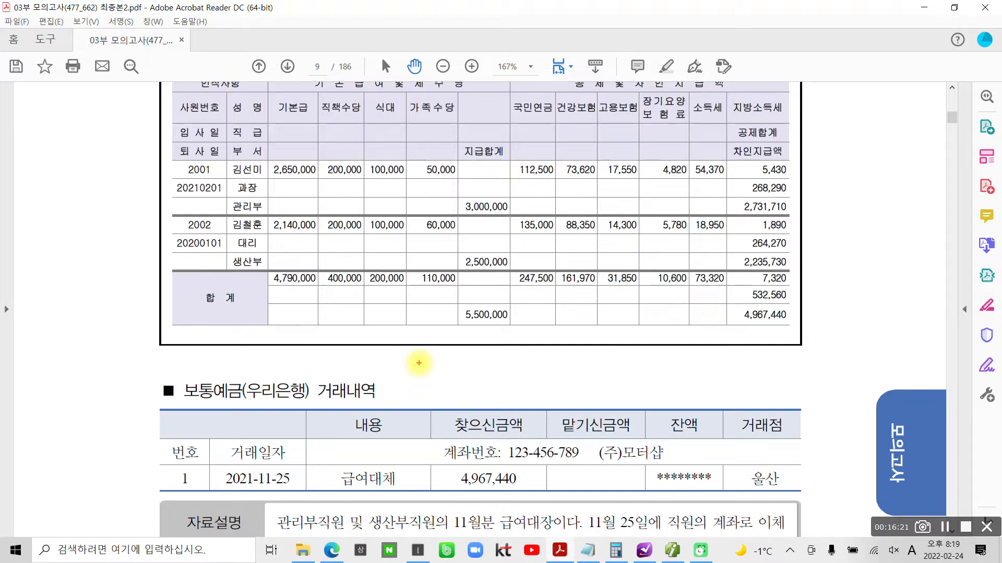
{"action": "mouse_move", "coordinate": [511, 198]}
{"action": "left_mouse_down"}
{"action": "mouse_move", "coordinate": [455, 199]}
{"action": "mouse_move", "coordinate": [517, 215]}
{"action": "left_mouse_up"}
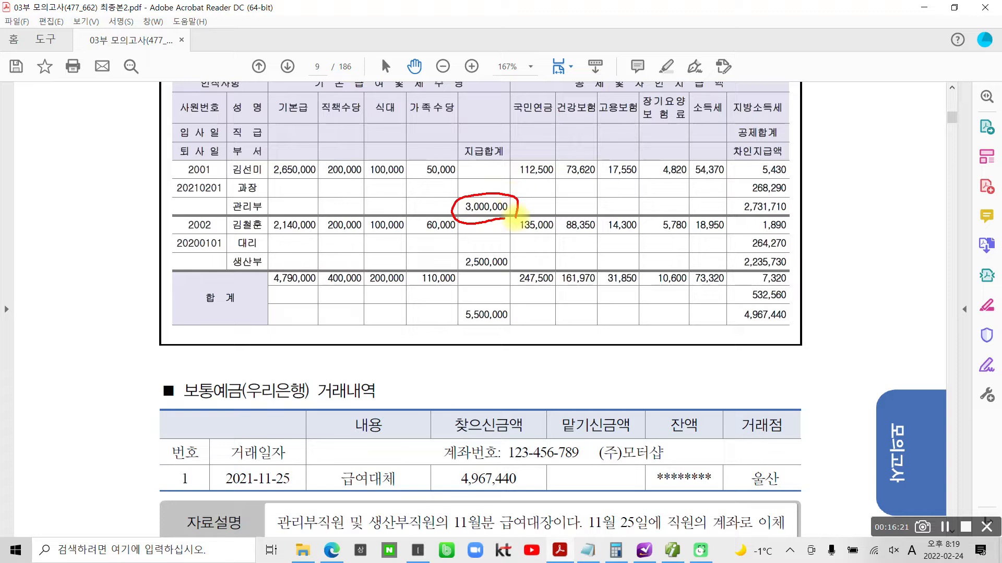
{"action": "mouse_move", "coordinate": [504, 280]}
{"action": "left_mouse_down"}
{"action": "mouse_move", "coordinate": [462, 282]}
{"action": "mouse_move", "coordinate": [515, 263]}
{"action": "mouse_move", "coordinate": [515, 277]}
{"action": "left_mouse_up"}
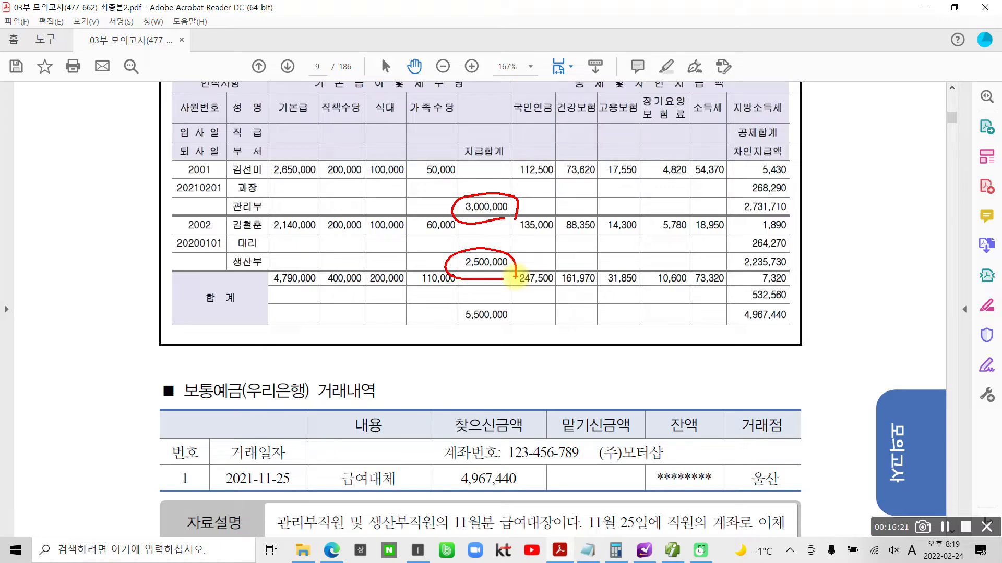
{"action": "mouse_move", "coordinate": [401, 189]}
{"action": "left_mouse_down"}
{"action": "mouse_move", "coordinate": [402, 200]}
{"action": "mouse_move", "coordinate": [414, 195]}
{"action": "left_mouse_up"}
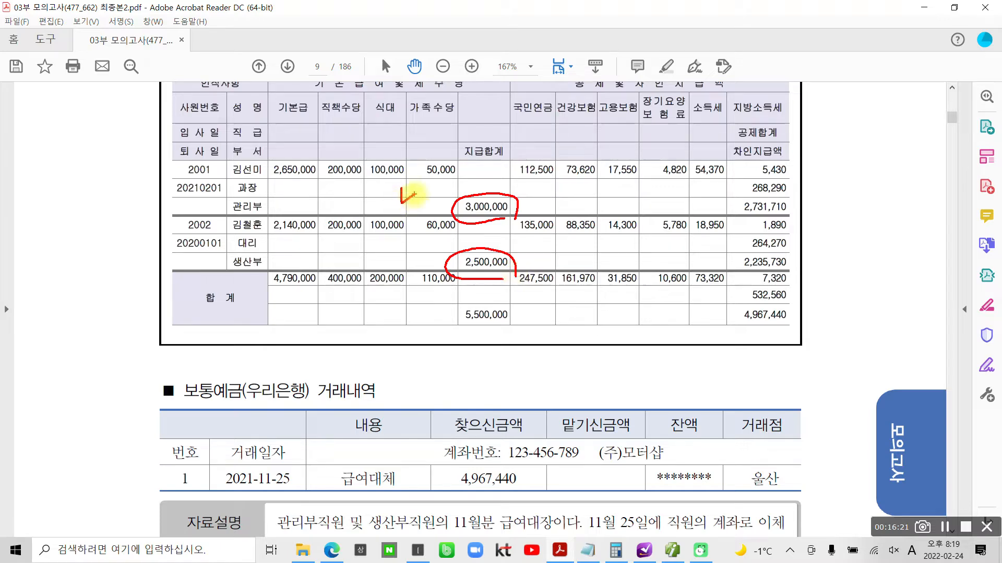
{"action": "left_click_drag", "start_coordinate": [400, 250], "coordinate": [416, 255]}
{"action": "mouse_move", "coordinate": [371, 183]}
{"action": "left_mouse_down"}
{"action": "mouse_move", "coordinate": [365, 170]}
{"action": "mouse_move", "coordinate": [371, 184]}
{"action": "left_mouse_up"}
{"action": "mouse_move", "coordinate": [380, 187]}
{"action": "left_mouse_down"}
{"action": "mouse_move", "coordinate": [380, 203]}
{"action": "mouse_move", "coordinate": [381, 187]}
{"action": "left_mouse_up"}
{"action": "left_click_drag", "start_coordinate": [407, 175], "coordinate": [390, 216]}
{"action": "mouse_move", "coordinate": [342, 241]}
{"action": "left_mouse_down"}
{"action": "mouse_move", "coordinate": [339, 271]}
{"action": "mouse_move", "coordinate": [363, 235]}
{"action": "mouse_move", "coordinate": [369, 253]}
{"action": "left_mouse_up"}
{"action": "left_click_drag", "start_coordinate": [393, 244], "coordinate": [378, 277]}
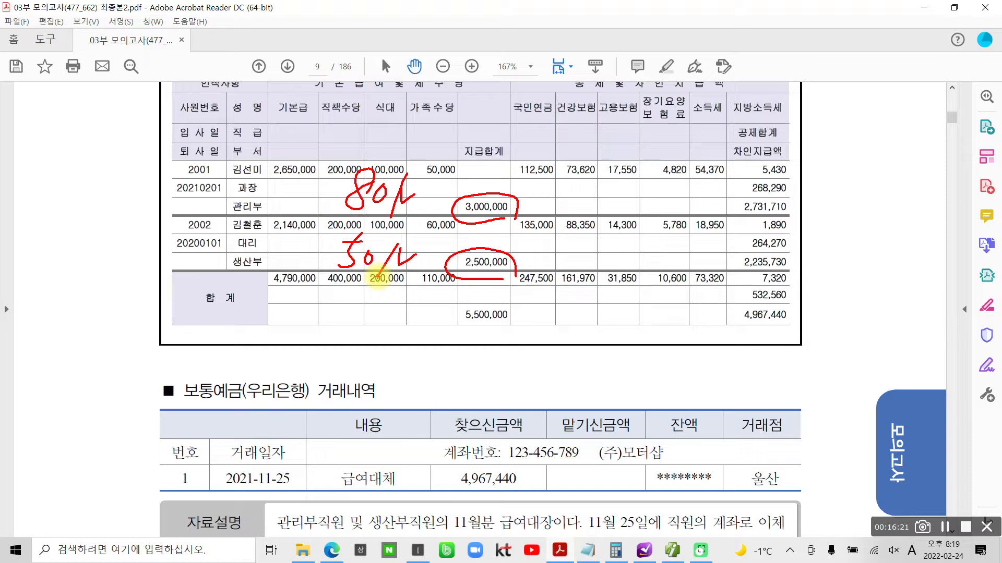
{"action": "key", "text": "Escape"}
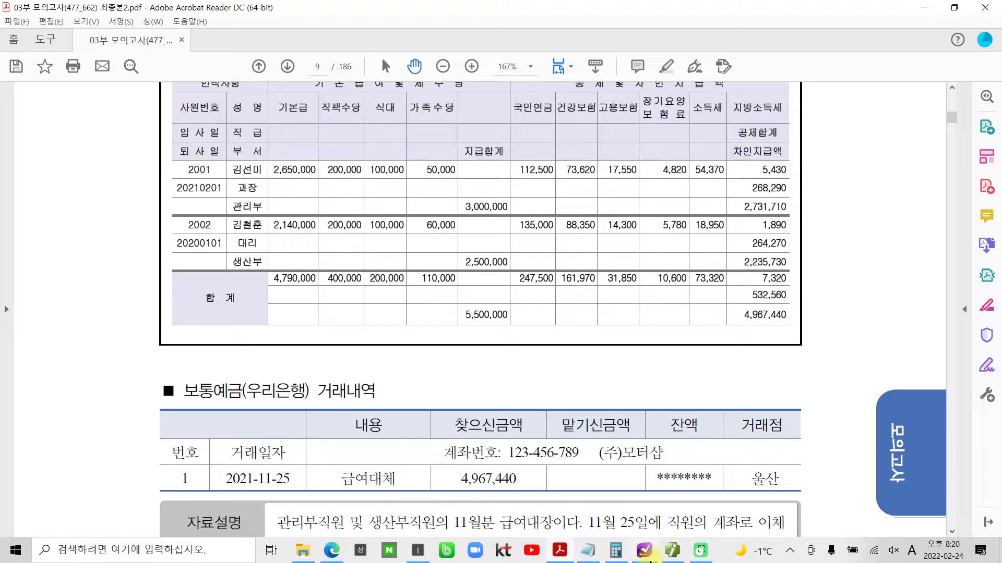
- Switch to 더존 iPlus and bring up November 25 in 일반전표입력
{"action": "left_click", "coordinate": [680, 559]}
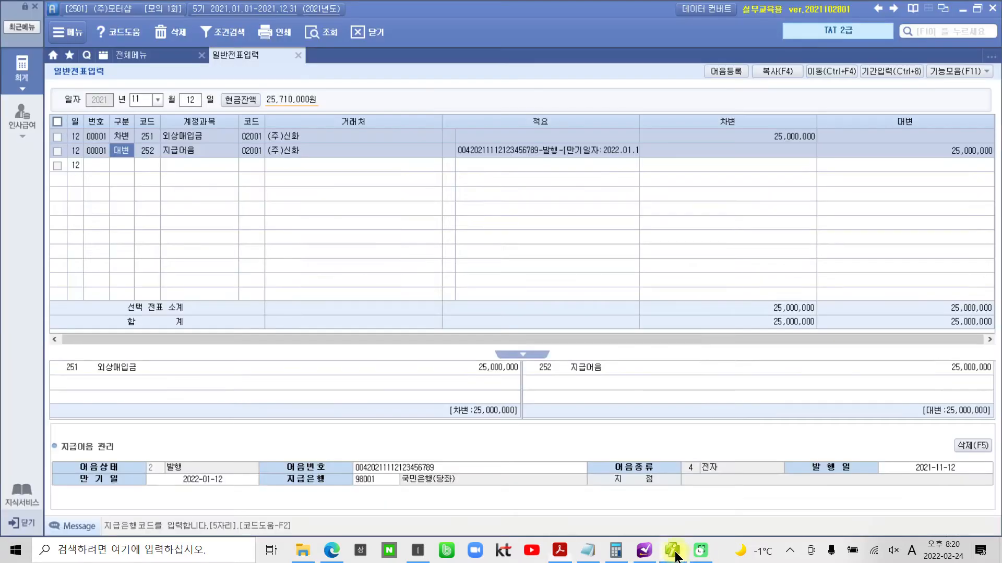
{"action": "left_click", "coordinate": [191, 100]}
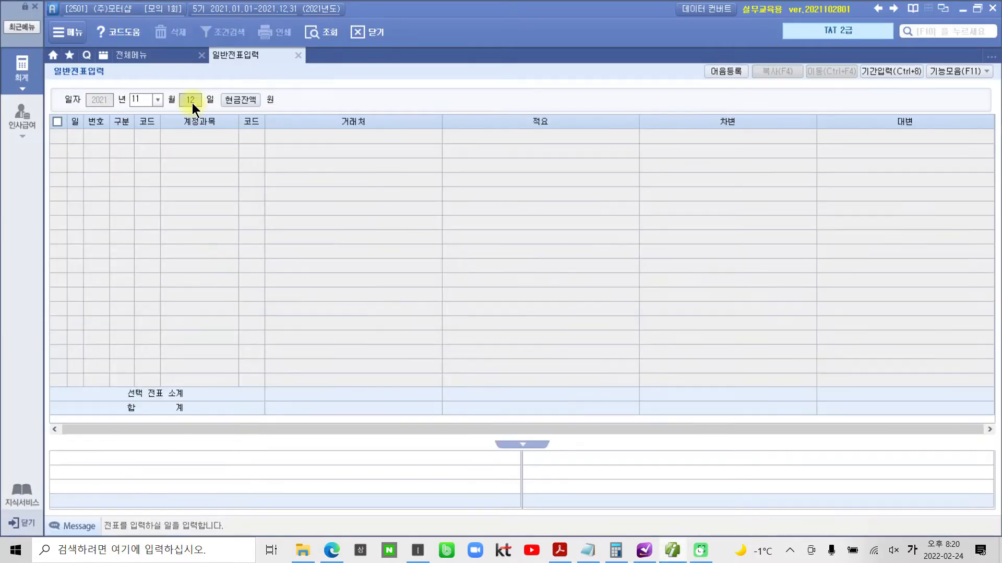
{"action": "type", "text": "25"}
{"action": "key", "text": "Return"}
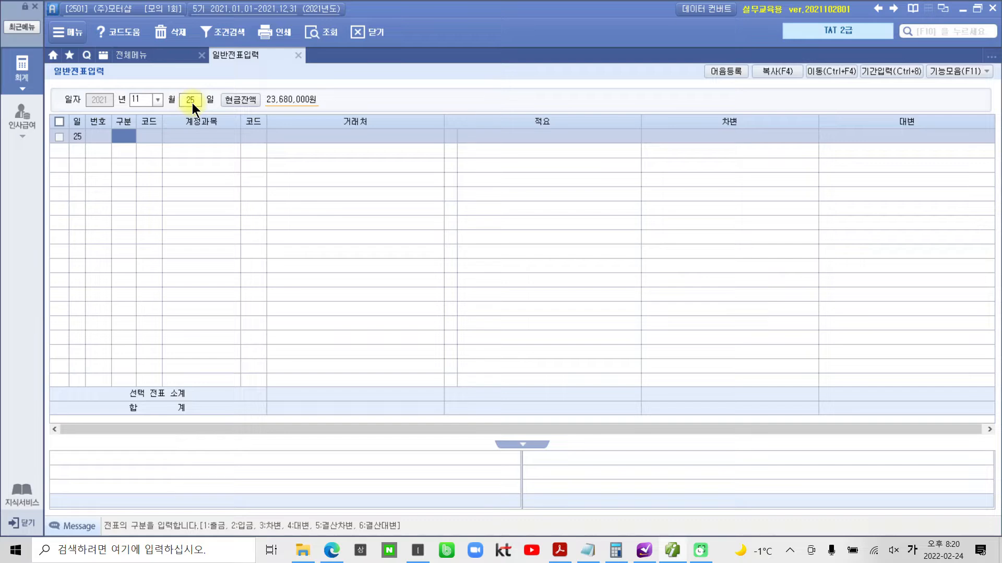
- Start a 차변 line and look up 급여, choosing account 801 급여
{"action": "type", "text": "3"}
{"action": "key", "text": "Return"}
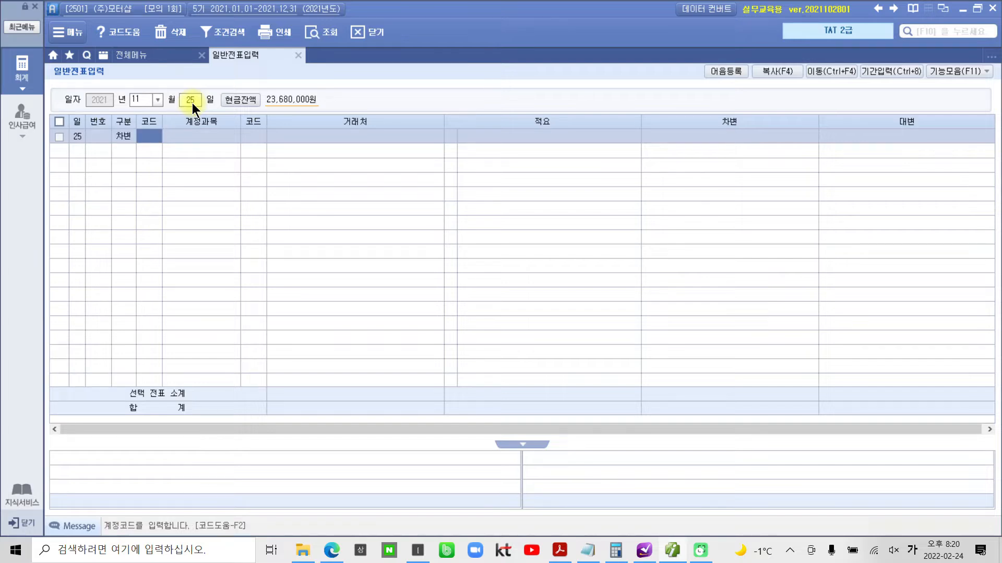
{"action": "type", "text": "급여"}
{"action": "key", "text": "Return"}
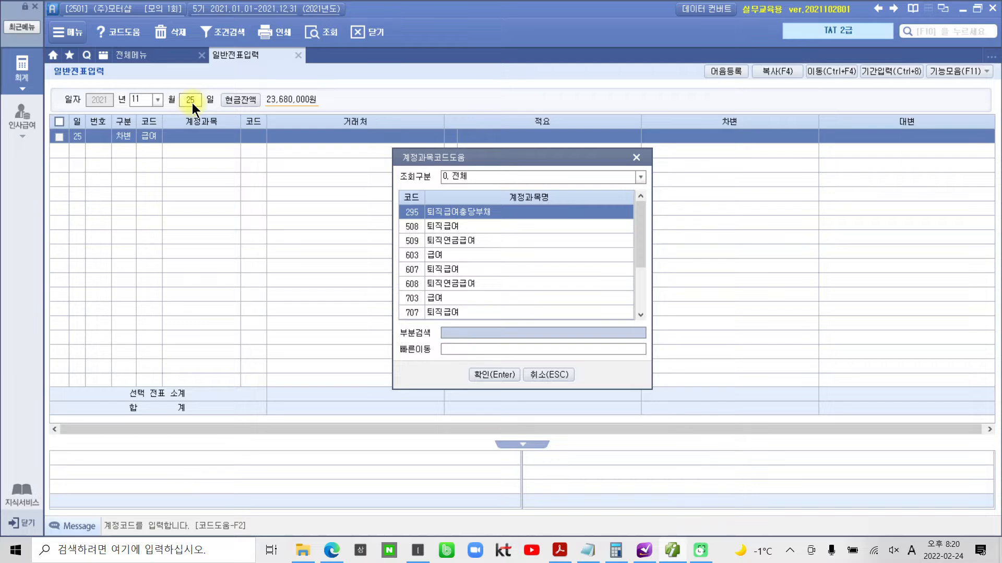
{"action": "key", "text": "Down"}
{"action": "key", "text": "Down"}
{"action": "key", "text": "Down"}
{"action": "key", "text": "Down"}
{"action": "key", "text": "Down"}
{"action": "key", "text": "Down"}
{"action": "key", "text": "Up"}
{"action": "key", "text": "Up"}
{"action": "key", "text": "Up"}
{"action": "key", "text": "Up"}
{"action": "key", "text": "Up"}
{"action": "key", "text": "Up"}
{"action": "key", "text": "Down"}
{"action": "key", "text": "Down"}
{"action": "key", "text": "Down"}
{"action": "key", "text": "Down"}
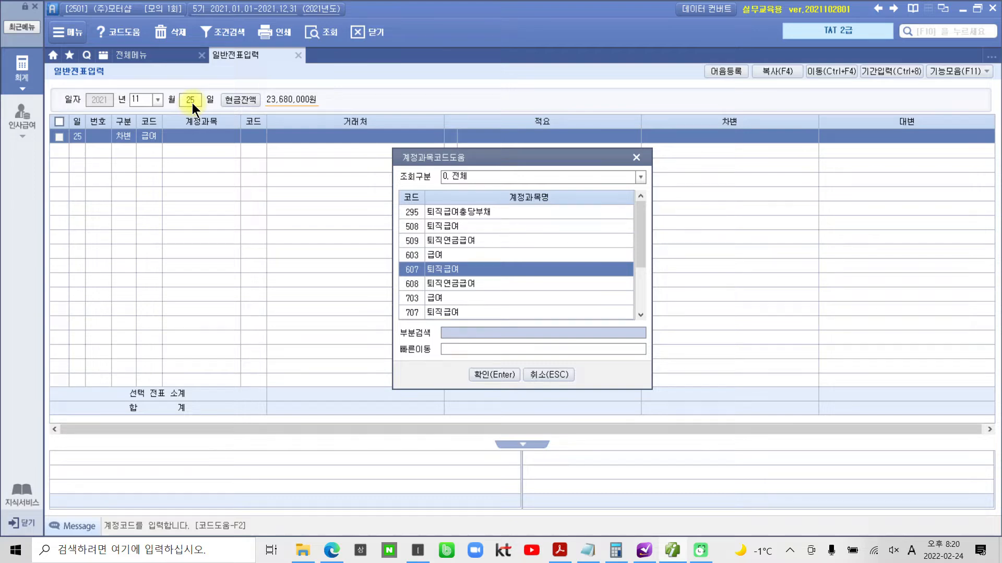
{"action": "key", "text": "Down"}
{"action": "key", "text": "Down"}
{"action": "key", "text": "Down"}
{"action": "key", "text": "Down"}
{"action": "key", "text": "Down"}
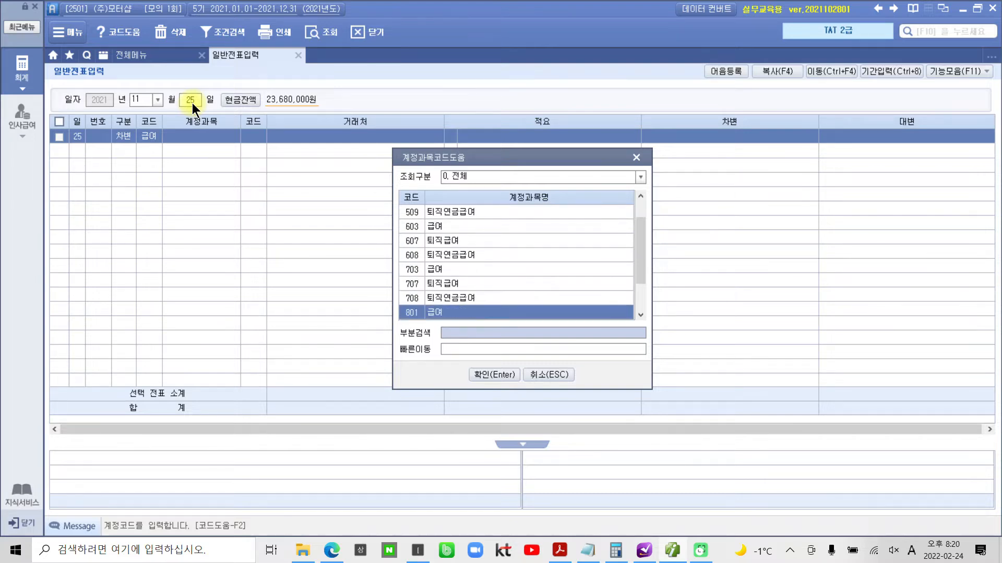
{"action": "key", "text": "Down"}
{"action": "key", "text": "Down"}
{"action": "key", "text": "Up"}
{"action": "key", "text": "Up"}
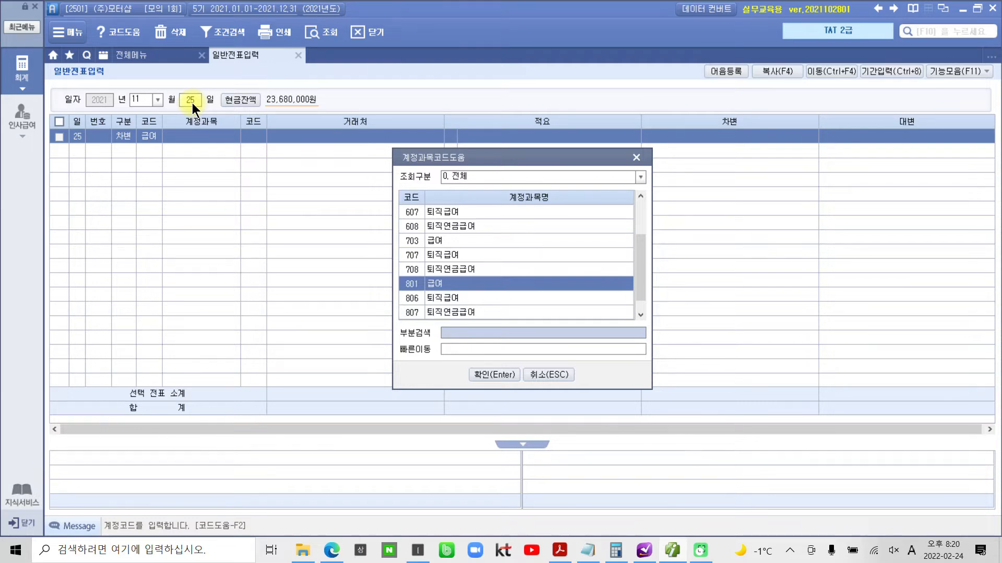
{"action": "key", "text": "Return"}
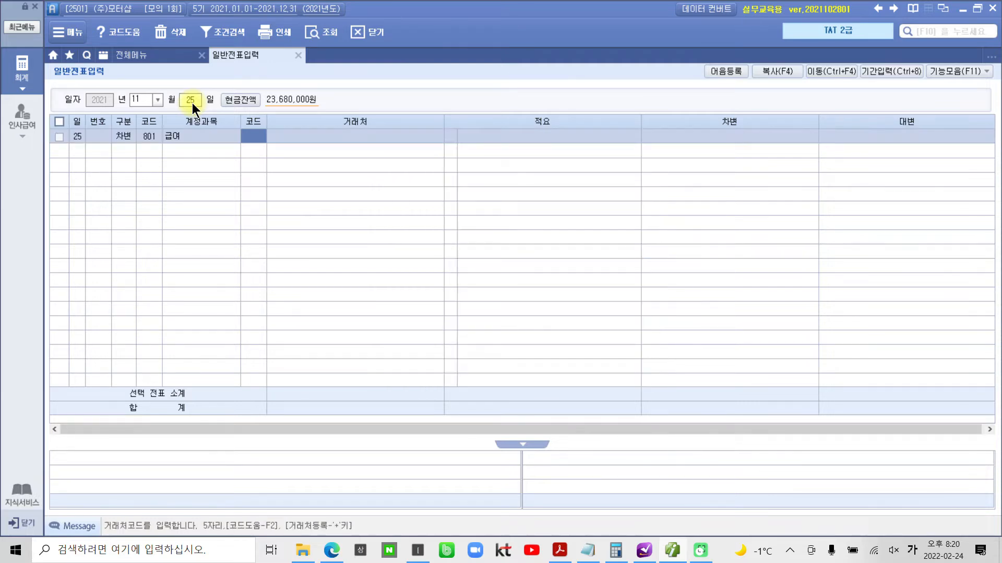
- Leave the 급여 line's 거래처 and 적요 blank, enter 3,000,000 as its 차변 amount, and begin a second 차변 line
{"action": "key", "text": "Return"}
{"action": "key", "text": "Return"}
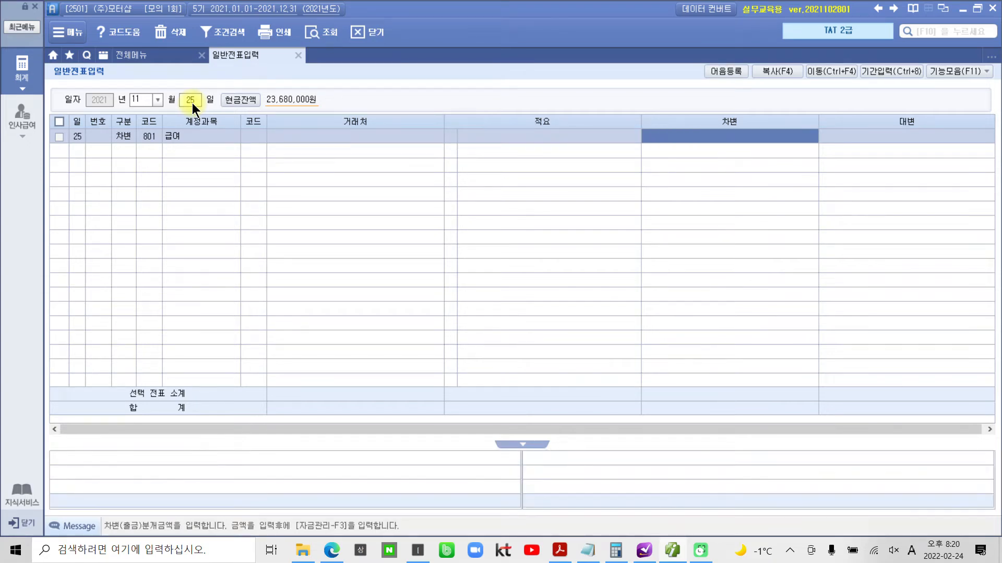
{"action": "type", "text": "3000000"}
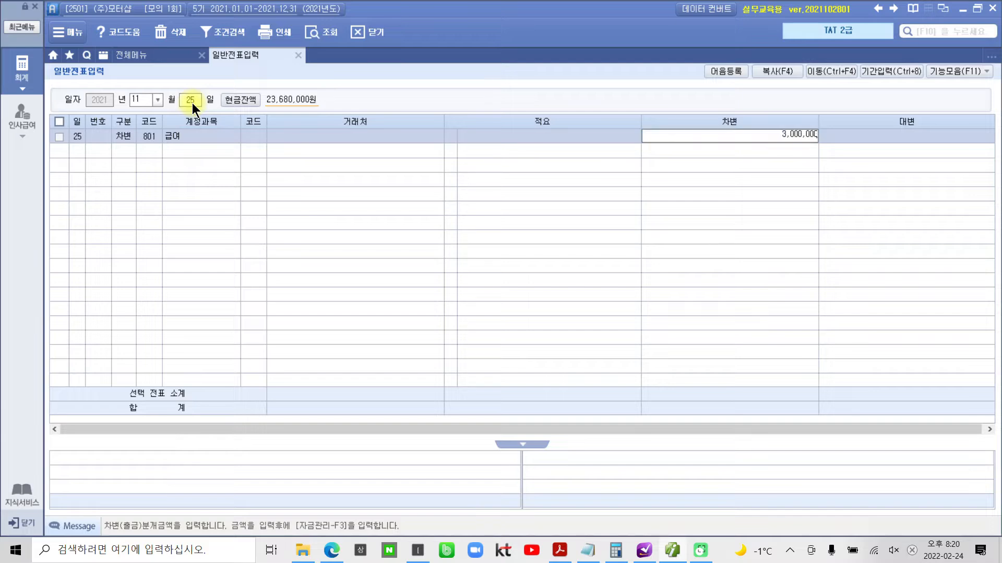
{"action": "key", "text": "Return"}
{"action": "type", "text": "3"}
{"action": "key", "text": "Return"}
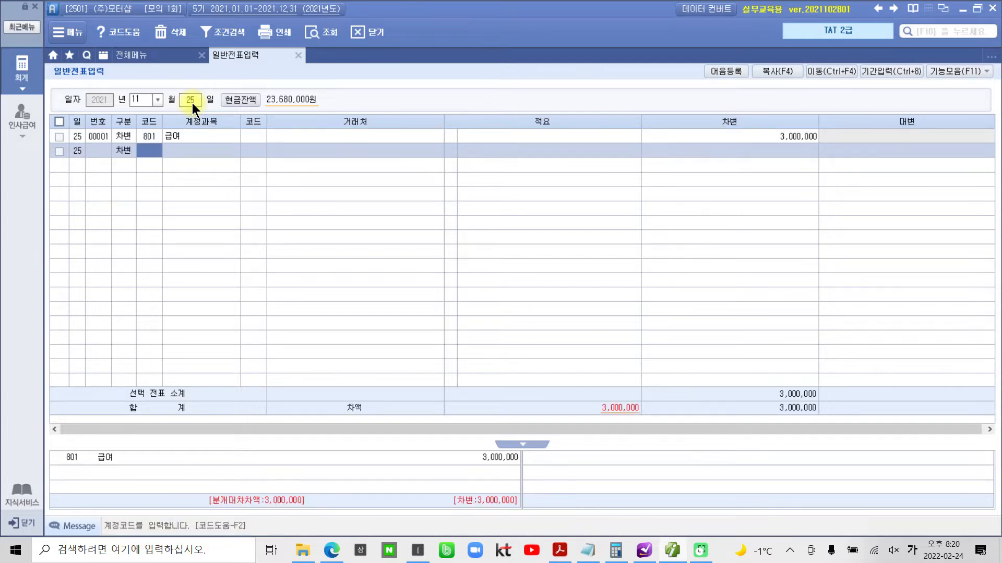
{"action": "type", "text": "급여"}
{"action": "key", "text": "Return"}
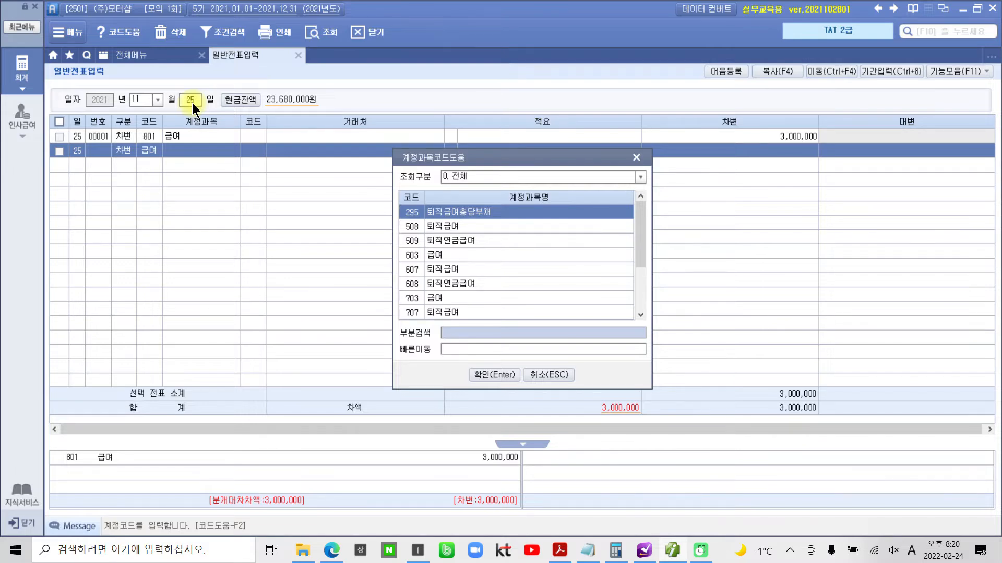
{"action": "key", "text": "Return"}
{"action": "key", "text": "Left"}
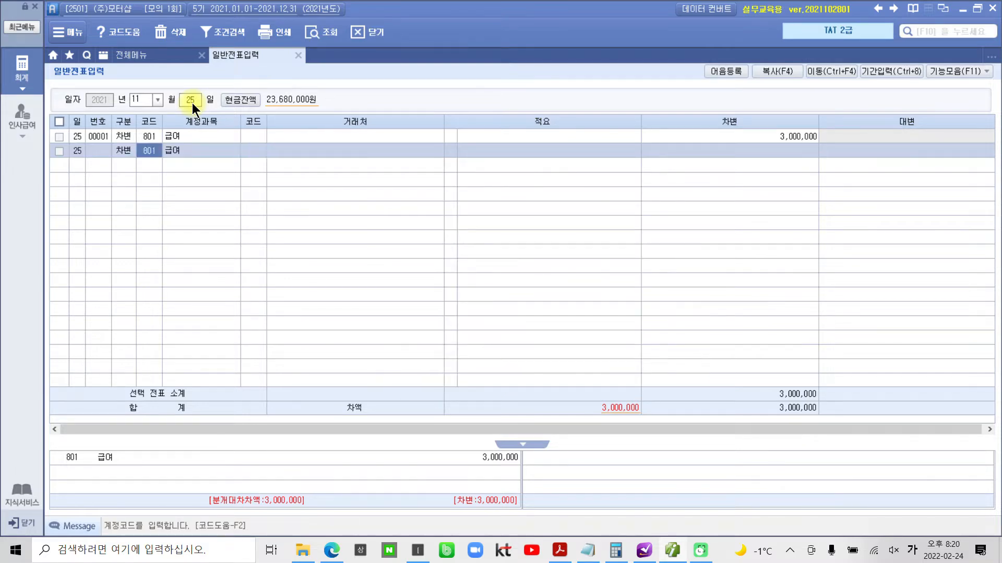
- Set the second 차변 line's account to 504 임금 with an amount of 2,500,000, leaving 거래처 and 적요 blank
{"action": "type", "text": "미"}
{"action": "type", "text": "금"}
{"action": "key", "text": "Return"}
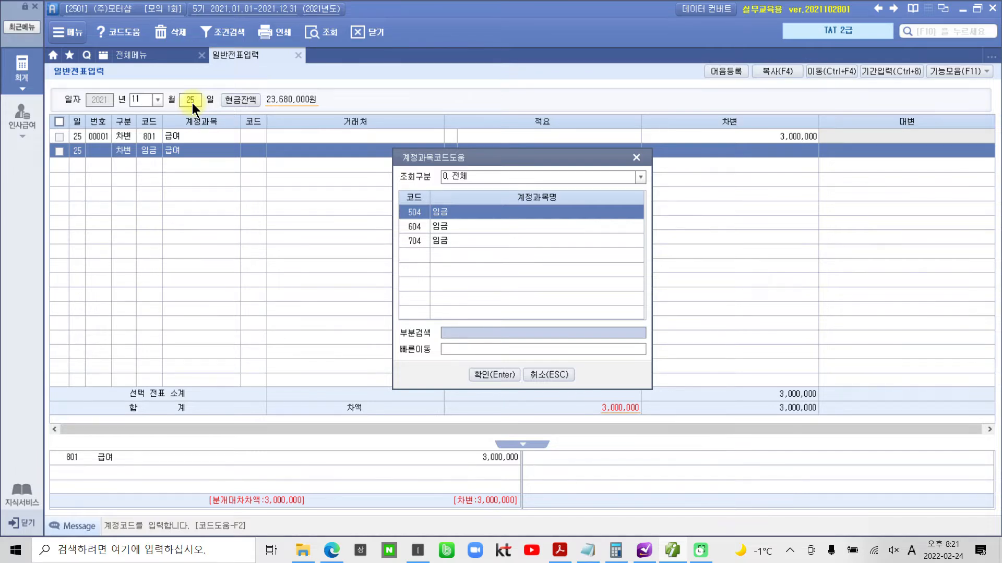
{"action": "key", "text": "Return"}
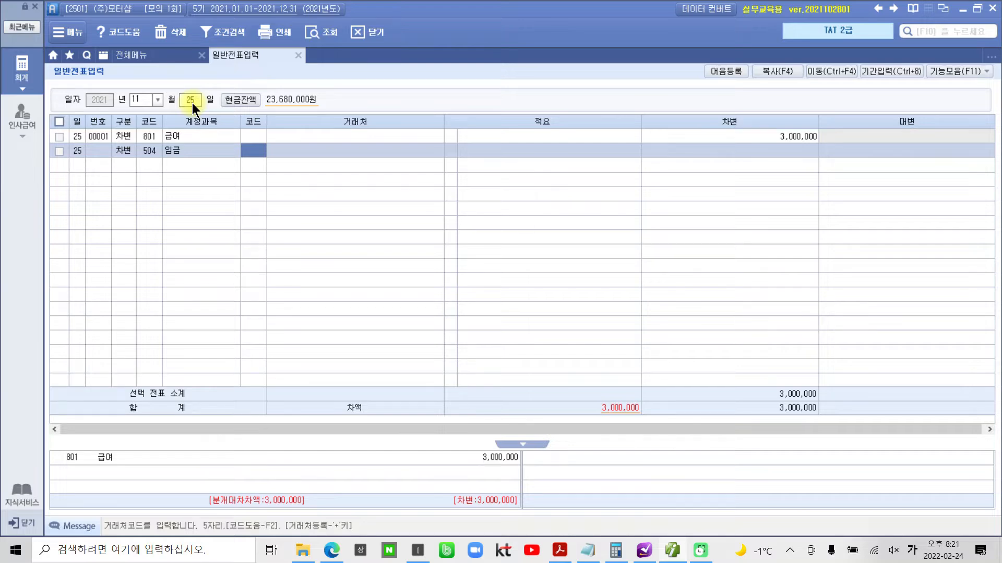
{"action": "key", "text": "Return"}
{"action": "key", "text": "Return"}
{"action": "key", "text": "Return"}
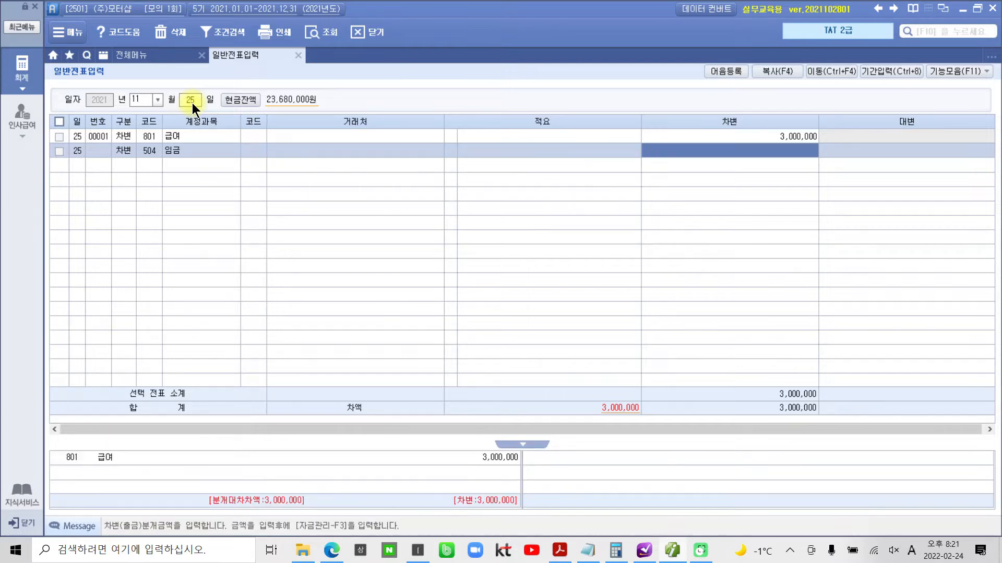
{"action": "type", "text": "2500000"}
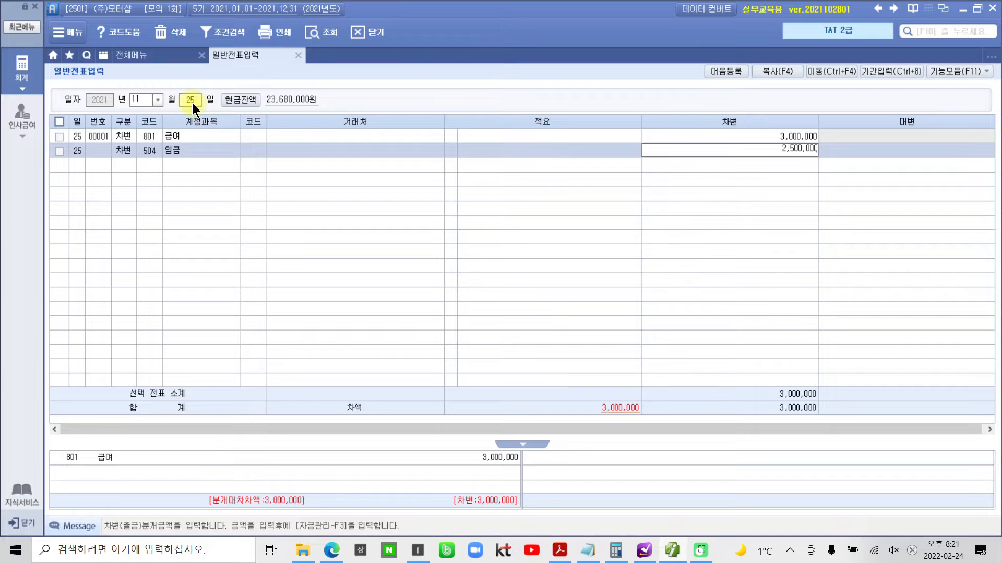
{"action": "key", "text": "Return"}
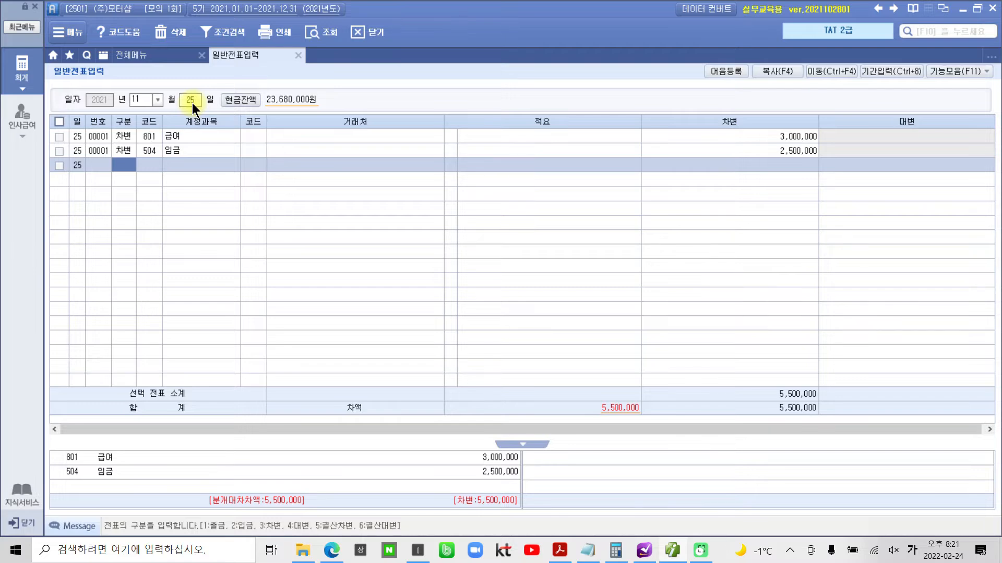
- Add a 대변 line for account 254 예수금 with an amount of 532,560, leaving 거래처 and 적요 blank
{"action": "type", "text": "4"}
{"action": "key", "text": "Return"}
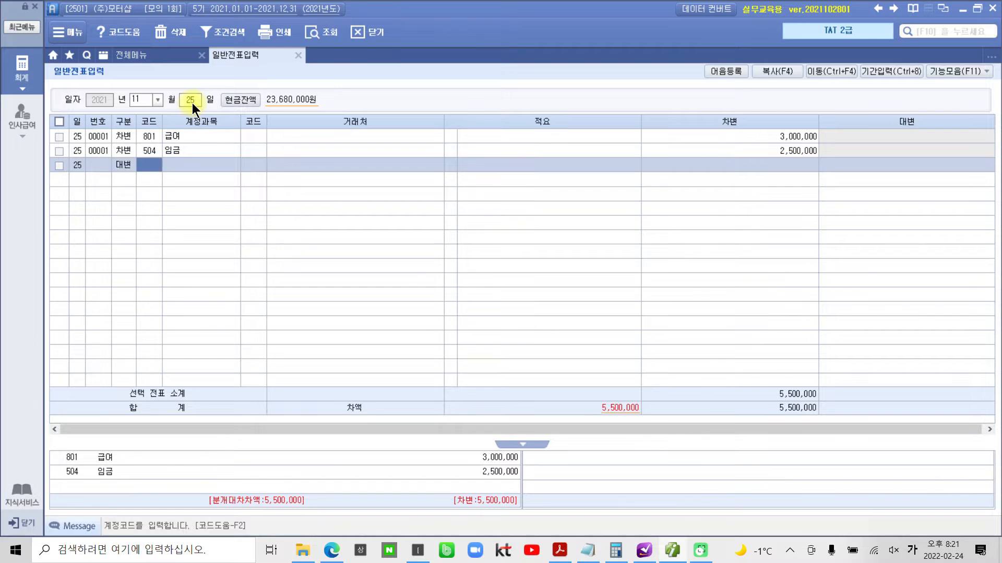
{"action": "type", "text": "예수"}
{"action": "key", "text": "Return"}
{"action": "key", "text": "Return"}
{"action": "key", "text": "Return"}
{"action": "key", "text": "Return"}
{"action": "key", "text": "Return"}
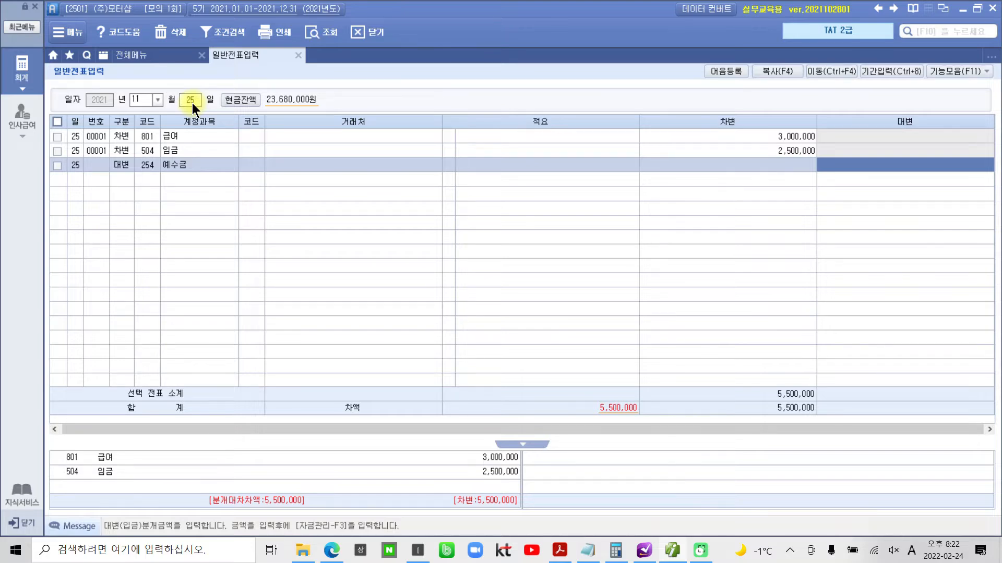
{"action": "type", "text": "532560"}
{"action": "key", "text": "Return"}
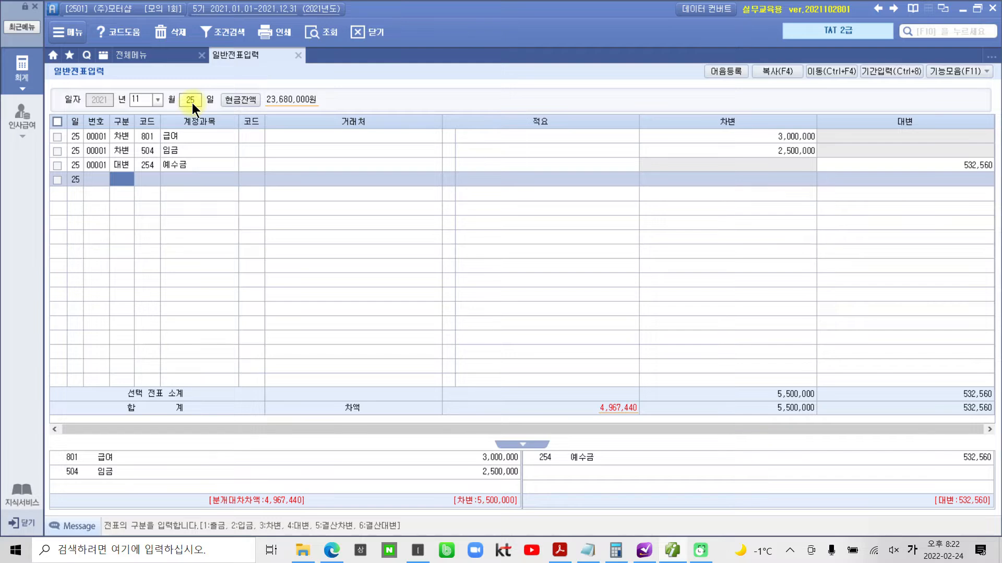
- Begin a second 대변 line with account 103 보통예금
{"action": "mouse_move", "coordinate": [617, 447]}
{"action": "left_mouse_down"}
{"action": "mouse_move", "coordinate": [660, 424]}
{"action": "mouse_move", "coordinate": [637, 448]}
{"action": "left_mouse_up"}
{"action": "type", "text": "4"}
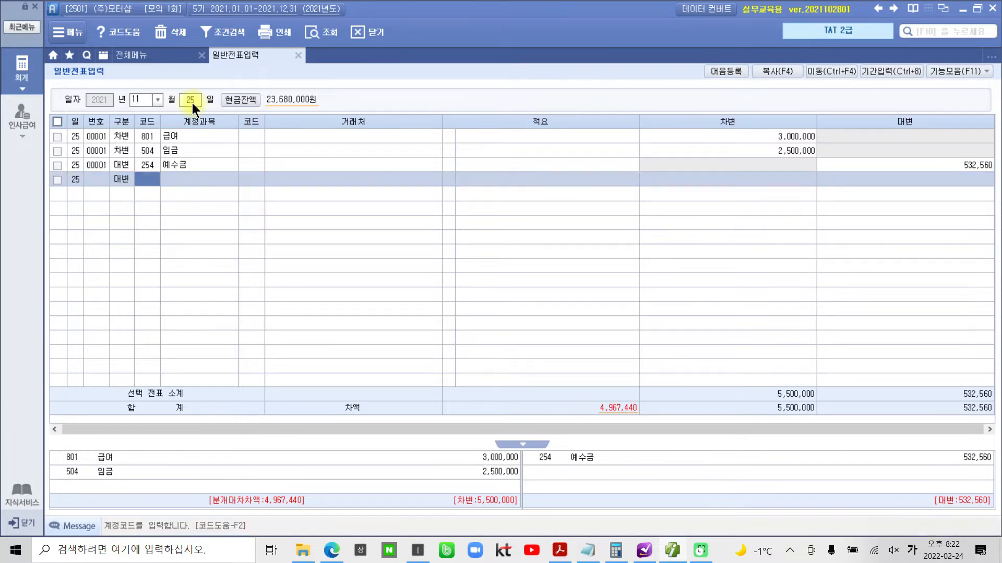
{"action": "type", "text": "103"}
{"action": "key", "text": "Return"}
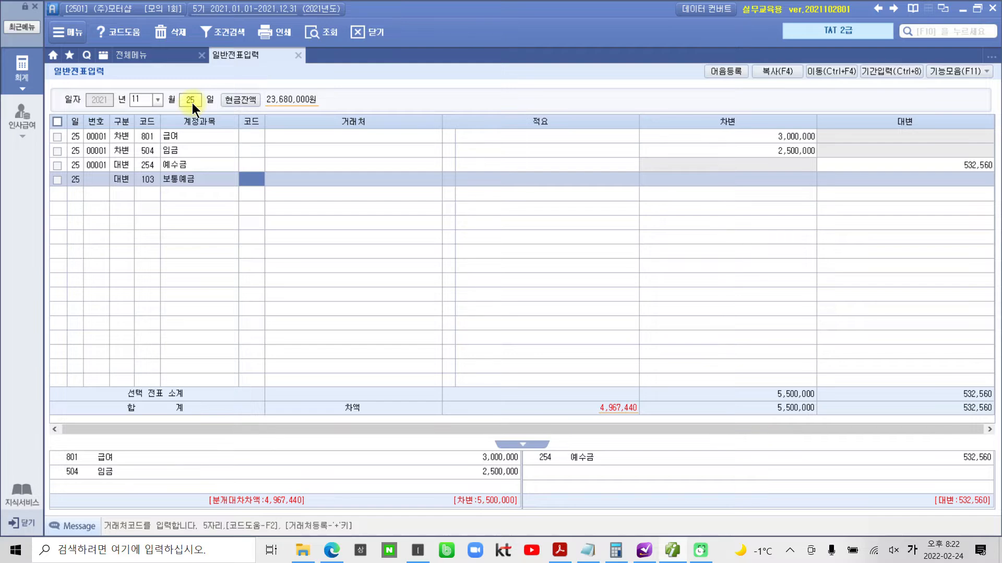
- Look up 우리 as the 보통예금 line's 거래처 and choose 98000 우리은행(보통)
{"action": "type", "text": "보ㅌ"}
{"action": "key", "text": "BackSpace"}
{"action": "key", "text": "BackSpace"}
{"action": "type", "text": "우ㄹㅣ"}
{"action": "key", "text": "Return"}
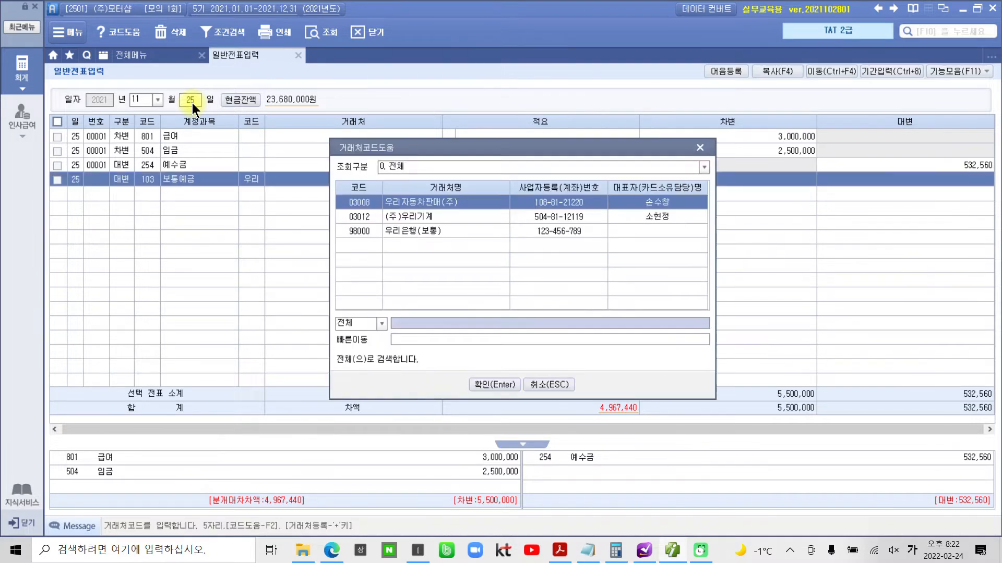
{"action": "key", "text": "Down"}
{"action": "key", "text": "Down"}
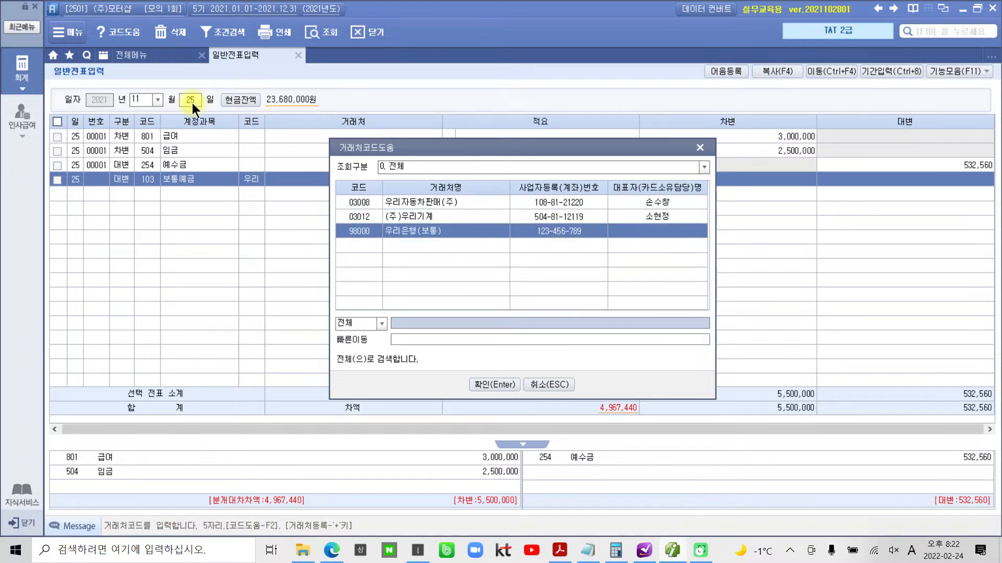
{"action": "key", "text": "Return"}
{"action": "key", "text": "Return"}
{"action": "key", "text": "Return"}
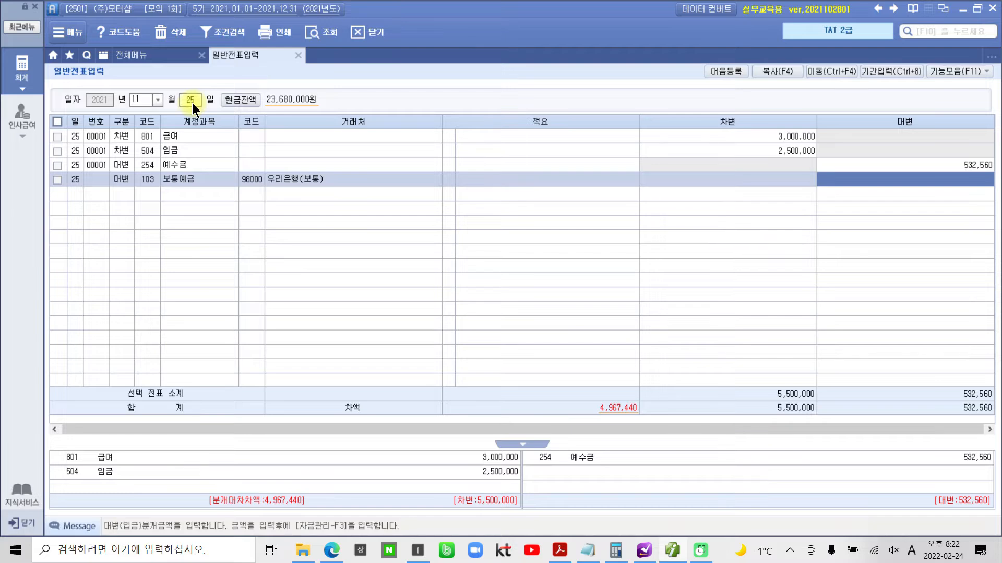
- Leave the 보통예금 line's 적요 blank, enter 4,967,440 as its 대변 amount, and review the completed journal entry
{"action": "type", "text": "4,967,440"}
{"action": "key", "text": "Return"}
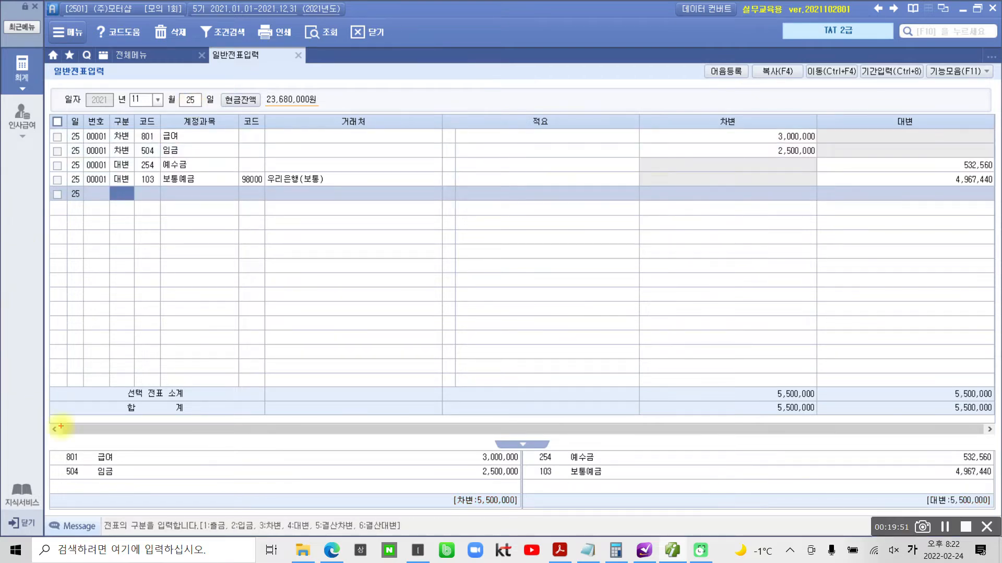
{"action": "mouse_move", "coordinate": [36, 426]}
{"action": "left_mouse_down"}
{"action": "mouse_move", "coordinate": [671, 548]}
{"action": "mouse_move", "coordinate": [991, 527]}
{"action": "mouse_move", "coordinate": [996, 518]}
{"action": "left_mouse_up"}
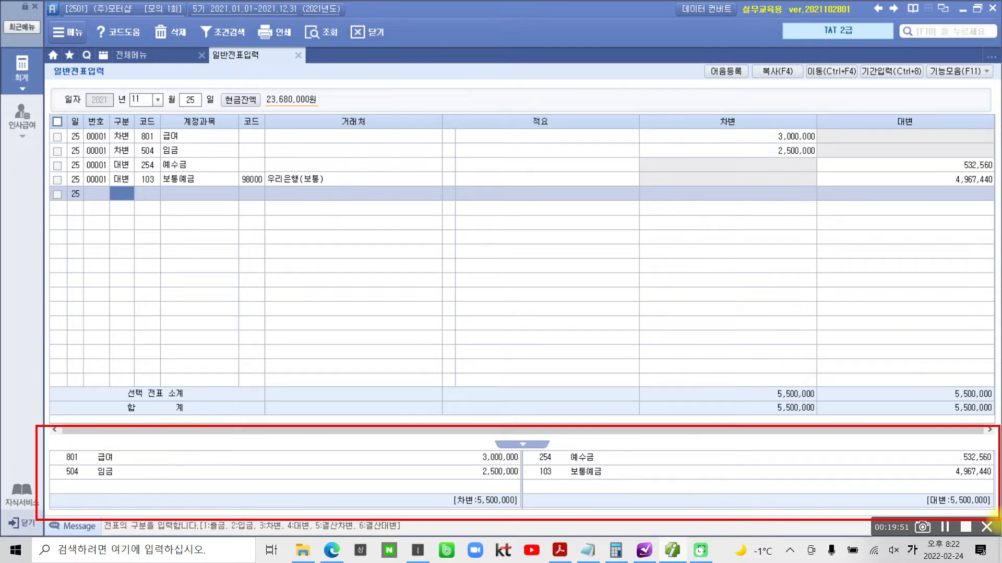
{"action": "left_click", "coordinate": [192, 102]}
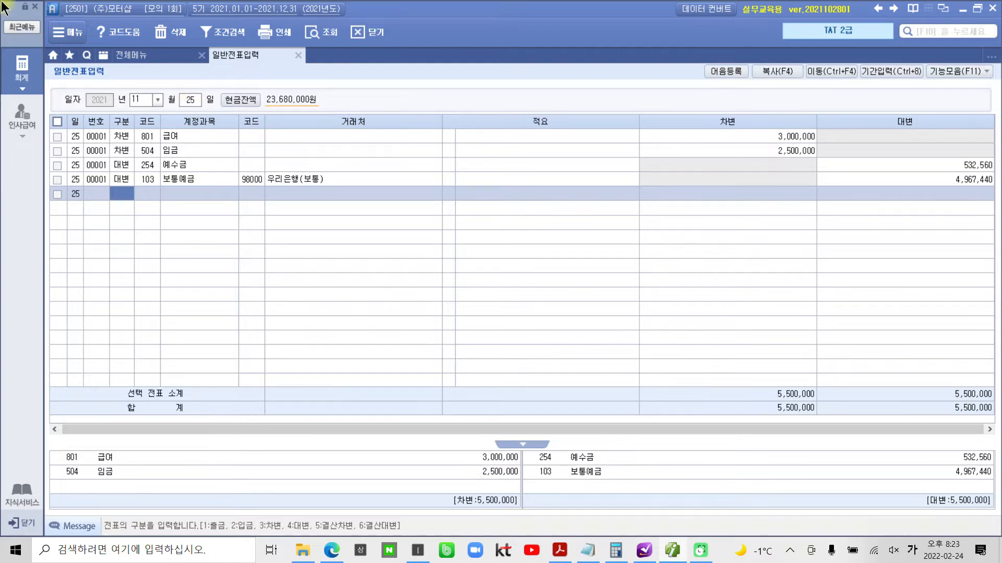
- Switch to Adobe Acrobat Reader and examine the 전자세금계산서 for task 4 유형자산 매각거래, including its item and tax amount
{"action": "left_click", "coordinate": [560, 550]}
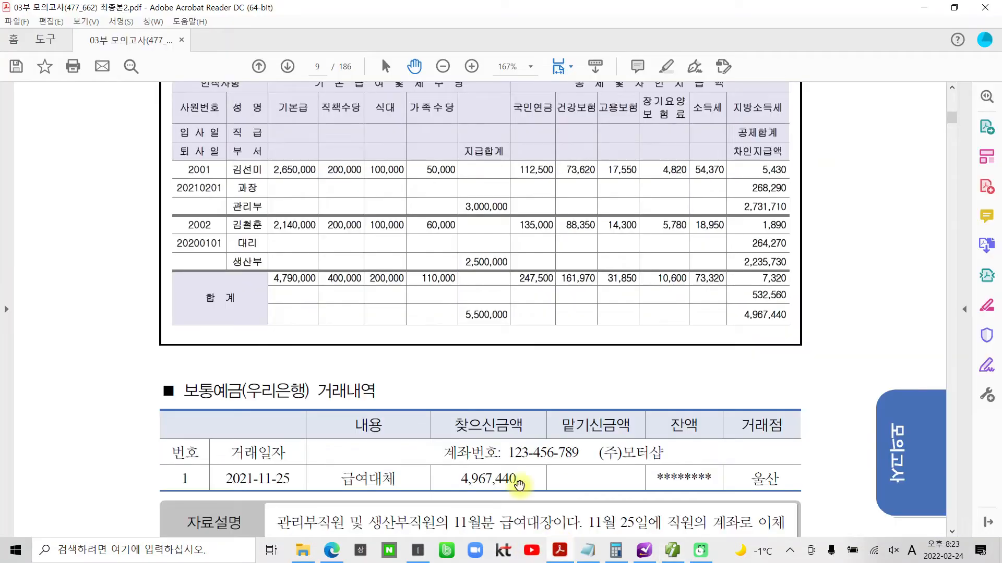
{"action": "scroll", "coordinate": [418, 342], "scroll_direction": "down", "scroll_amount": 10}
{"action": "scroll", "coordinate": [376, 337], "scroll_direction": "down", "scroll_amount": 10}
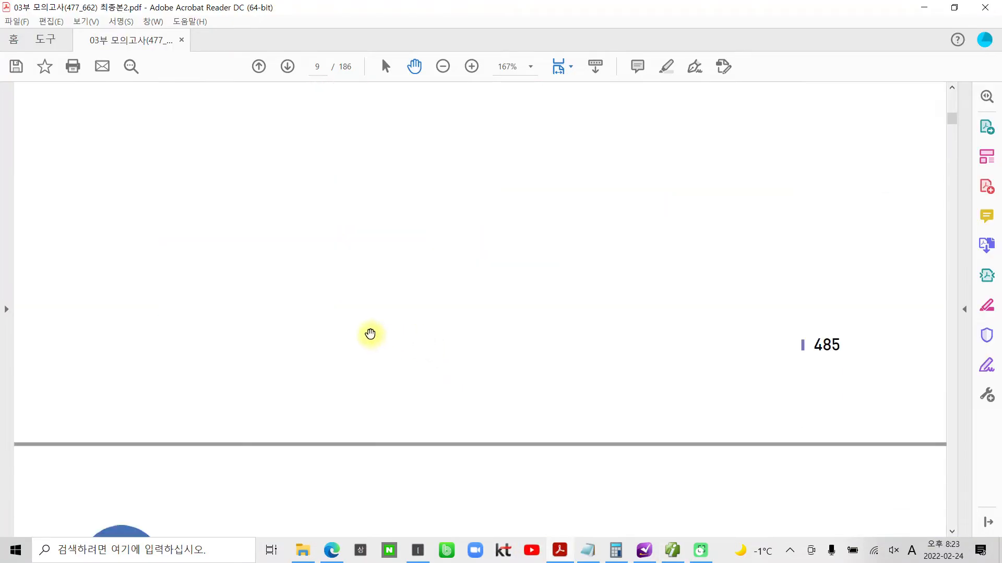
{"action": "scroll", "coordinate": [372, 333], "scroll_direction": "down", "scroll_amount": 1}
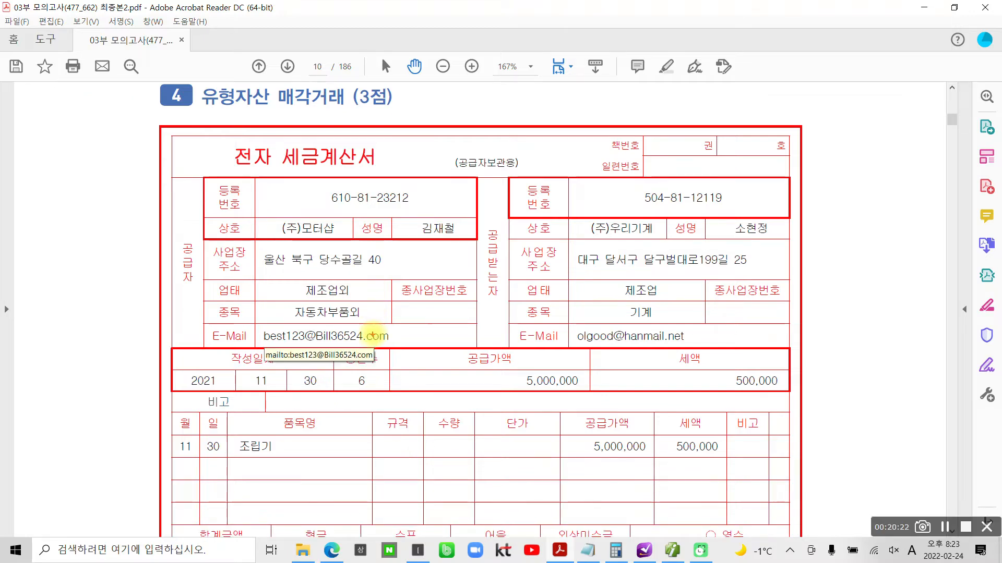
{"action": "mouse_move", "coordinate": [286, 473]}
{"action": "left_mouse_down"}
{"action": "mouse_move", "coordinate": [228, 450]}
{"action": "mouse_move", "coordinate": [295, 472]}
{"action": "left_mouse_up"}
{"action": "mouse_move", "coordinate": [300, 123]}
{"action": "left_mouse_down"}
{"action": "mouse_move", "coordinate": [193, 172]}
{"action": "mouse_move", "coordinate": [384, 163]}
{"action": "mouse_move", "coordinate": [260, 137]}
{"action": "left_mouse_up"}
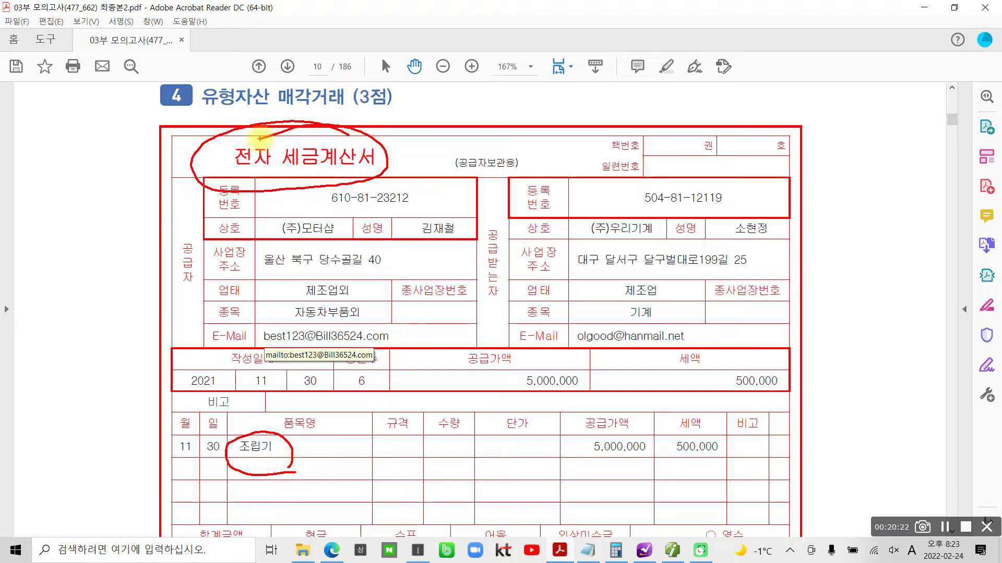
{"action": "key", "text": "Escape"}
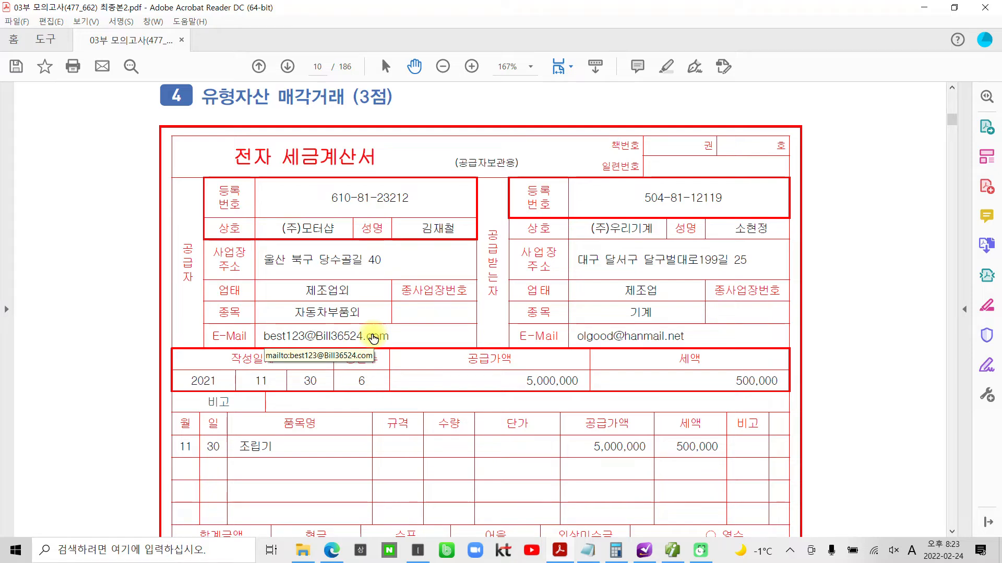
{"action": "mouse_move", "coordinate": [691, 492]}
{"action": "left_mouse_down"}
{"action": "mouse_move", "coordinate": [663, 462]}
{"action": "mouse_move", "coordinate": [730, 477]}
{"action": "mouse_move", "coordinate": [685, 515]}
{"action": "left_mouse_up"}
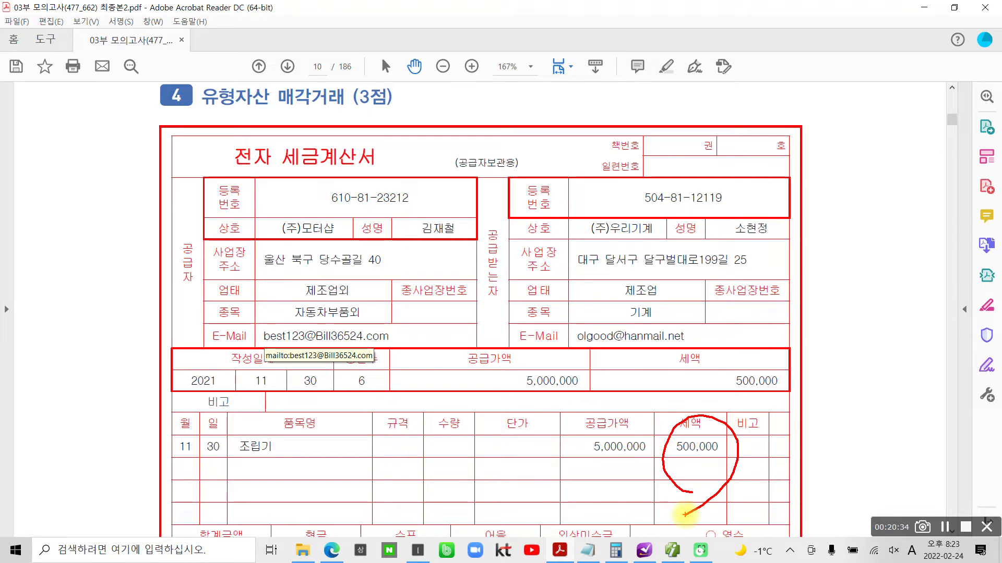
{"action": "key", "text": "Escape"}
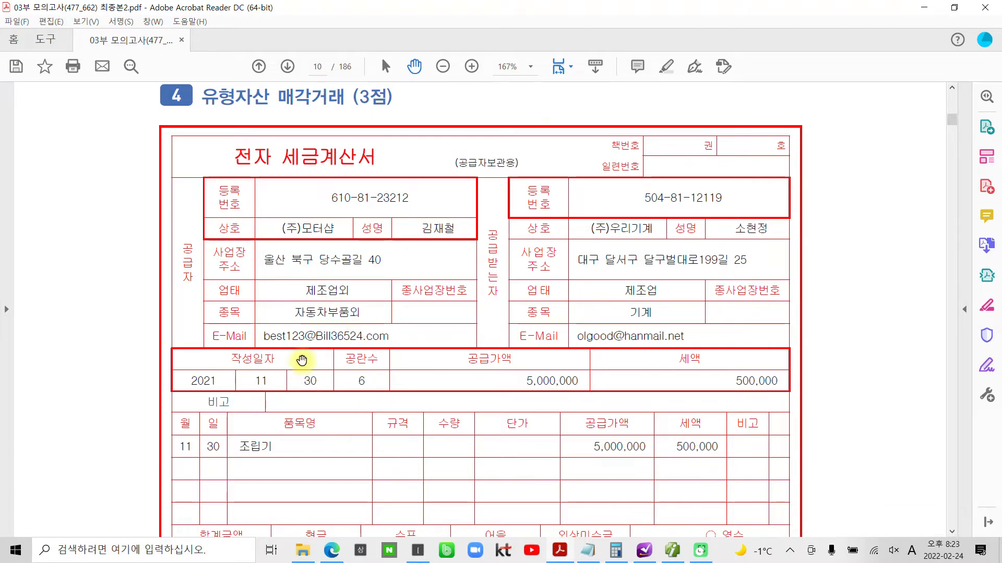
- Highlight the words 고정자산등록메뉴 in 평가문제 1 of task 4
{"action": "scroll", "coordinate": [301, 362], "scroll_direction": "down", "scroll_amount": 6}
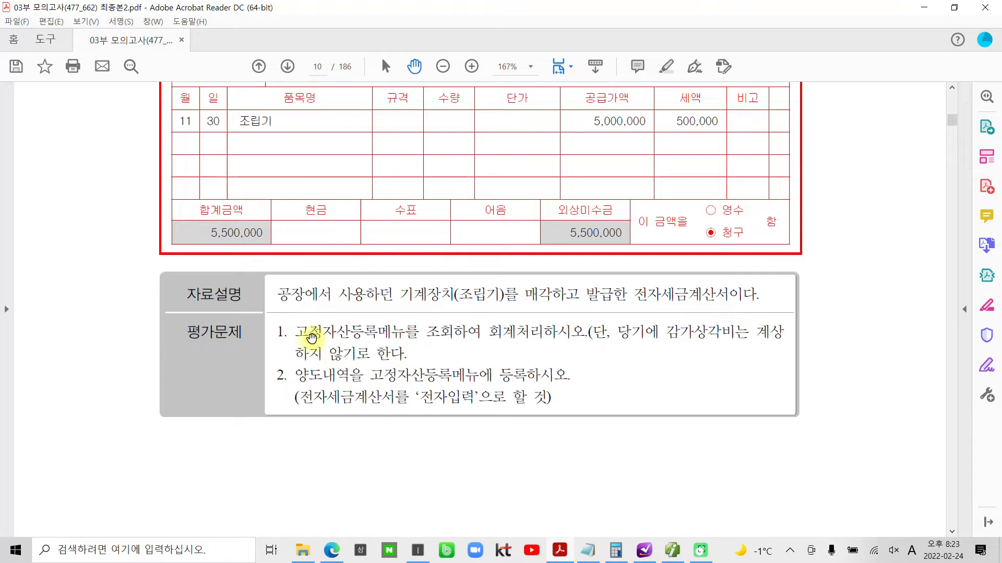
{"action": "left_click_drag", "start_coordinate": [298, 332], "coordinate": [407, 332]}
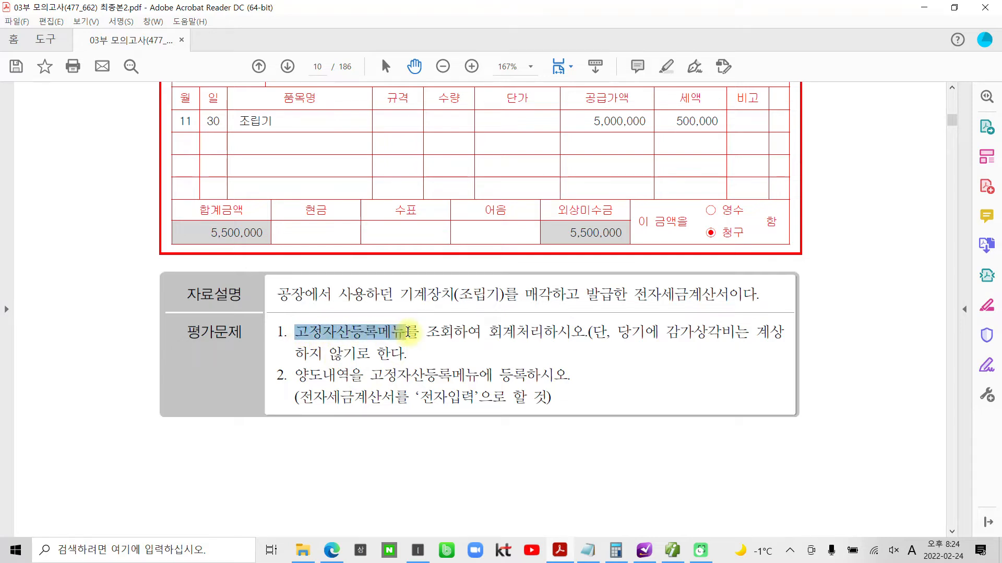
{"action": "right_click", "coordinate": [408, 332]}
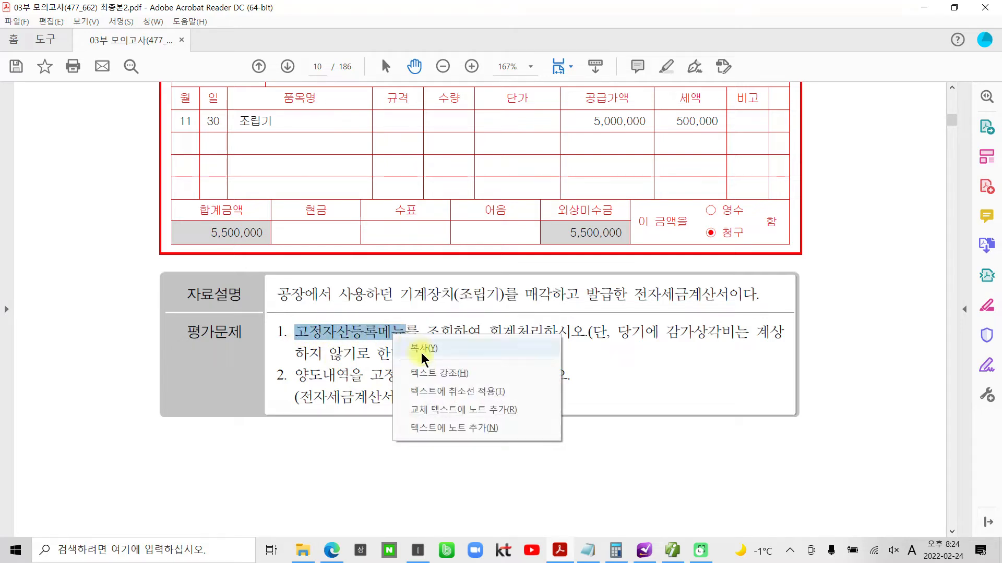
{"action": "left_click", "coordinate": [461, 361]}
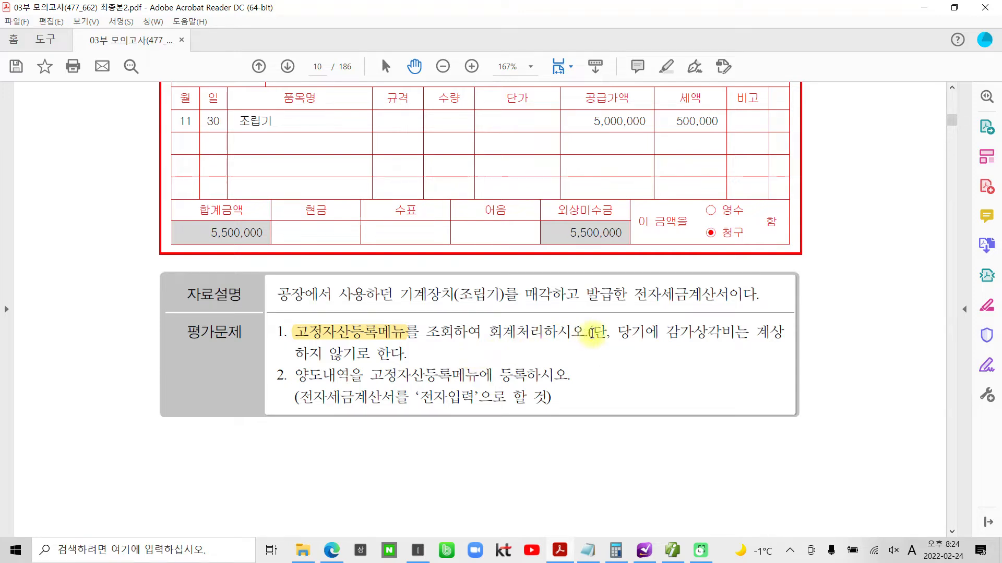
- Read task 4's 평가문제 for the depreciation condition, the 회계처리, the 양도내역 registration and the 전자입력 instruction
{"action": "left_click_drag", "start_coordinate": [298, 342], "coordinate": [403, 342]}
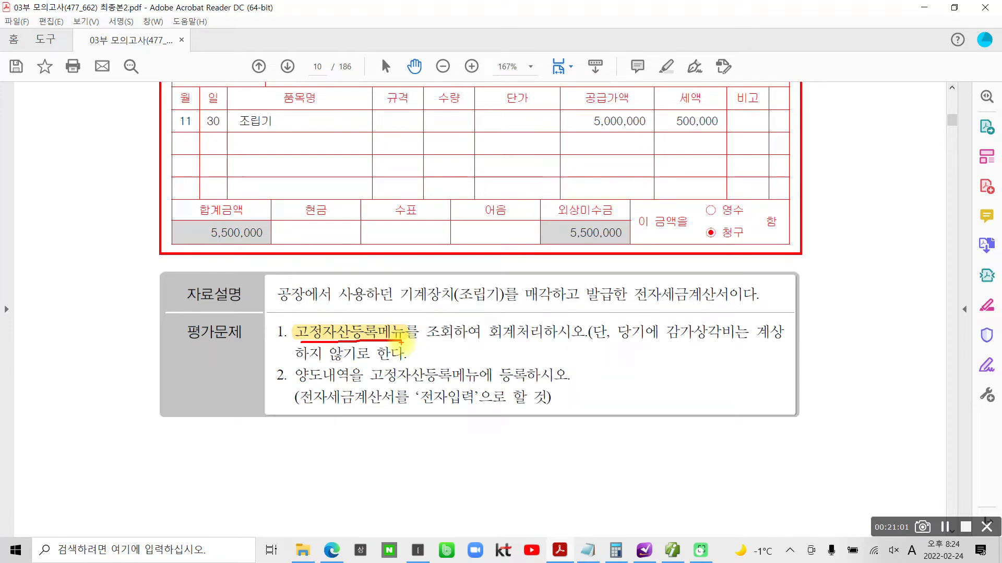
{"action": "left_click_drag", "start_coordinate": [624, 344], "coordinate": [783, 349]}
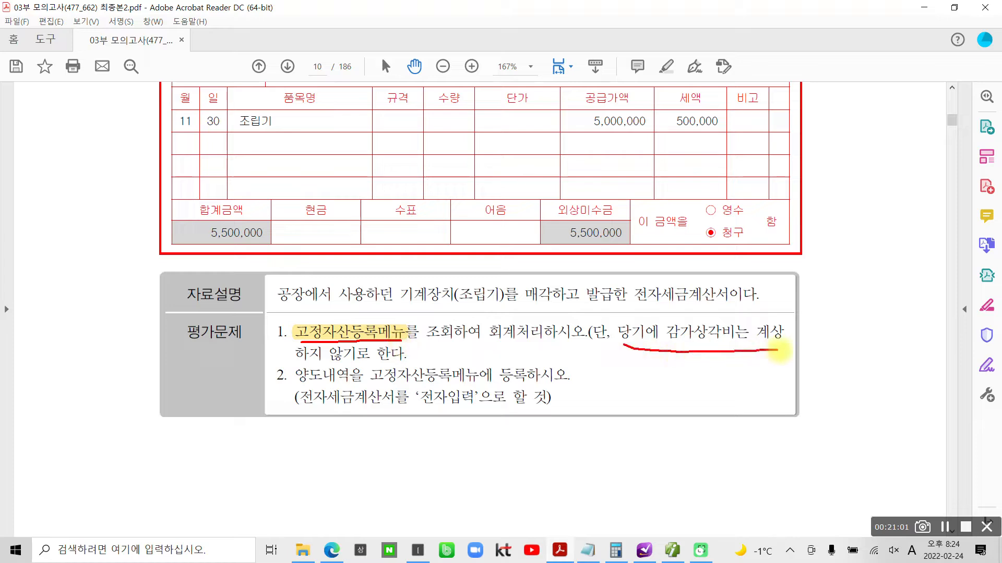
{"action": "left_click_drag", "start_coordinate": [290, 368], "coordinate": [409, 361]}
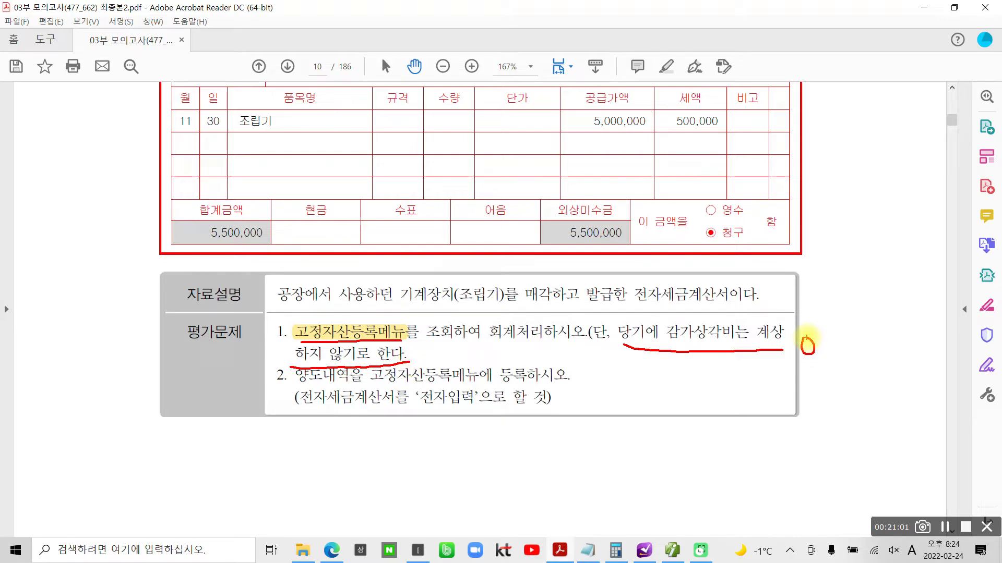
{"action": "mouse_move", "coordinate": [373, 387]}
{"action": "left_mouse_down"}
{"action": "mouse_move", "coordinate": [521, 385]}
{"action": "mouse_move", "coordinate": [488, 378]}
{"action": "mouse_move", "coordinate": [535, 366]}
{"action": "mouse_move", "coordinate": [532, 389]}
{"action": "left_mouse_up"}
{"action": "mouse_move", "coordinate": [309, 354]}
{"action": "left_mouse_down"}
{"action": "mouse_move", "coordinate": [281, 377]}
{"action": "mouse_move", "coordinate": [369, 384]}
{"action": "mouse_move", "coordinate": [286, 376]}
{"action": "left_mouse_up"}
{"action": "mouse_move", "coordinate": [626, 348]}
{"action": "left_mouse_down"}
{"action": "mouse_move", "coordinate": [636, 328]}
{"action": "mouse_move", "coordinate": [738, 340]}
{"action": "mouse_move", "coordinate": [704, 354]}
{"action": "left_mouse_up"}
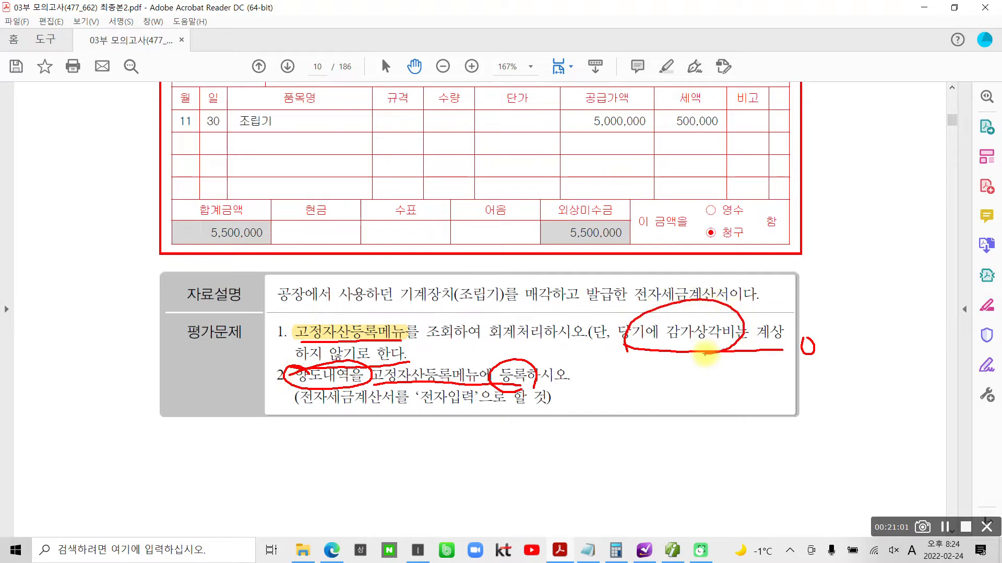
{"action": "left_click_drag", "start_coordinate": [805, 336], "coordinate": [806, 341]}
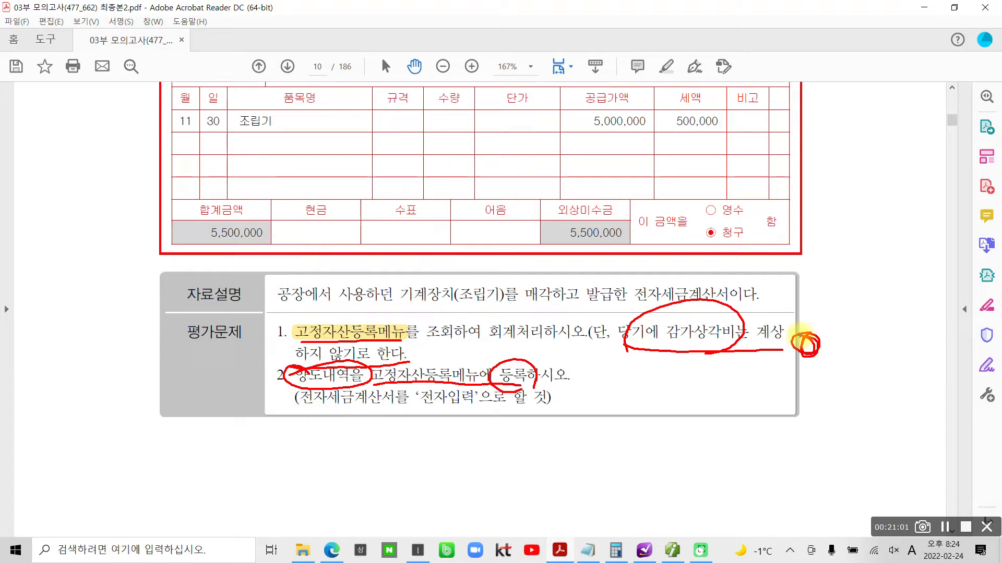
{"action": "mouse_move", "coordinate": [482, 311]}
{"action": "left_mouse_down"}
{"action": "mouse_move", "coordinate": [595, 358]}
{"action": "mouse_move", "coordinate": [495, 310]}
{"action": "mouse_move", "coordinate": [477, 316]}
{"action": "left_mouse_up"}
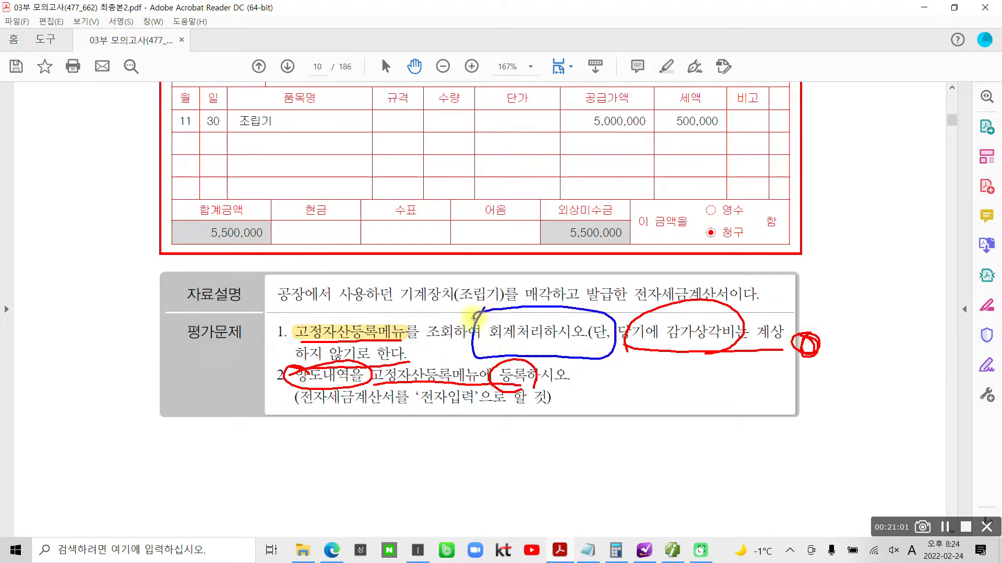
{"action": "left_click_drag", "start_coordinate": [345, 356], "coordinate": [319, 356]}
{"action": "mouse_move", "coordinate": [336, 298]}
{"action": "left_mouse_down"}
{"action": "mouse_move", "coordinate": [375, 334]}
{"action": "mouse_move", "coordinate": [370, 365]}
{"action": "left_mouse_up"}
{"action": "mouse_move", "coordinate": [795, 320]}
{"action": "left_mouse_down"}
{"action": "mouse_move", "coordinate": [793, 334]}
{"action": "mouse_move", "coordinate": [827, 334]}
{"action": "left_mouse_up"}
{"action": "mouse_move", "coordinate": [559, 406]}
{"action": "left_mouse_down"}
{"action": "mouse_move", "coordinate": [561, 422]}
{"action": "mouse_move", "coordinate": [596, 403]}
{"action": "left_mouse_up"}
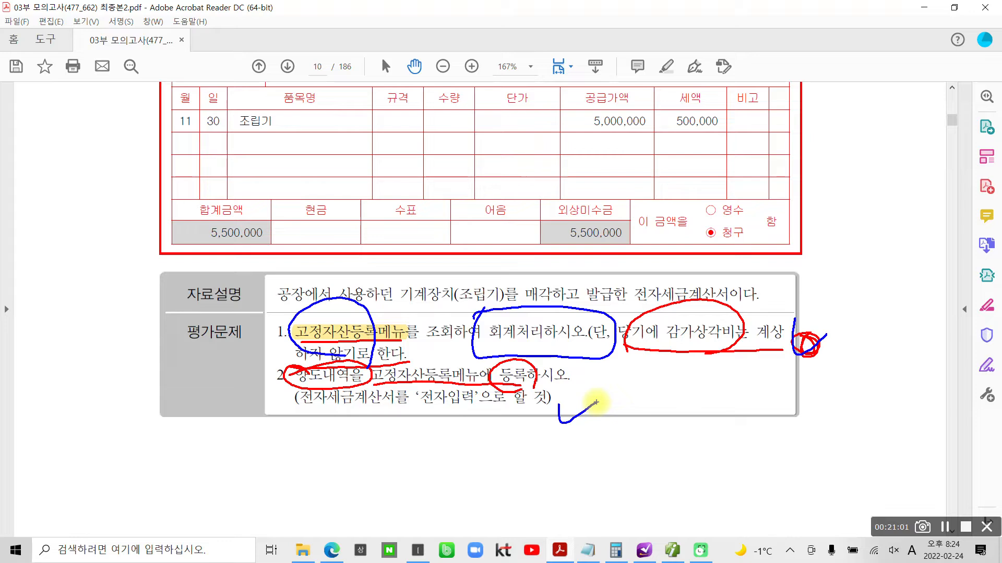
{"action": "key", "text": "Escape"}
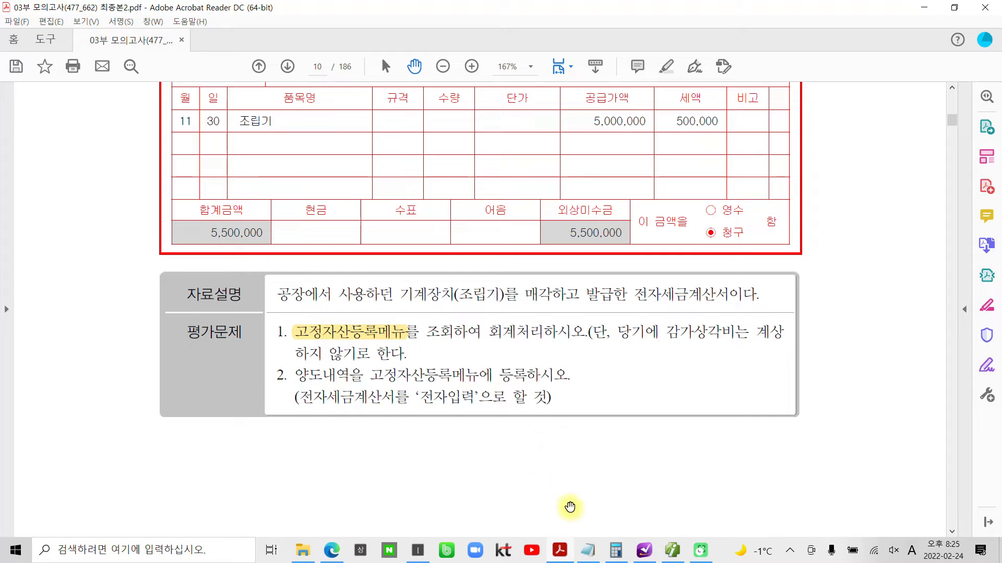
- Switch to 더존 iPlus, open 고정자산등록 and select the 조립기 asset under 206 기계장치
{"action": "left_click", "coordinate": [672, 550]}
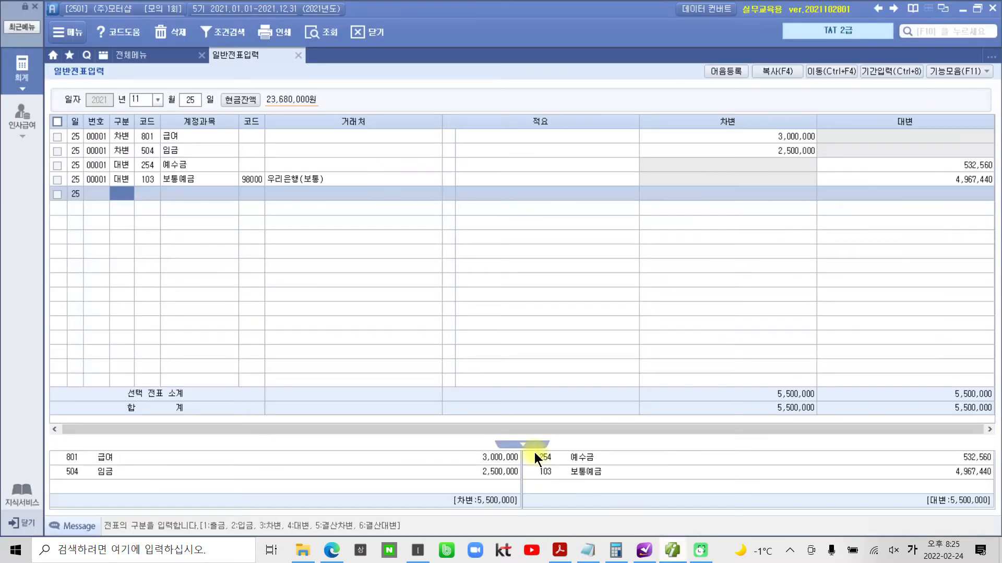
{"action": "left_click", "coordinate": [123, 56]}
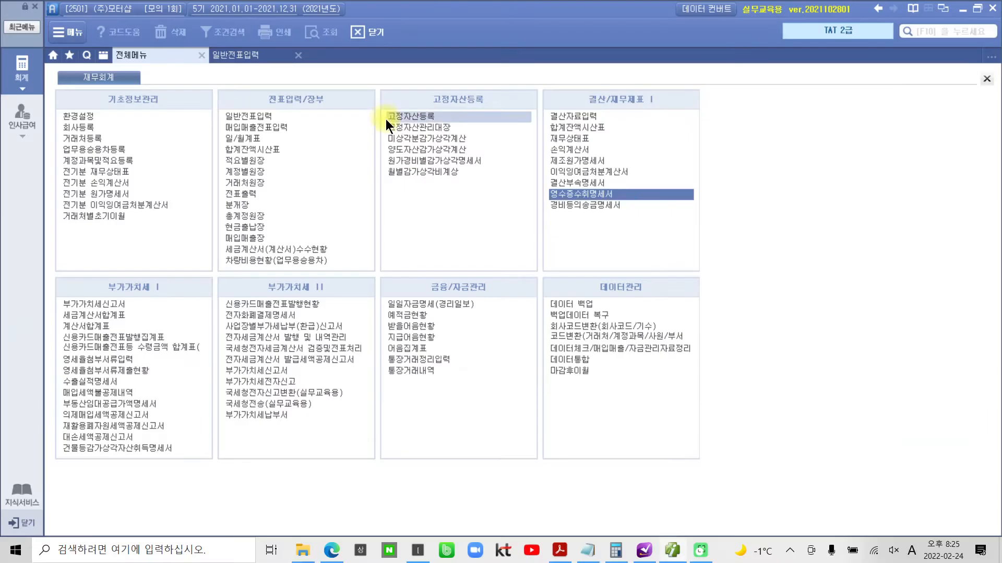
{"action": "left_click", "coordinate": [399, 123]}
{"action": "key", "text": "Return"}
{"action": "key", "text": "Return"}
{"action": "key", "text": "Return"}
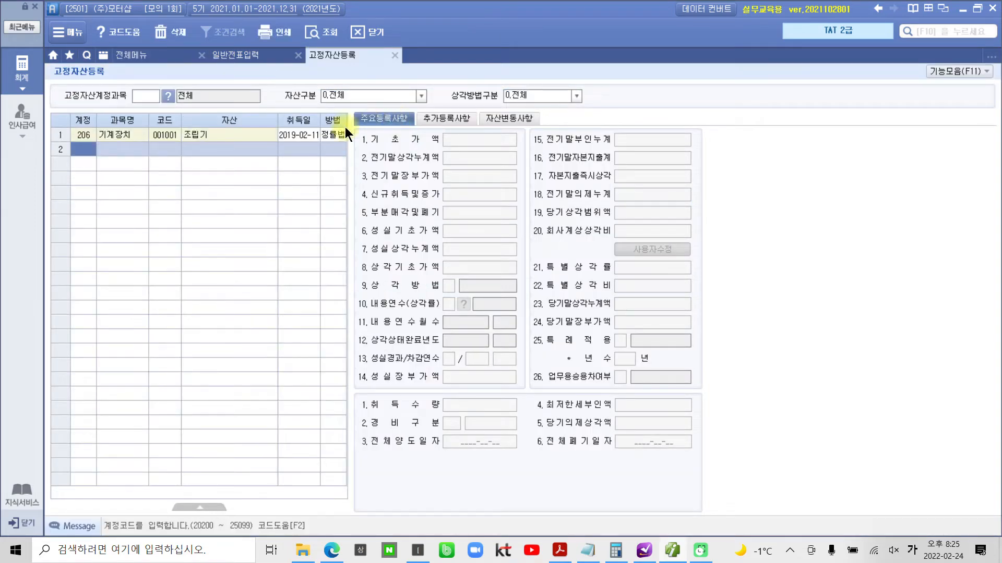
{"action": "left_click", "coordinate": [123, 136]}
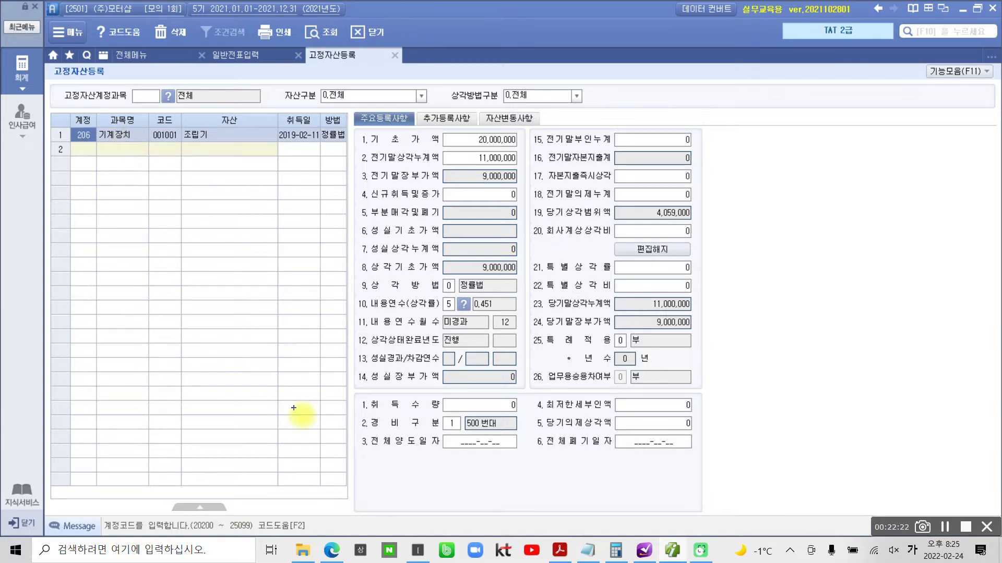
- Mark the 전체양도일자 and 회사계상상각비 fields of the 조립기 asset with boxes, and clear the marks
{"action": "left_click_drag", "start_coordinate": [338, 429], "coordinate": [543, 474]}
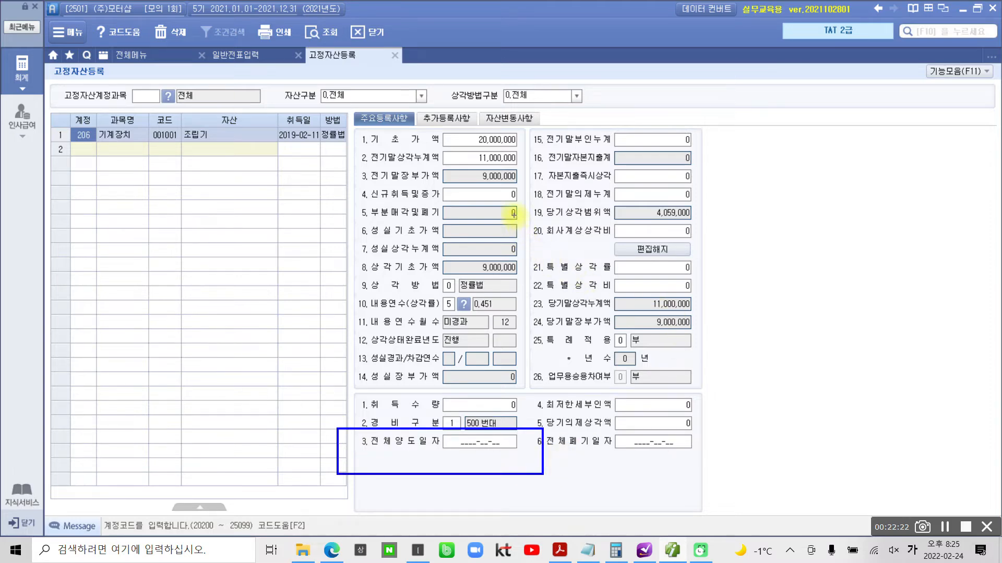
{"action": "left_click_drag", "start_coordinate": [515, 215], "coordinate": [739, 251]}
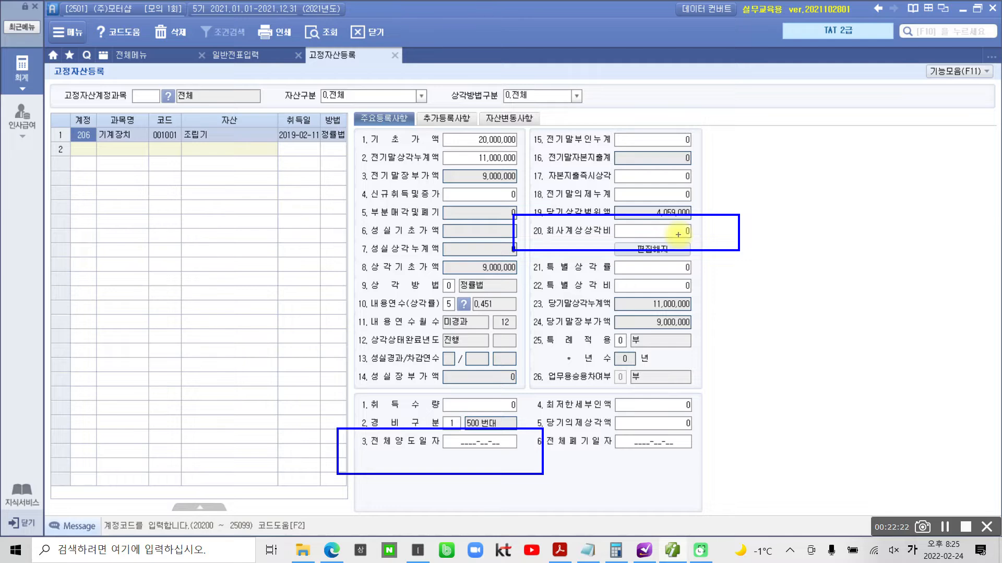
{"action": "mouse_move", "coordinate": [462, 434]}
{"action": "left_mouse_down"}
{"action": "mouse_move", "coordinate": [438, 440]}
{"action": "mouse_move", "coordinate": [501, 453]}
{"action": "mouse_move", "coordinate": [495, 434]}
{"action": "mouse_move", "coordinate": [480, 438]}
{"action": "left_mouse_up"}
{"action": "key", "text": "Escape"}
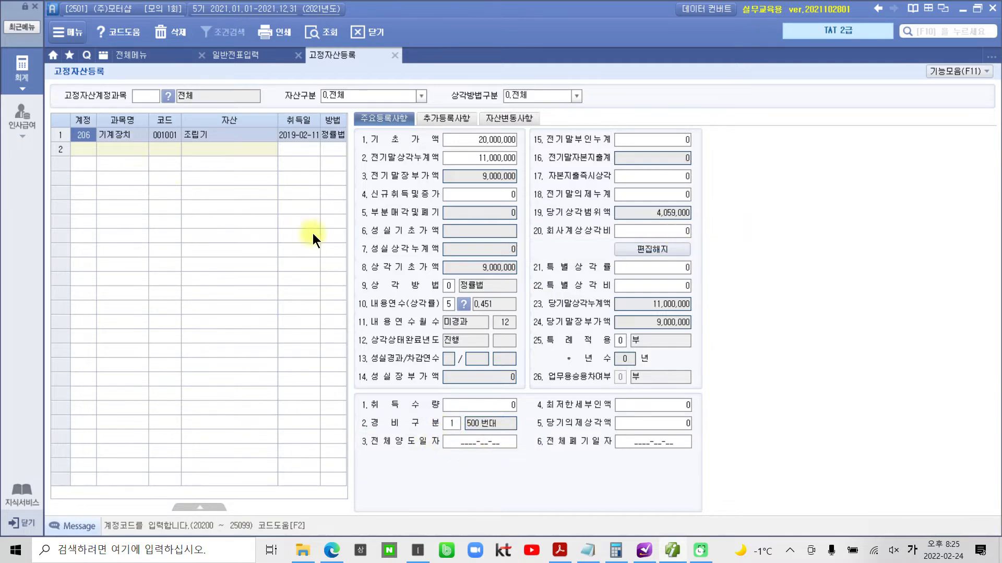
- Set the 조립기 asset's 전체양도일자 to 2021-11-30
{"action": "left_click", "coordinate": [465, 443]}
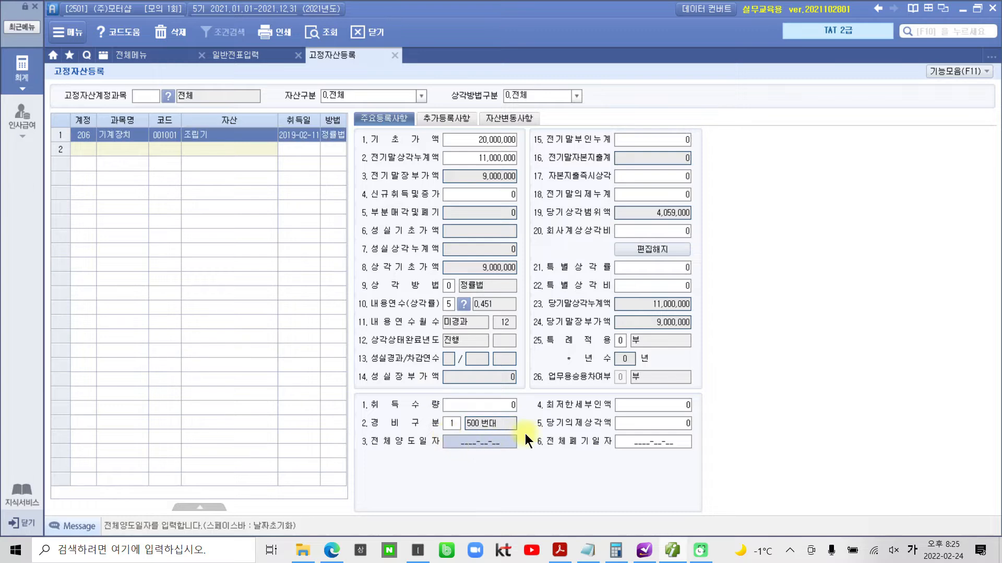
{"action": "type", "text": "2021-__-__"}
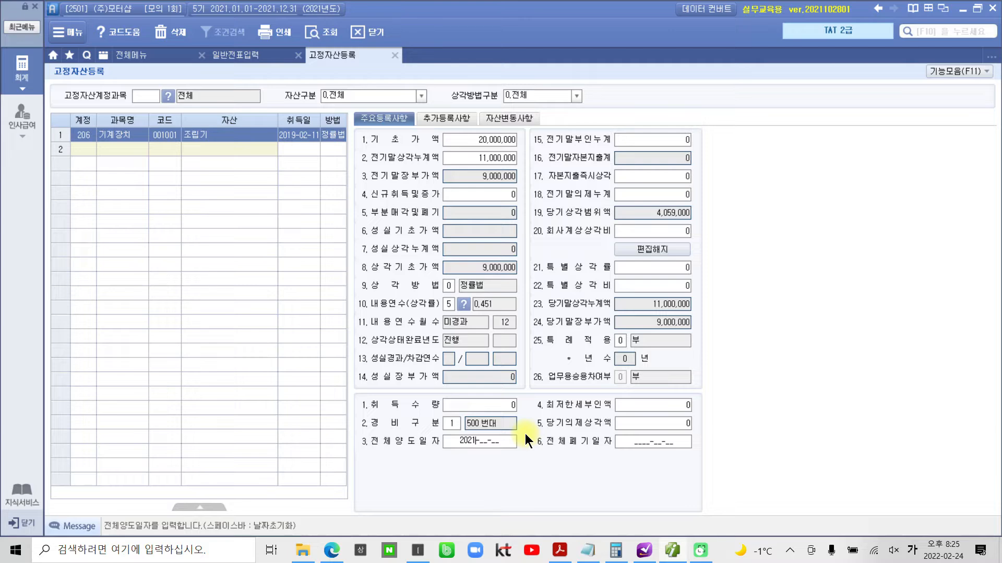
{"action": "type", "text": "1130"}
{"action": "key", "text": "Return"}
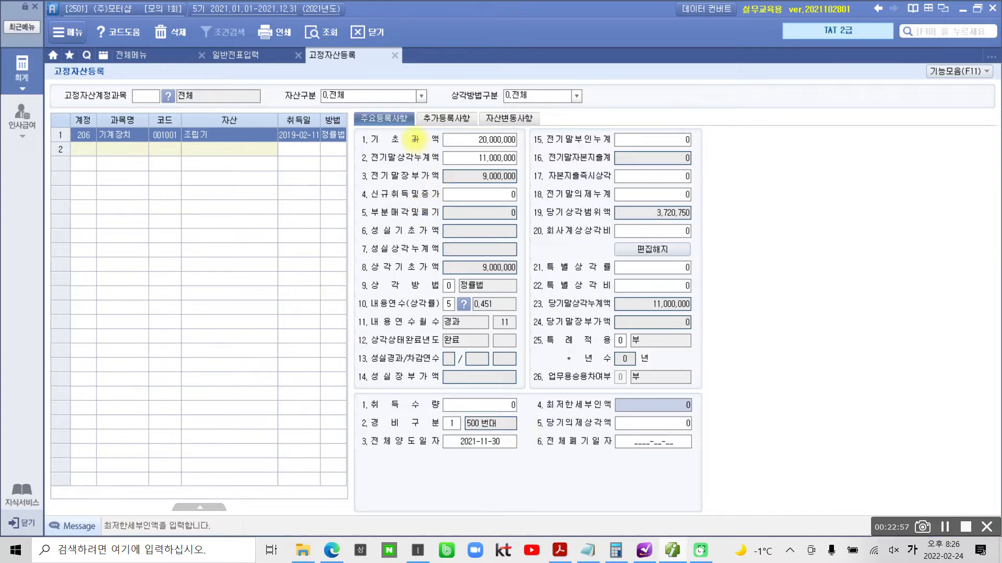
- Examine the 조립기 asset's 기초가액 and 전기말상각누계액 for the disposal entry
{"action": "left_click_drag", "start_coordinate": [433, 128], "coordinate": [523, 147]}
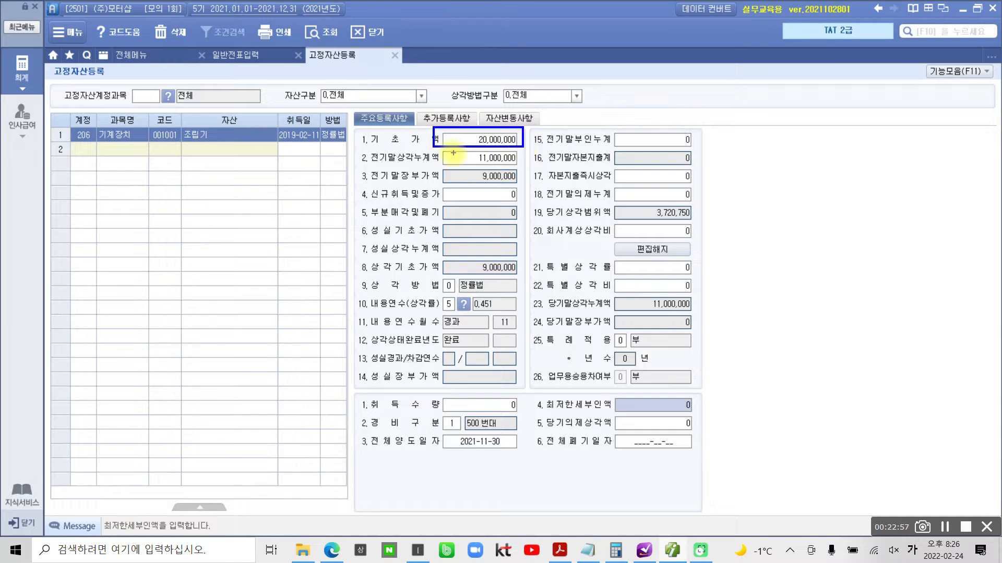
{"action": "left_click_drag", "start_coordinate": [433, 150], "coordinate": [524, 167]}
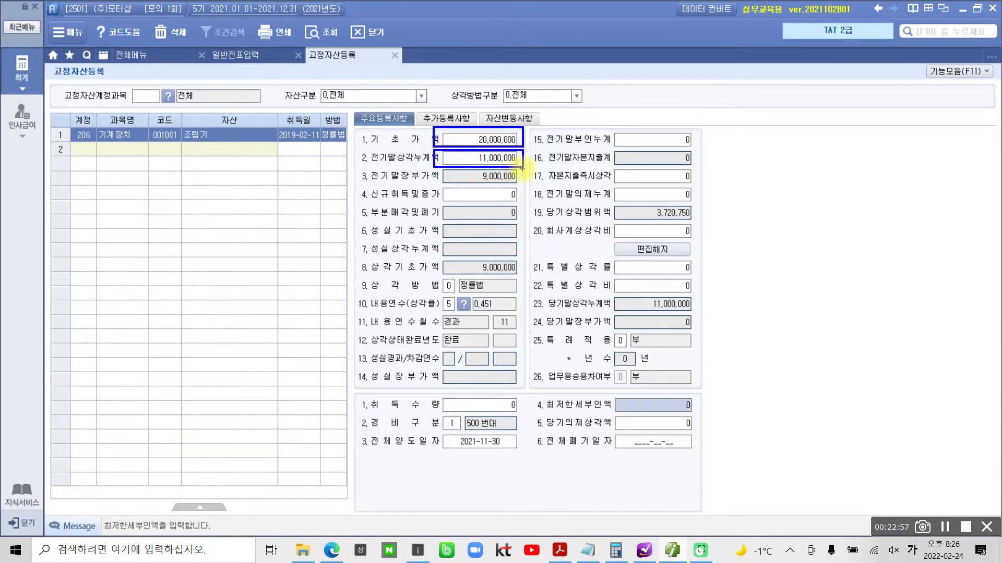
{"action": "key", "text": "Escape"}
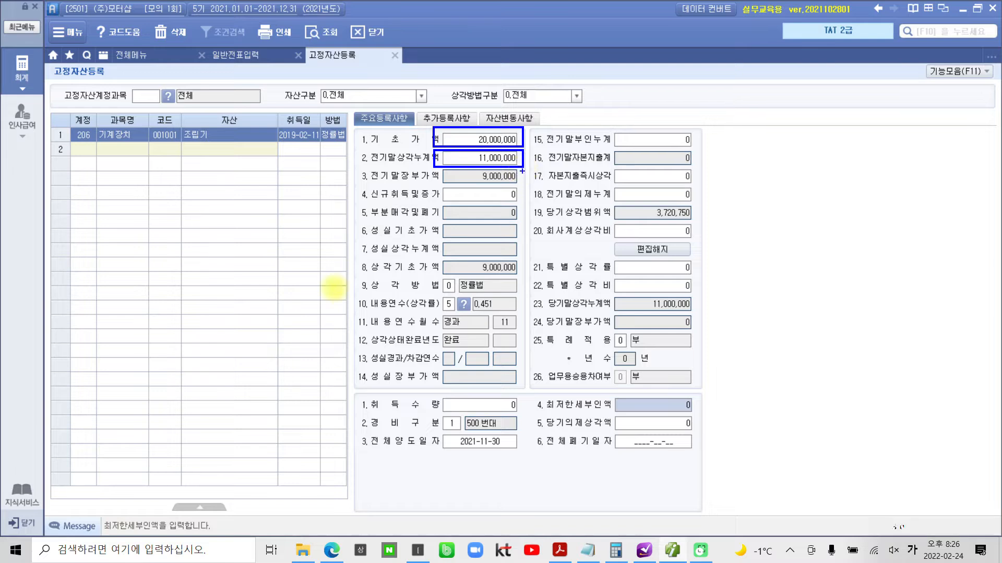
{"action": "left_click", "coordinate": [488, 141]}
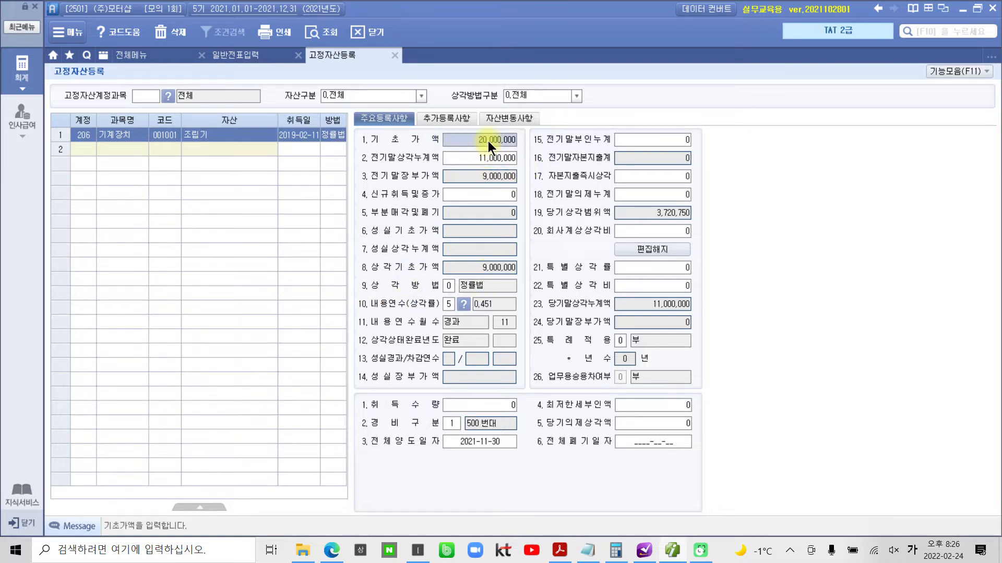
{"action": "left_click", "coordinate": [489, 156]}
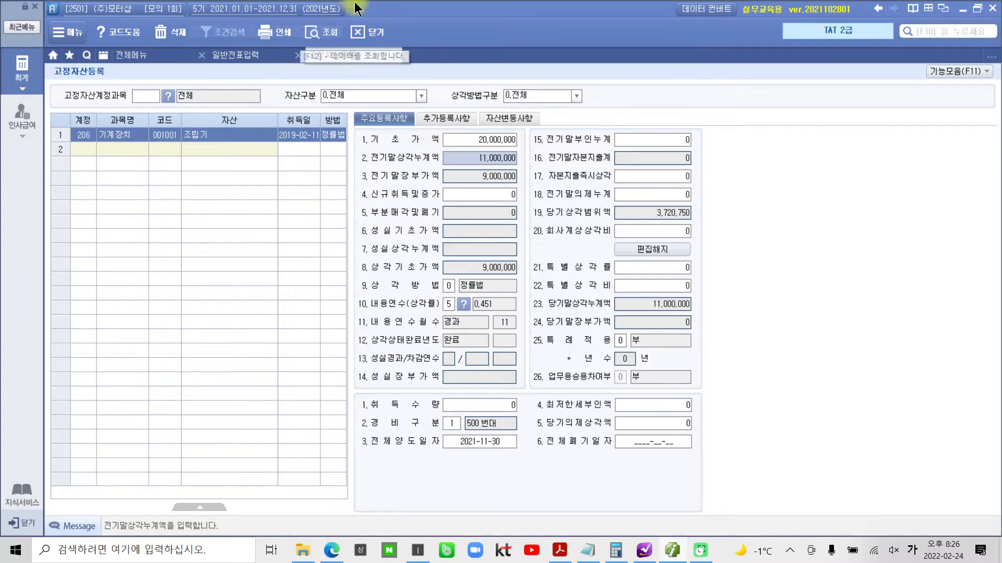
{"action": "left_click", "coordinate": [487, 139]}
{"action": "left_click", "coordinate": [486, 158]}
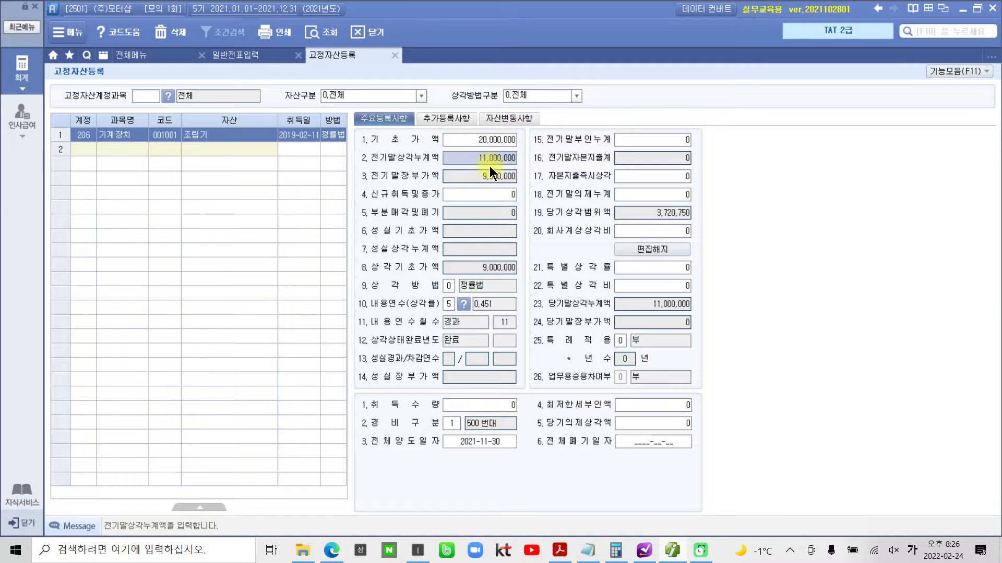
{"action": "left_click", "coordinate": [488, 138]}
{"action": "left_click", "coordinate": [487, 155]}
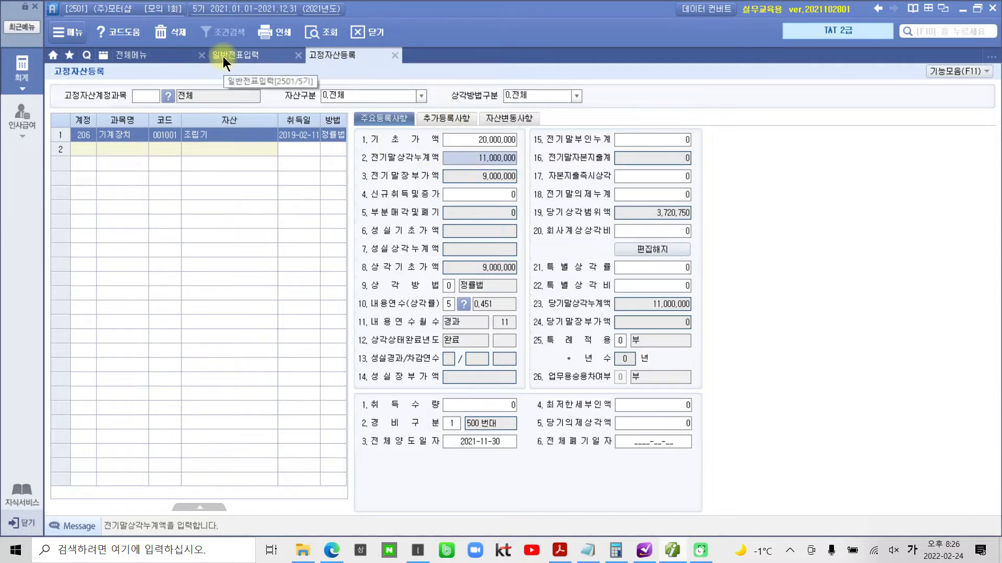
- Open 매입매출전표입력 and start a new voucher line dated 11월 30일, ready for its 유형
{"action": "left_click", "coordinate": [136, 57]}
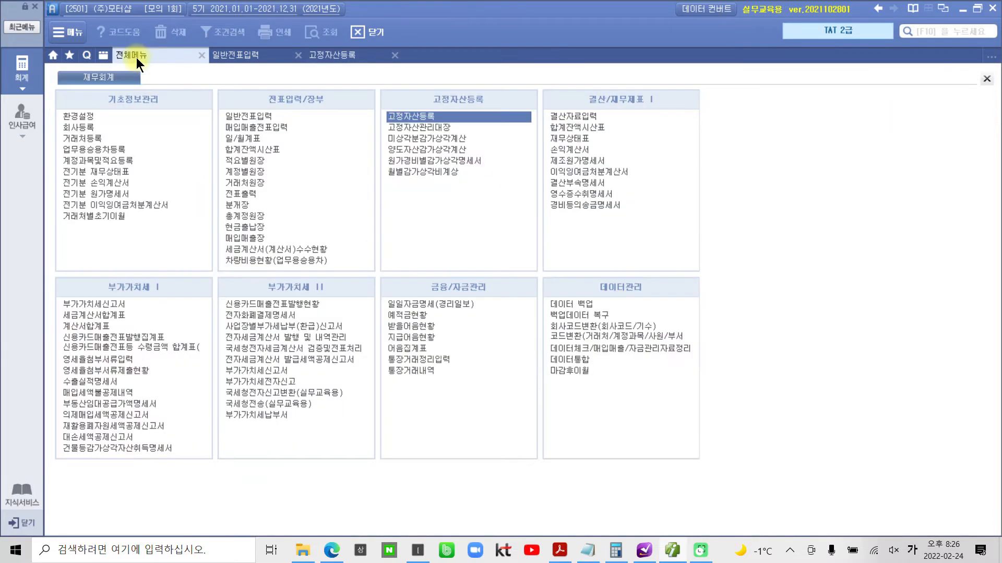
{"action": "left_click", "coordinate": [258, 127]}
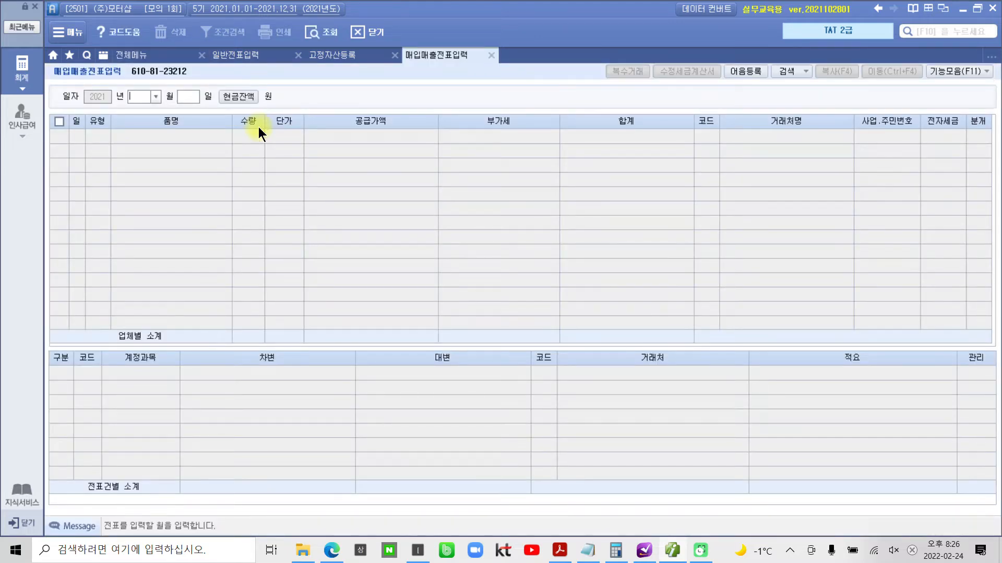
{"action": "type", "text": "11"}
{"action": "key", "text": "Return"}
{"action": "type", "text": "30"}
{"action": "key", "text": "Return"}
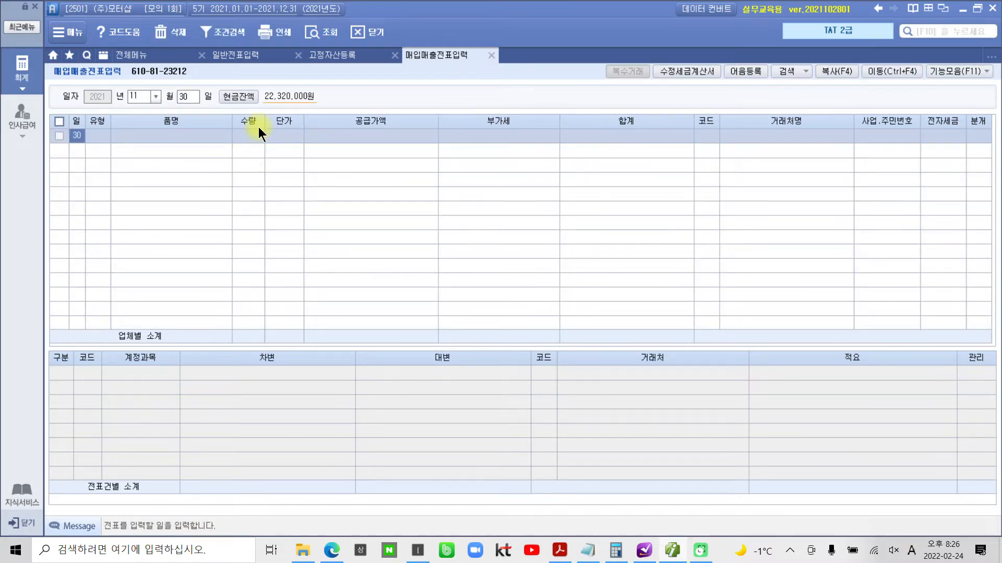
{"action": "key", "text": "Return"}
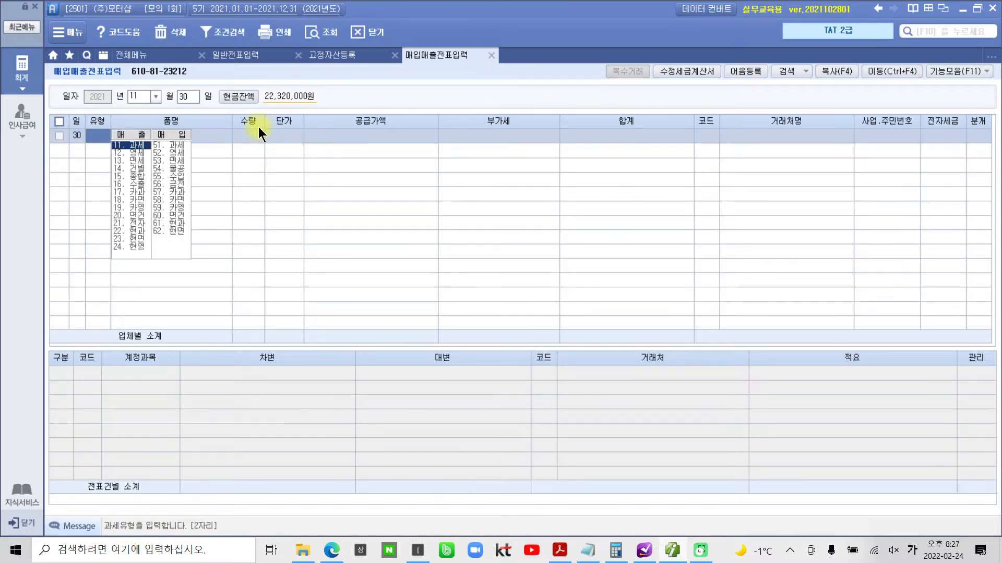
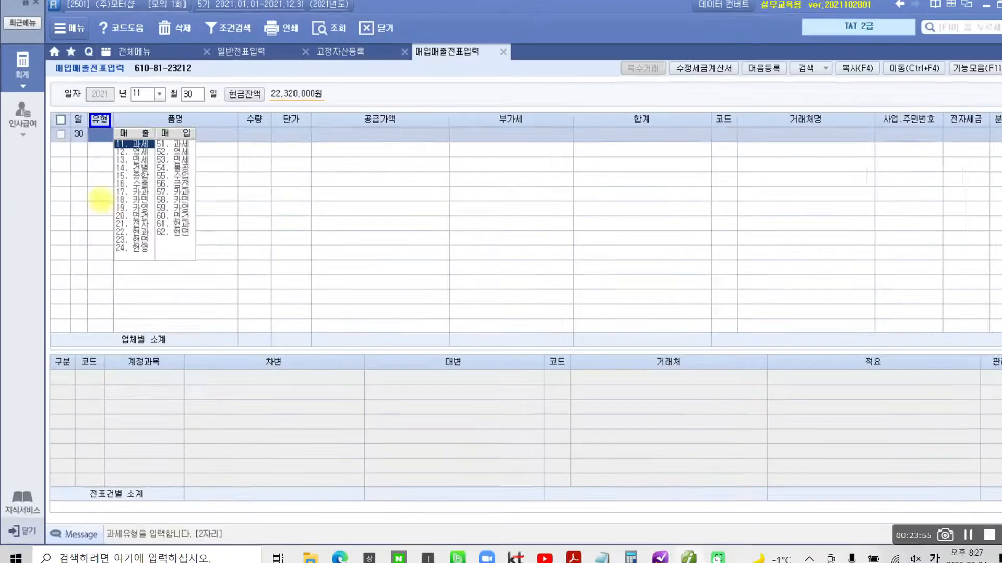
- Enter the voucher line as 유형 11 과세 with 품명 조립기 and a 공급가액 of 5,000,000
{"action": "type", "text": "11"}
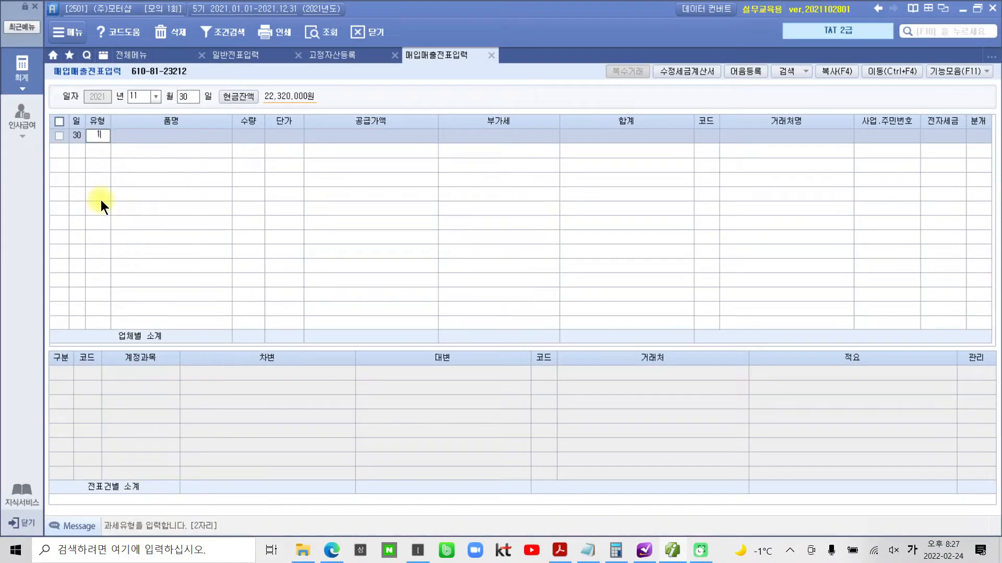
{"action": "key", "text": "Return"}
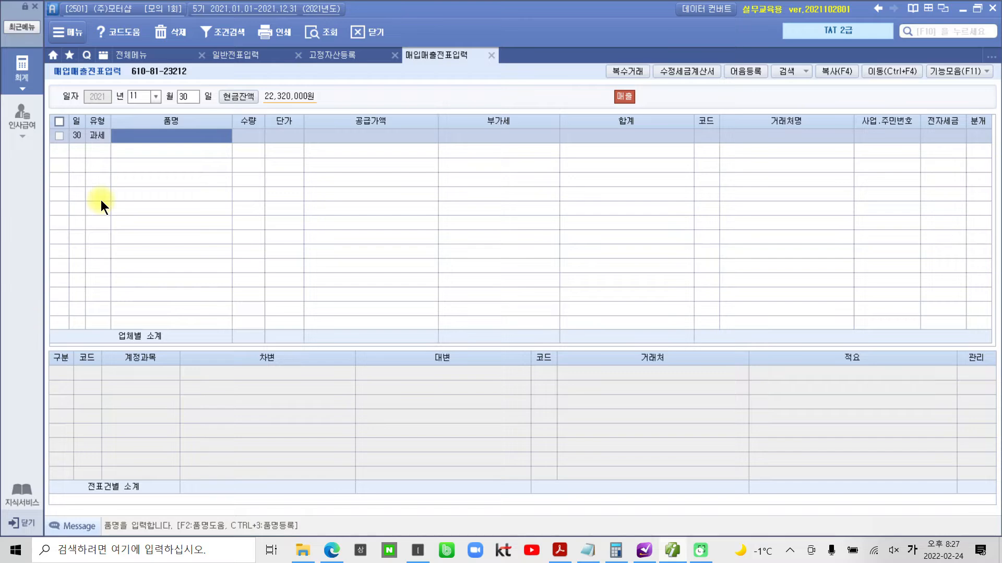
{"action": "type", "text": "조립"}
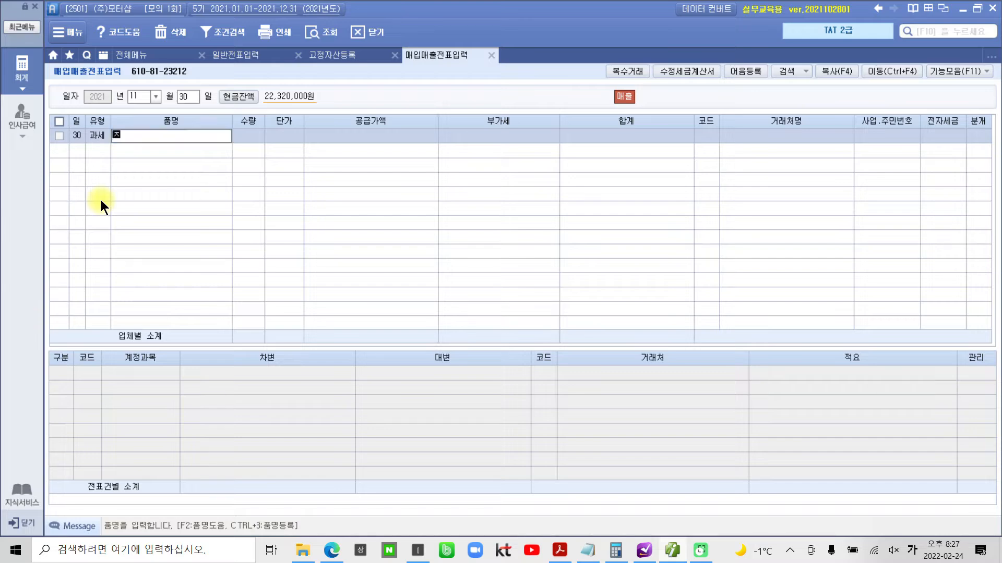
{"action": "type", "text": "기"}
{"action": "key", "text": "Return"}
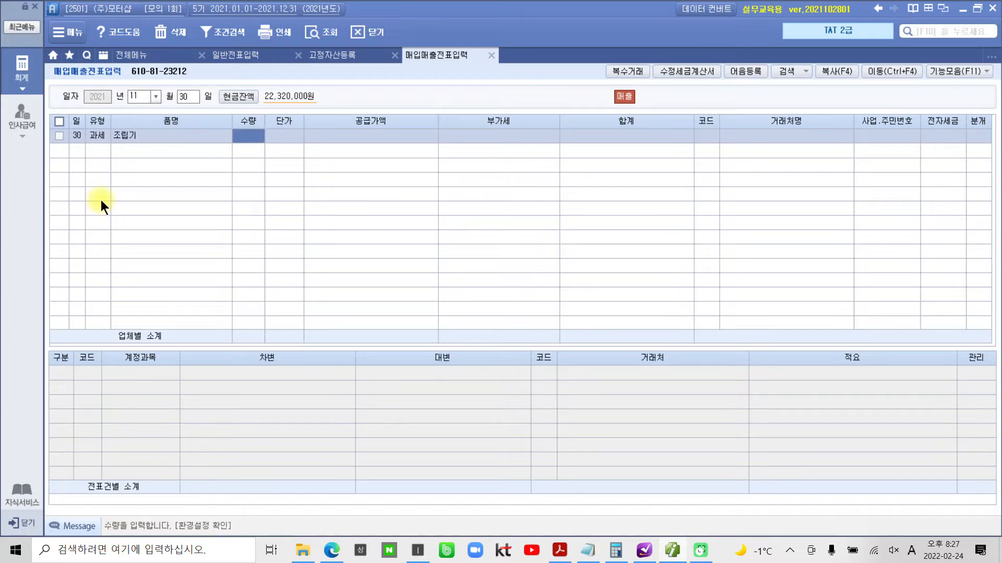
{"action": "key", "text": "Return"}
{"action": "key", "text": "Return"}
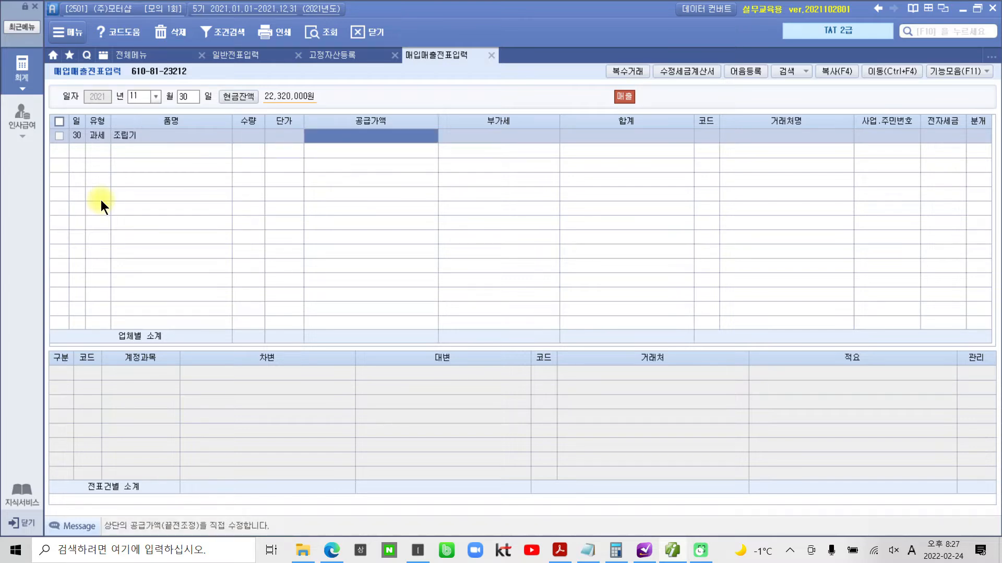
{"action": "type", "text": "5000000"}
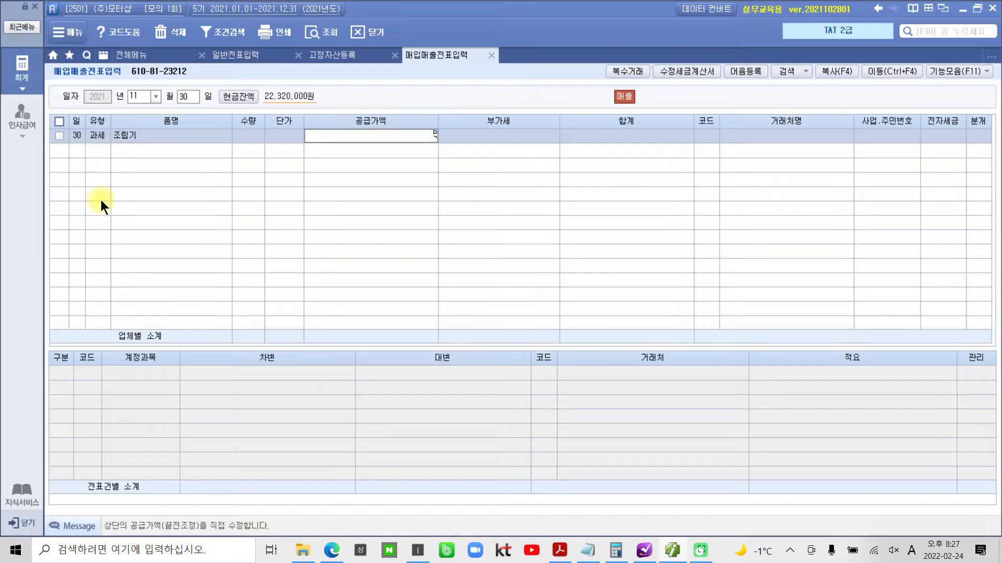
{"action": "key", "text": "Return"}
{"action": "key", "text": "Return"}
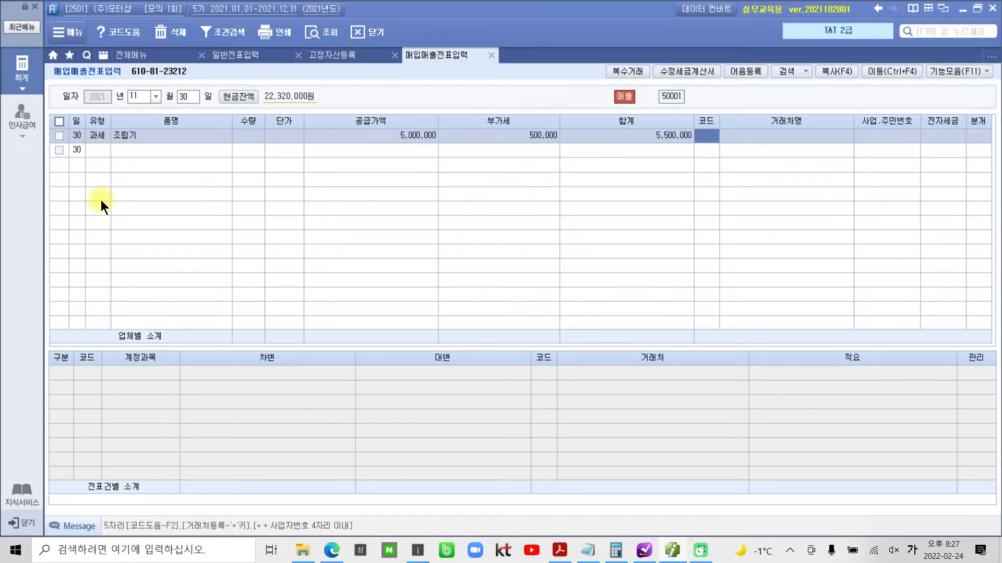
- Assign (주)우리기계 as the 거래처, set 전자세금 to 전자입력, and choose 혼합 as the 분개 type
{"action": "type", "text": "우렐"}
{"action": "key", "text": "Return"}
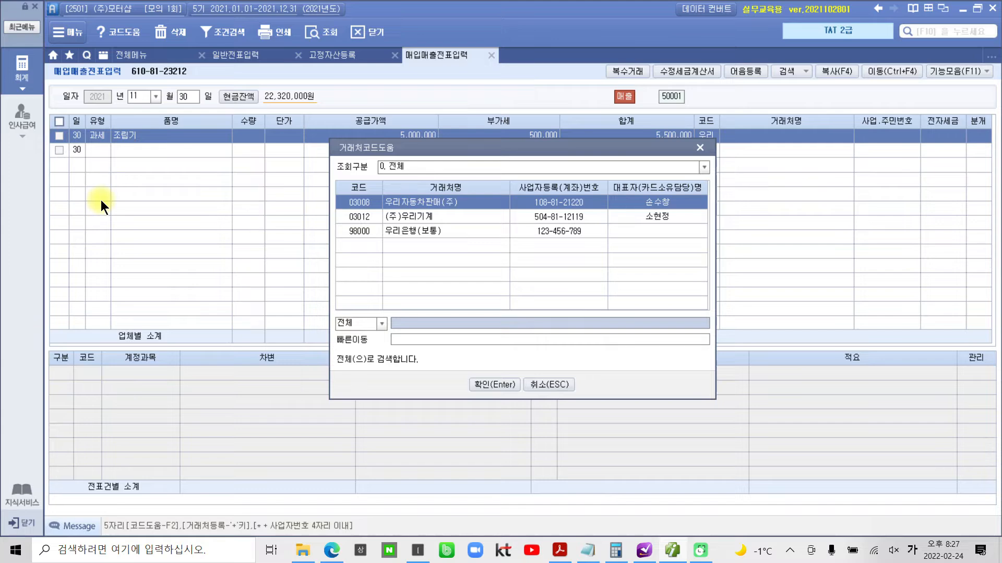
{"action": "key", "text": "Down"}
{"action": "key", "text": "Return"}
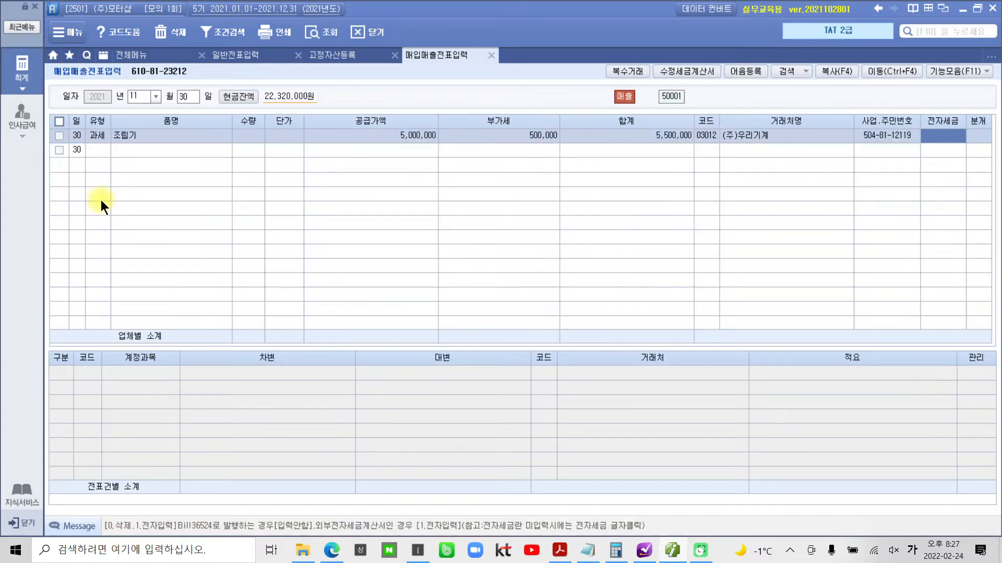
{"action": "type", "text": "1"}
{"action": "key", "text": "Return"}
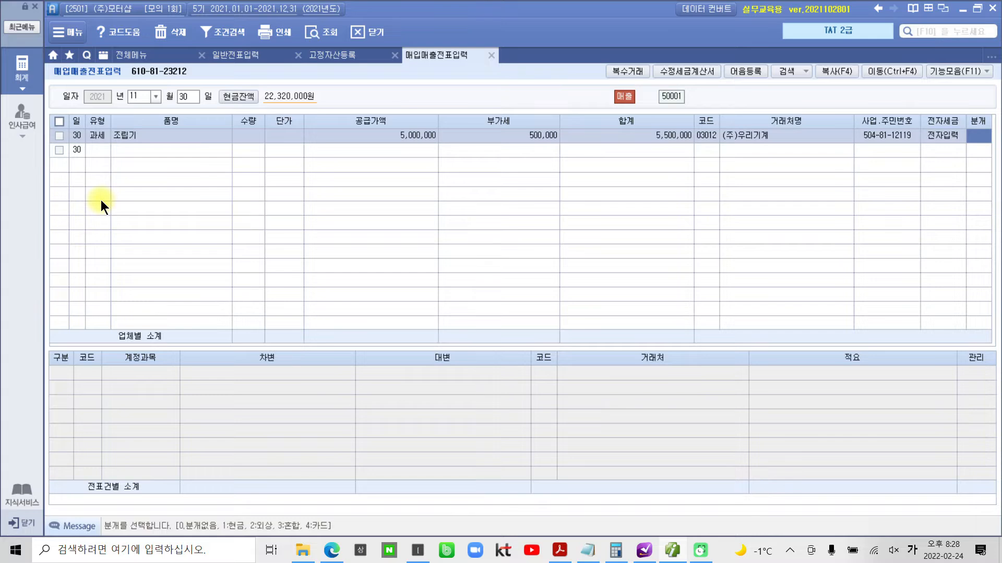
{"action": "type", "text": "3"}
{"action": "key", "text": "Return"}
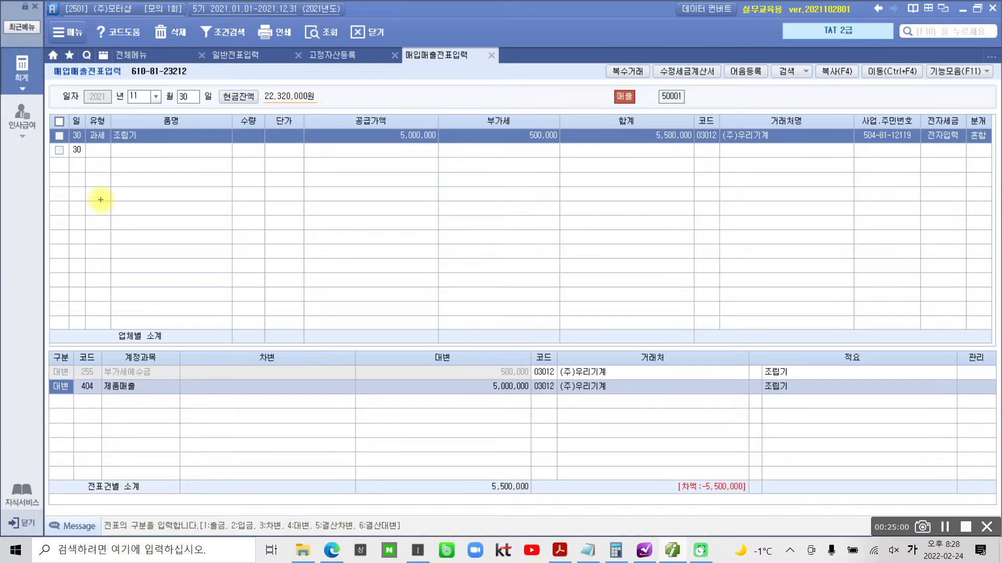
- Trace the 공급가액 and 부가세 down to their 대변 lines with pen marks, mark the 제품매출 code, and clear the marks
{"action": "mouse_move", "coordinate": [539, 160]}
{"action": "left_mouse_down"}
{"action": "mouse_move", "coordinate": [566, 139]}
{"action": "mouse_move", "coordinate": [548, 154]}
{"action": "mouse_move", "coordinate": [498, 357]}
{"action": "left_mouse_up"}
{"action": "mouse_move", "coordinate": [416, 199]}
{"action": "left_mouse_down"}
{"action": "mouse_move", "coordinate": [358, 174]}
{"action": "mouse_move", "coordinate": [437, 172]}
{"action": "mouse_move", "coordinate": [443, 320]}
{"action": "mouse_move", "coordinate": [471, 378]}
{"action": "left_mouse_up"}
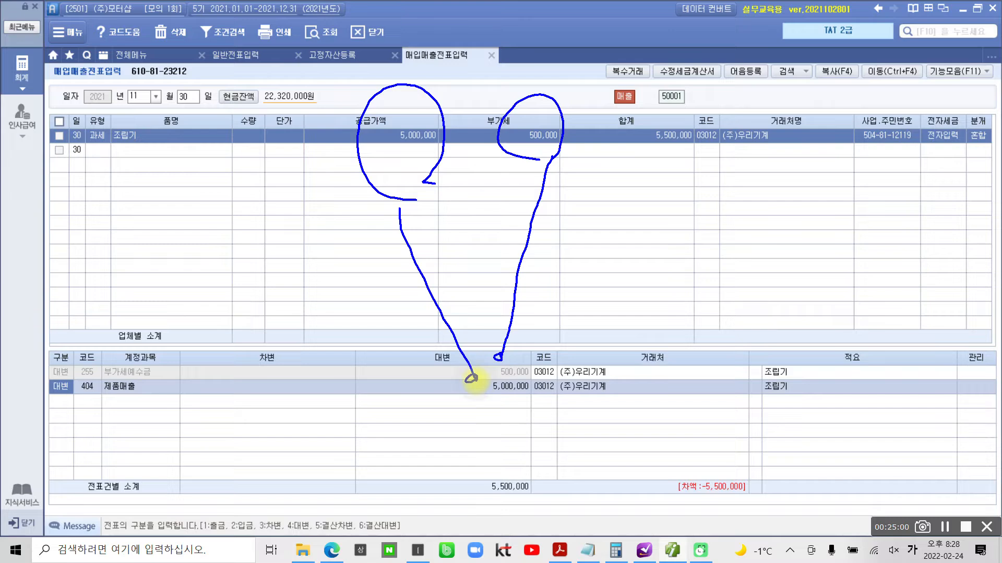
{"action": "left_click_drag", "start_coordinate": [86, 384], "coordinate": [80, 406]}
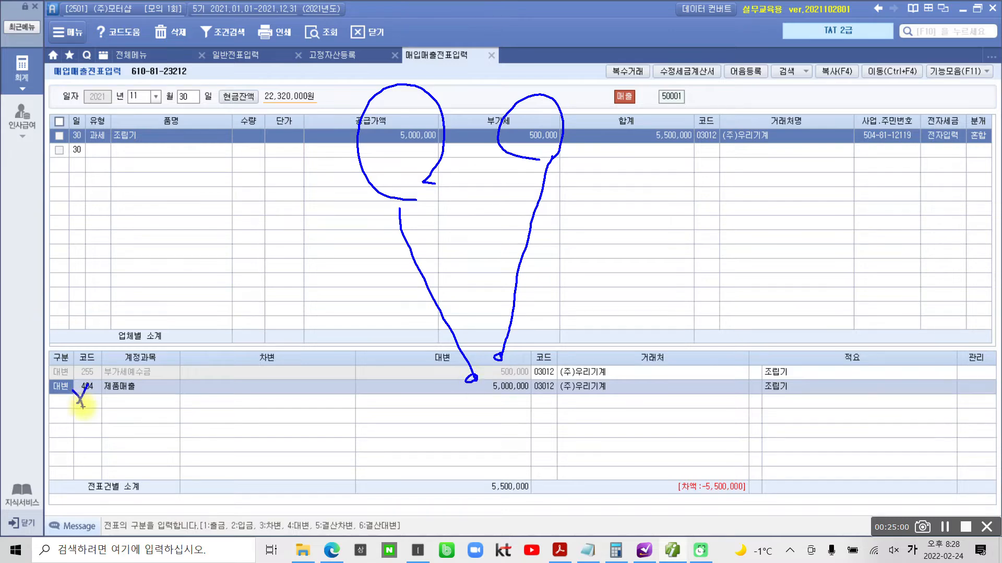
{"action": "left_click_drag", "start_coordinate": [140, 115], "coordinate": [130, 166]}
{"action": "key", "text": "Escape"}
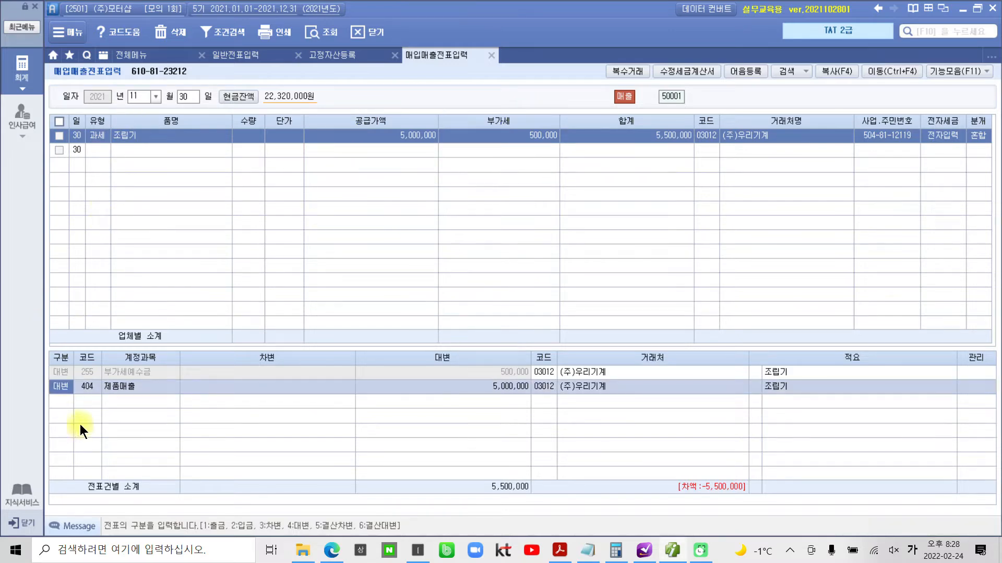
- Replace the 제품매출 account on the 대변 line with 206 기계장치
{"action": "left_click", "coordinate": [90, 388]}
{"action": "type", "text": "기계"}
{"action": "key", "text": "Return"}
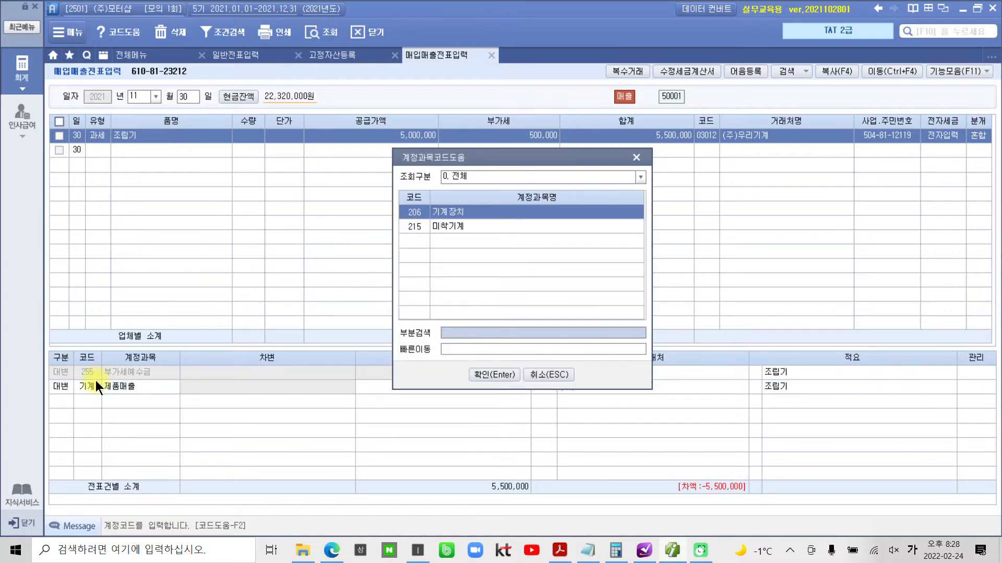
{"action": "key", "text": "Return"}
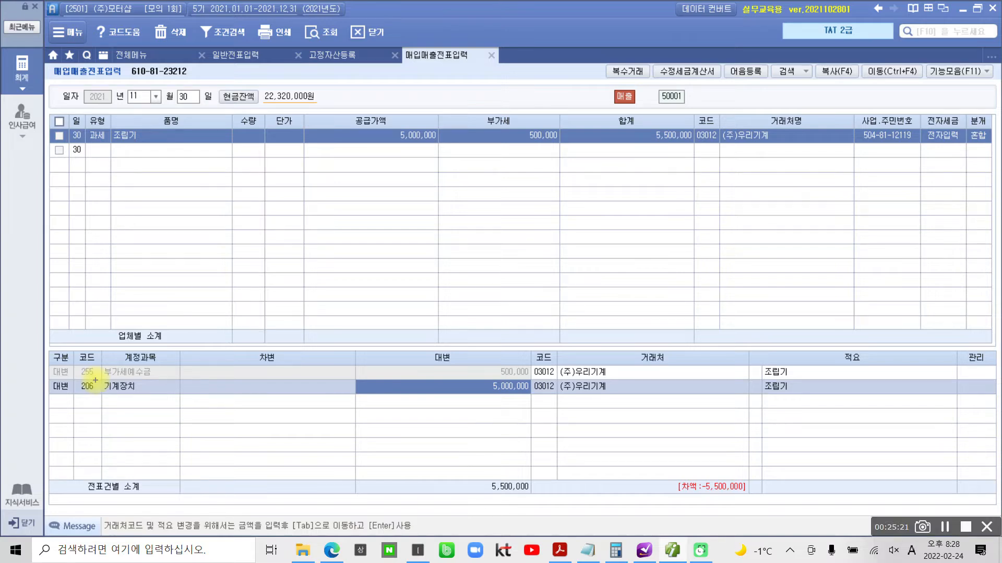
- Trace the 공급가액 to the 기계장치 대변 amount with handwritten notes, and clear the marks
{"action": "mouse_move", "coordinate": [406, 171]}
{"action": "left_mouse_down"}
{"action": "mouse_move", "coordinate": [391, 90]}
{"action": "mouse_move", "coordinate": [416, 157]}
{"action": "mouse_move", "coordinate": [393, 179]}
{"action": "mouse_move", "coordinate": [475, 384]}
{"action": "left_mouse_up"}
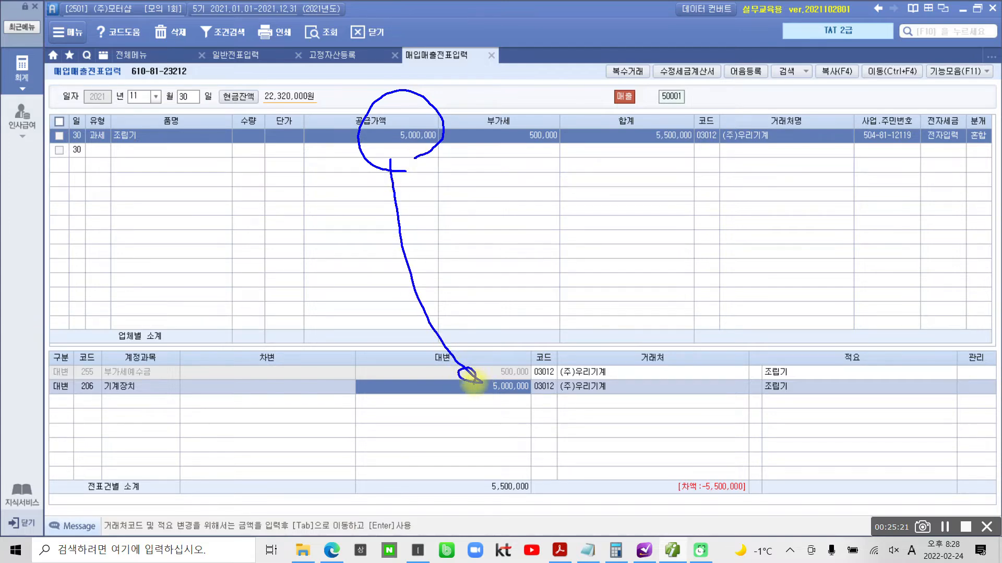
{"action": "mouse_move", "coordinate": [358, 349]}
{"action": "left_mouse_down"}
{"action": "mouse_move", "coordinate": [372, 372]}
{"action": "mouse_move", "coordinate": [350, 404]}
{"action": "mouse_move", "coordinate": [379, 394]}
{"action": "left_mouse_up"}
{"action": "left_click_drag", "start_coordinate": [350, 415], "coordinate": [357, 436]}
{"action": "mouse_move", "coordinate": [394, 363]}
{"action": "left_mouse_down"}
{"action": "mouse_move", "coordinate": [385, 438]}
{"action": "mouse_move", "coordinate": [423, 371]}
{"action": "mouse_move", "coordinate": [418, 390]}
{"action": "left_mouse_up"}
{"action": "mouse_move", "coordinate": [399, 406]}
{"action": "left_mouse_down"}
{"action": "mouse_move", "coordinate": [413, 432]}
{"action": "mouse_move", "coordinate": [446, 393]}
{"action": "left_mouse_up"}
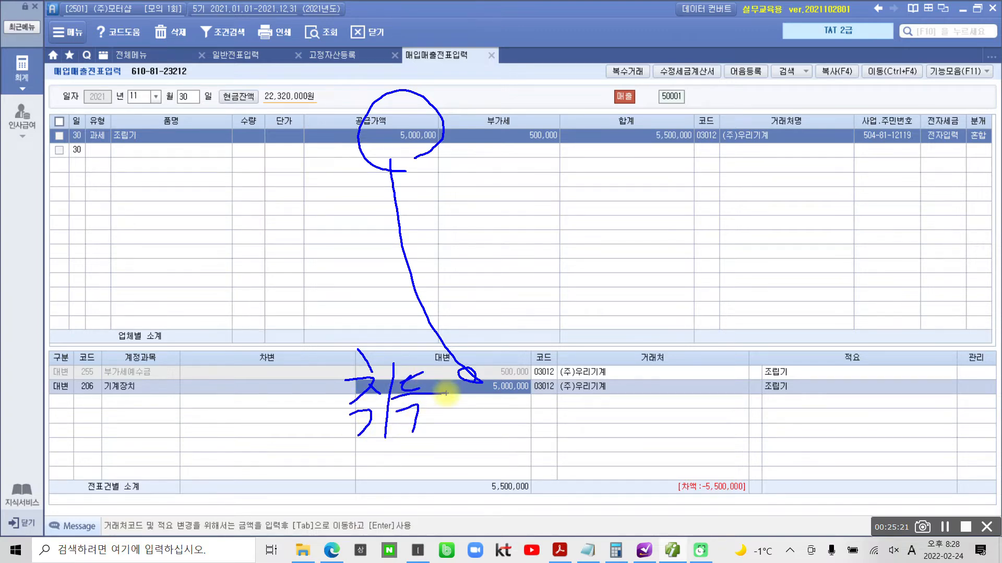
{"action": "key", "text": "Escape"}
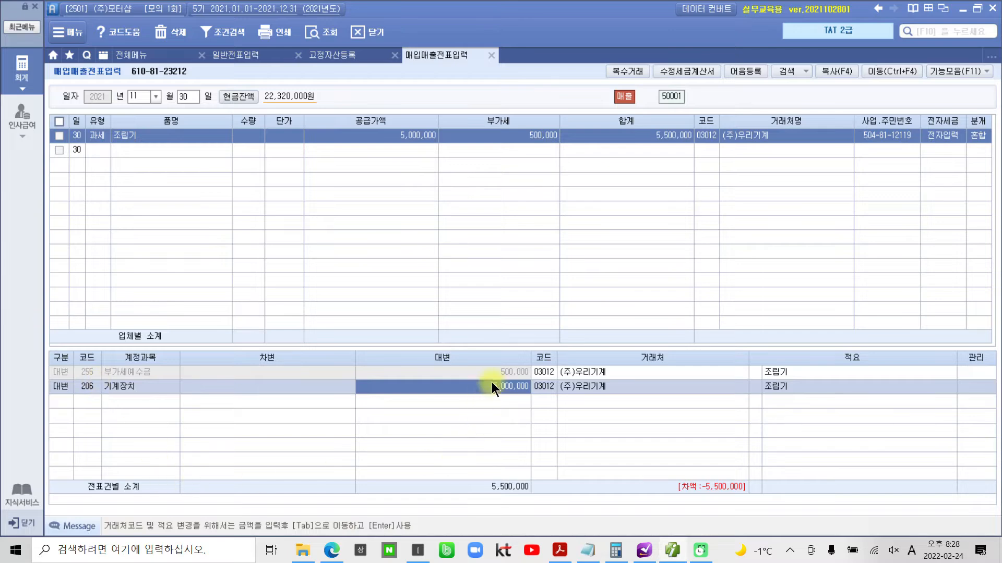
- Set the 대변 amount of the 기계장치 line to 20,000,000
{"action": "type", "text": "20000000"}
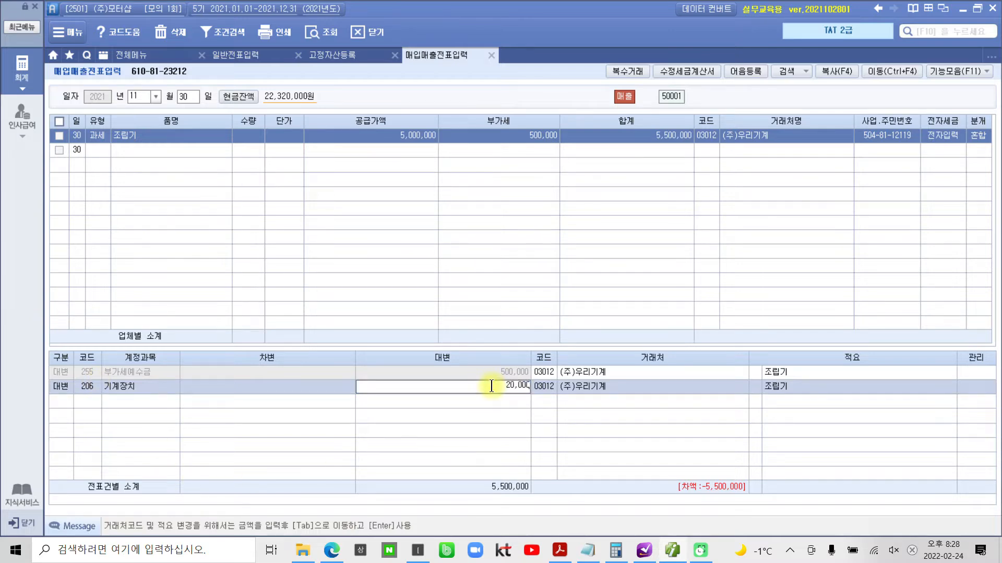
{"action": "key", "text": "Return"}
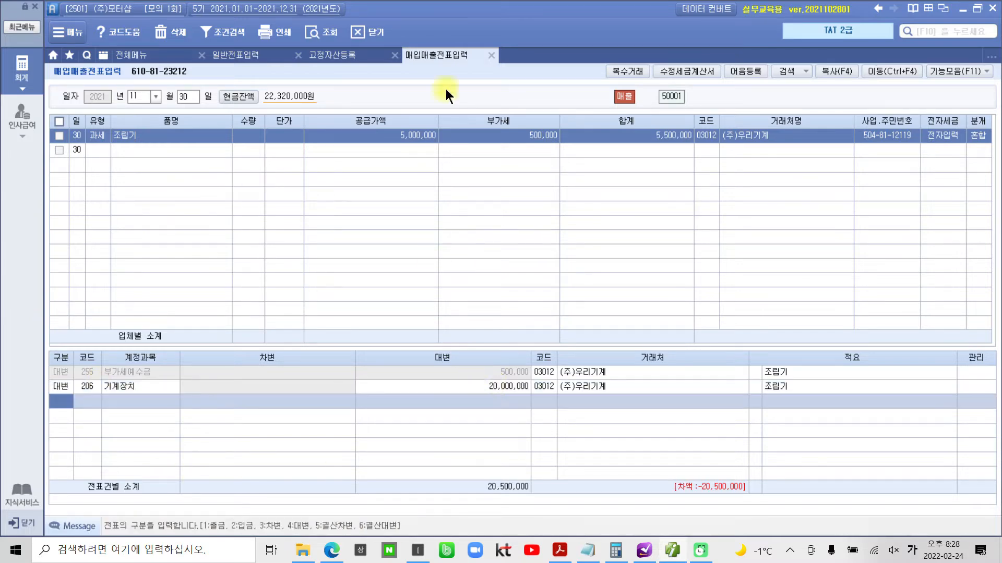
- Check the 조립기 asset's 전기말상각누계액 in 고정자산등록 and add a 차변 line for 207 감가상각누계액 of 11,000,000 to the voucher
{"action": "left_click", "coordinate": [330, 57]}
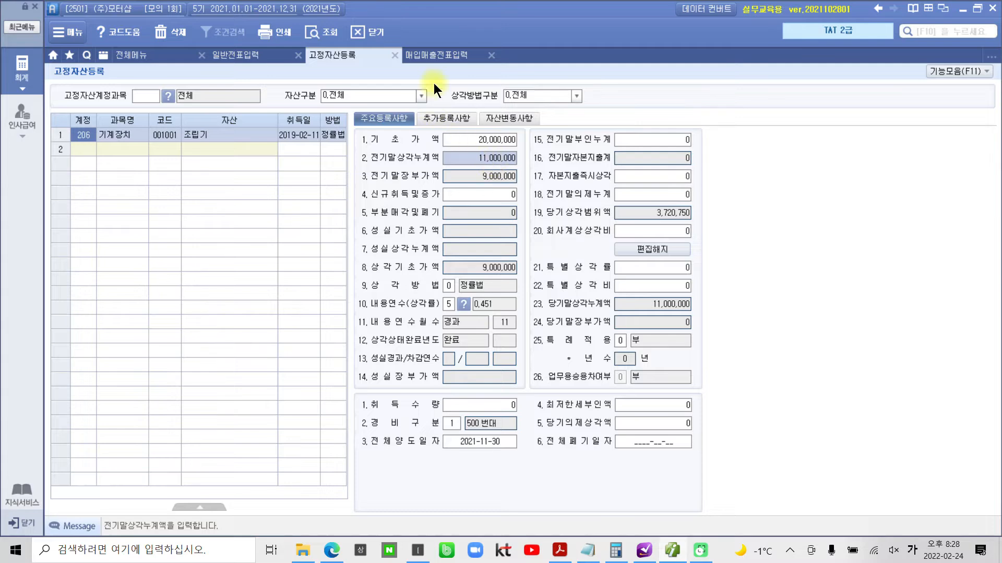
{"action": "left_click", "coordinate": [437, 54]}
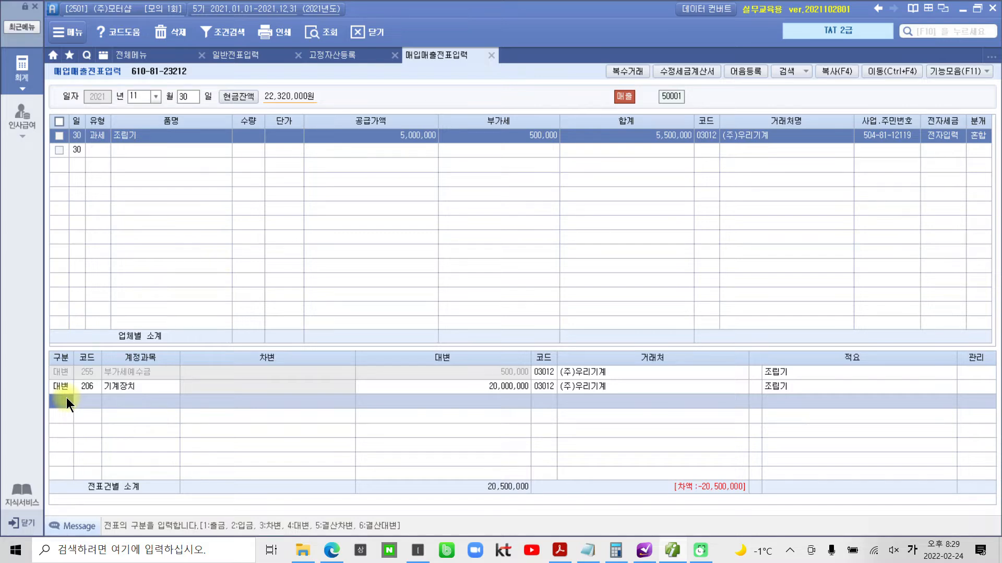
{"action": "key", "text": "3"}
{"action": "key", "text": "Return"}
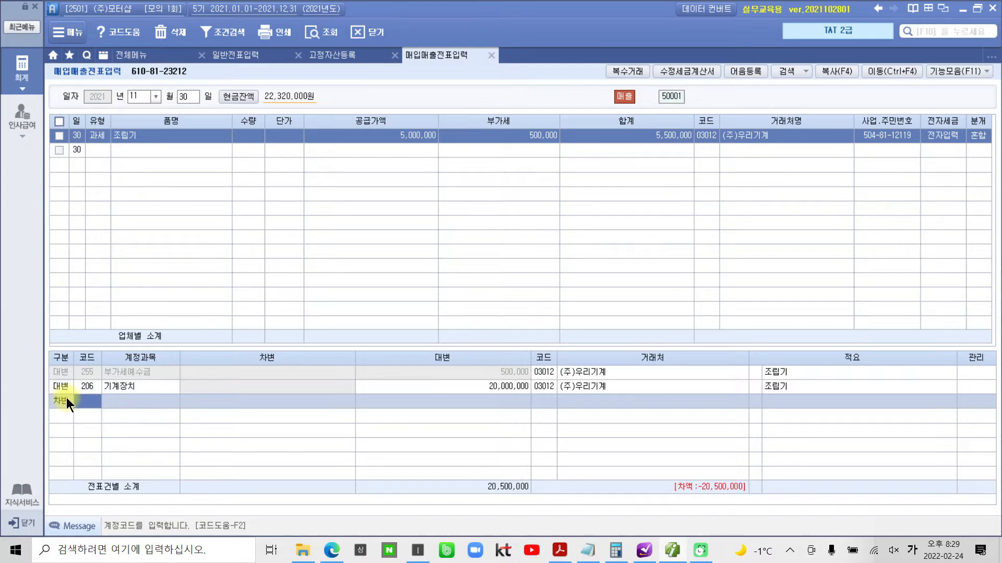
{"action": "type", "text": "207"}
{"action": "key", "text": "Return"}
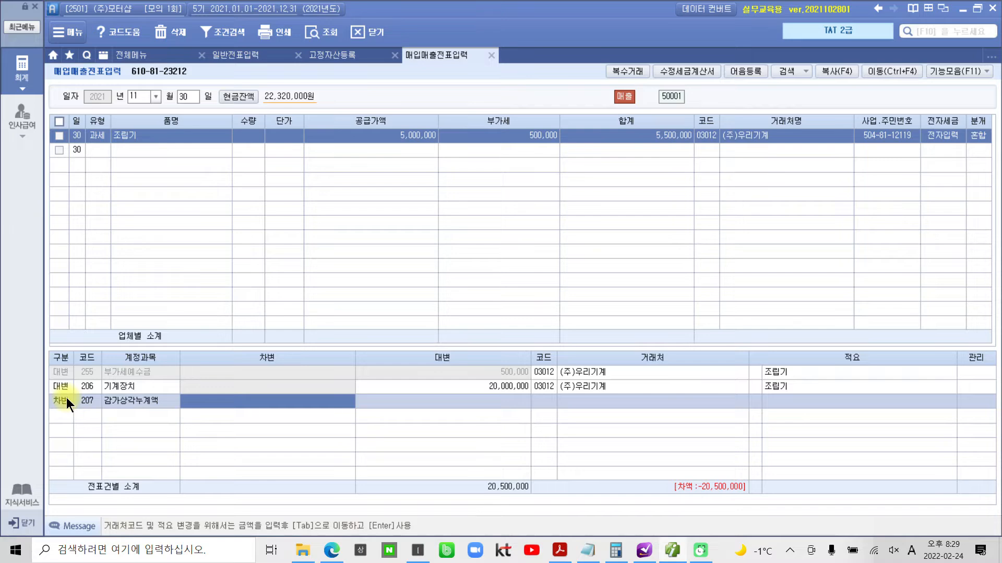
{"action": "type", "text": "11000000"}
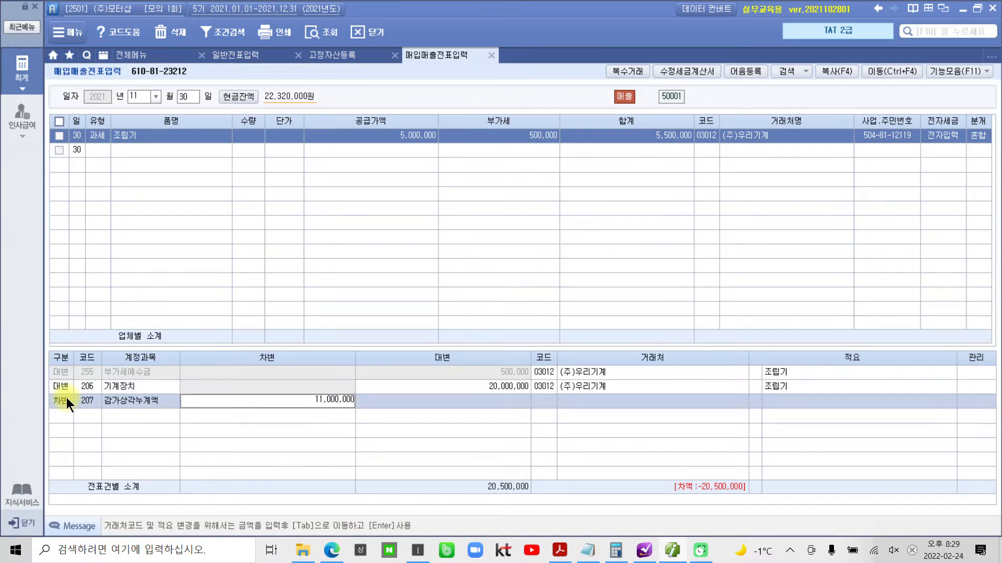
{"action": "key", "text": "Return"}
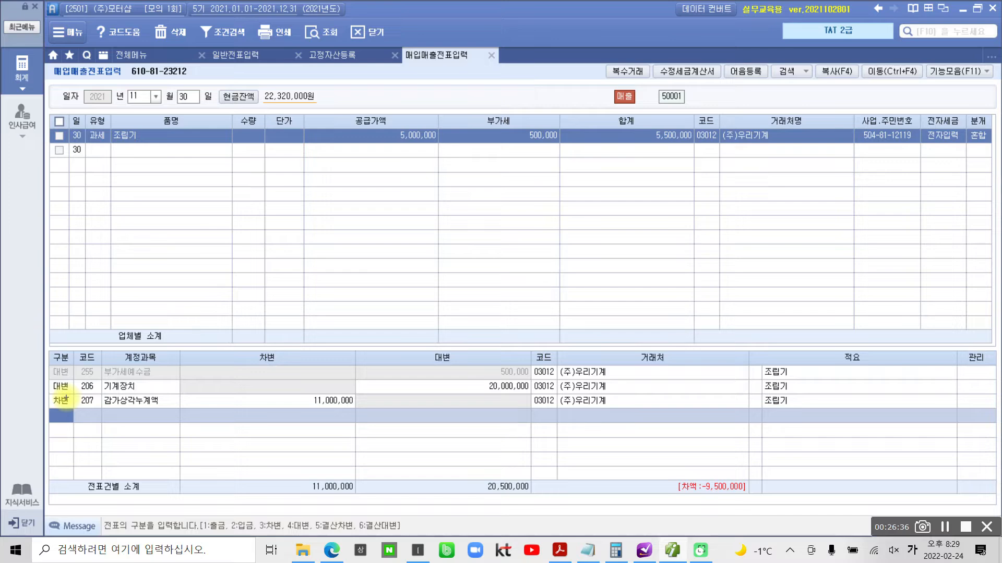
- Circle the 기계장치 and 감가상각누계액 amounts and the voucher's 합계 with pen marks, and clear the marks
{"action": "mouse_move", "coordinate": [289, 392]}
{"action": "left_mouse_down"}
{"action": "mouse_move", "coordinate": [436, 423]}
{"action": "mouse_move", "coordinate": [520, 386]}
{"action": "mouse_move", "coordinate": [289, 392]}
{"action": "left_mouse_up"}
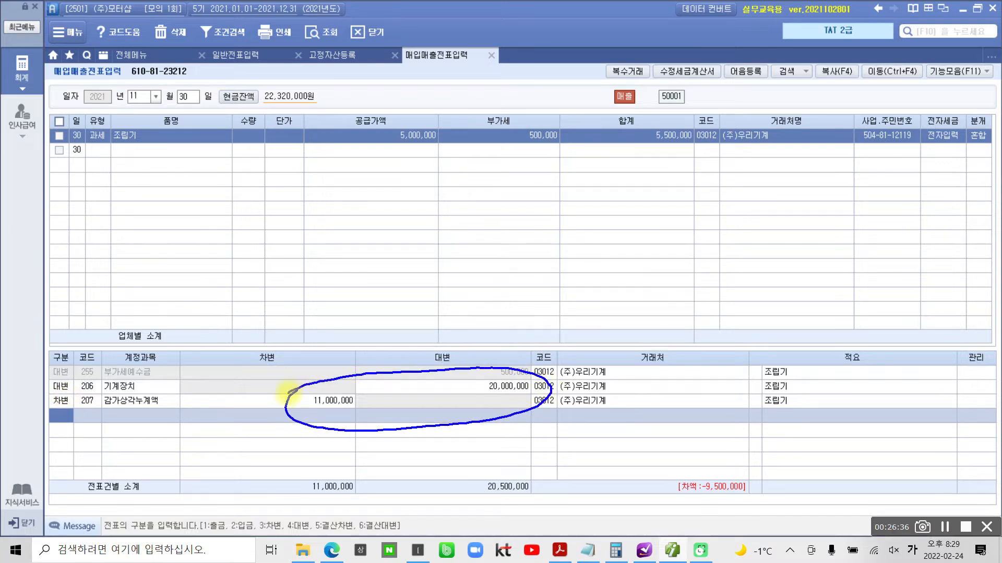
{"action": "mouse_move", "coordinate": [458, 369]}
{"action": "left_mouse_down"}
{"action": "mouse_move", "coordinate": [459, 384]}
{"action": "mouse_move", "coordinate": [478, 376]}
{"action": "left_mouse_up"}
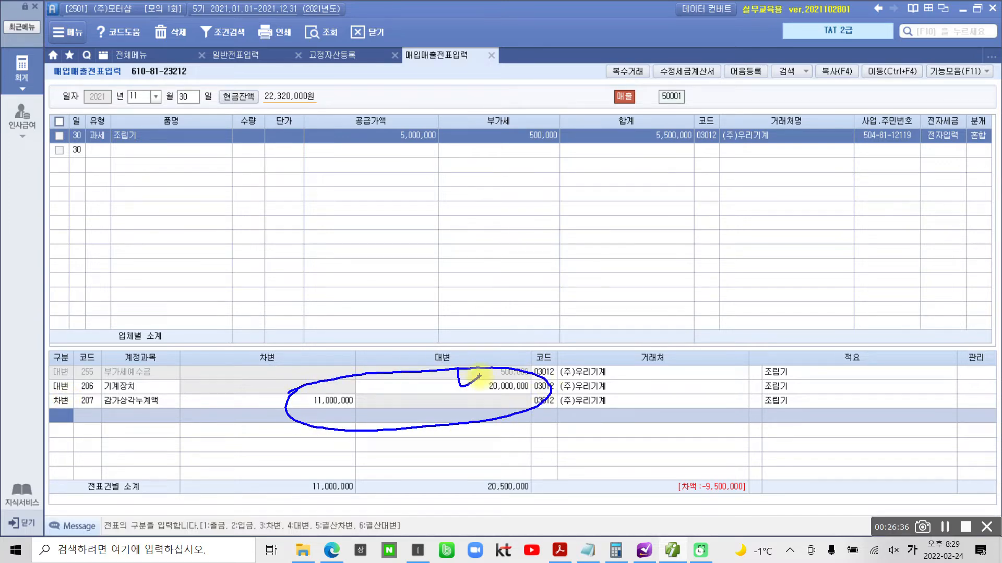
{"action": "mouse_move", "coordinate": [277, 381]}
{"action": "left_mouse_down"}
{"action": "mouse_move", "coordinate": [280, 402]}
{"action": "mouse_move", "coordinate": [306, 373]}
{"action": "left_mouse_up"}
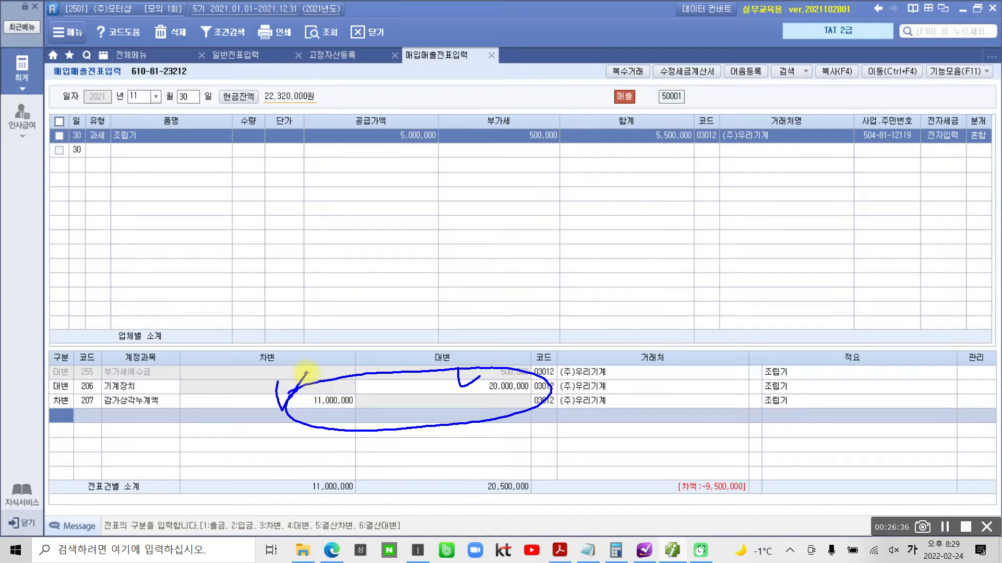
{"action": "mouse_move", "coordinate": [406, 236]}
{"action": "left_mouse_down"}
{"action": "mouse_move", "coordinate": [498, 302]}
{"action": "mouse_move", "coordinate": [530, 272]}
{"action": "mouse_move", "coordinate": [543, 322]}
{"action": "mouse_move", "coordinate": [626, 268]}
{"action": "mouse_move", "coordinate": [595, 315]}
{"action": "mouse_move", "coordinate": [640, 259]}
{"action": "mouse_move", "coordinate": [692, 305]}
{"action": "left_mouse_up"}
{"action": "mouse_move", "coordinate": [402, 173]}
{"action": "left_mouse_down"}
{"action": "mouse_move", "coordinate": [365, 102]}
{"action": "mouse_move", "coordinate": [413, 182]}
{"action": "left_mouse_up"}
{"action": "key", "text": "Escape"}
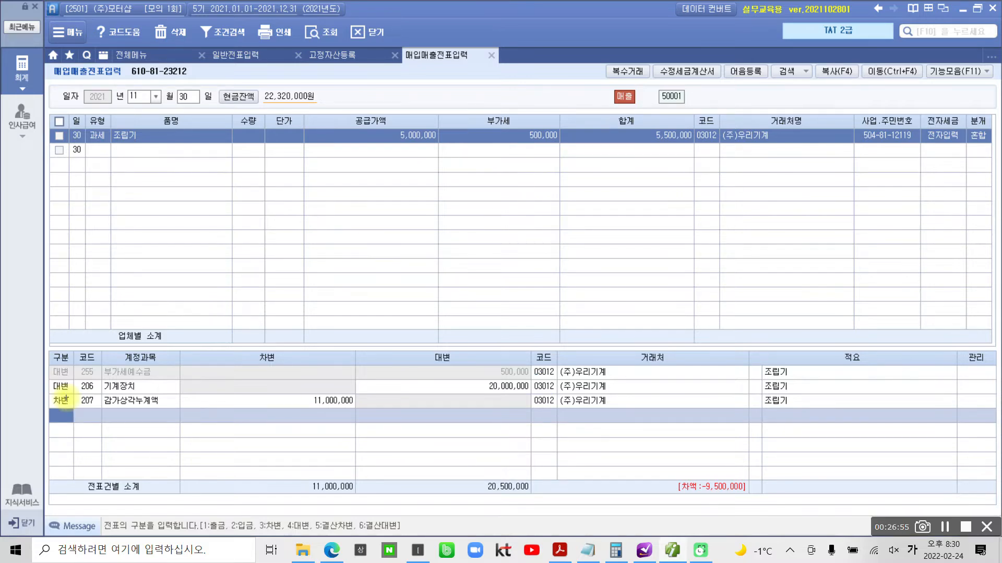
{"action": "mouse_move", "coordinate": [686, 95]}
{"action": "left_mouse_down"}
{"action": "mouse_move", "coordinate": [700, 190]}
{"action": "mouse_move", "coordinate": [649, 81]}
{"action": "mouse_move", "coordinate": [656, 183]}
{"action": "left_mouse_up"}
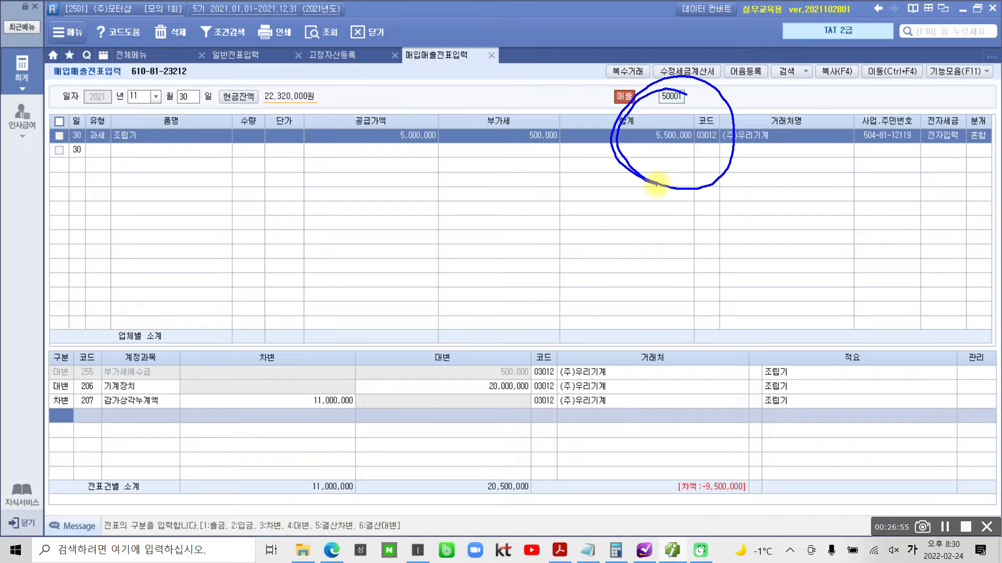
{"action": "key", "text": "Escape"}
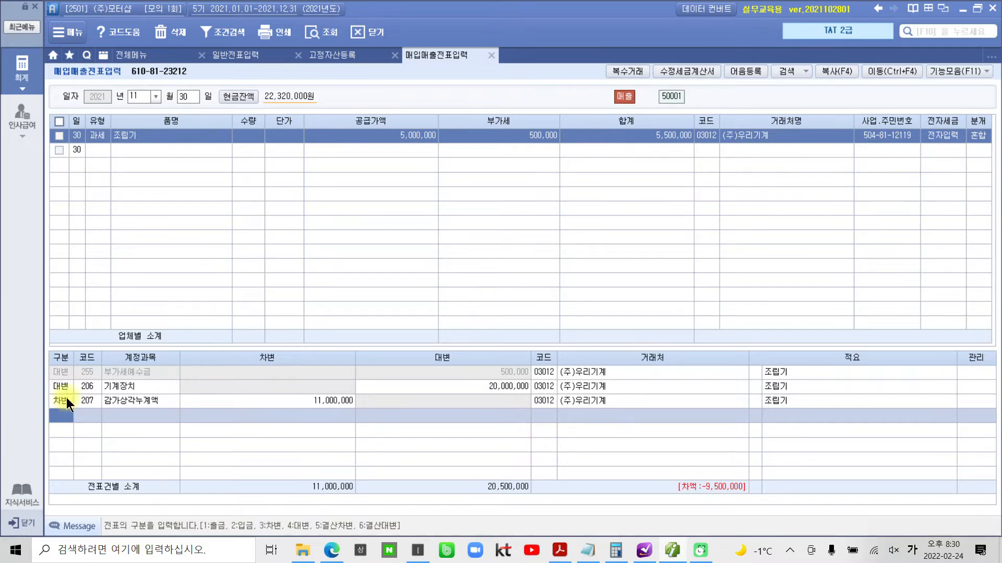
- Add a 차변 line for 120 미수금 of 5,500,000 to the 조립기 sales voucher
{"action": "key", "text": "3"}
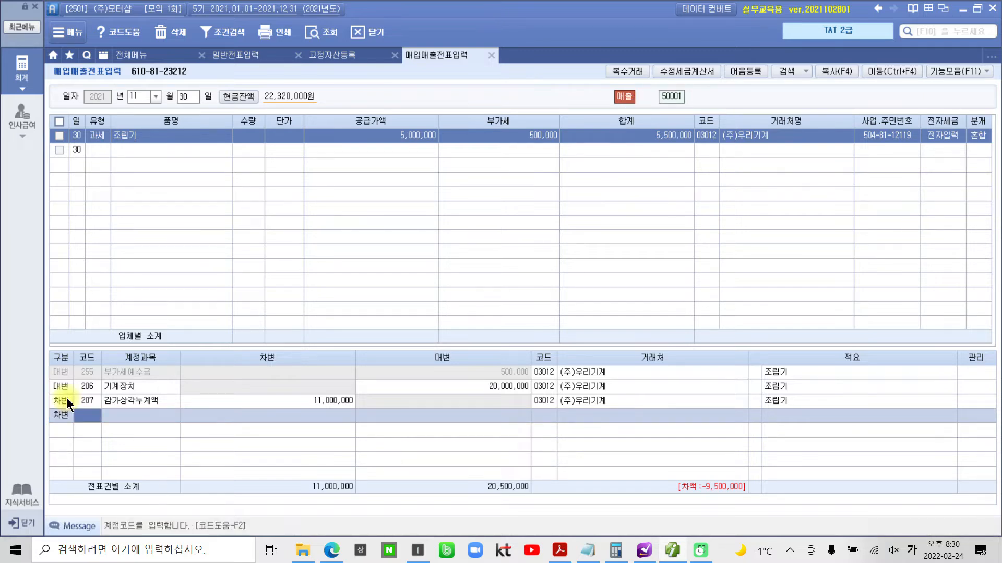
{"action": "type", "text": "미수"}
{"action": "key", "text": "Return"}
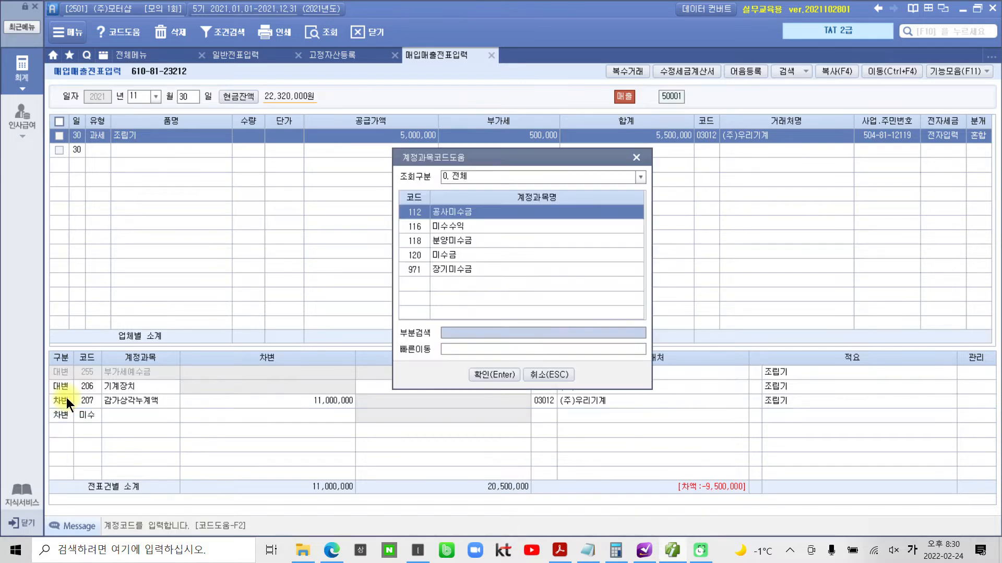
{"action": "key", "text": "Down"}
{"action": "key", "text": "Down"}
{"action": "key", "text": "Down"}
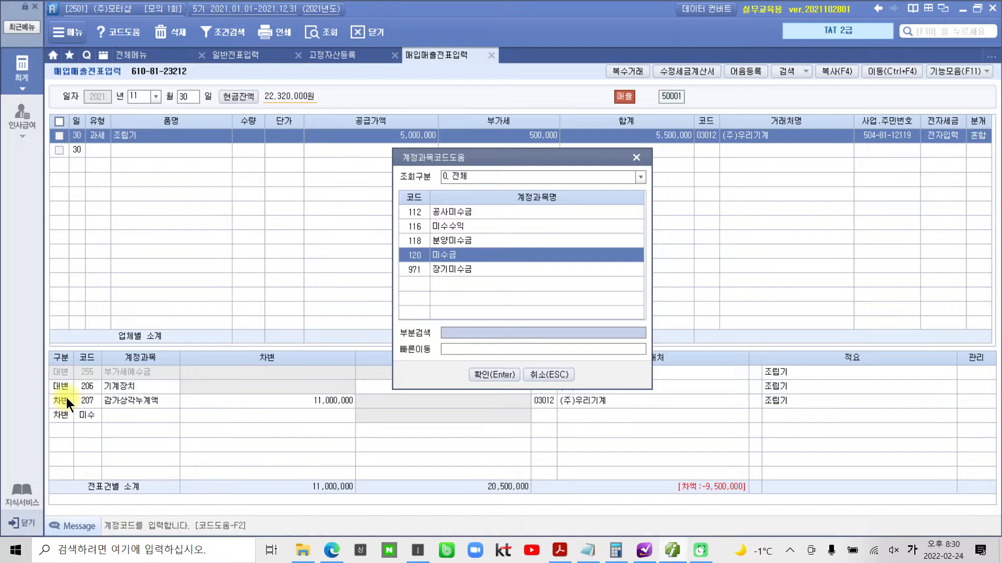
{"action": "key", "text": "Return"}
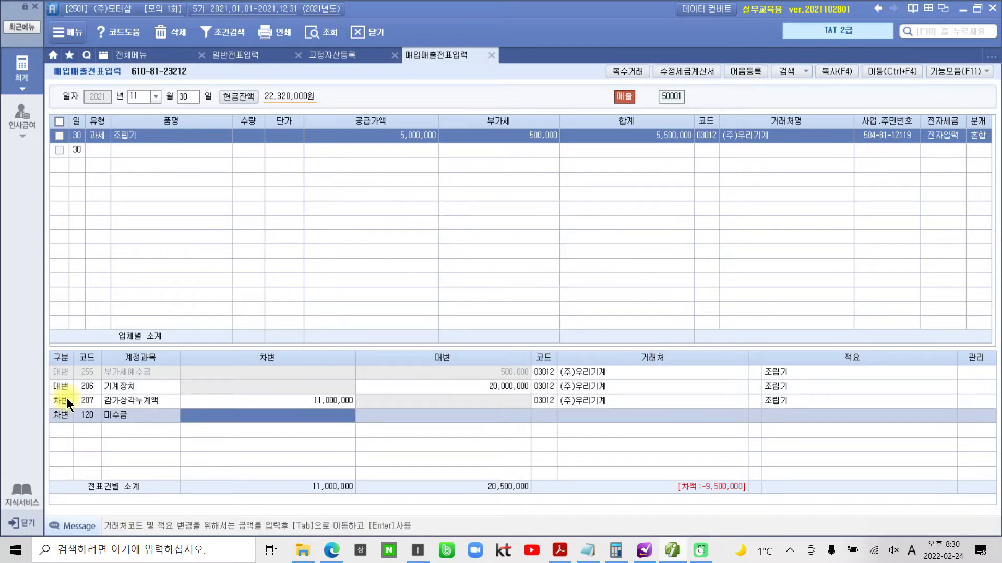
{"action": "type", "text": "5"}
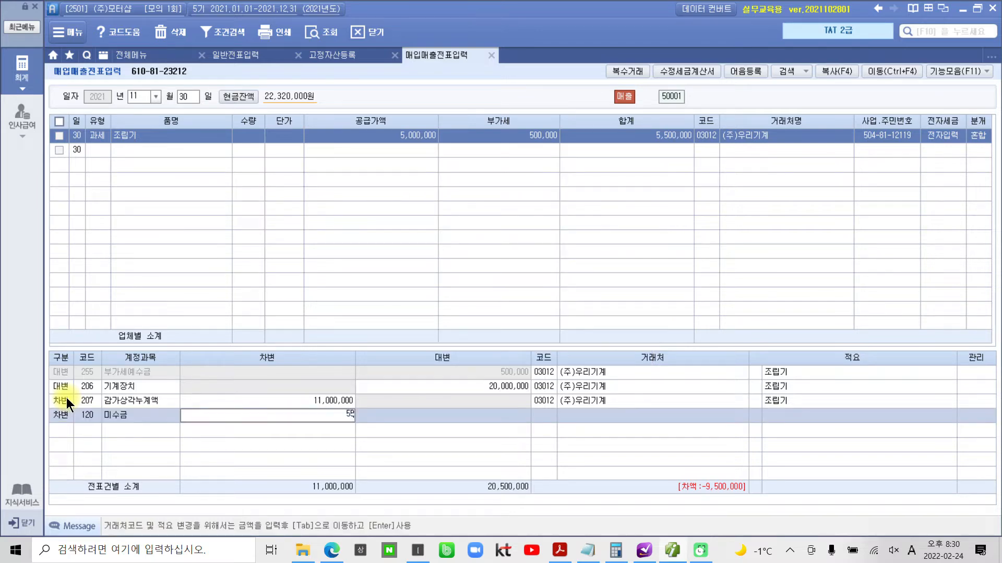
{"action": "type", "text": ",500,000"}
{"action": "key", "text": "Return"}
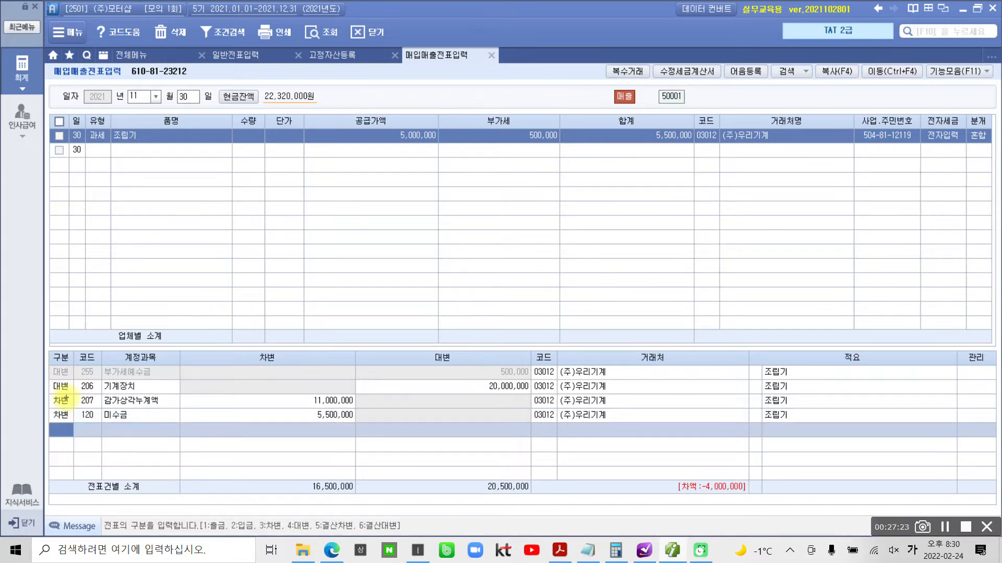
- Add a 차변 line for 950 유형자산처분손실 of 4,000,000 to balance the 조립기 voucher
{"action": "mouse_move", "coordinate": [678, 458]}
{"action": "left_mouse_down"}
{"action": "mouse_move", "coordinate": [639, 462]}
{"action": "mouse_move", "coordinate": [787, 489]}
{"action": "mouse_move", "coordinate": [694, 454]}
{"action": "mouse_move", "coordinate": [653, 457]}
{"action": "left_mouse_up"}
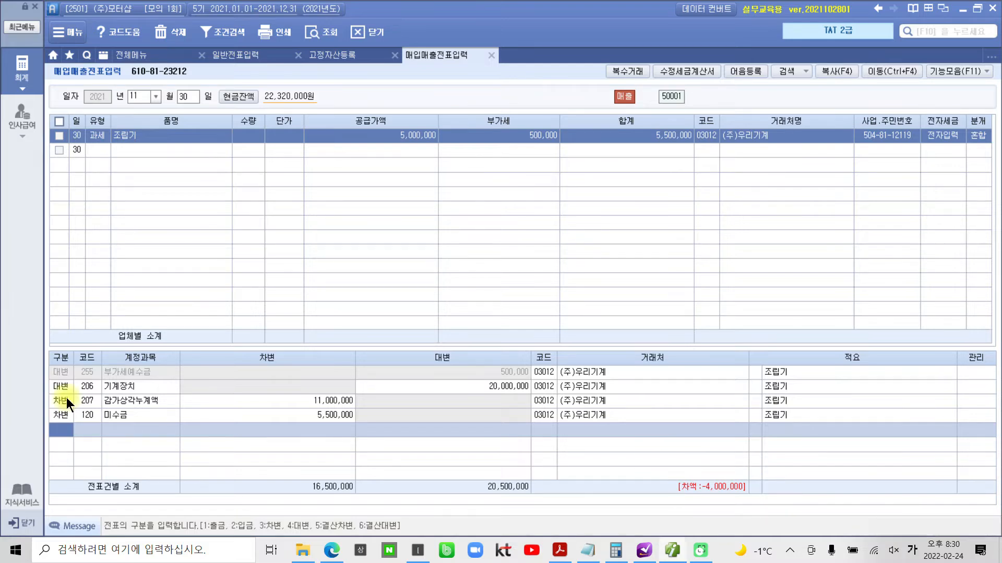
{"action": "type", "text": "3"}
{"action": "type", "text": "유형"}
{"action": "key", "text": "Return"}
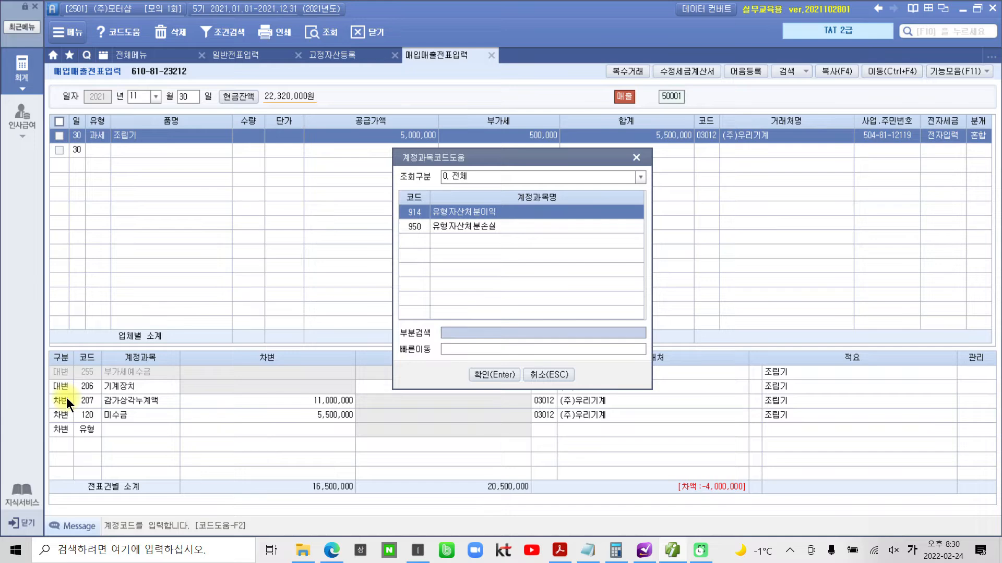
{"action": "key", "text": "Down"}
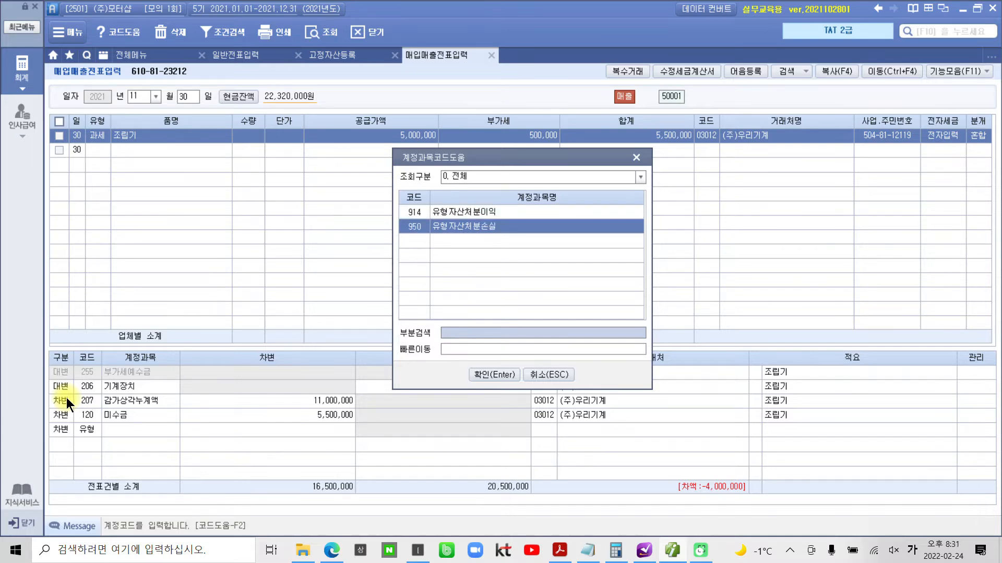
{"action": "key", "text": "Return"}
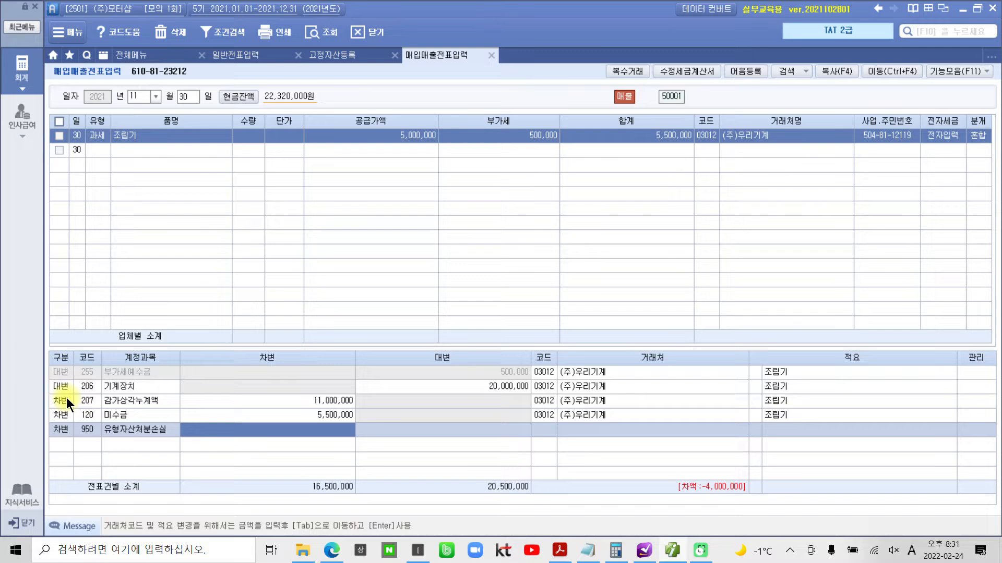
{"action": "type", "text": "4,000,000"}
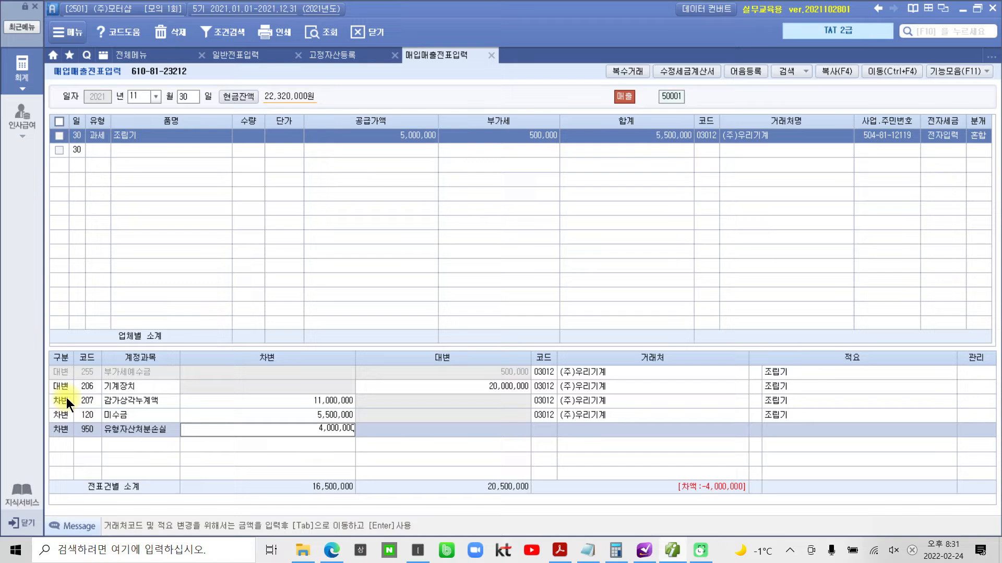
{"action": "key", "text": "Return"}
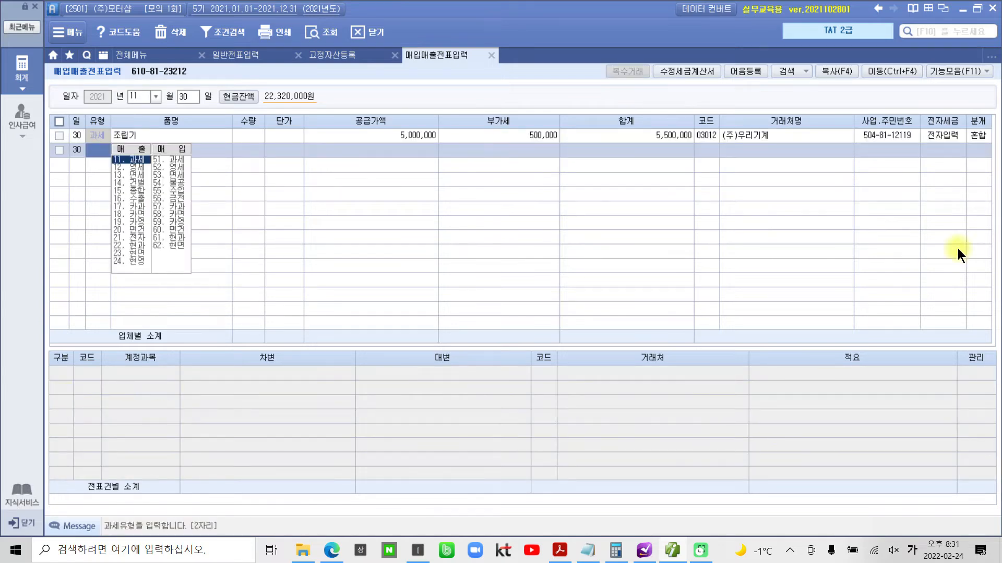
- Review the 조립기 voucher's 분개, frame its journal lines and both 전표건별 소계 totals with pen rectangles, and clear the marks
{"action": "left_click", "coordinate": [978, 139]}
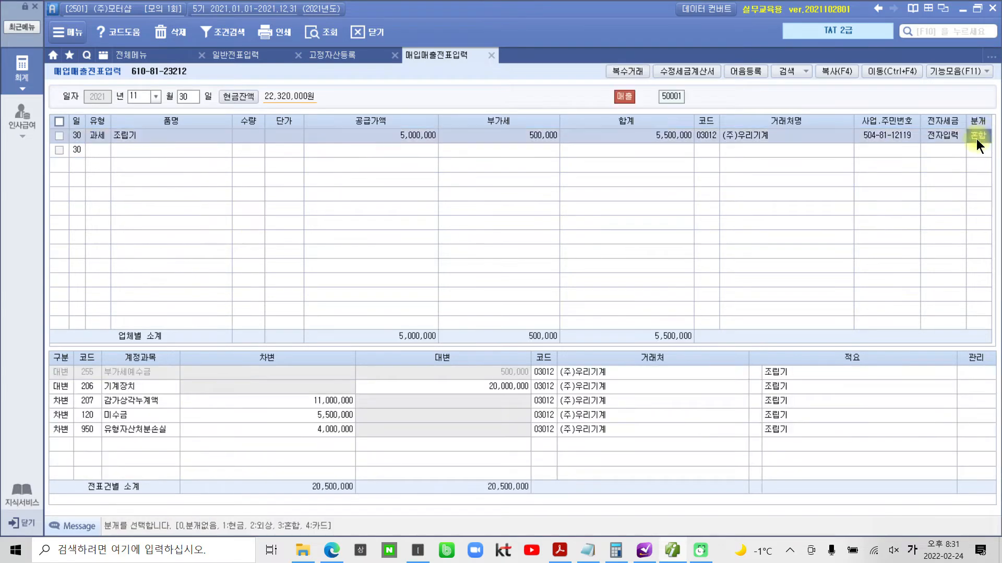
{"action": "left_click", "coordinate": [343, 431]}
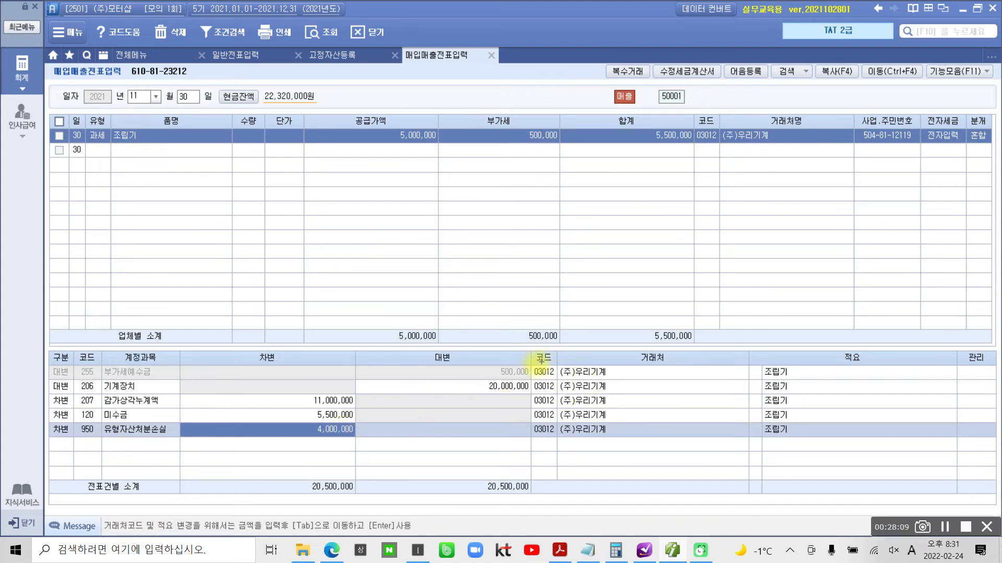
{"action": "mouse_move", "coordinate": [49, 358]}
{"action": "left_mouse_down"}
{"action": "mouse_move", "coordinate": [496, 440]}
{"action": "mouse_move", "coordinate": [612, 442]}
{"action": "left_mouse_up"}
{"action": "left_click_drag", "start_coordinate": [298, 475], "coordinate": [370, 498]}
{"action": "left_click_drag", "start_coordinate": [470, 475], "coordinate": [543, 501]}
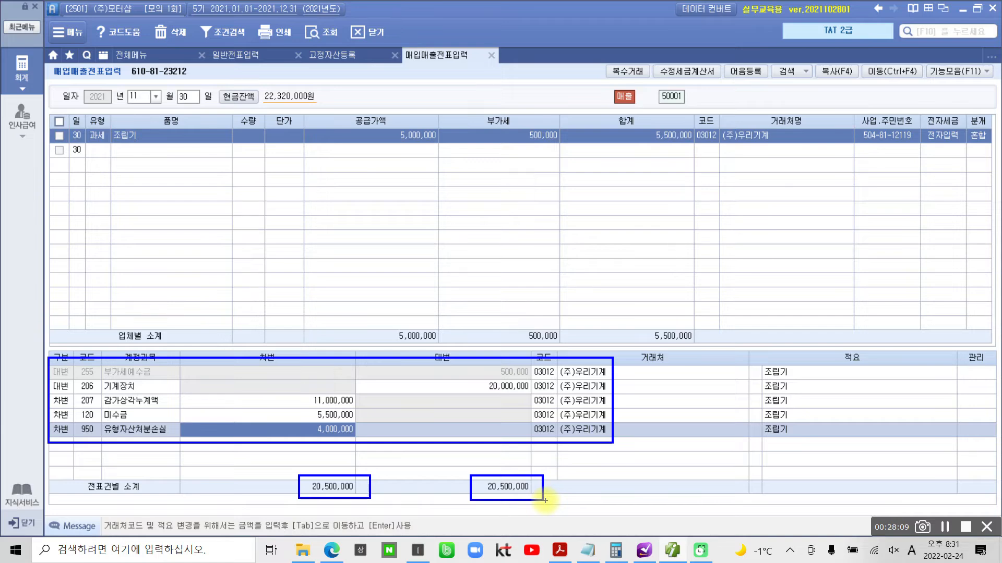
{"action": "key", "text": "Escape"}
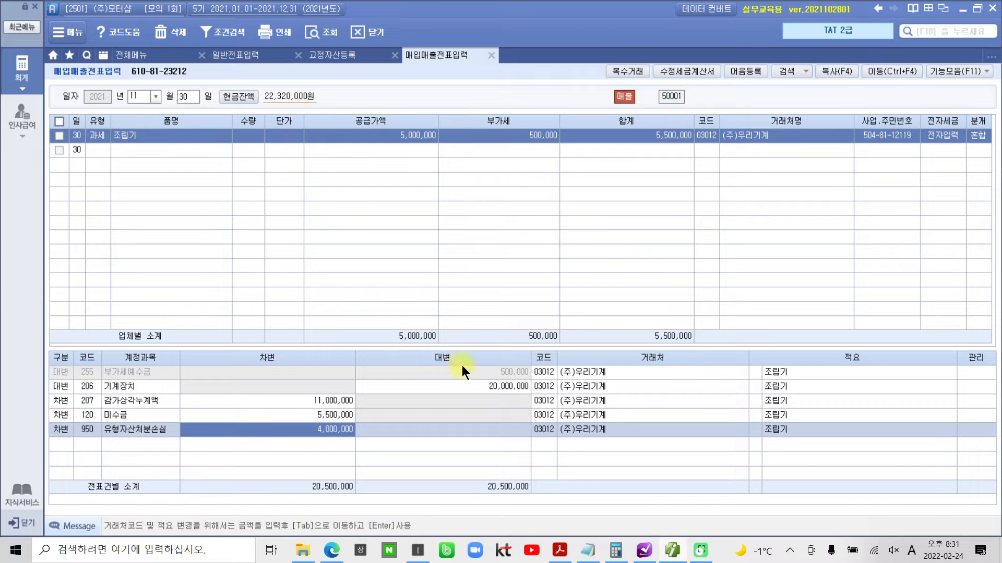
- Switch to the mock exam PDF in Acrobat Reader, find 문제 2 부가가치세, circle its heading and points, and clear the marks
{"action": "mouse_move", "coordinate": [678, 553]}
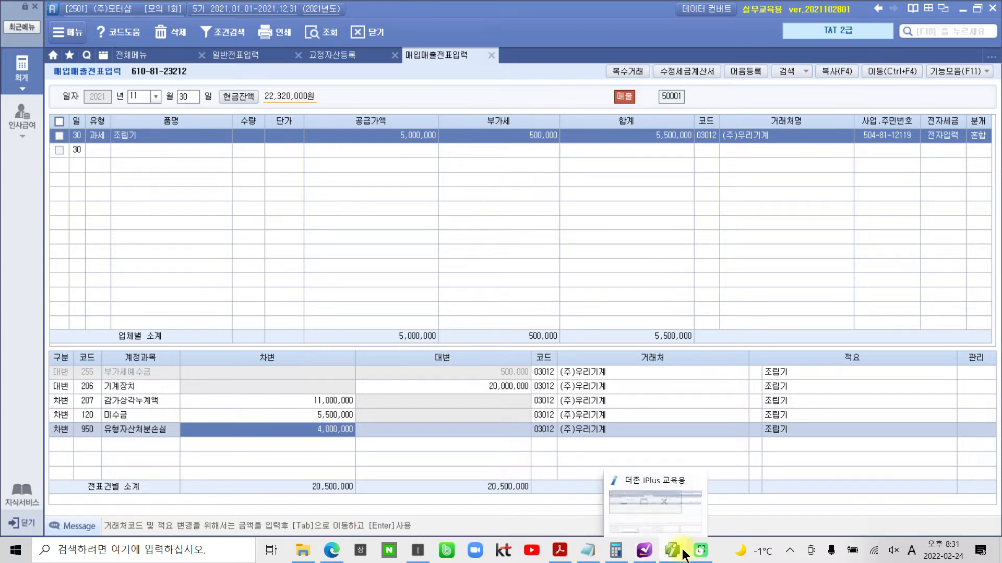
{"action": "left_click", "coordinate": [564, 557]}
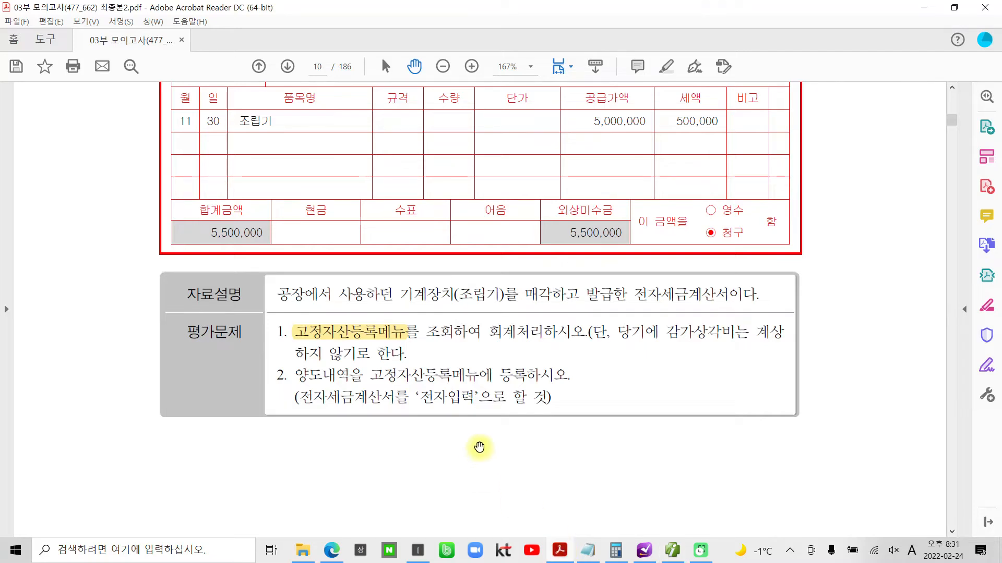
{"action": "scroll", "coordinate": [479, 447], "scroll_direction": "down", "scroll_amount": 3}
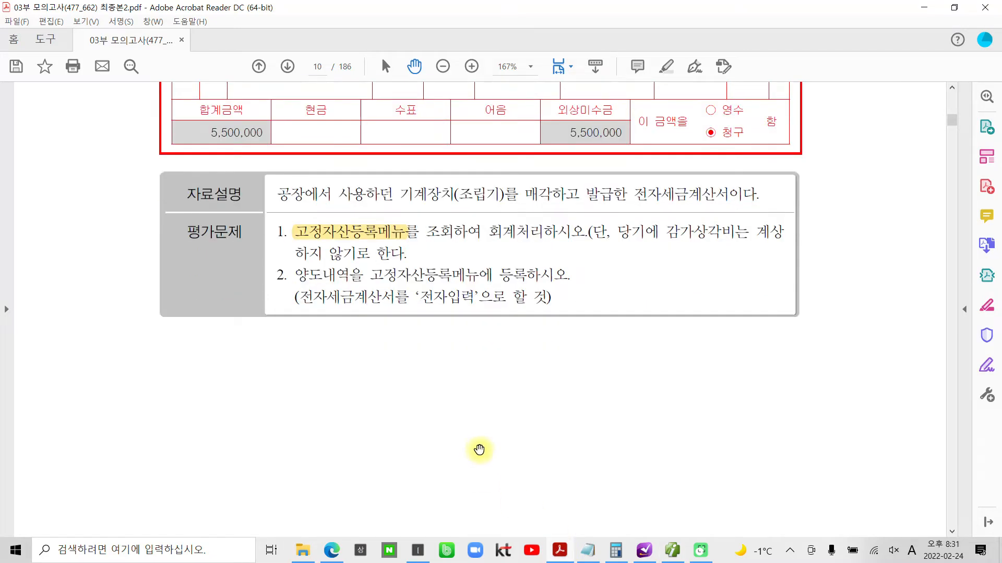
{"action": "scroll", "coordinate": [479, 462], "scroll_direction": "down", "scroll_amount": 3}
{"action": "scroll", "coordinate": [479, 463], "scroll_direction": "down", "scroll_amount": 8}
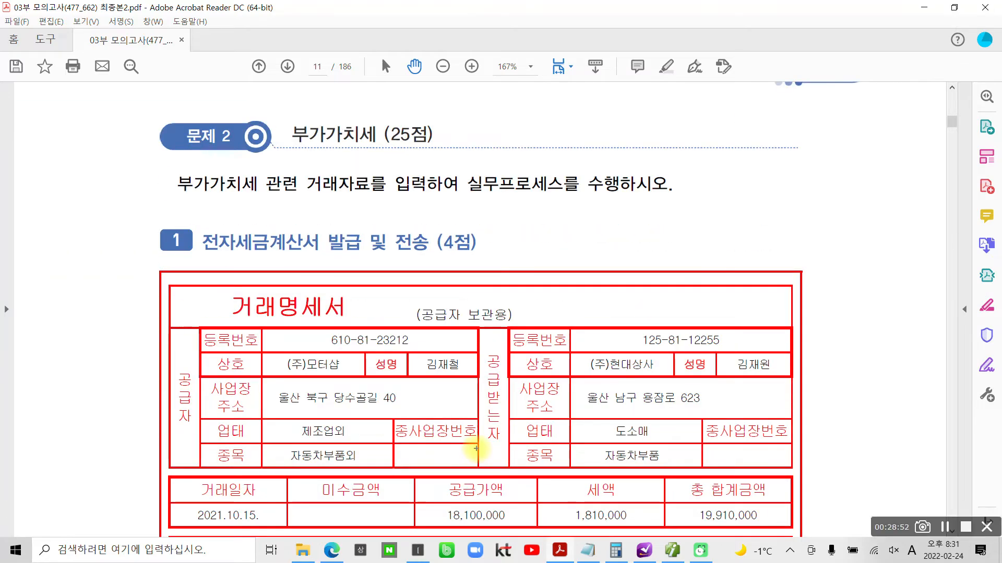
{"action": "mouse_move", "coordinate": [446, 137]}
{"action": "left_mouse_down"}
{"action": "mouse_move", "coordinate": [328, 163]}
{"action": "mouse_move", "coordinate": [346, 101]}
{"action": "mouse_move", "coordinate": [441, 134]}
{"action": "mouse_move", "coordinate": [387, 152]}
{"action": "mouse_move", "coordinate": [422, 116]}
{"action": "mouse_move", "coordinate": [423, 154]}
{"action": "left_mouse_up"}
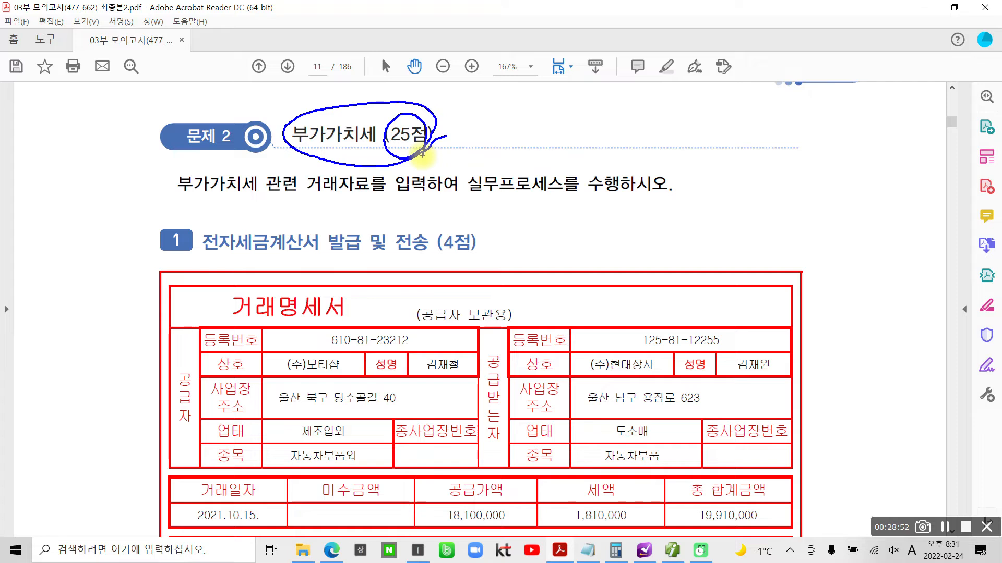
{"action": "key", "text": "Escape"}
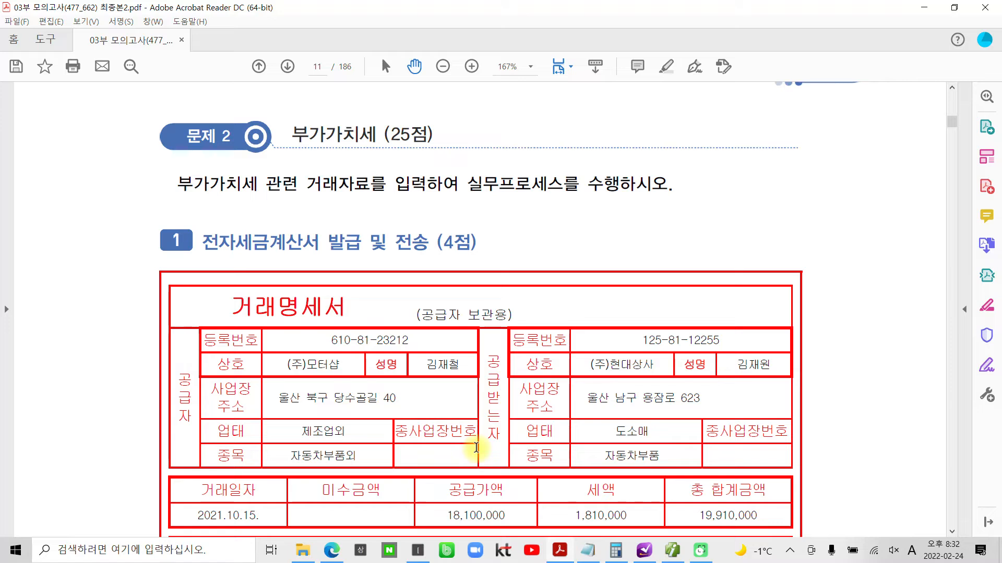
- Highlight the heading text "전자세금계산서 발급 및 전송" of 문제 2 item 1
{"action": "scroll", "coordinate": [454, 449], "scroll_direction": "down", "scroll_amount": 3}
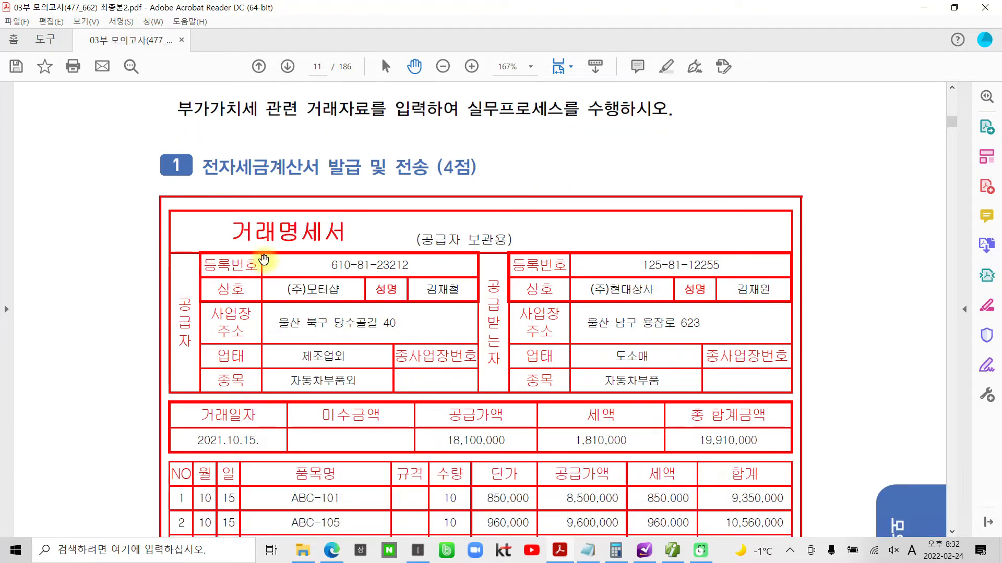
{"action": "left_click_drag", "start_coordinate": [207, 170], "coordinate": [428, 170]}
{"action": "right_click", "coordinate": [419, 171]}
{"action": "left_click", "coordinate": [449, 206]}
- Highlight "거래명세서에 의해 전표를 입력하시오." in 평가문제 1
{"action": "scroll", "coordinate": [396, 321], "scroll_direction": "down", "scroll_amount": 10}
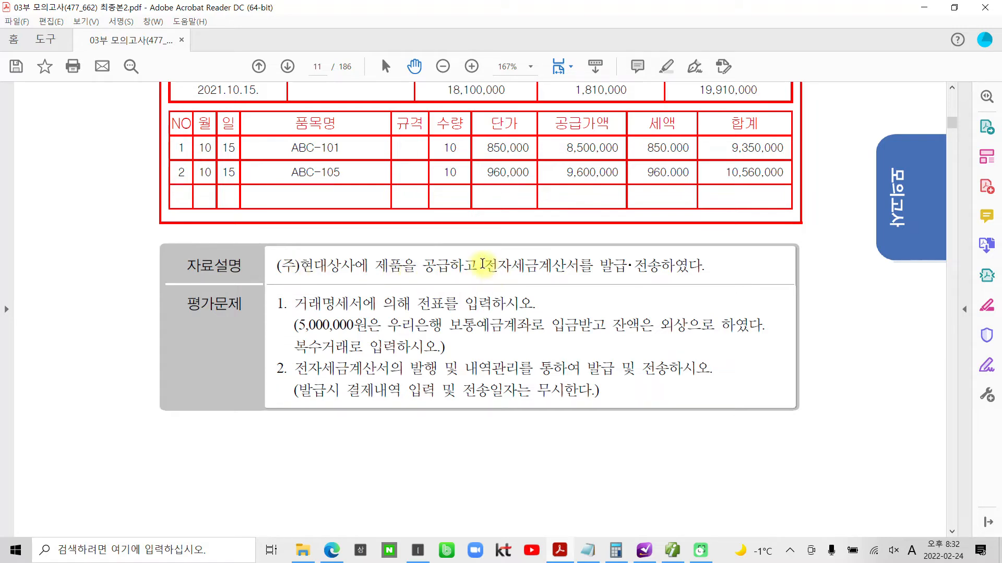
{"action": "left_click_drag", "start_coordinate": [482, 264], "coordinate": [703, 266]}
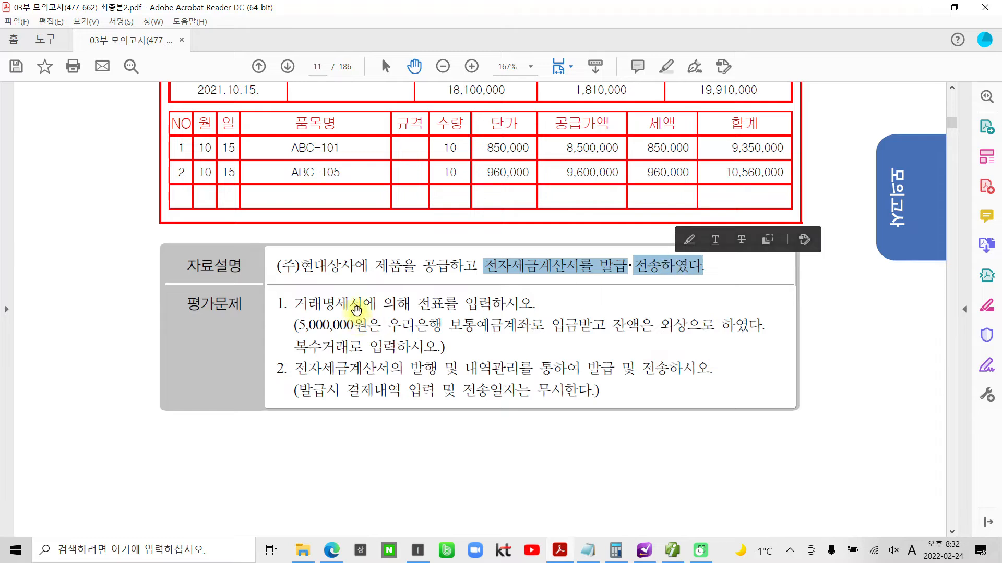
{"action": "left_click", "coordinate": [312, 307]}
{"action": "left_click_drag", "start_coordinate": [295, 304], "coordinate": [486, 309]}
{"action": "right_click", "coordinate": [485, 309]}
{"action": "left_click", "coordinate": [516, 347]}
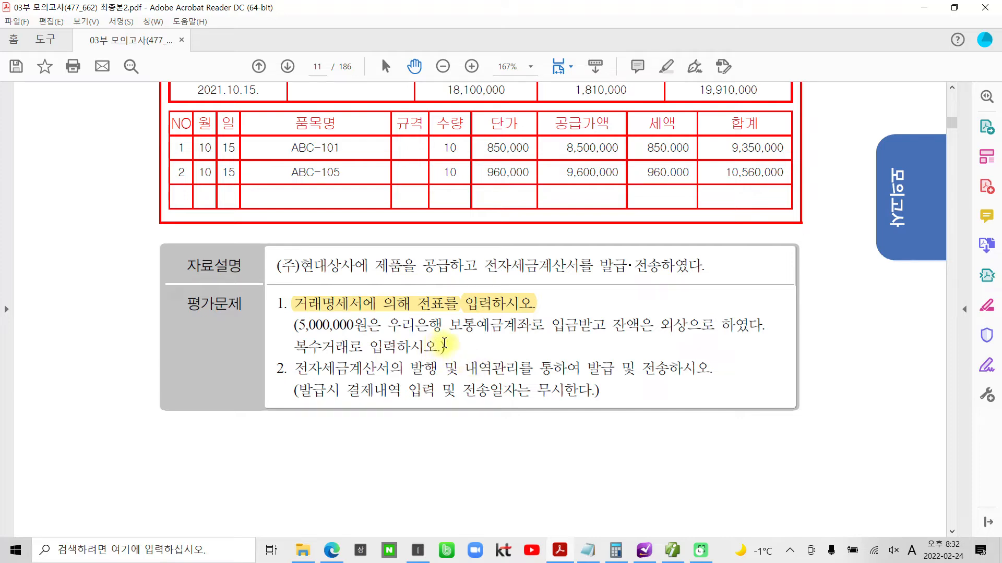
- Highlight "전자세금계산서의 발행 및 내역관리를" in 평가문제 2
{"action": "left_click_drag", "start_coordinate": [299, 368], "coordinate": [531, 370]}
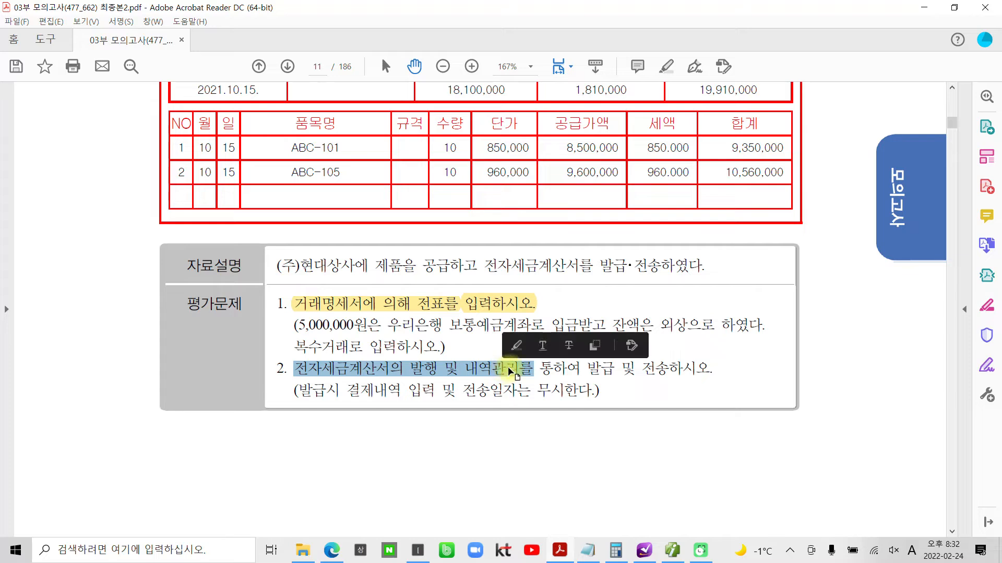
{"action": "right_click", "coordinate": [510, 371]}
{"action": "left_click", "coordinate": [568, 408]}
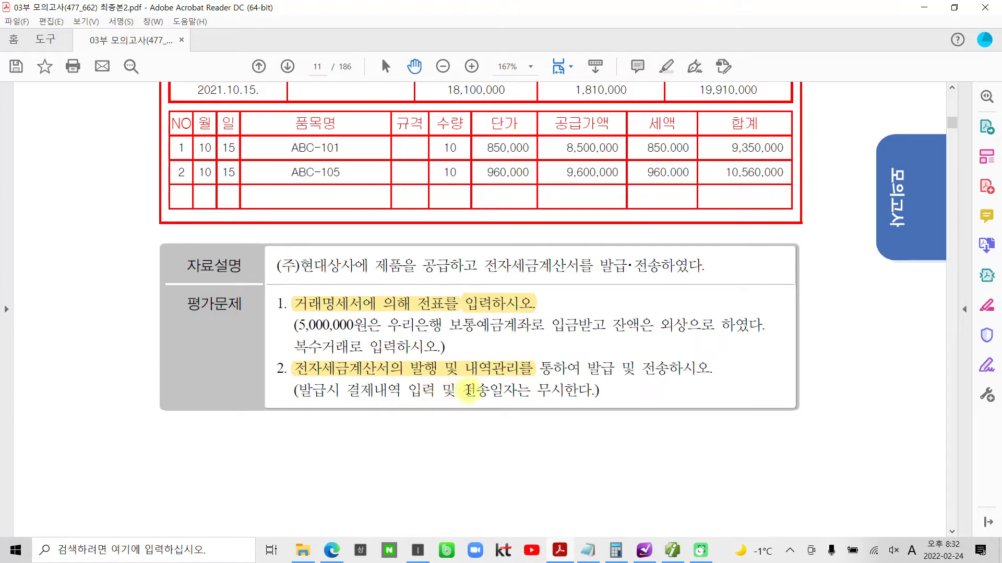
- Switch to 매입매출전표입력 in 더존 iPlus and start a sales voucher dated 10월 15일 with type 11 과세
{"action": "scroll", "coordinate": [402, 402], "scroll_direction": "up", "scroll_amount": 3}
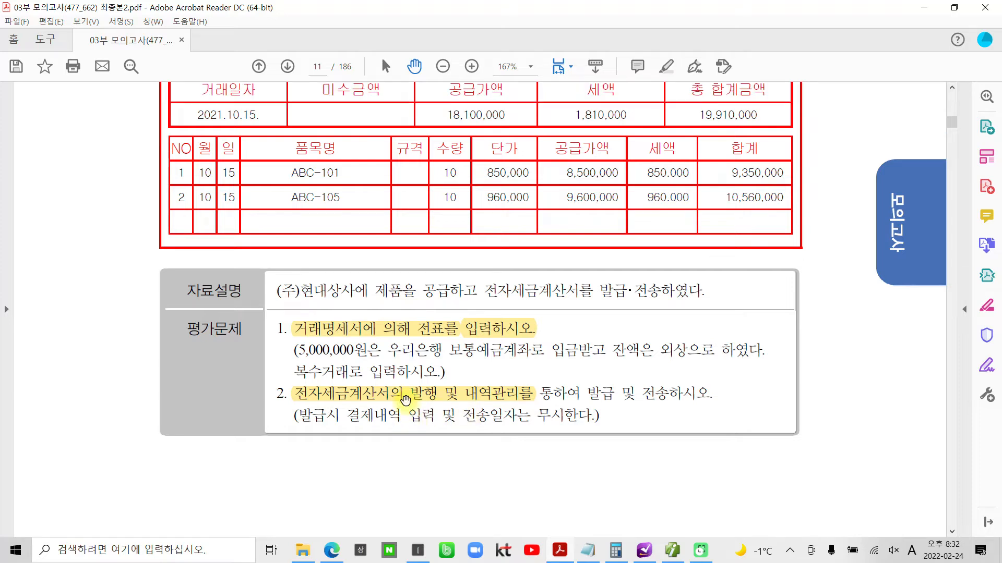
{"action": "scroll", "coordinate": [383, 423], "scroll_direction": "up", "scroll_amount": 3}
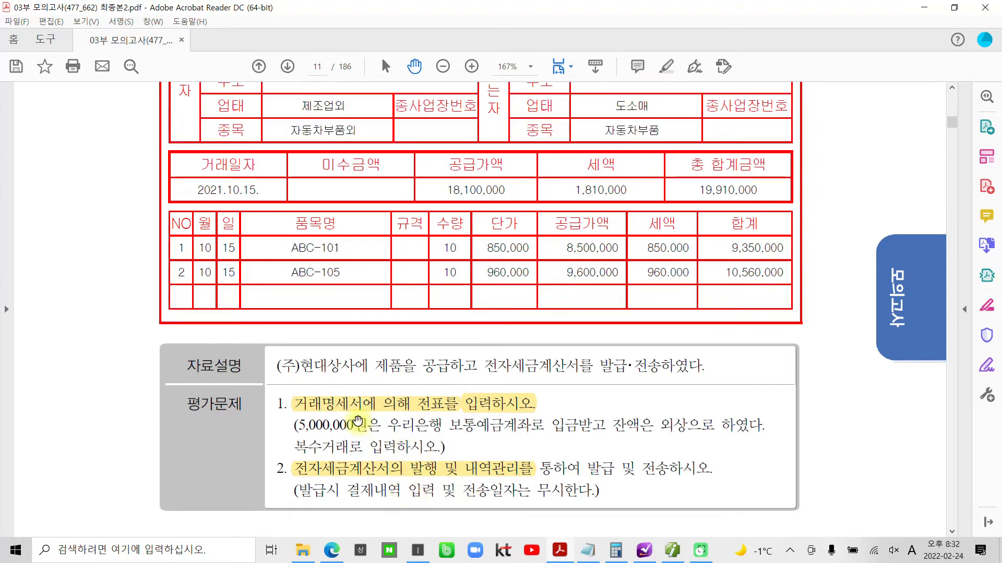
{"action": "scroll", "coordinate": [373, 427], "scroll_direction": "up", "scroll_amount": 2}
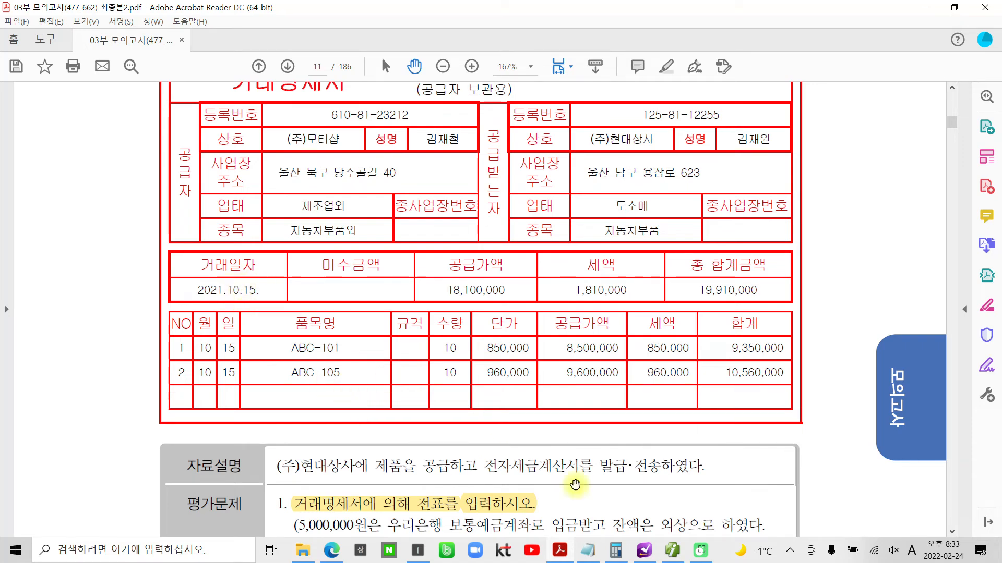
{"action": "left_click", "coordinate": [671, 552]}
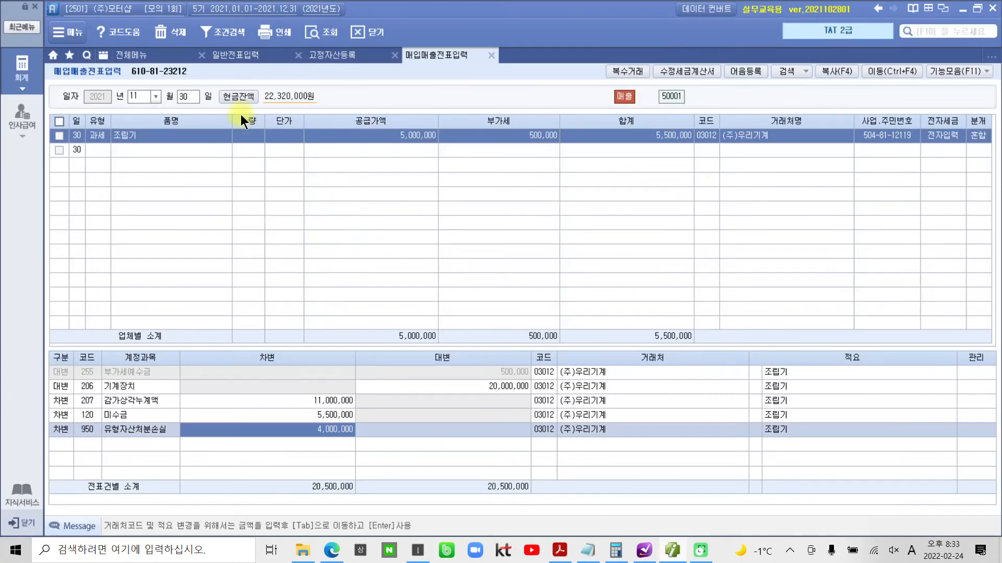
{"action": "left_click", "coordinate": [134, 98]}
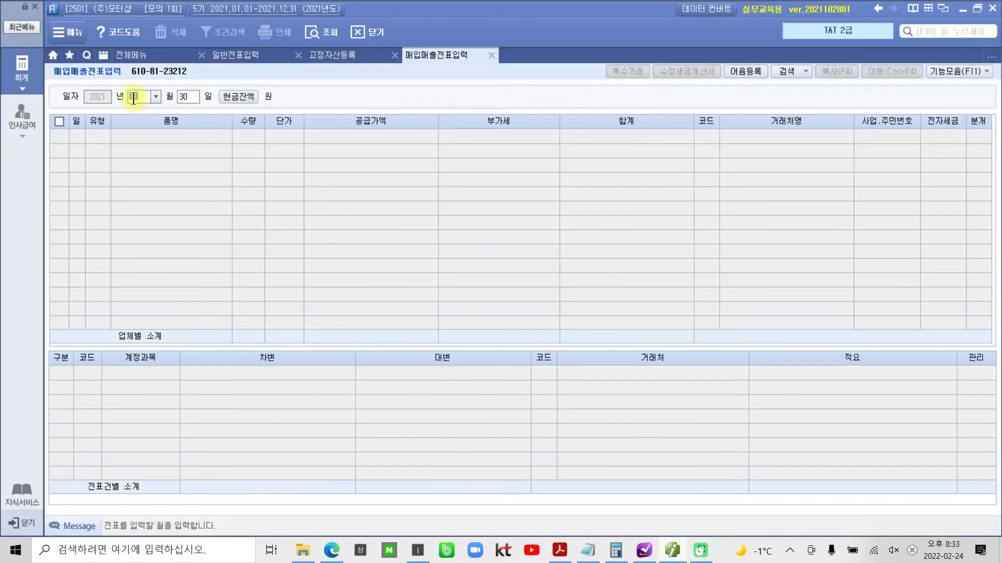
{"action": "type", "text": "10"}
{"action": "type", "text": "15"}
{"action": "key", "text": "Return"}
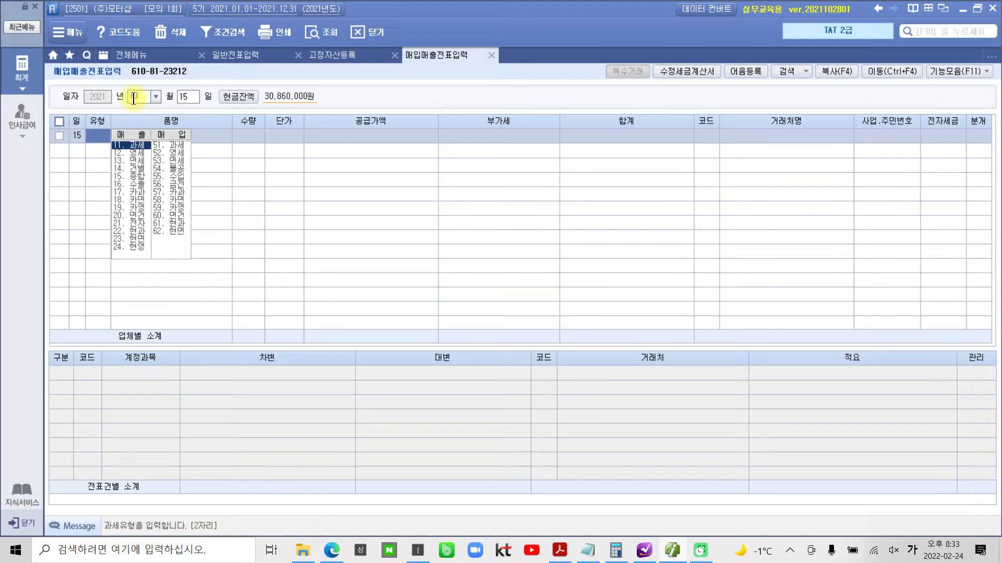
{"action": "type", "text": "11"}
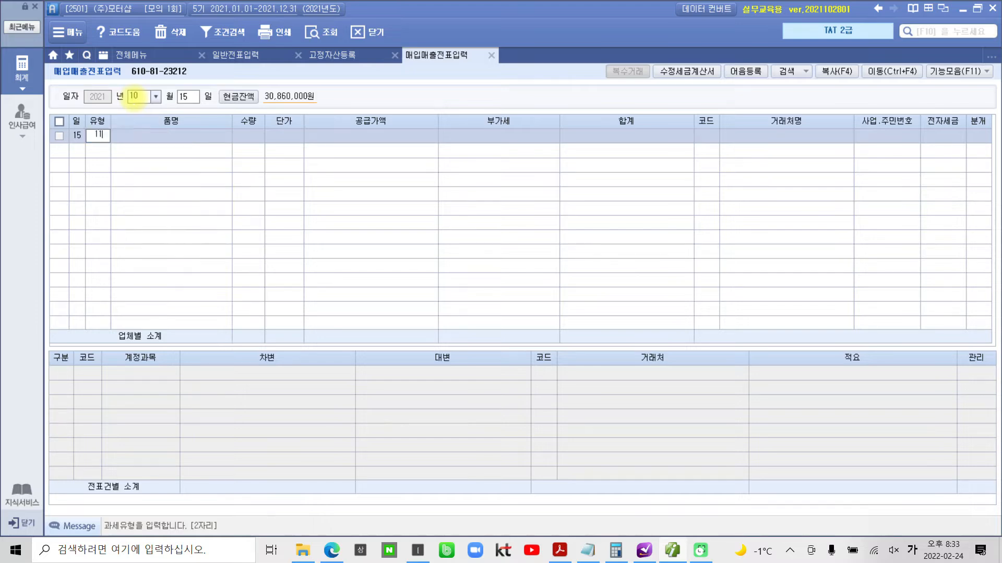
{"action": "key", "text": "Return"}
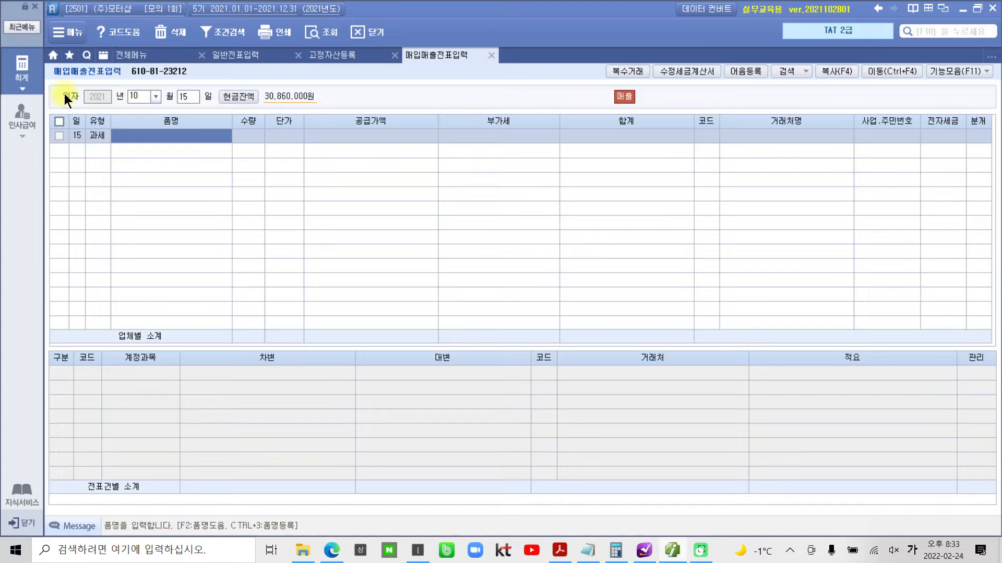
- Open 복수거래 for the voucher and enter item ABC-101 with quantity 10 and unit price 850,000
{"action": "left_click", "coordinate": [625, 73]}
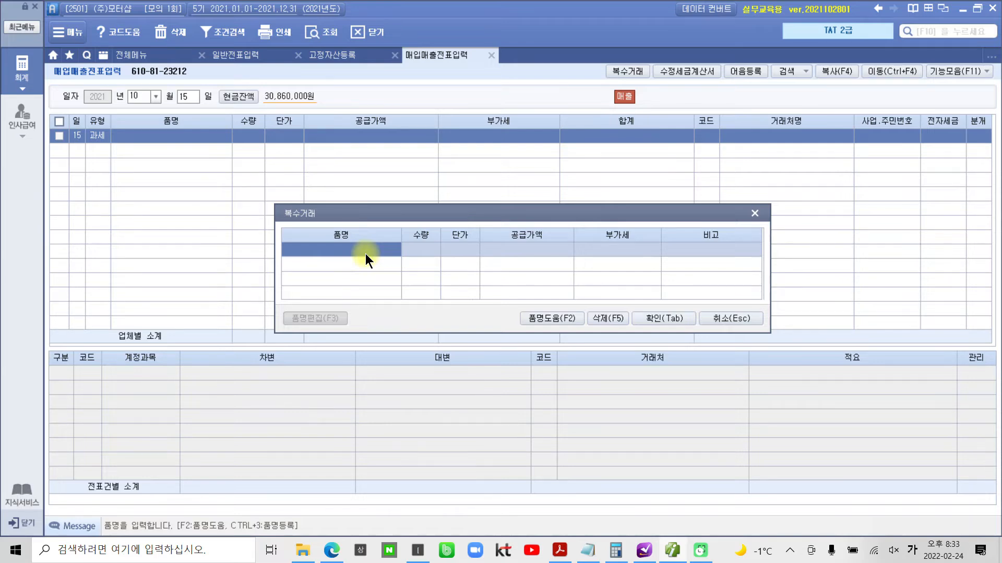
{"action": "key", "text": "Hangul"}
{"action": "type", "text": "ABC"}
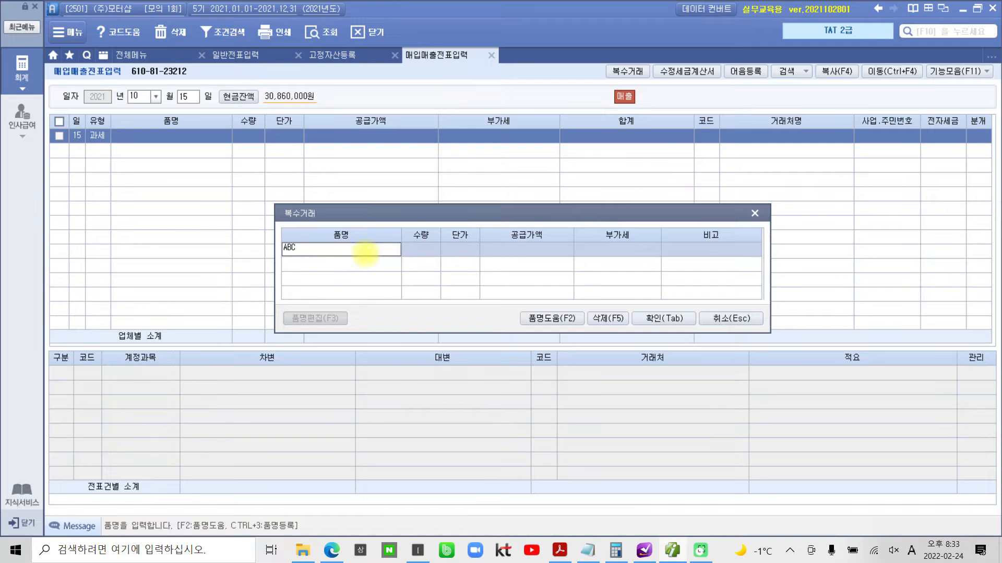
{"action": "type", "text": "-101"}
{"action": "key", "text": "Return"}
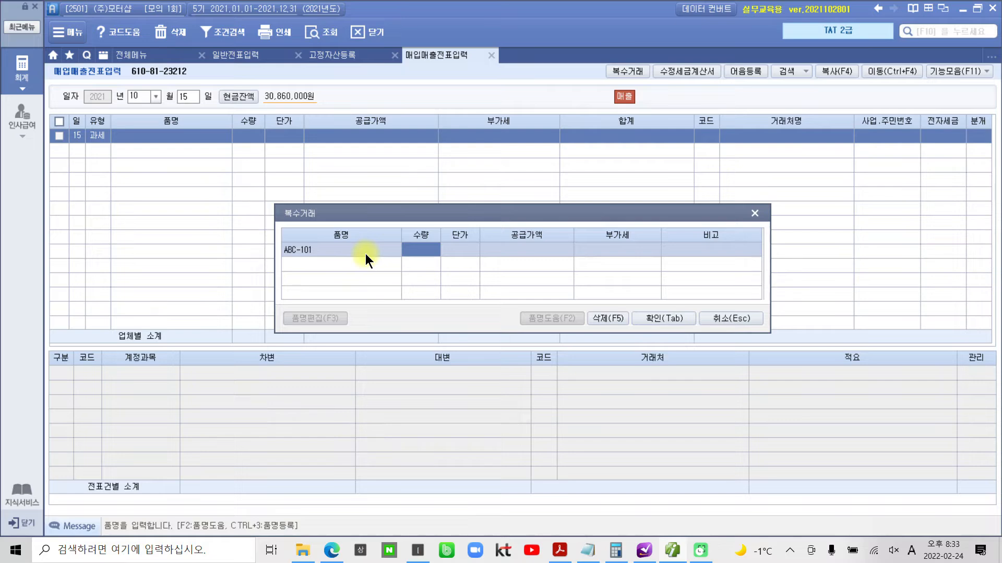
{"action": "type", "text": "10"}
{"action": "key", "text": "Return"}
{"action": "type", "text": "850,000"}
{"action": "key", "text": "Return"}
{"action": "key", "text": "Return"}
{"action": "key", "text": "Return"}
{"action": "key", "text": "Return"}
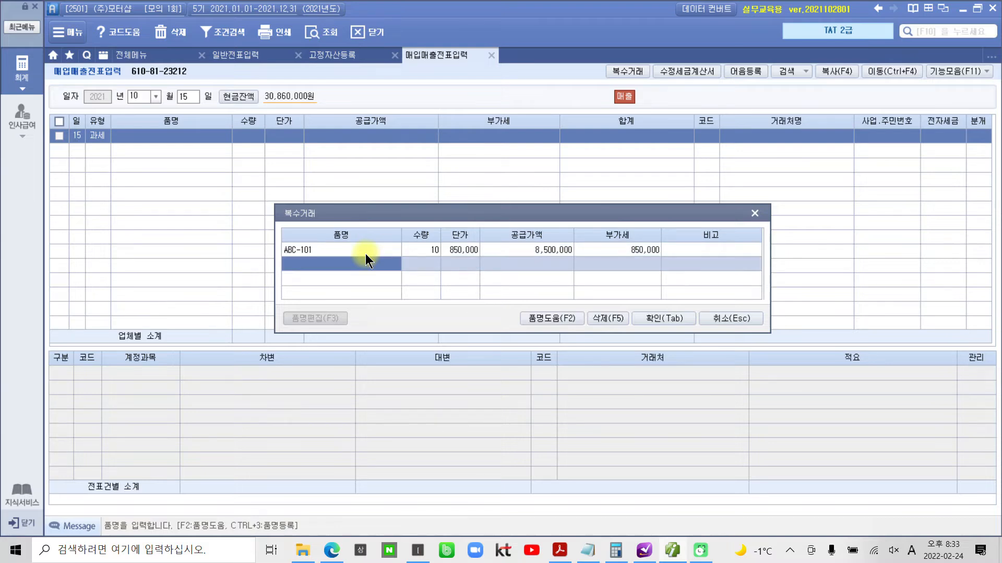
- Add 복수거래 item ABC-105 with quantity 10 and unit price 960,000, apply the items, and box the voucher's 합계 amount
{"action": "type", "text": "AB"}
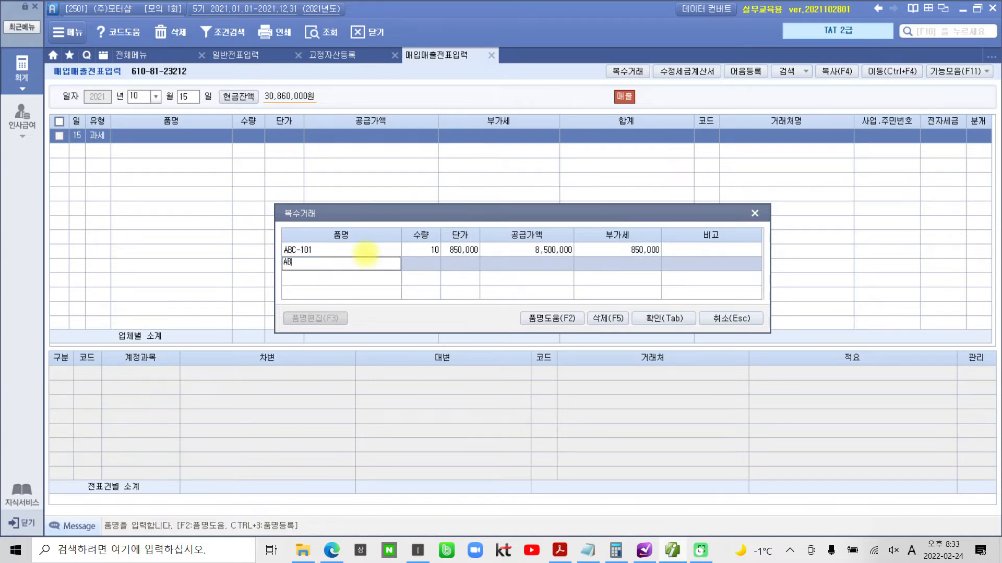
{"action": "type", "text": "C-105"}
{"action": "key", "text": "Return"}
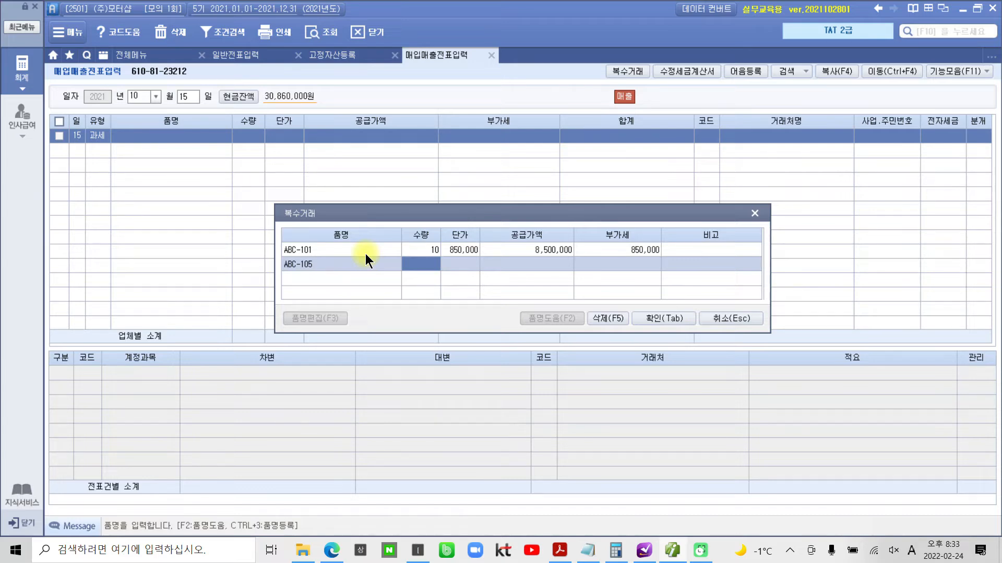
{"action": "type", "text": "10"}
{"action": "key", "text": "Return"}
{"action": "type", "text": "960,000"}
{"action": "key", "text": "Return"}
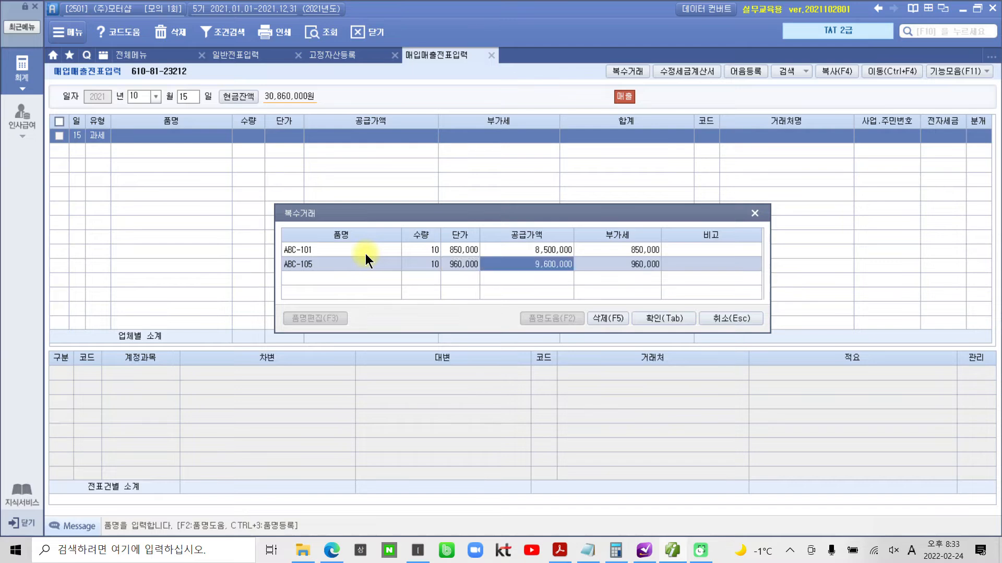
{"action": "left_click", "coordinate": [640, 313]}
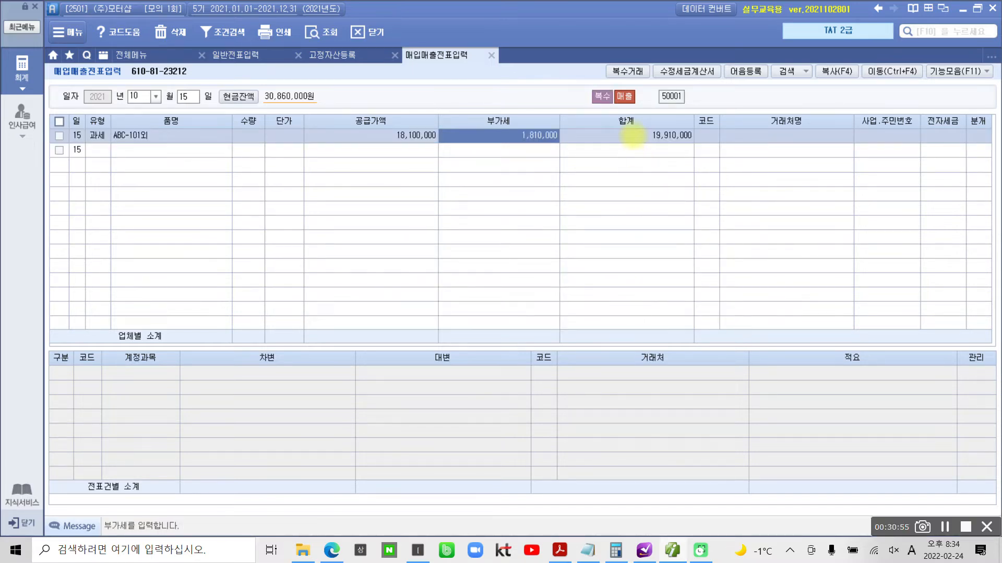
{"action": "left_click_drag", "start_coordinate": [632, 123], "coordinate": [700, 151]}
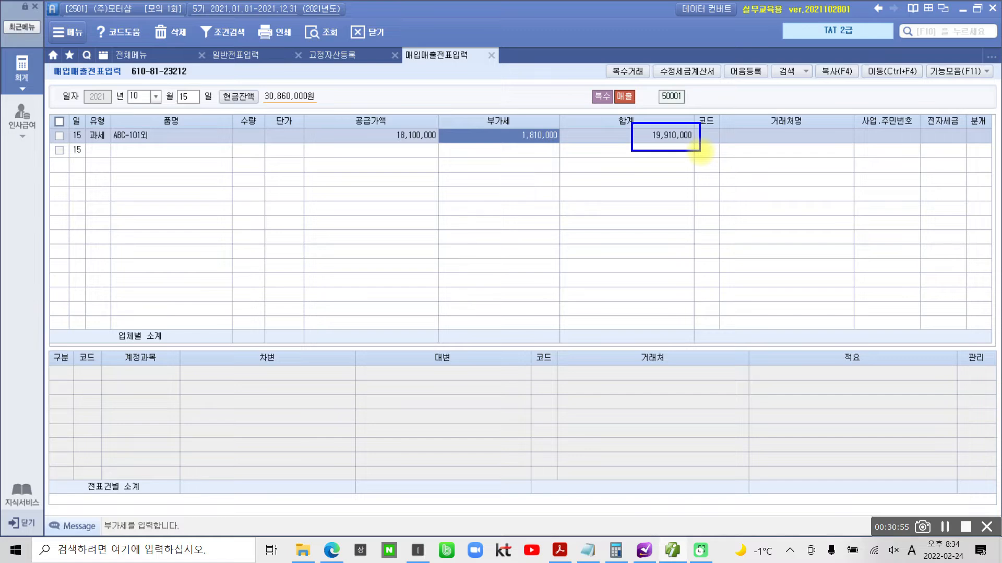
- Set the voucher's 거래처 to (주)현대상사 by searching for "현대"
{"action": "left_click", "coordinate": [715, 134]}
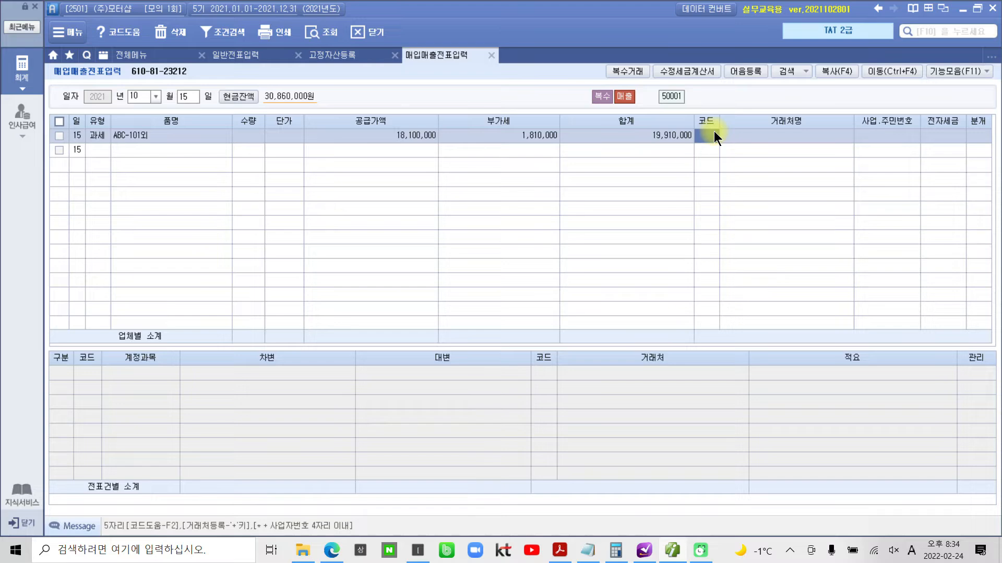
{"action": "type", "text": "gks"}
{"action": "key", "text": "BackSpace"}
{"action": "key", "text": "BackSpace"}
{"action": "key", "text": "BackSpace"}
{"action": "key", "text": "Hangul"}
{"action": "type", "text": "현대"}
{"action": "key", "text": "Return"}
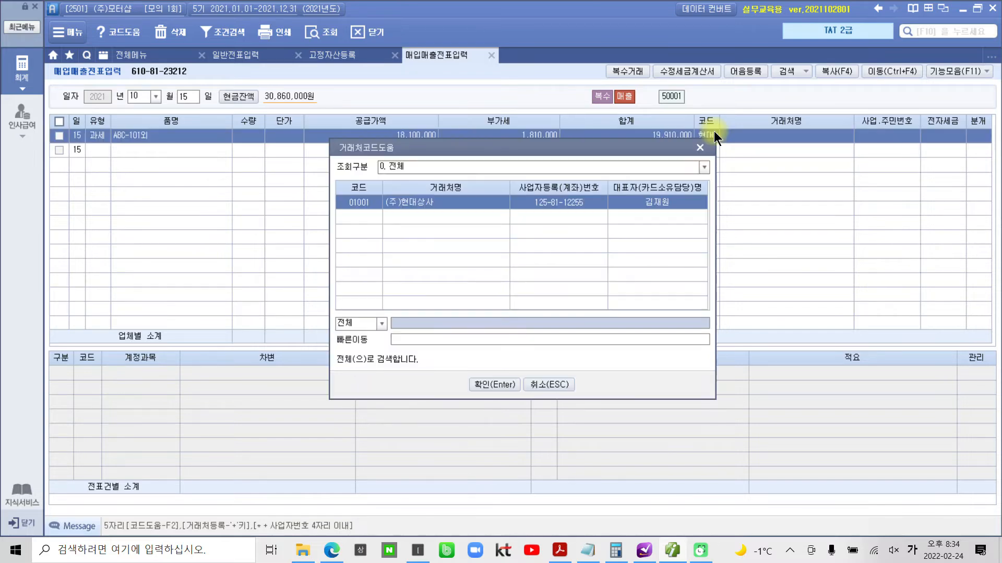
{"action": "key", "text": "Return"}
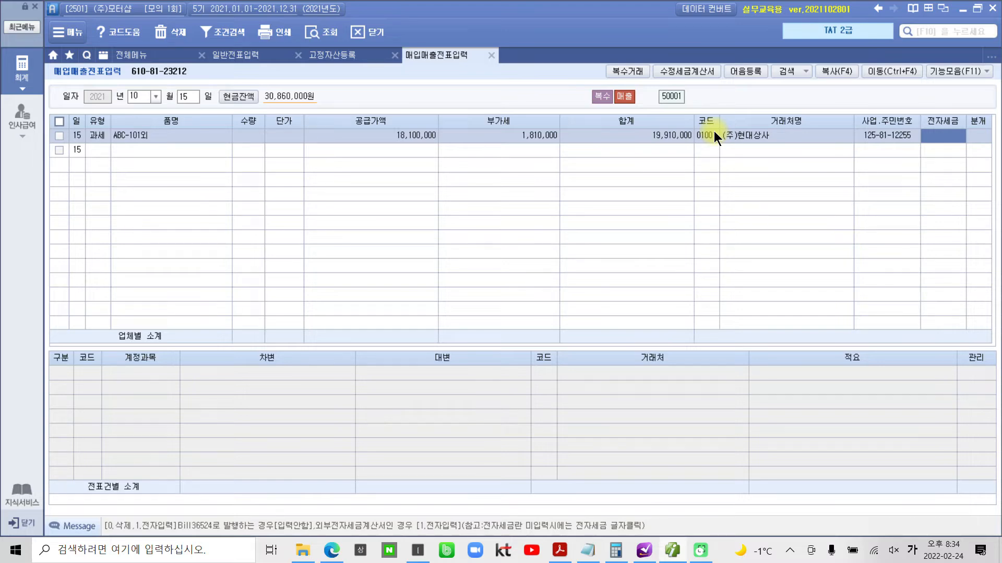
- Leave 전자세금 blank and set the voucher's 분개 to 3 혼합
{"action": "key", "text": "Return"}
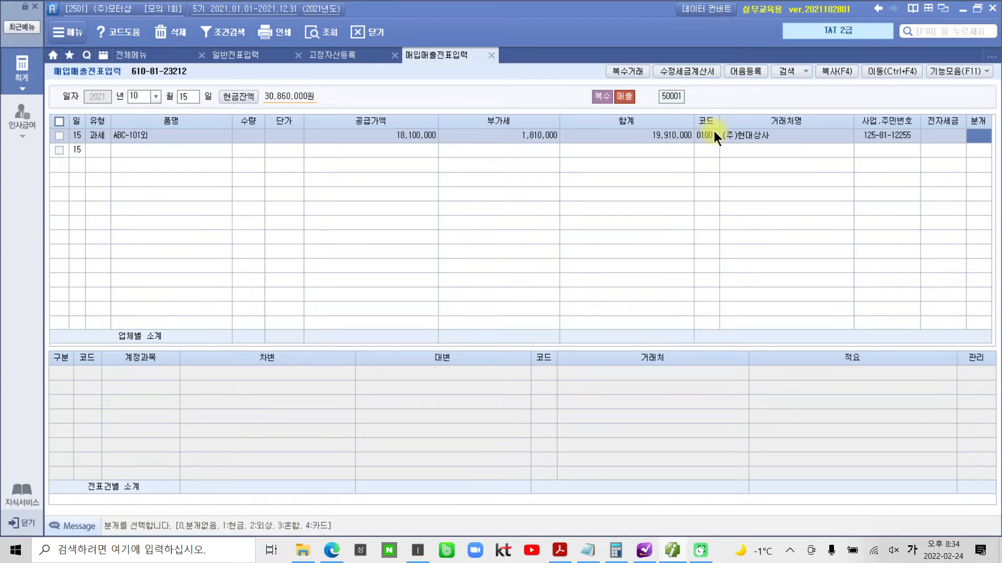
{"action": "type", "text": "3"}
{"action": "key", "text": "Return"}
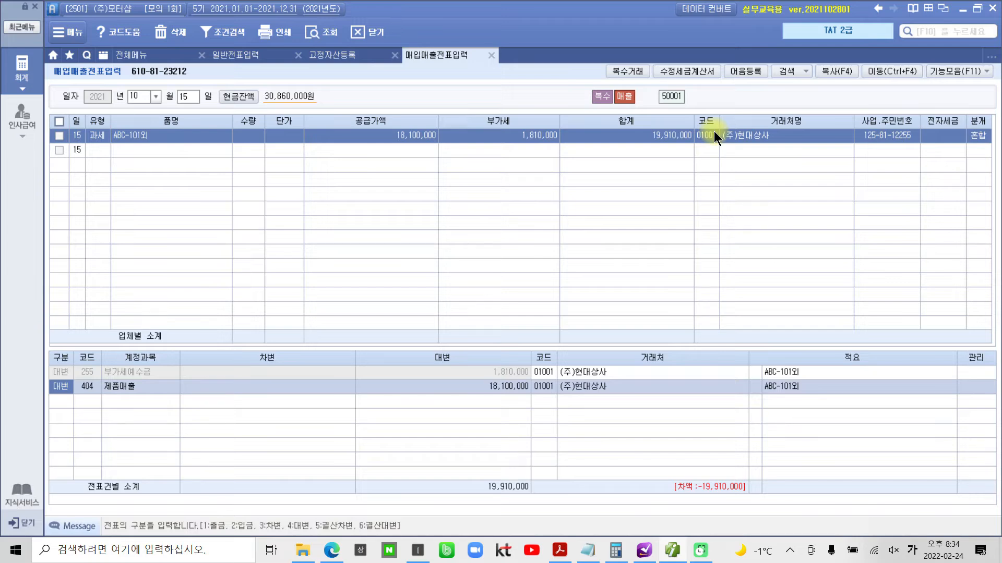
- Add a 차변 line for 103 보통예금 of 5,000,000 with 우리은행(보통) as its 거래처
{"action": "key", "text": "Down"}
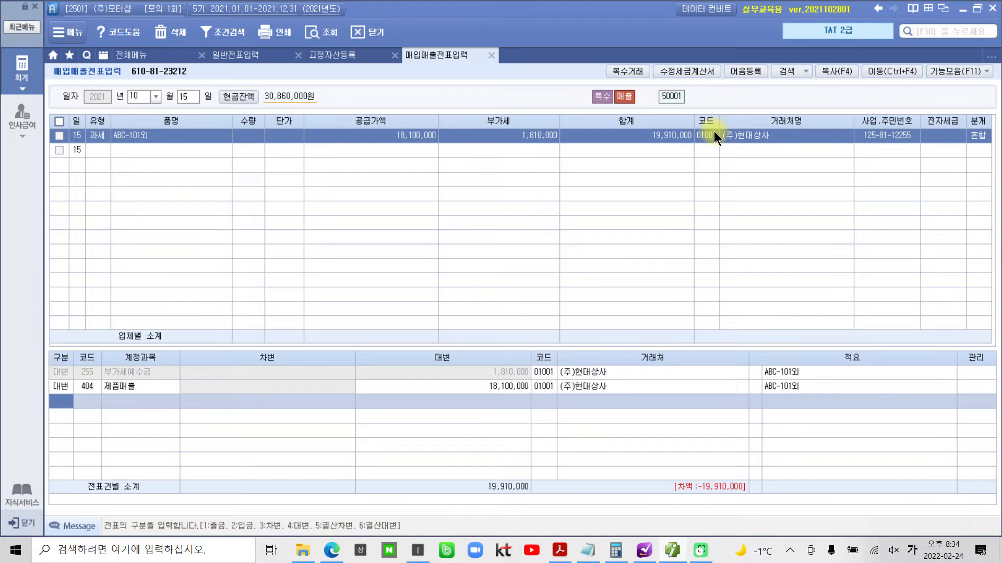
{"action": "type", "text": "3103"}
{"action": "key", "text": "Return"}
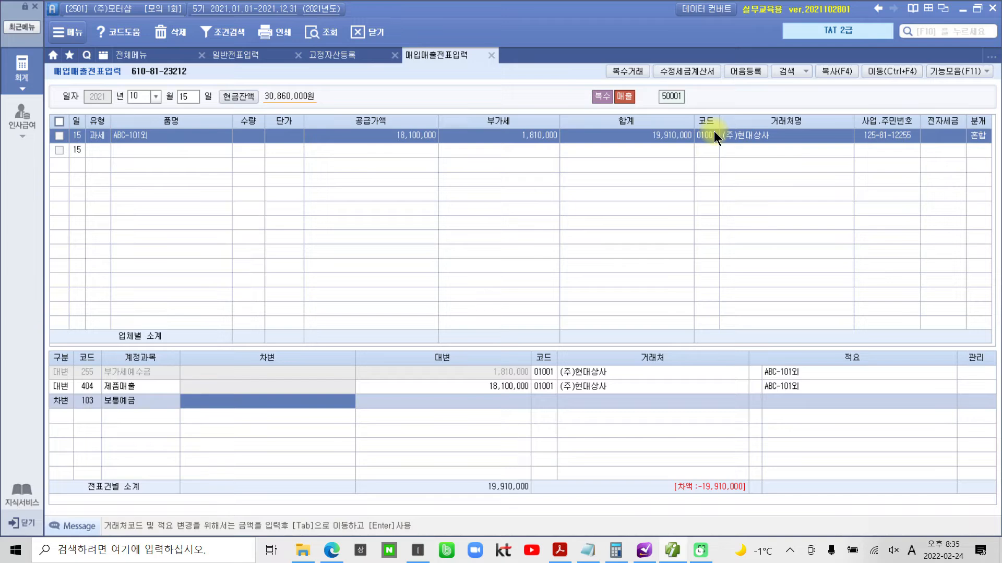
{"action": "type", "text": "5000000"}
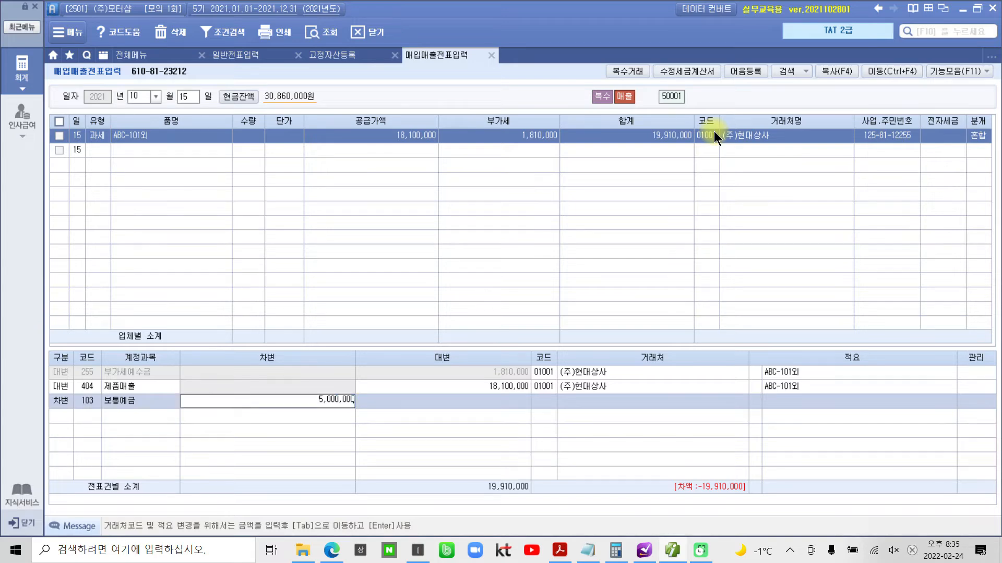
{"action": "key", "text": "Return"}
{"action": "type", "text": "우리"}
{"action": "key", "text": "Return"}
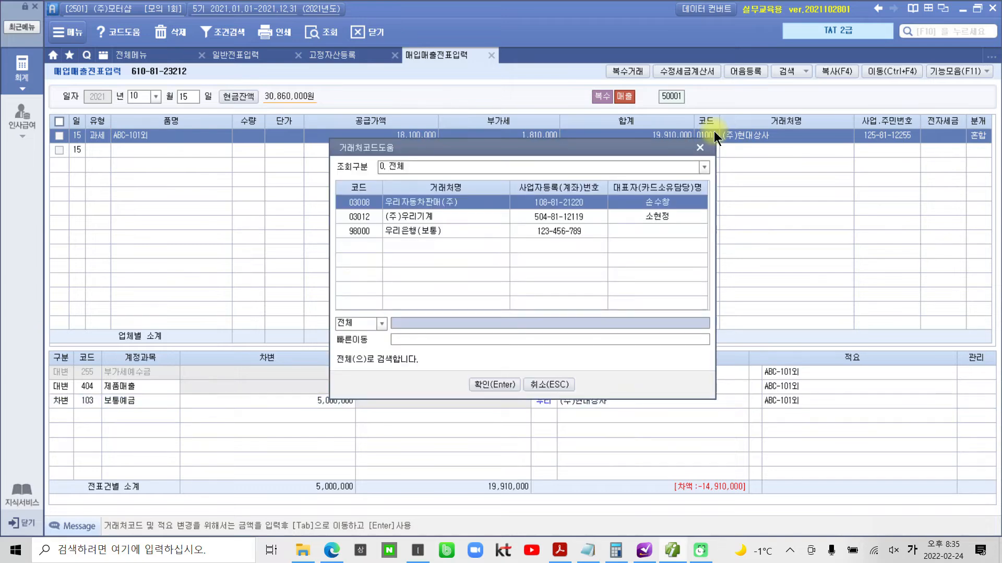
{"action": "key", "text": "Down"}
{"action": "key", "text": "Down"}
{"action": "key", "text": "Return"}
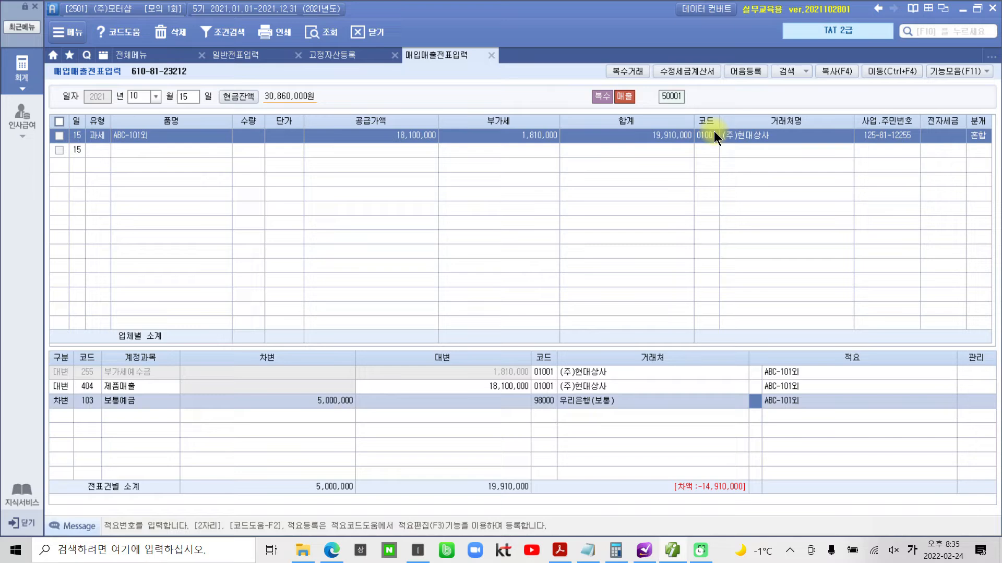
{"action": "key", "text": "Return"}
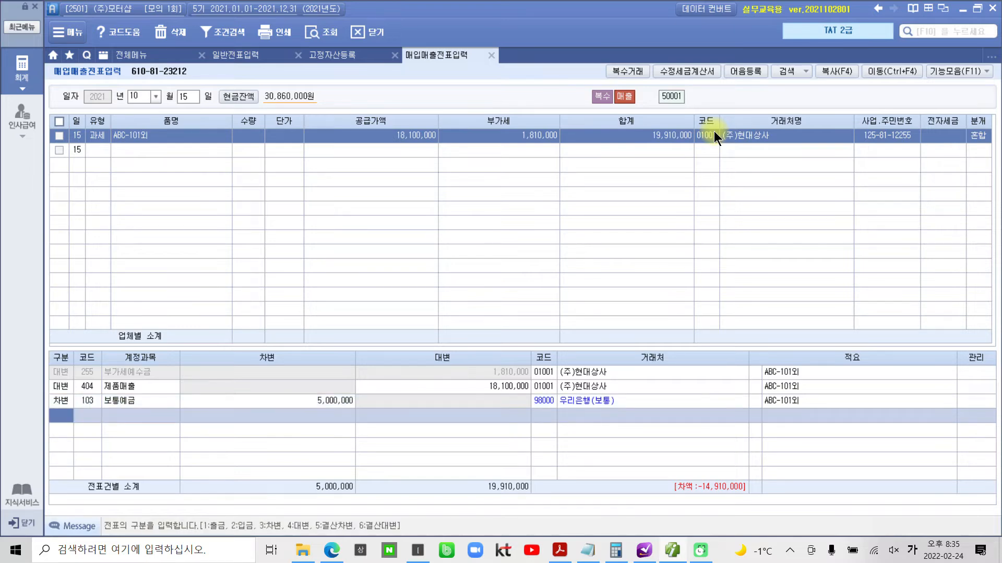
- Add a 차변 line for 108 외상매출금 of 14,910,000 to (주)현대상사 and circle the journal entry
{"action": "type", "text": "3"}
{"action": "key", "text": "Return"}
{"action": "type", "text": "108"}
{"action": "key", "text": "Return"}
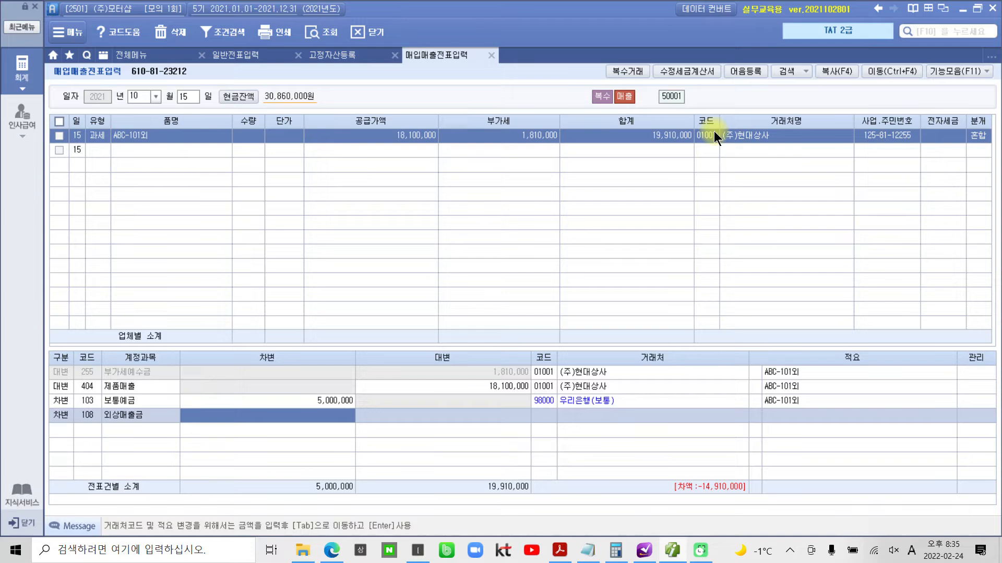
{"action": "type", "text": "14,9"}
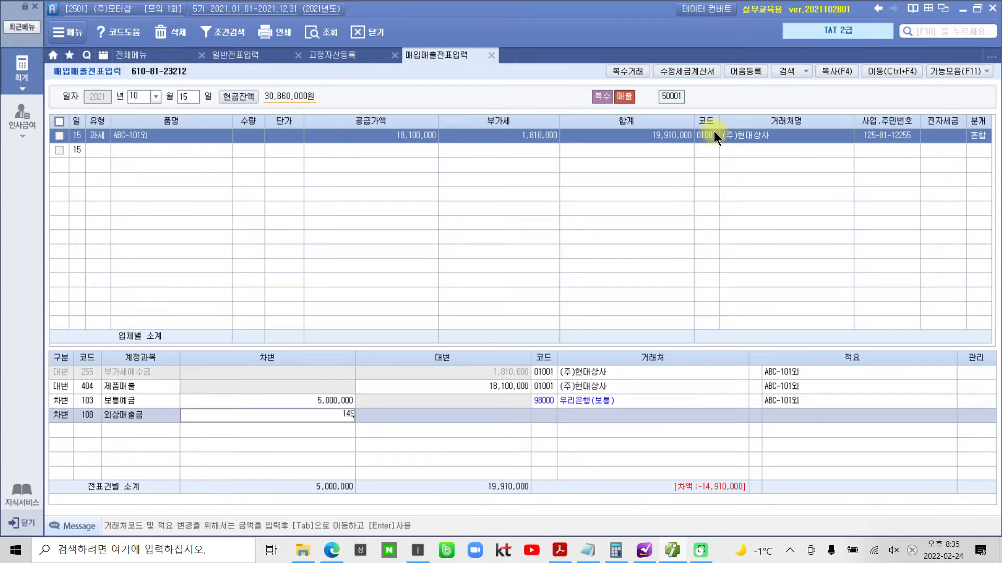
{"action": "type", "text": "10,000"}
{"action": "key", "text": "Tab"}
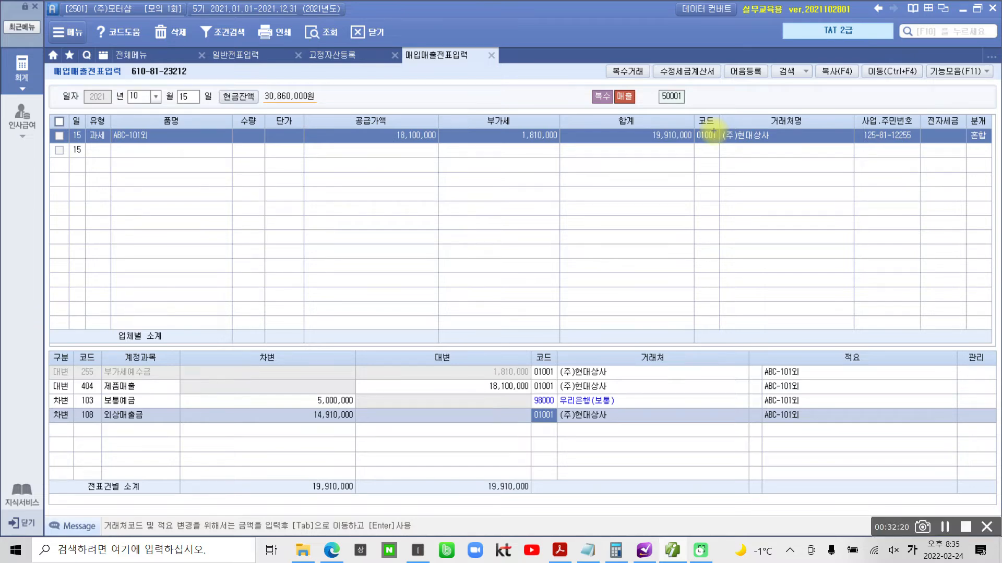
{"action": "mouse_move", "coordinate": [46, 348]}
{"action": "left_mouse_down"}
{"action": "mouse_move", "coordinate": [89, 483]}
{"action": "mouse_move", "coordinate": [577, 496]}
{"action": "mouse_move", "coordinate": [398, 298]}
{"action": "mouse_move", "coordinate": [44, 351]}
{"action": "left_mouse_up"}
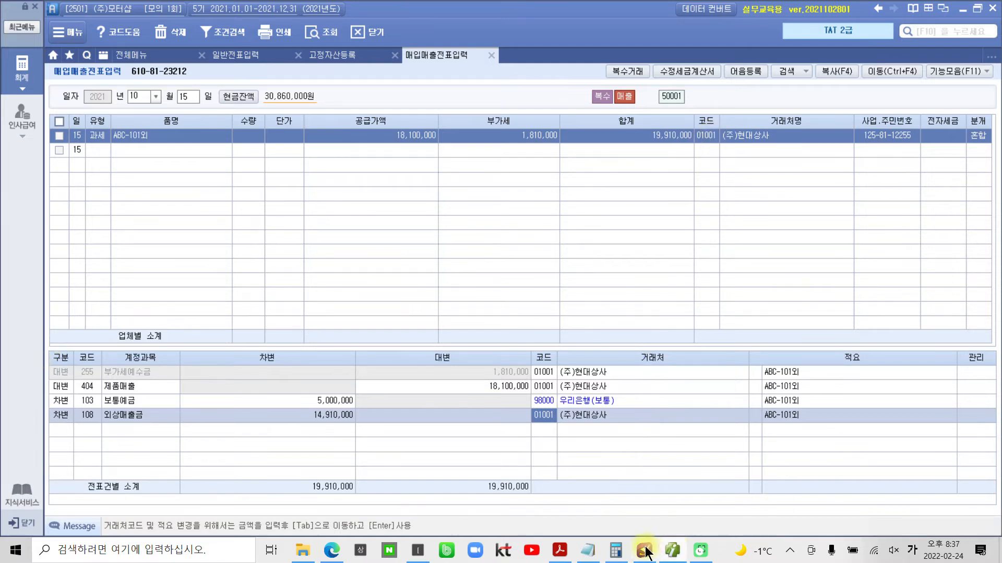
- Switch to the mock exam PDF in Acrobat Reader and circle "제품을 공급하고" in 자료설명
{"action": "mouse_move", "coordinate": [647, 551]}
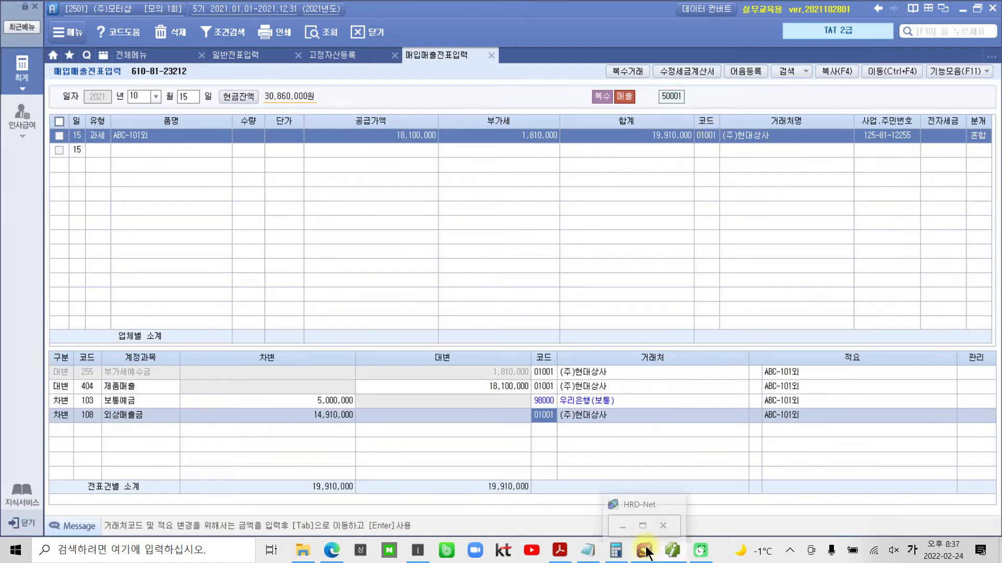
{"action": "left_click", "coordinate": [562, 553]}
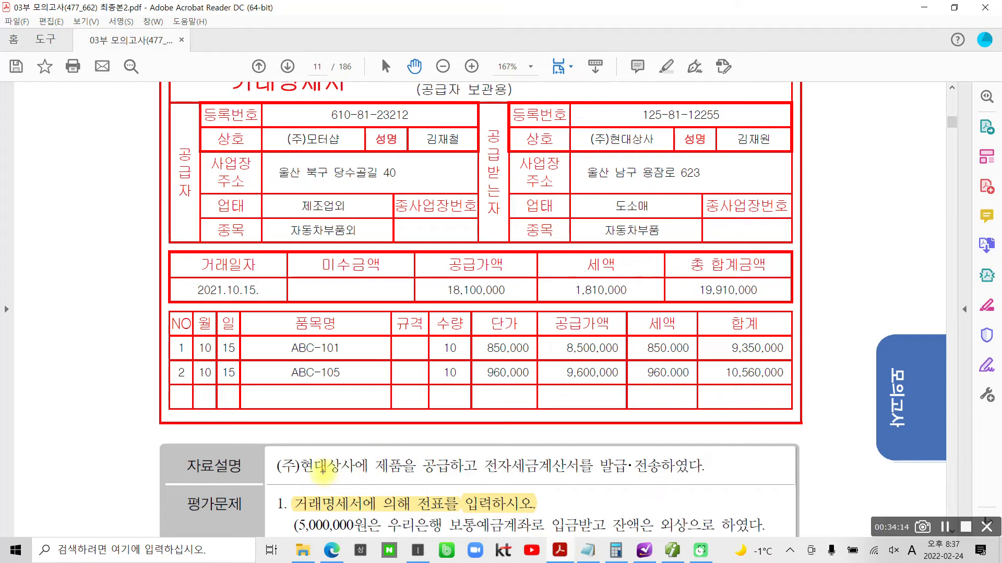
{"action": "mouse_move", "coordinate": [400, 490]}
{"action": "left_mouse_down"}
{"action": "mouse_move", "coordinate": [442, 422]}
{"action": "mouse_move", "coordinate": [422, 500]}
{"action": "left_mouse_up"}
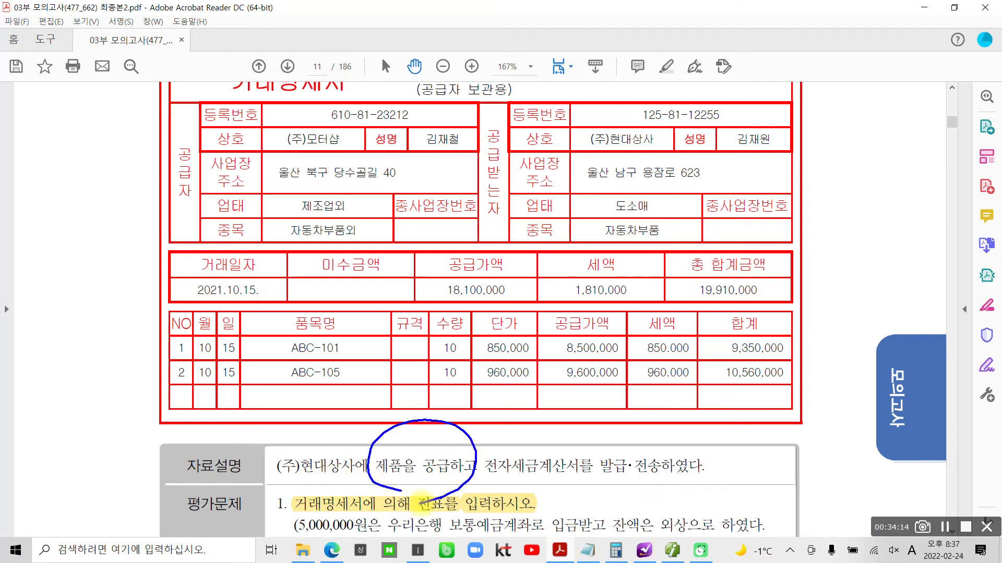
{"action": "key", "text": "Escape"}
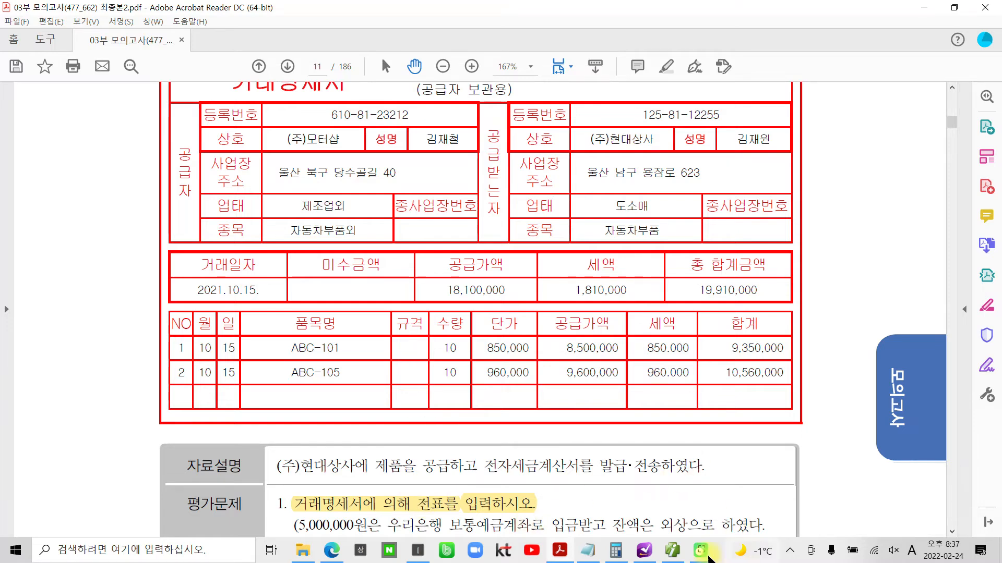
{"action": "left_click", "coordinate": [647, 552]}
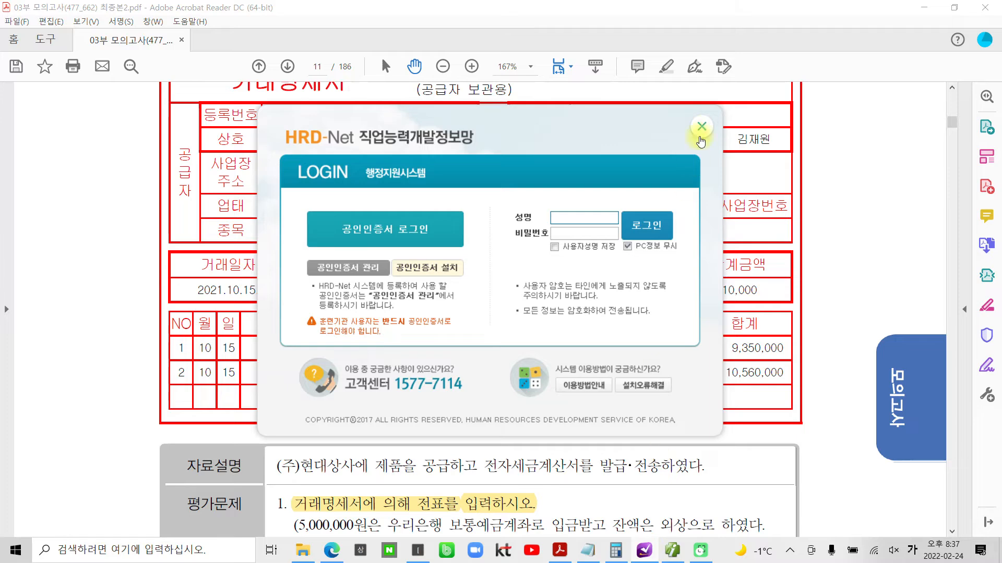
{"action": "left_click", "coordinate": [701, 128]}
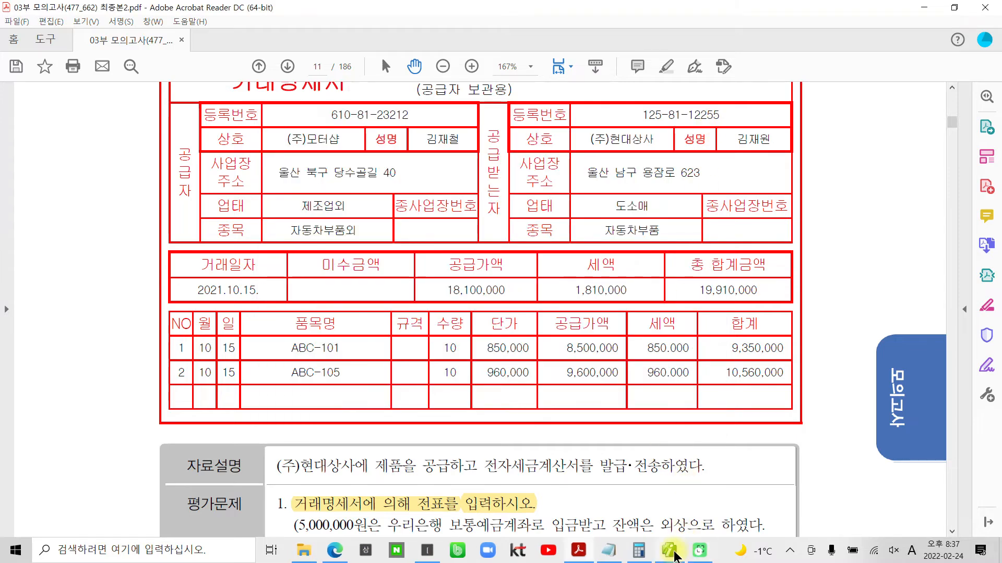
{"action": "left_click", "coordinate": [673, 553]}
{"action": "left_click", "coordinate": [673, 553]}
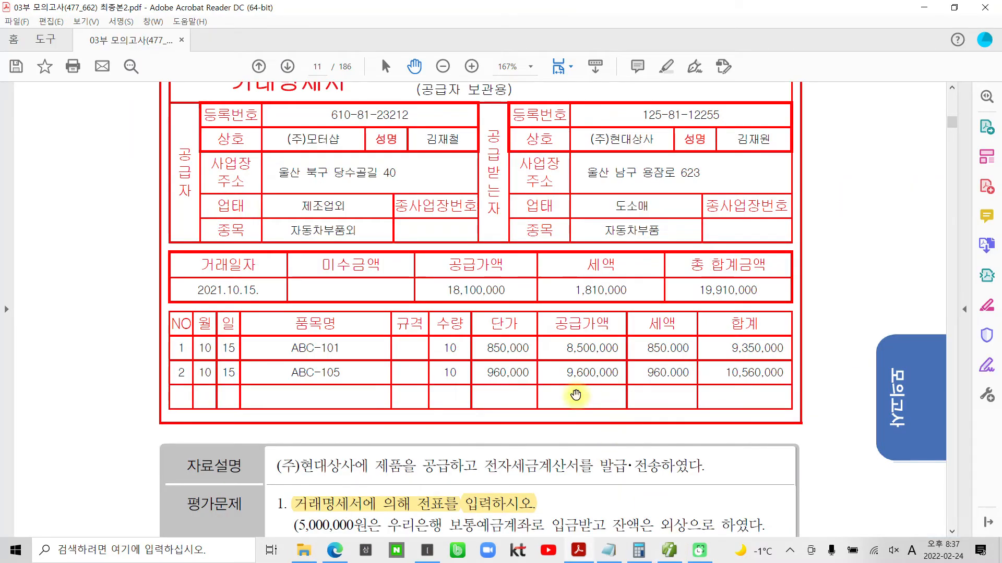
- Review the exam's 평가문제, switch to 더존 iPlus, and open 전자세금계산서 발행 및 내역관리 after boxing its name
{"action": "scroll", "coordinate": [566, 391], "scroll_direction": "down", "scroll_amount": 3}
{"action": "scroll", "coordinate": [564, 397], "scroll_direction": "down", "scroll_amount": 2}
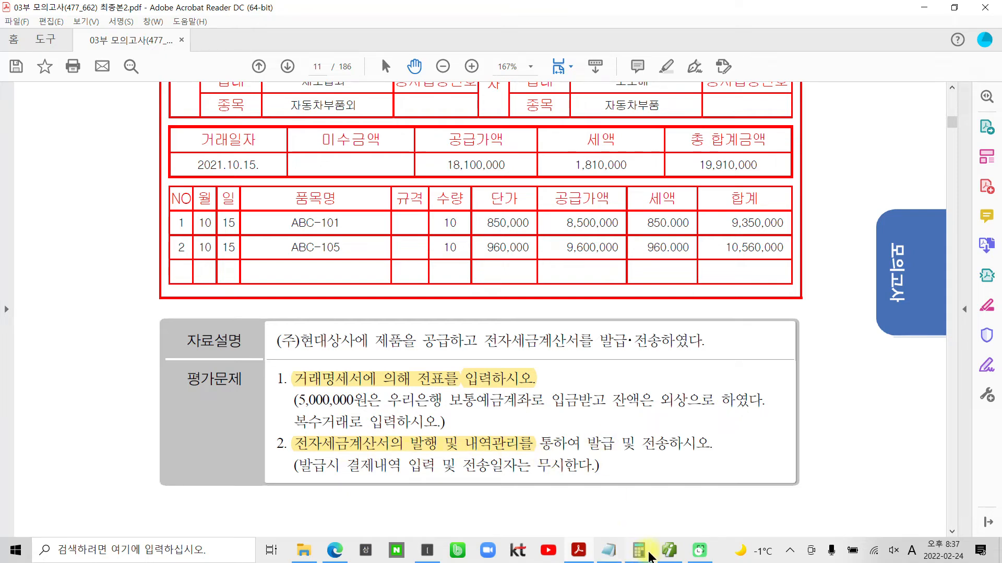
{"action": "left_click", "coordinate": [669, 550]}
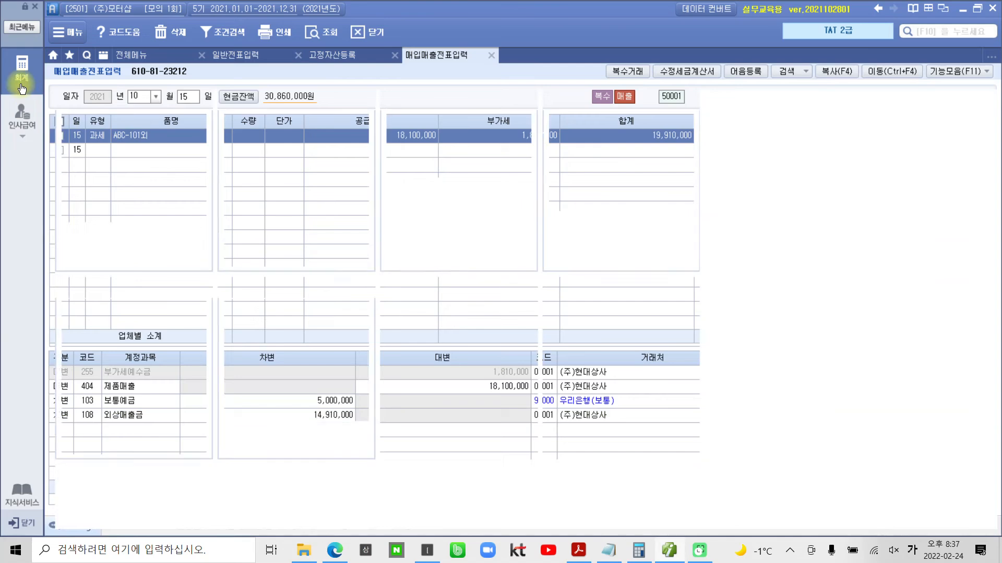
{"action": "left_click", "coordinate": [22, 71]}
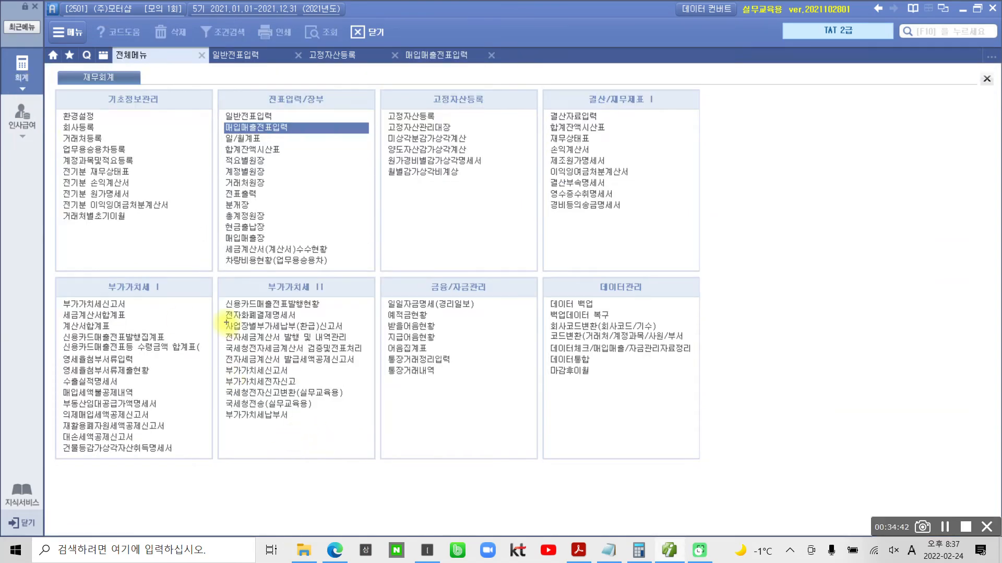
{"action": "mouse_move", "coordinate": [214, 332]}
{"action": "left_mouse_down"}
{"action": "mouse_move", "coordinate": [370, 347]}
{"action": "mouse_move", "coordinate": [381, 346]}
{"action": "mouse_move", "coordinate": [364, 340]}
{"action": "mouse_move", "coordinate": [383, 323]}
{"action": "left_mouse_up"}
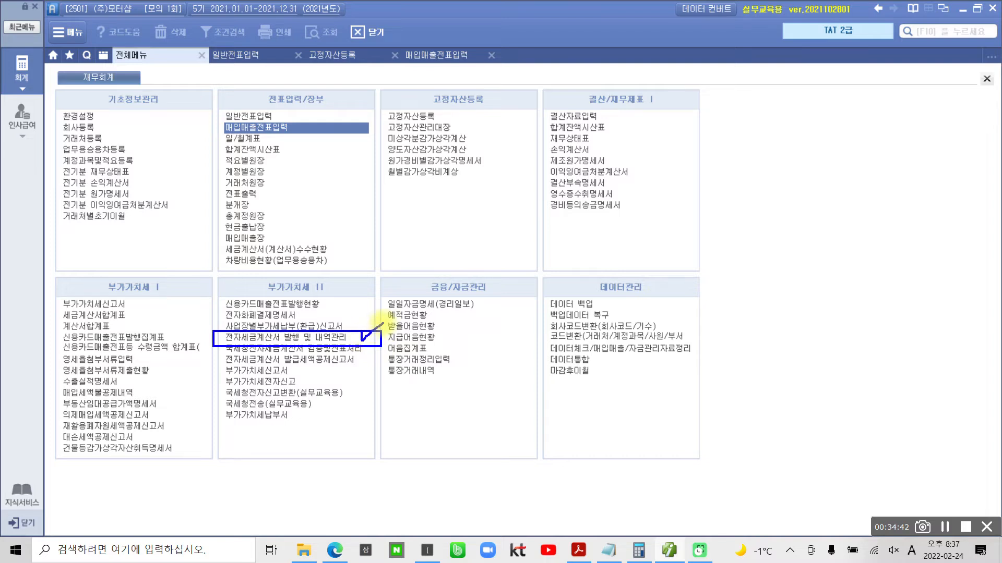
{"action": "key", "text": "Escape"}
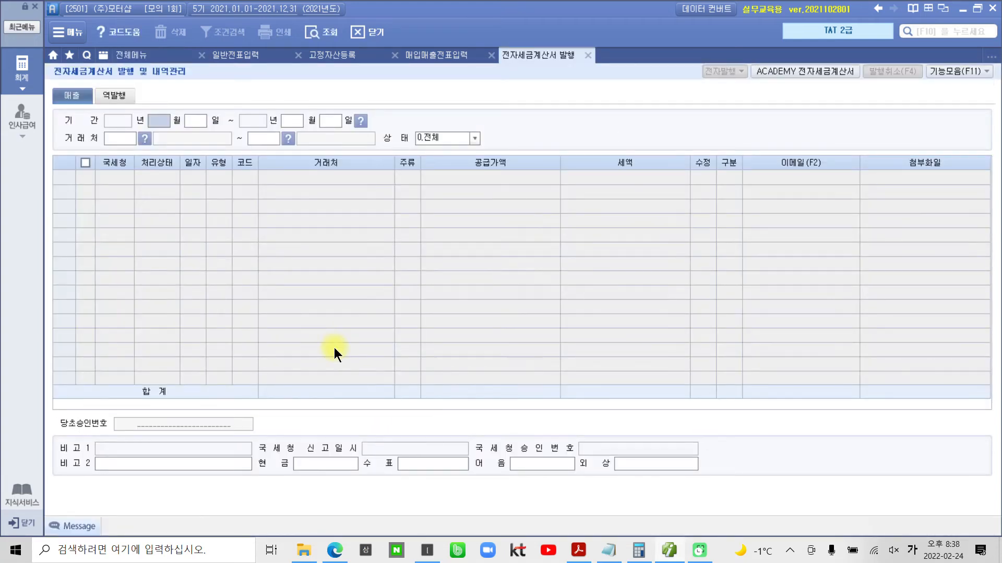
- Query the 매출 invoices for 2021년 10월 15일 to 10월 15일 across all 거래처, from 처음 to 끝
{"action": "type", "text": "10"}
{"action": "type", "text": "15"}
{"action": "type", "text": "10"}
{"action": "type", "text": "15"}
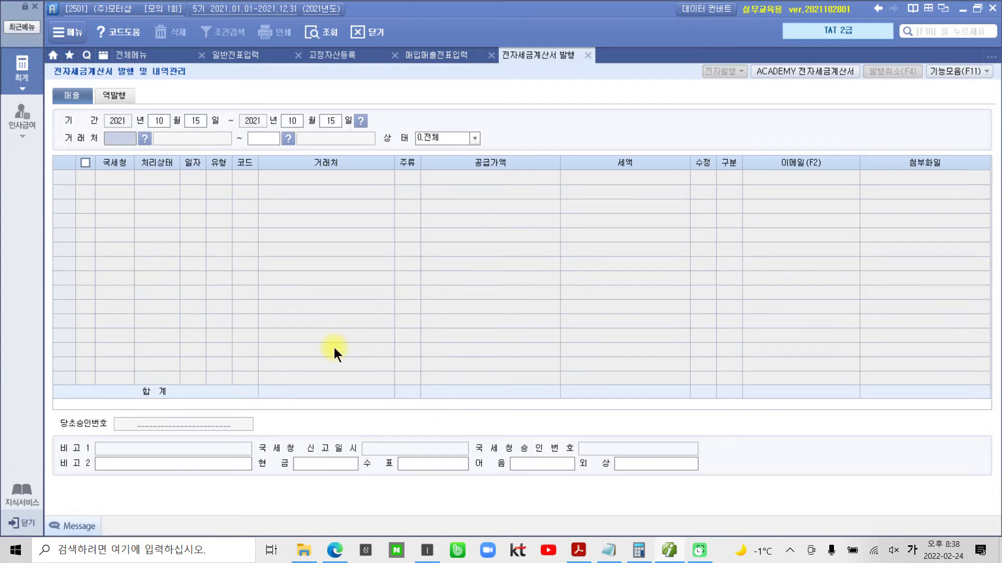
{"action": "key", "text": "Return"}
{"action": "key", "text": "Return"}
{"action": "key", "text": "Return"}
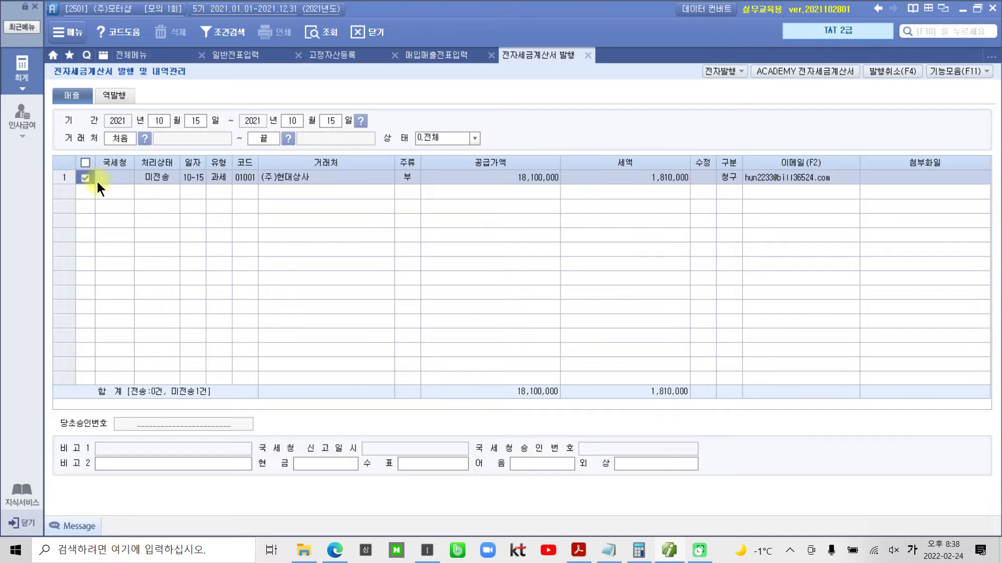
- Issue the checked (주)현대상사 전자세금계산서 through 전자발행, accepting the prefilled login
{"action": "left_click", "coordinate": [719, 70]}
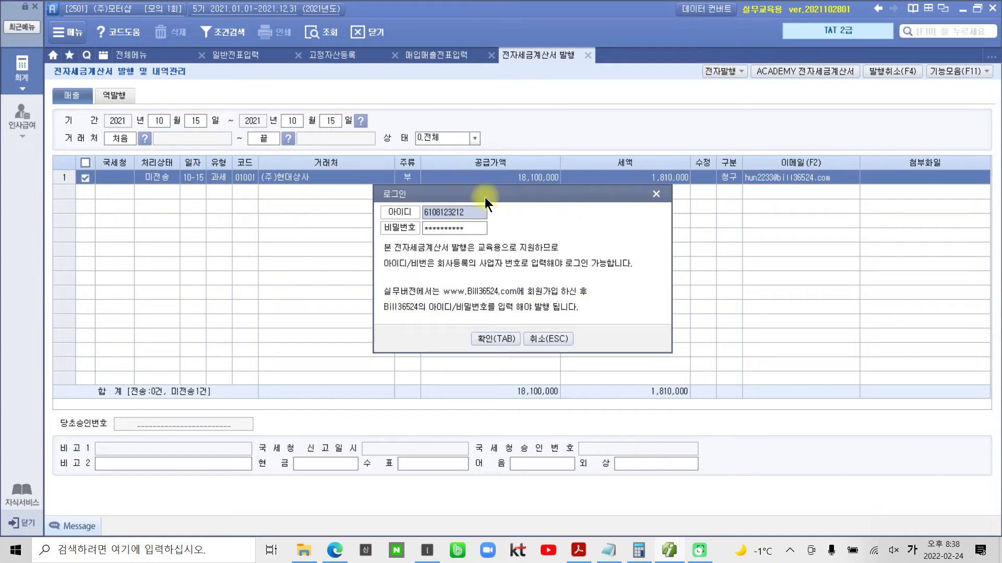
{"action": "left_click", "coordinate": [490, 340]}
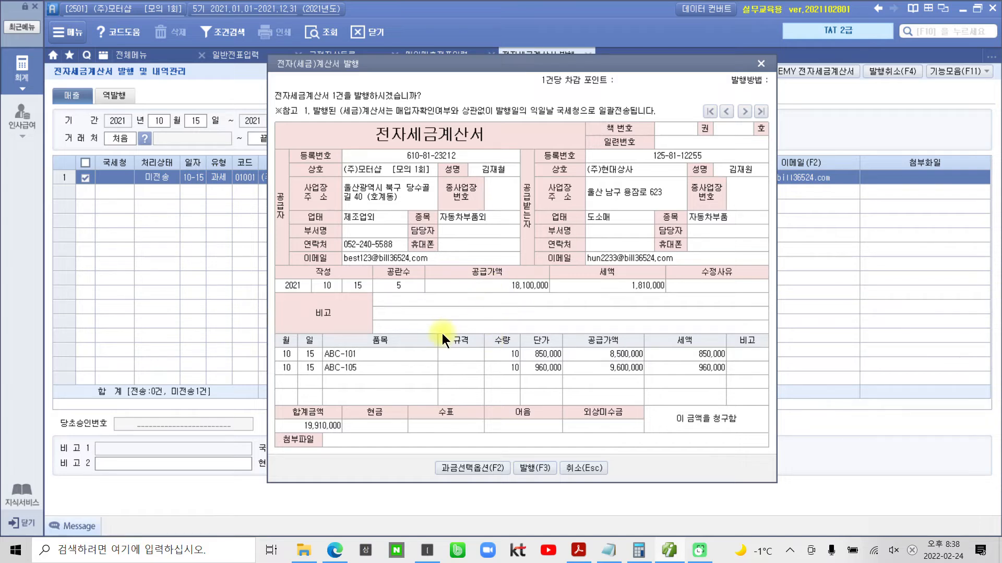
{"action": "left_click", "coordinate": [530, 467]}
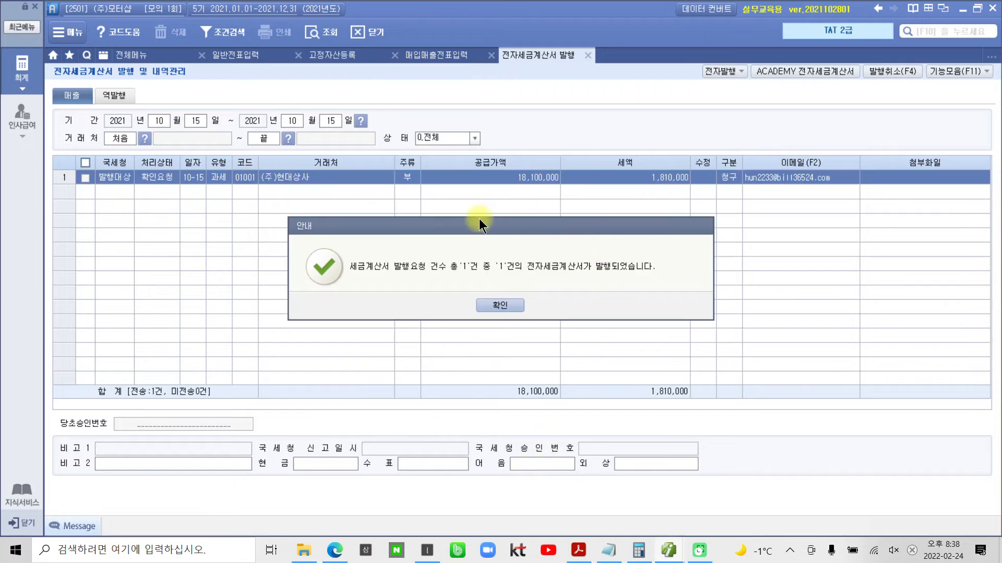
{"action": "left_click", "coordinate": [495, 304]}
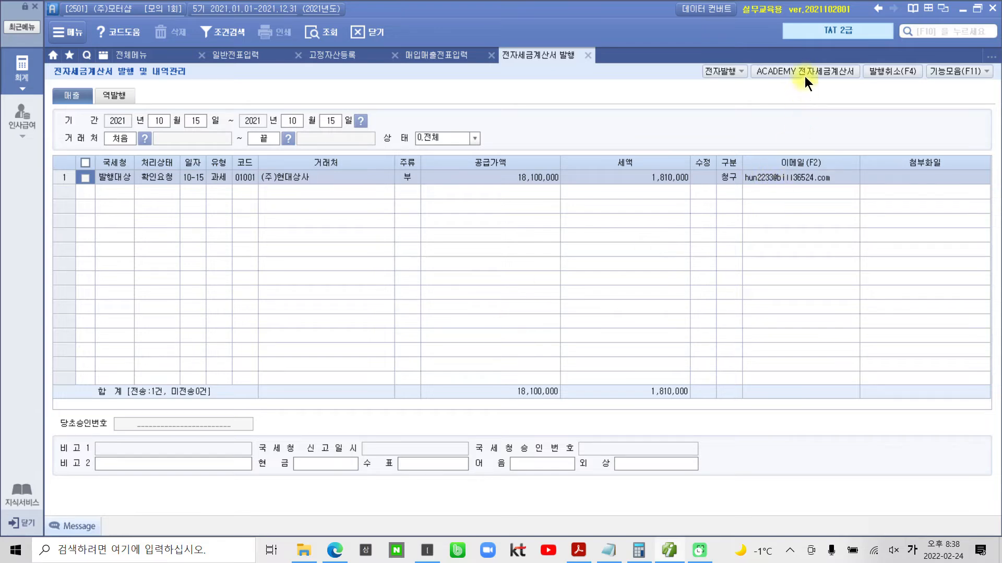
- Log in to ACADEMY 전자세금계산서 with the prefilled account and query the 미전송 매출 invoices dated 2021-10-15
{"action": "left_click", "coordinate": [832, 70]}
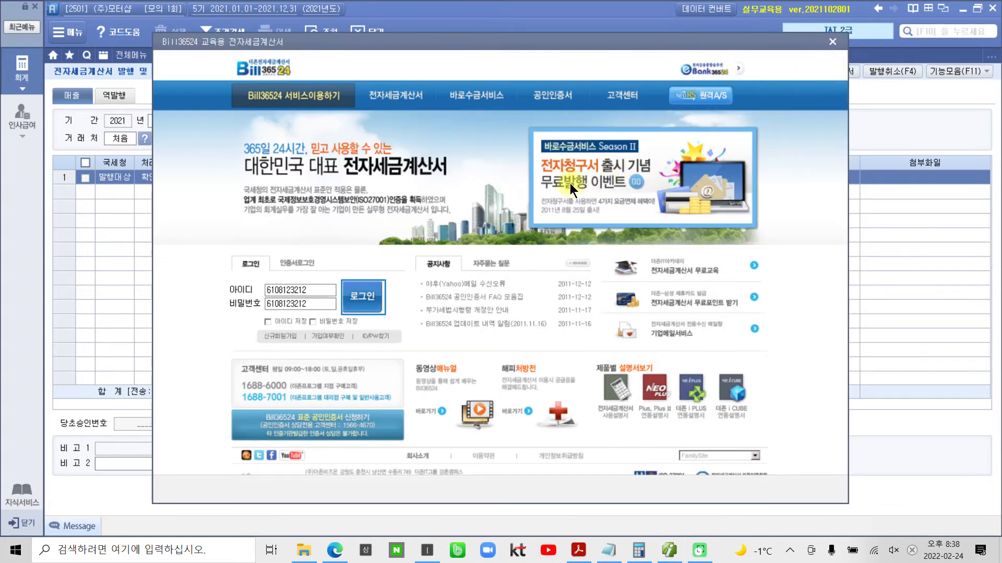
{"action": "left_click", "coordinate": [367, 290]}
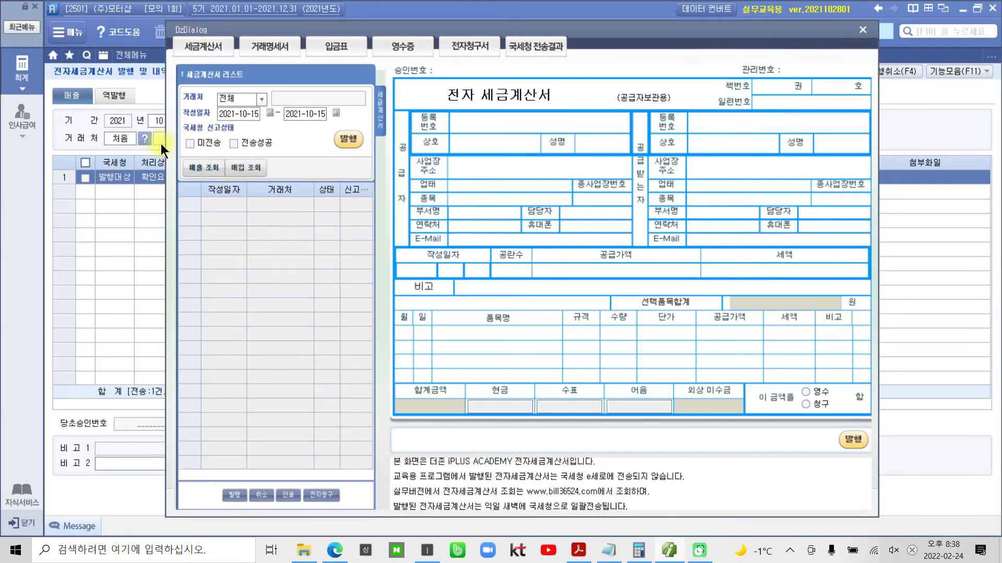
{"action": "mouse_move", "coordinate": [173, 130]}
{"action": "left_mouse_down"}
{"action": "mouse_move", "coordinate": [224, 157]}
{"action": "mouse_move", "coordinate": [206, 134]}
{"action": "left_mouse_up"}
{"action": "key", "text": "Escape"}
{"action": "mouse_move", "coordinate": [183, 155]}
{"action": "left_mouse_down"}
{"action": "mouse_move", "coordinate": [225, 187]}
{"action": "mouse_move", "coordinate": [214, 160]}
{"action": "left_mouse_up"}
{"action": "key", "text": "Escape"}
{"action": "left_click", "coordinate": [203, 167]}
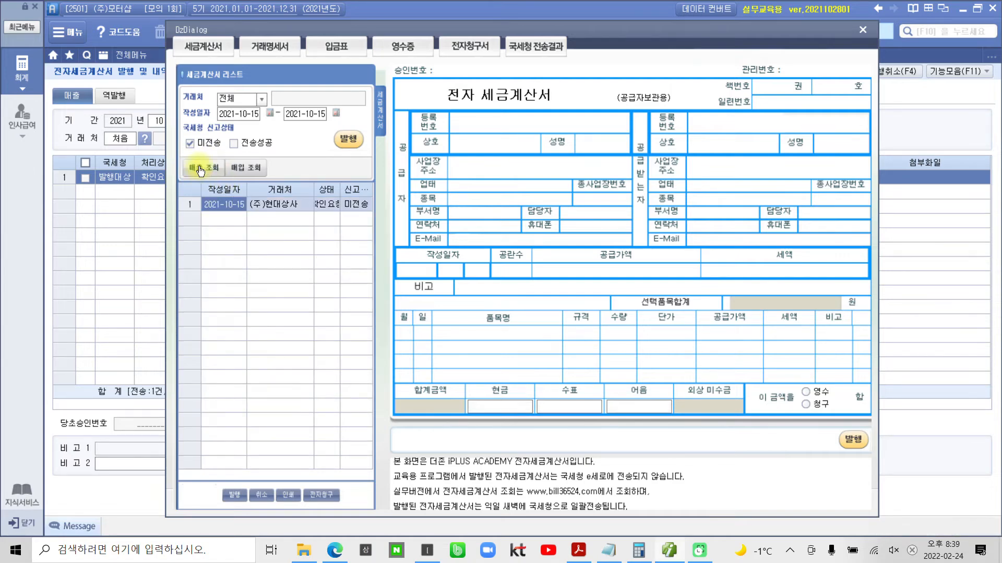
- Issue the listed (주)현대상사 tax invoice from the Bill36524 training site, acknowledge the notices and close its window
{"action": "key", "text": "ctrl+2"}
{"action": "left_click_drag", "start_coordinate": [324, 127], "coordinate": [372, 158]}
{"action": "key", "text": "Escape"}
{"action": "left_click", "coordinate": [348, 137]}
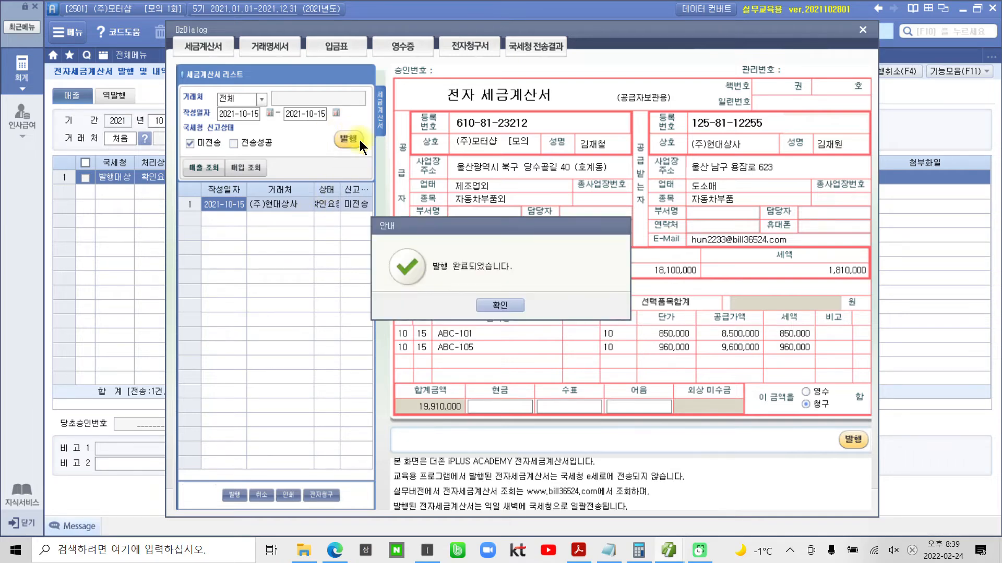
{"action": "left_click", "coordinate": [497, 302]}
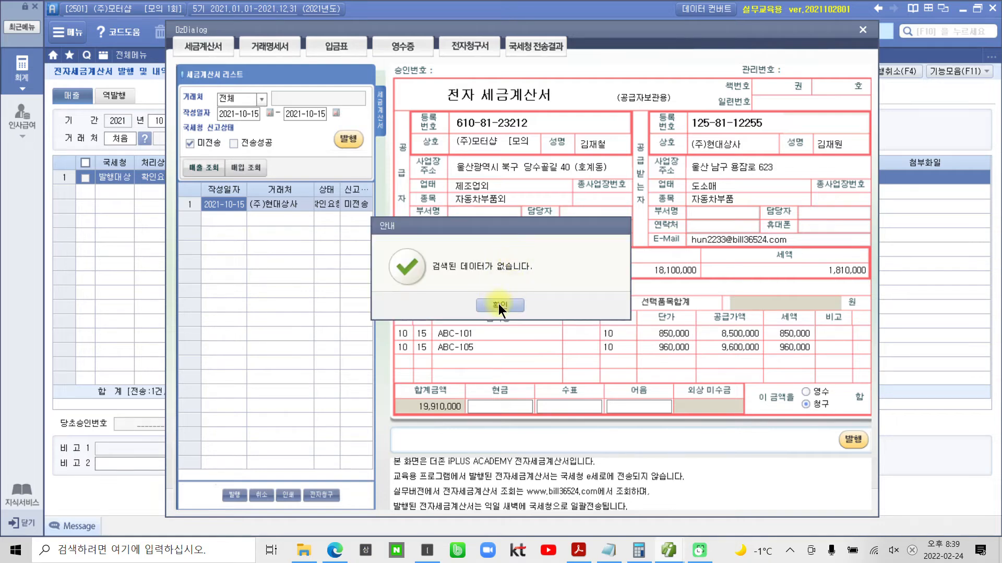
{"action": "left_click", "coordinate": [498, 304]}
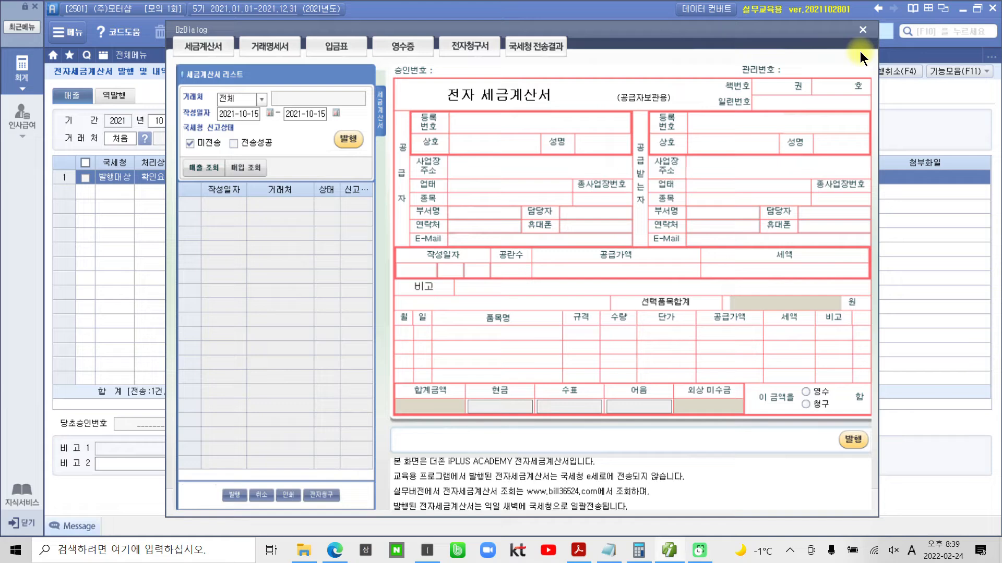
{"action": "left_click", "coordinate": [862, 29]}
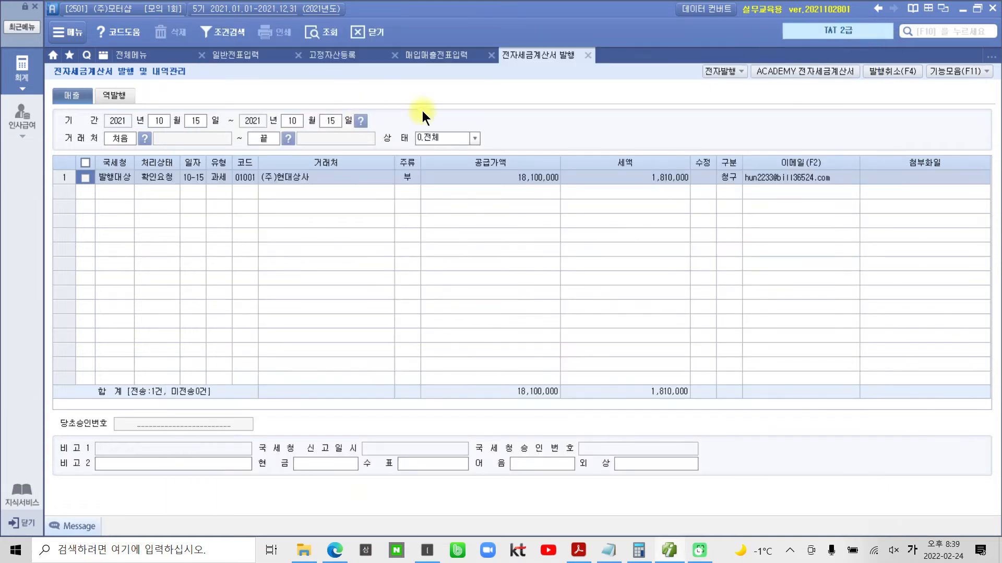
- Close the issuing screen, reload the 10월 15일 voucher in 매입매출전표입력, and box its 전자세금 status to check it
{"action": "left_click", "coordinate": [587, 55]}
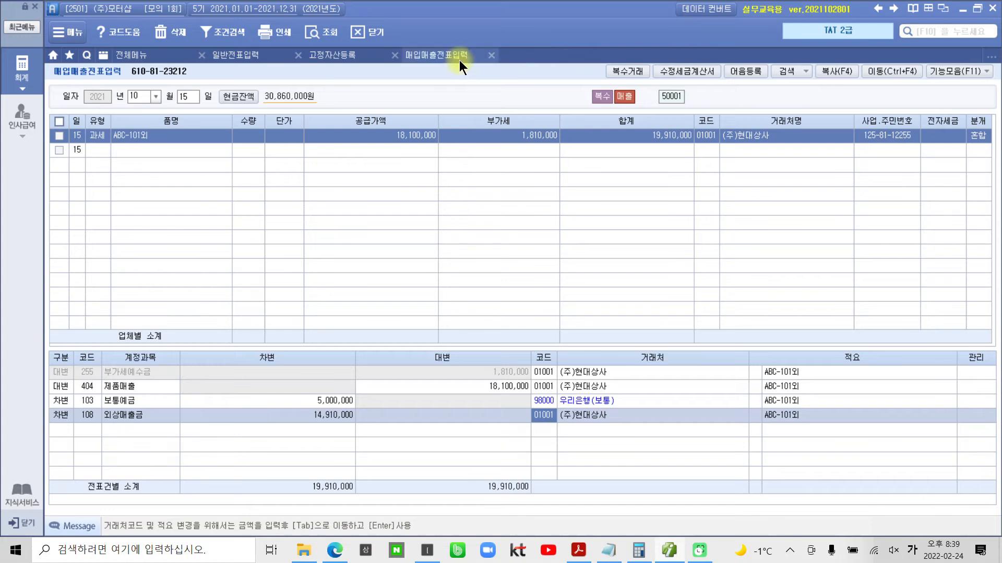
{"action": "left_click", "coordinate": [323, 32]}
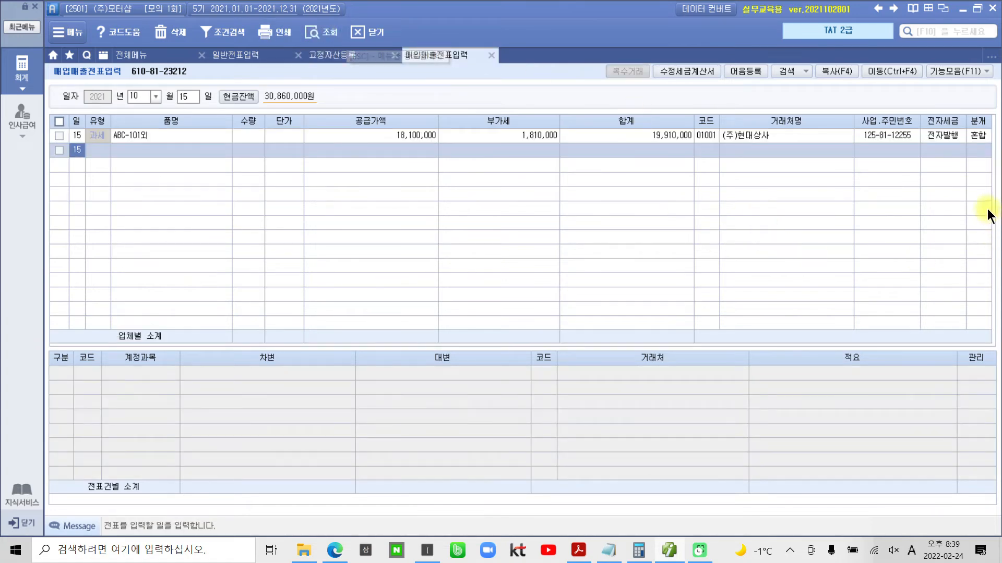
{"action": "mouse_move", "coordinate": [922, 108]}
{"action": "left_mouse_down"}
{"action": "mouse_move", "coordinate": [963, 164]}
{"action": "mouse_move", "coordinate": [948, 183]}
{"action": "left_mouse_up"}
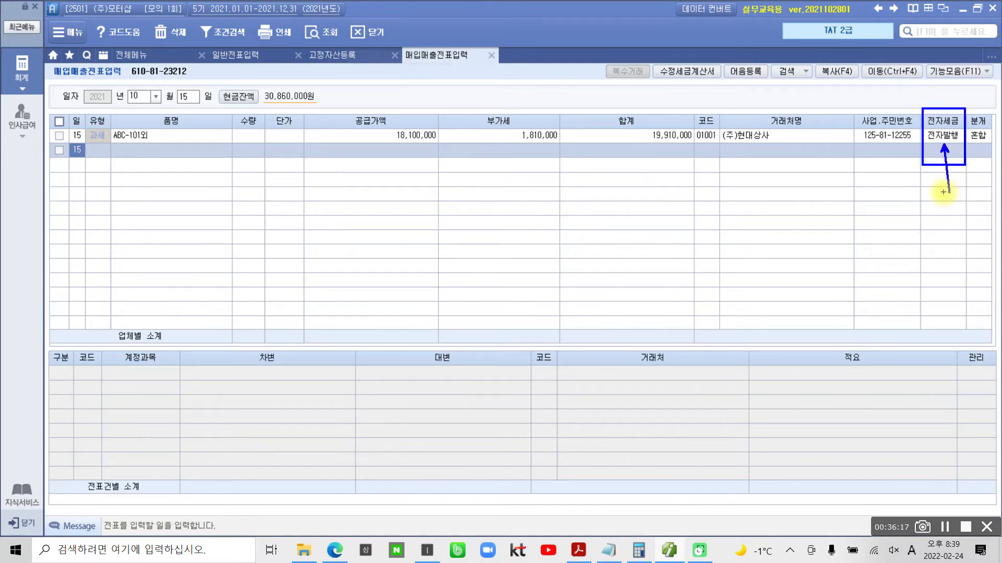
{"action": "left_click", "coordinate": [975, 136]}
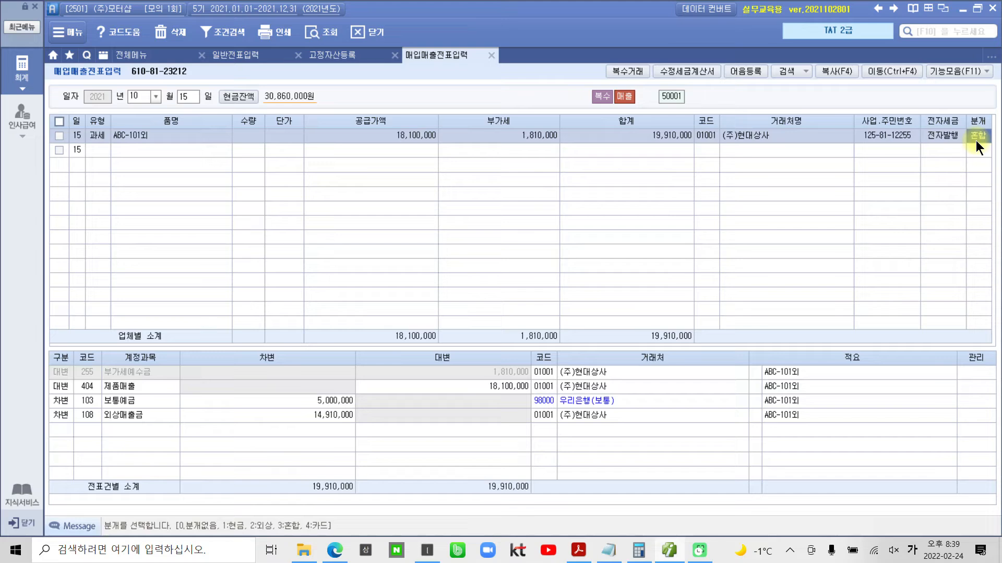
{"action": "key", "text": "Escape"}
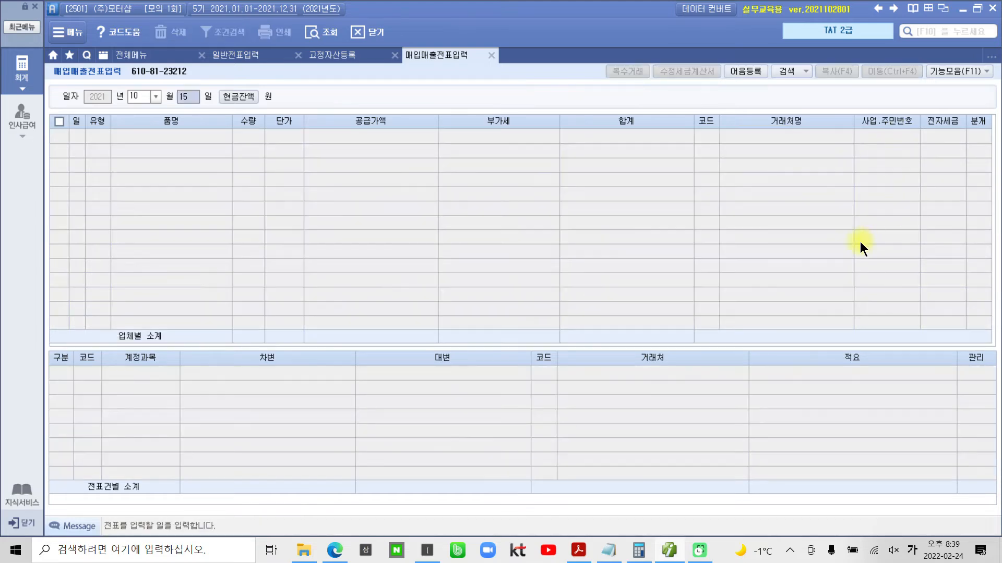
- Switch to the exam PDF in Acrobat Reader, circle the title 수정전자세금계산서 (4점), and read its 자료설명 and 평가문제
{"action": "left_click", "coordinate": [578, 550]}
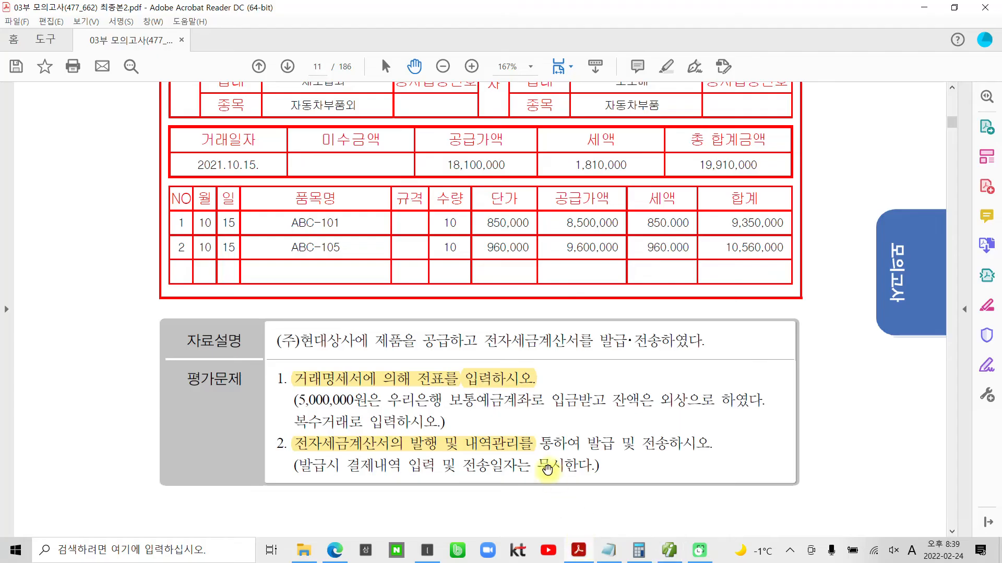
{"action": "scroll", "coordinate": [455, 406], "scroll_direction": "down", "scroll_amount": 12}
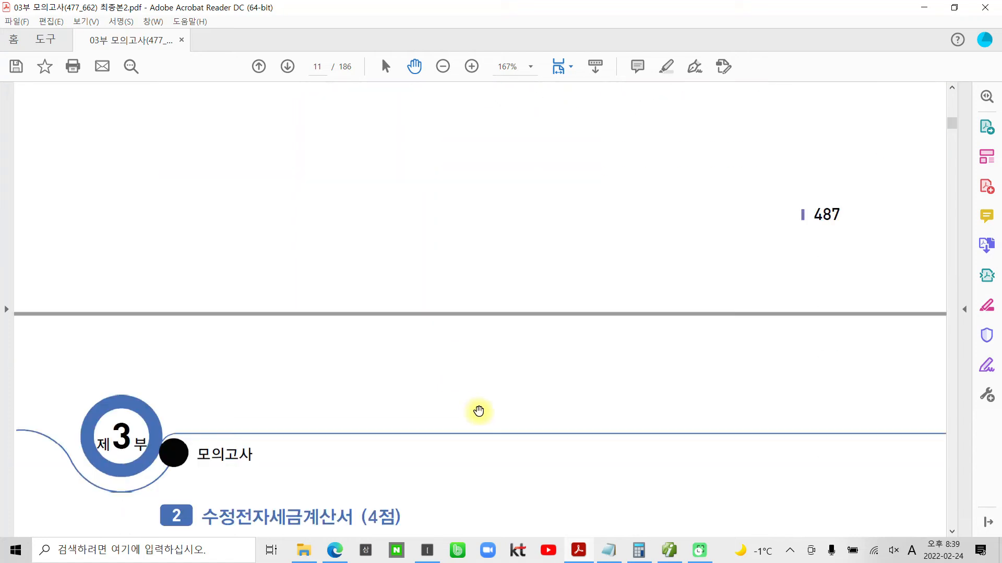
{"action": "scroll", "coordinate": [481, 411], "scroll_direction": "down", "scroll_amount": 5}
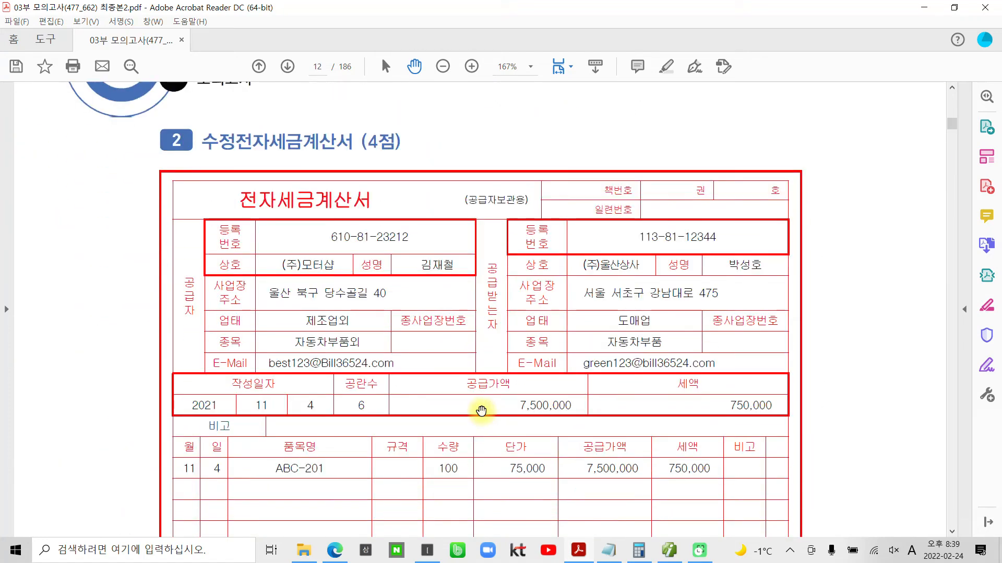
{"action": "key", "text": "ctrl+2"}
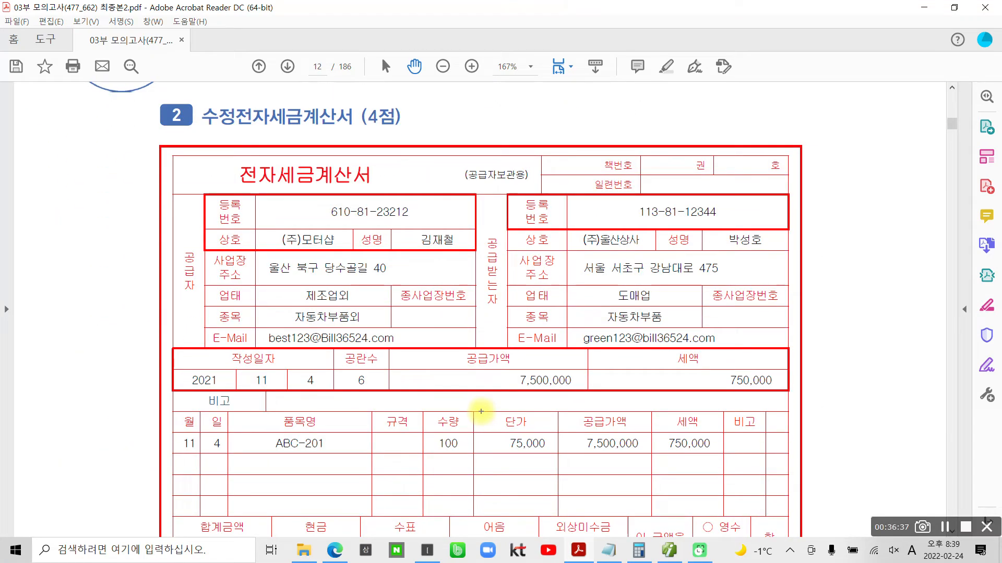
{"action": "mouse_move", "coordinate": [323, 147]}
{"action": "left_mouse_down"}
{"action": "mouse_move", "coordinate": [194, 166]}
{"action": "mouse_move", "coordinate": [341, 162]}
{"action": "left_mouse_up"}
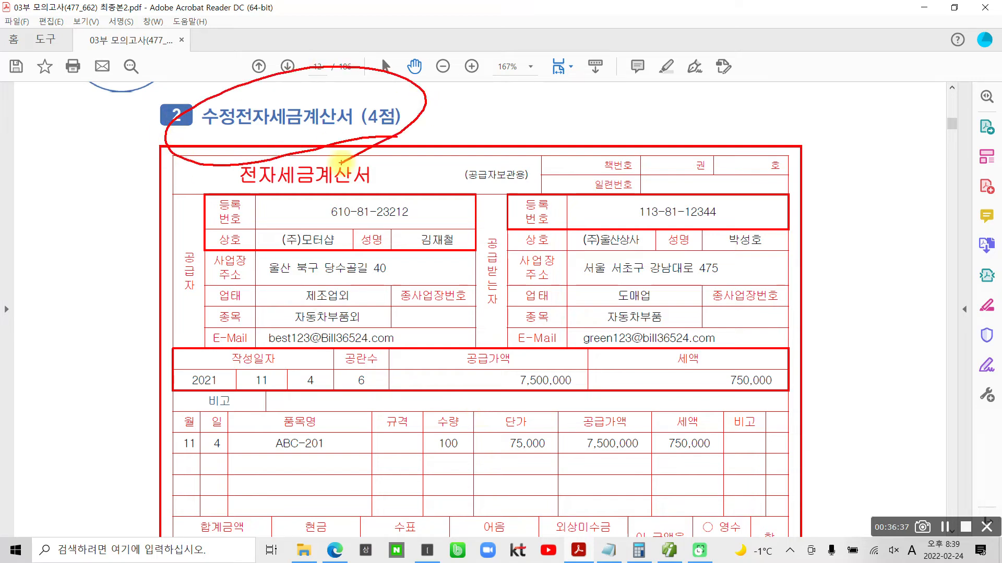
{"action": "key", "text": "Escape"}
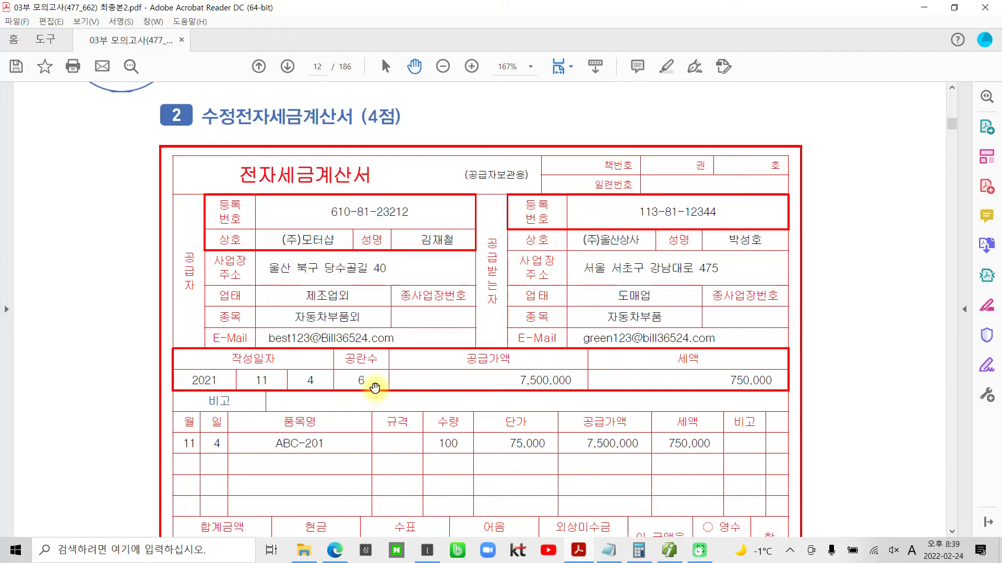
{"action": "scroll", "coordinate": [381, 387], "scroll_direction": "down", "scroll_amount": 5}
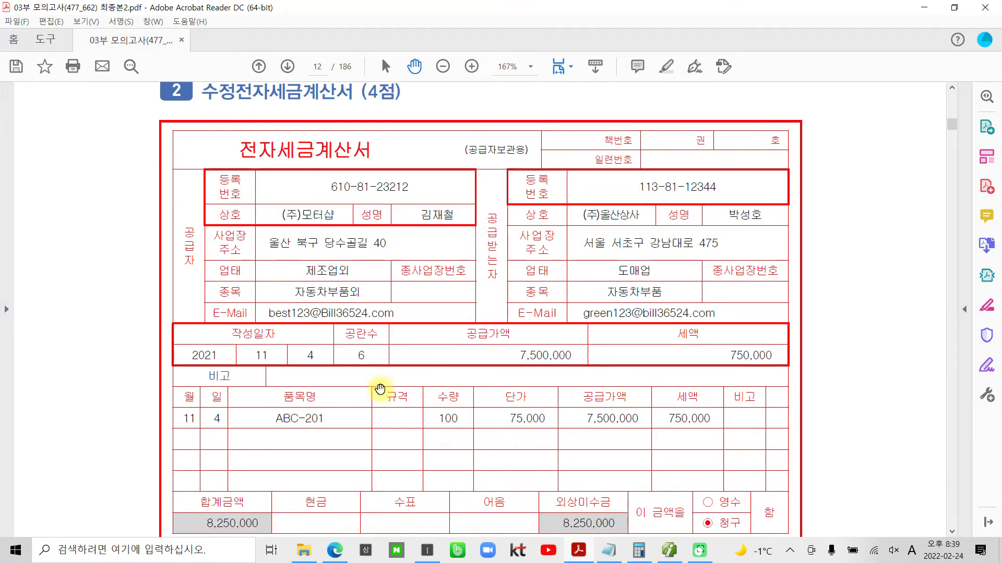
{"action": "scroll", "coordinate": [381, 390], "scroll_direction": "down", "scroll_amount": 5}
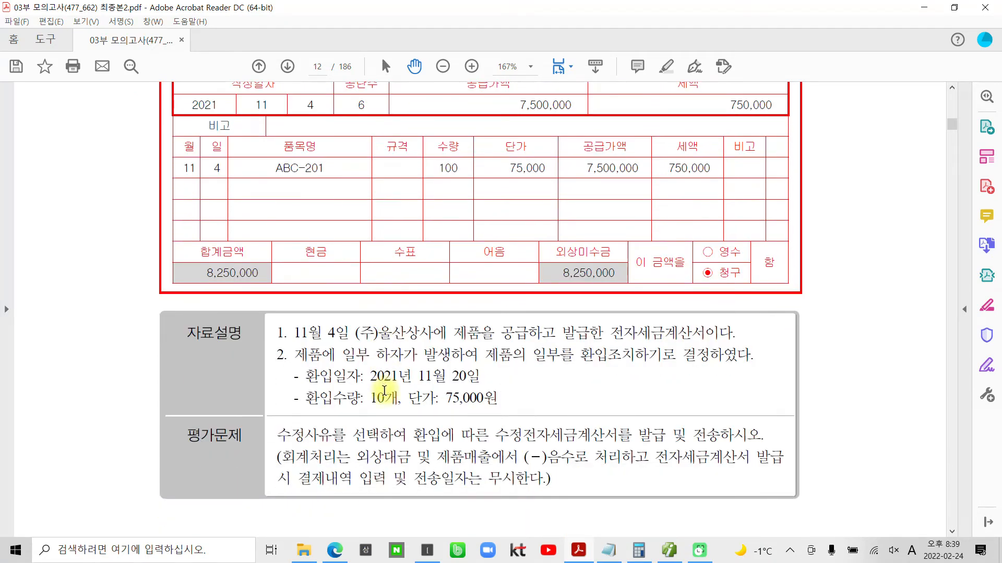
- Mark the key facts in the exam PDF's 자료설명: 11월 4일, 환입, 환입일자 11월 20일, 환입수량 10개 and 단가 75,000원
{"action": "key", "text": "ctrl+2"}
{"action": "left_click_drag", "start_coordinate": [228, 359], "coordinate": [356, 343]}
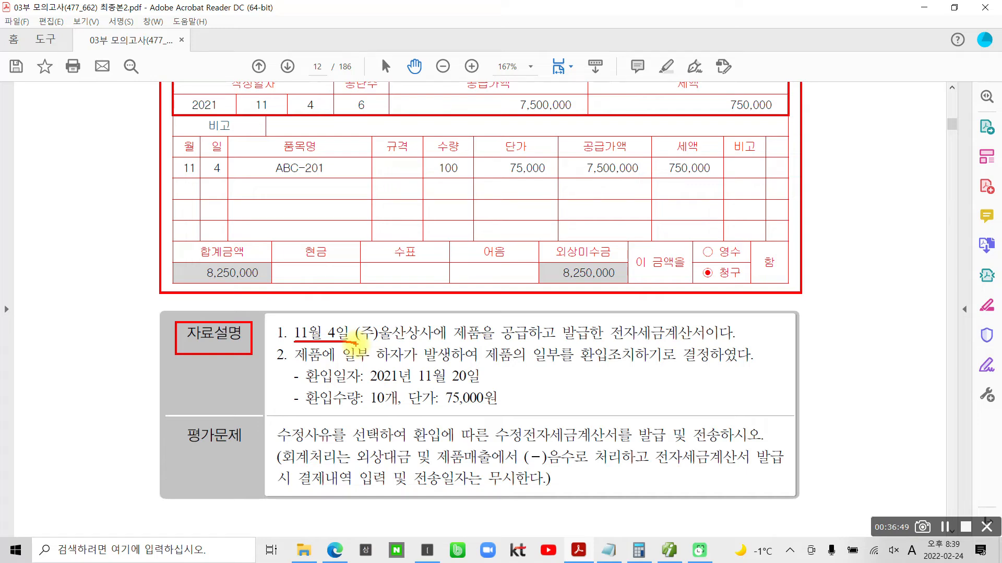
{"action": "mouse_move", "coordinate": [363, 267]}
{"action": "left_mouse_down"}
{"action": "mouse_move", "coordinate": [177, 192]}
{"action": "mouse_move", "coordinate": [329, 225]}
{"action": "left_mouse_up"}
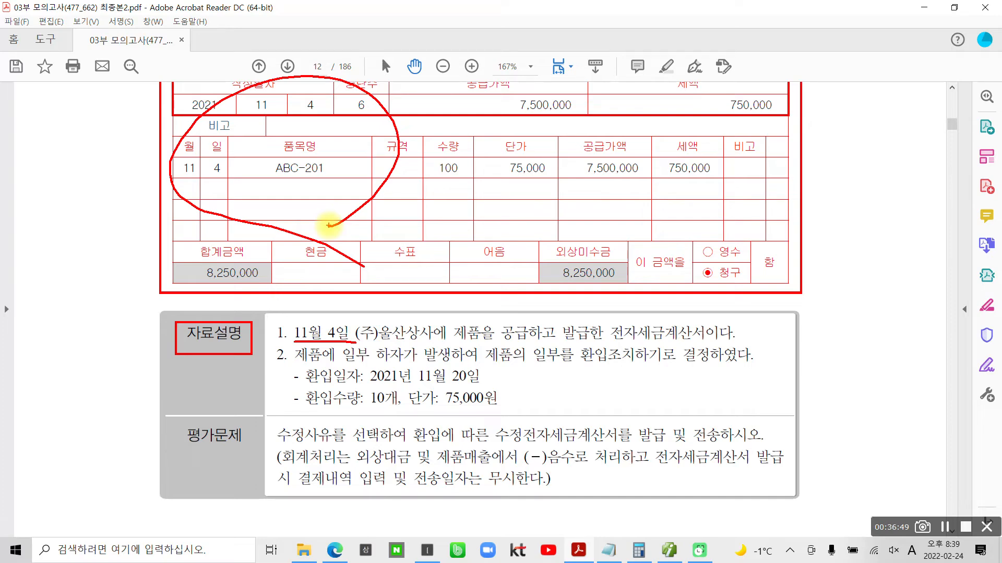
{"action": "left_click_drag", "start_coordinate": [605, 337], "coordinate": [608, 367]}
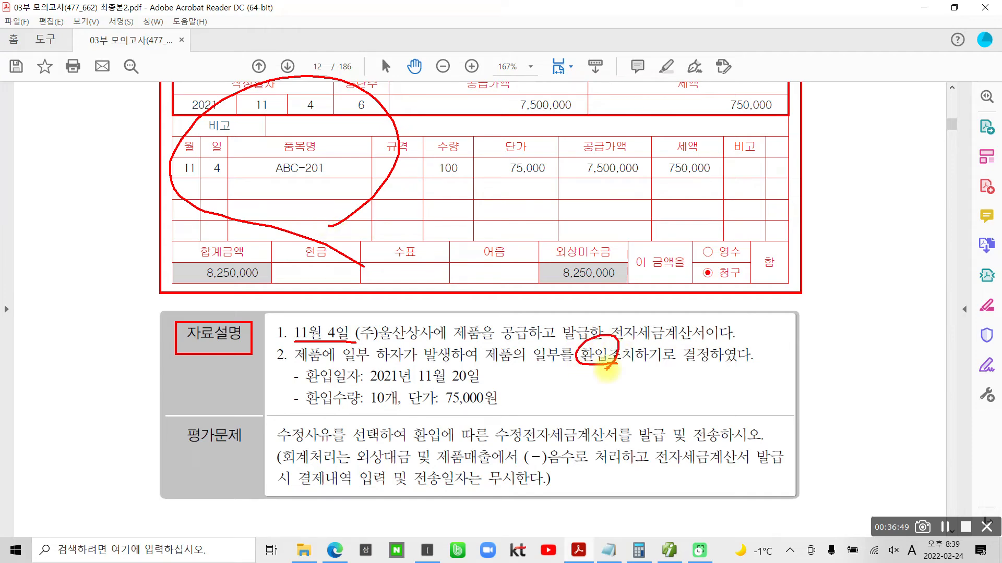
{"action": "left_click_drag", "start_coordinate": [410, 384], "coordinate": [481, 382]}
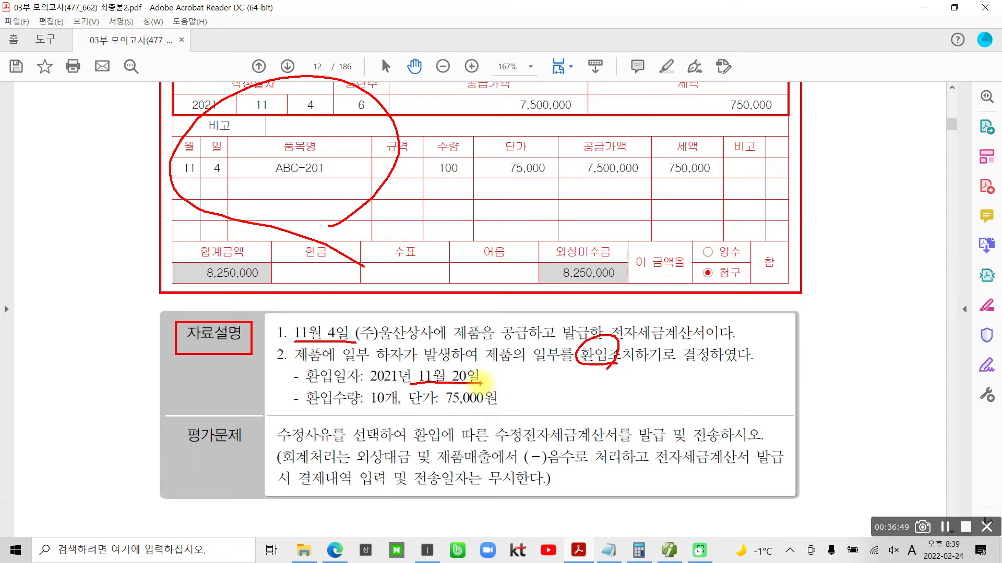
{"action": "left_click_drag", "start_coordinate": [385, 390], "coordinate": [375, 416]}
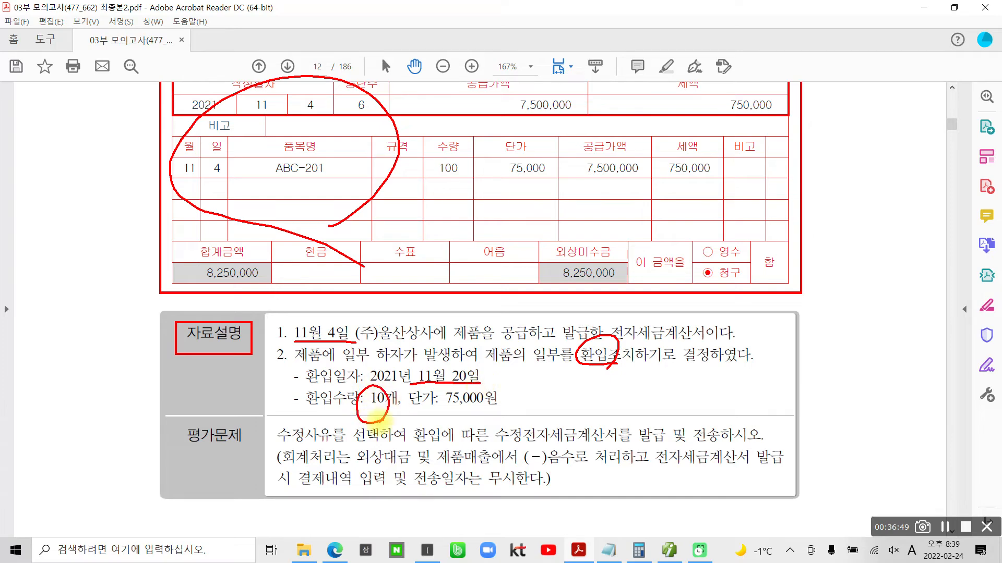
{"action": "left_click_drag", "start_coordinate": [501, 190], "coordinate": [546, 192]}
{"action": "left_click_drag", "start_coordinate": [444, 410], "coordinate": [494, 418]}
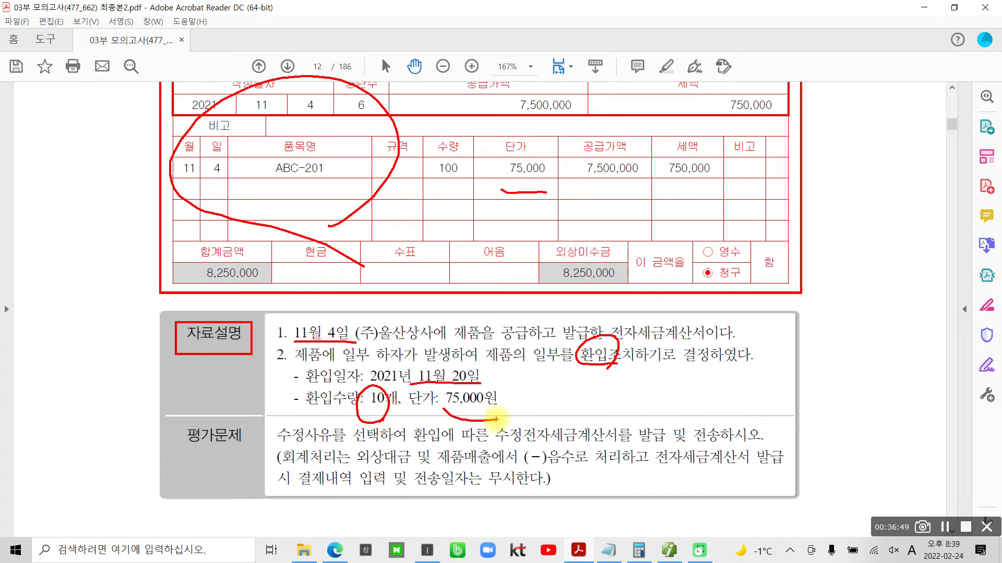
- Mark the 평가문제 instructions on 수정사유, 외상대금, (-)음수 and 결제내역, clear the annotations, and review the (주)울산상사 tax invoice
{"action": "mouse_move", "coordinate": [176, 465]}
{"action": "left_mouse_down"}
{"action": "mouse_move", "coordinate": [224, 458]}
{"action": "mouse_move", "coordinate": [209, 475]}
{"action": "left_mouse_up"}
{"action": "left_click_drag", "start_coordinate": [280, 447], "coordinate": [350, 454]}
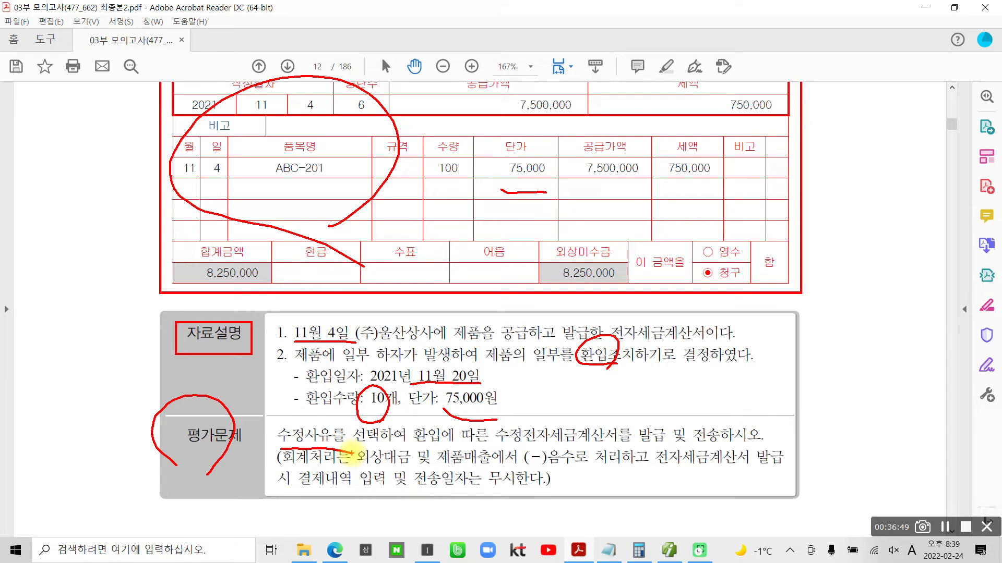
{"action": "mouse_move", "coordinate": [350, 454]}
{"action": "left_mouse_down"}
{"action": "mouse_move", "coordinate": [386, 472]}
{"action": "mouse_move", "coordinate": [381, 446]}
{"action": "left_mouse_up"}
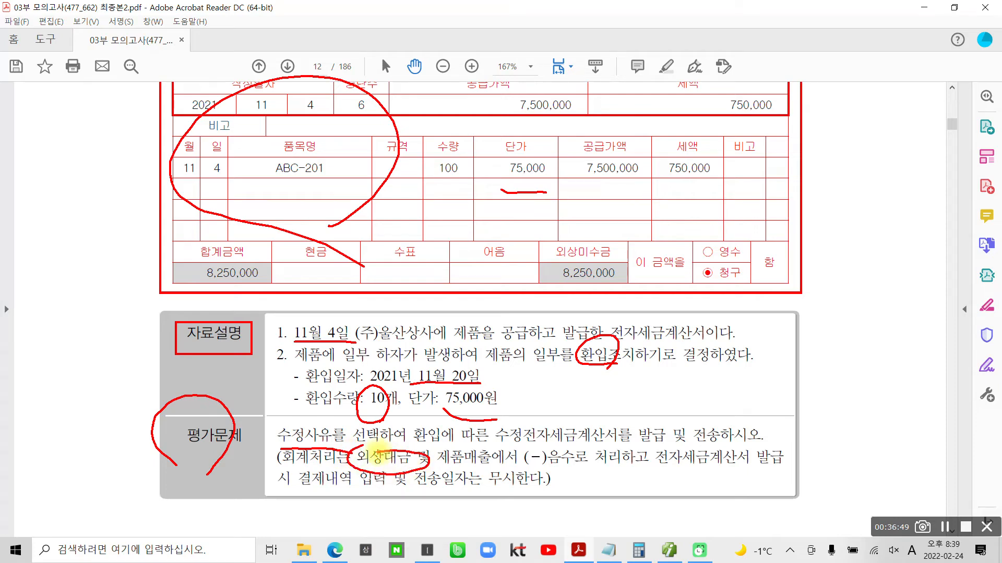
{"action": "mouse_move", "coordinate": [543, 229]}
{"action": "left_mouse_down"}
{"action": "mouse_move", "coordinate": [618, 276]}
{"action": "mouse_move", "coordinate": [608, 292]}
{"action": "left_mouse_up"}
{"action": "left_click_drag", "start_coordinate": [535, 464], "coordinate": [584, 469]}
{"action": "left_click_drag", "start_coordinate": [657, 466], "coordinate": [785, 473]}
{"action": "left_click_drag", "start_coordinate": [263, 492], "coordinate": [347, 502]}
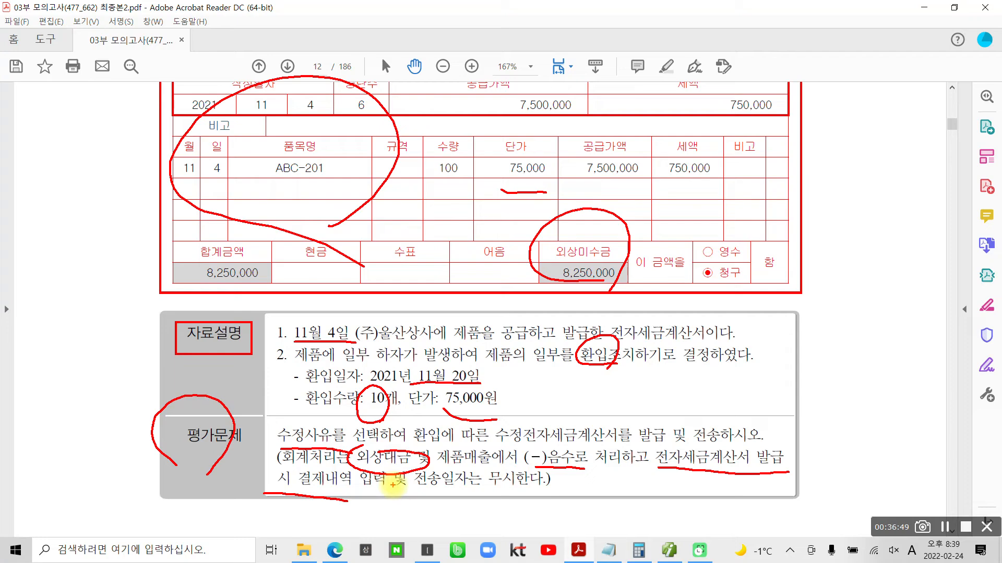
{"action": "key", "text": "Escape"}
{"action": "scroll", "coordinate": [300, 364], "scroll_direction": "up", "scroll_amount": 3}
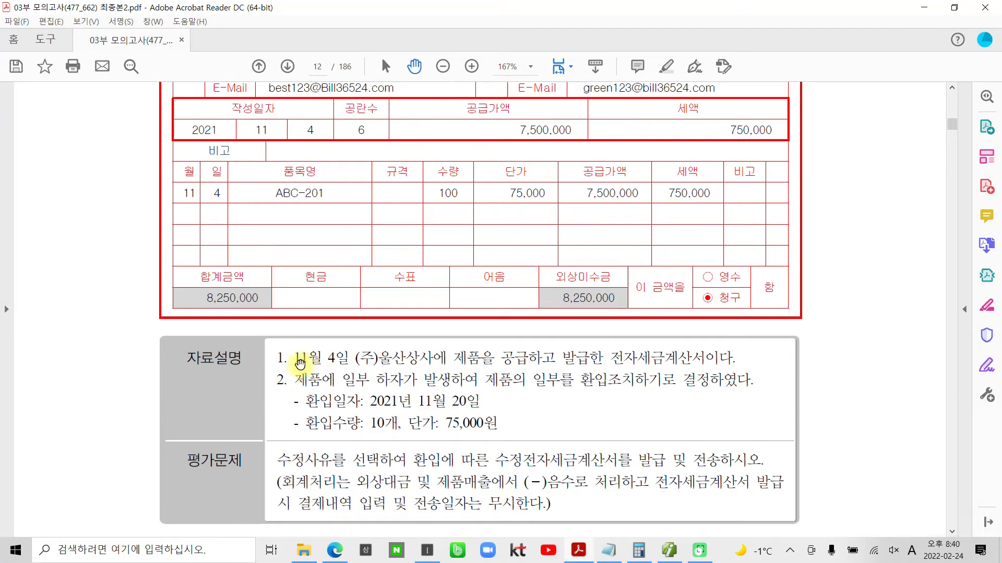
{"action": "scroll", "coordinate": [279, 326], "scroll_direction": "up", "scroll_amount": 4}
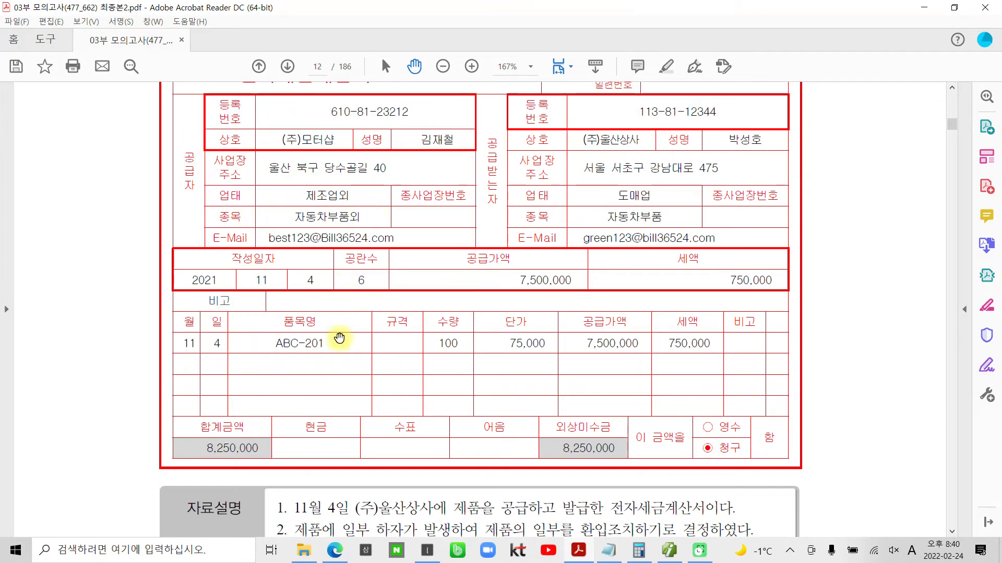
- Switch to 더존 iPlus, load the 11월 4일 voucher in 매입매출전표입력, and check the (주)울산상사 ABC-201 line
{"action": "left_click", "coordinate": [669, 551]}
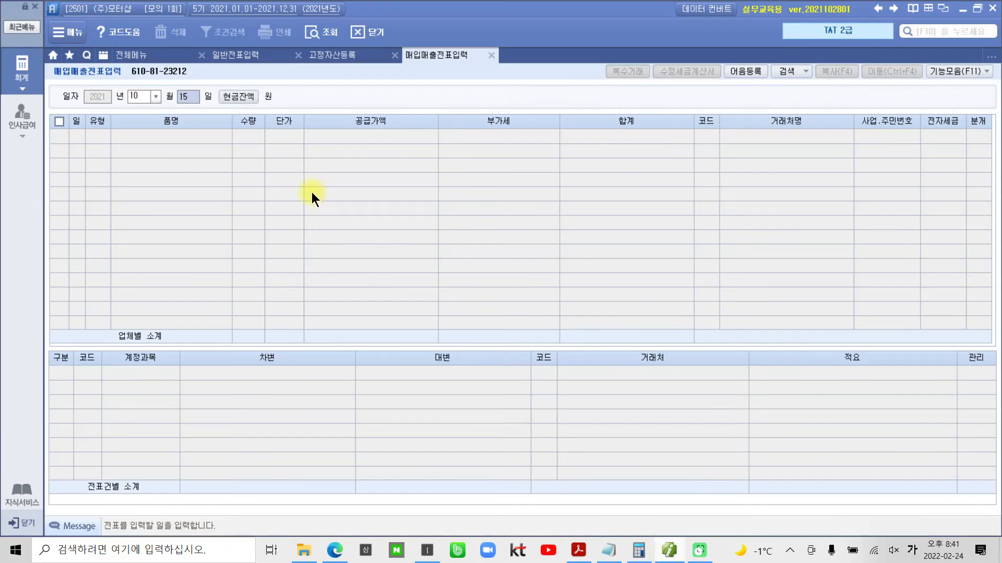
{"action": "left_click", "coordinate": [146, 98]}
{"action": "type", "text": "11"}
{"action": "type", "text": "04"}
{"action": "key", "text": "Return"}
{"action": "left_click", "coordinate": [239, 96]}
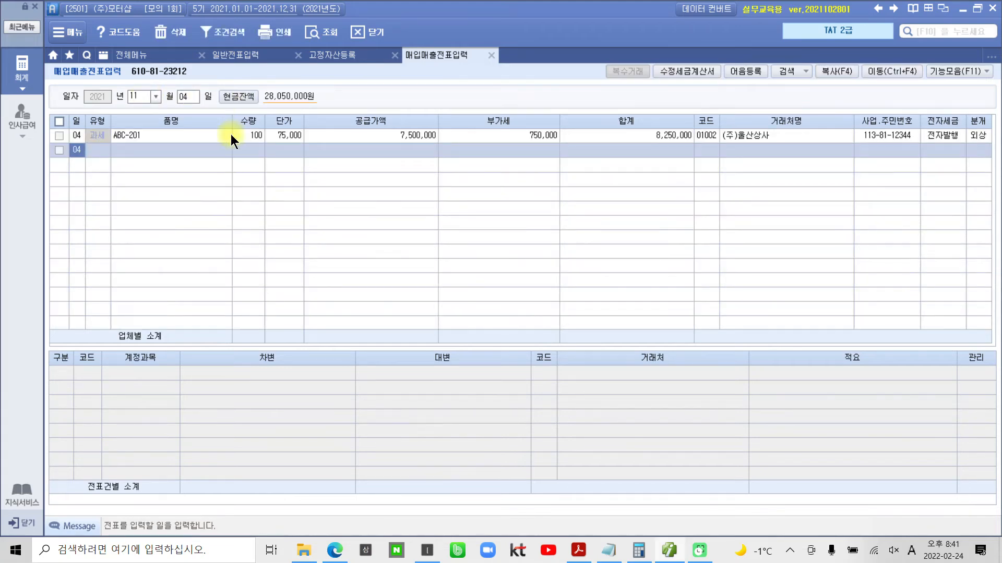
{"action": "left_click", "coordinate": [210, 135]}
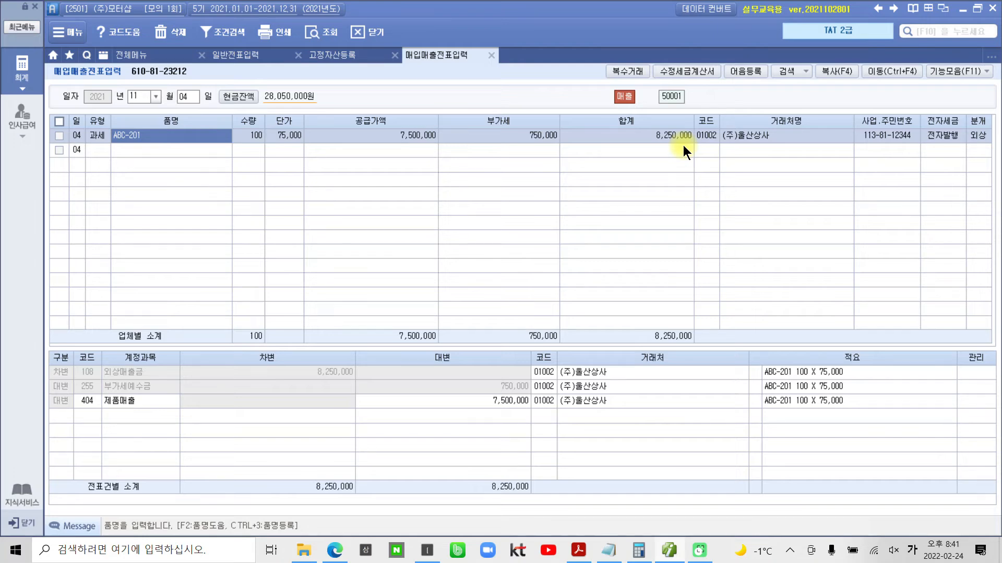
{"action": "left_click", "coordinate": [55, 137]}
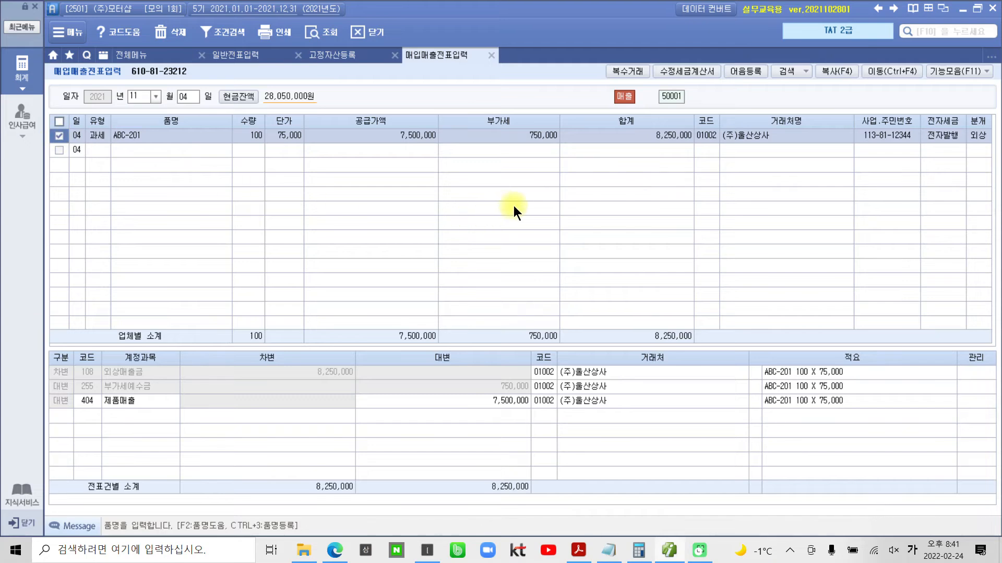
- Start a 수정세금계산서 for the checked ABC-201 sale with 수정사유 3. 환입 and confirm the reason
{"action": "mouse_move", "coordinate": [654, 58]}
{"action": "left_mouse_down"}
{"action": "mouse_move", "coordinate": [730, 94]}
{"action": "mouse_move", "coordinate": [702, 79]}
{"action": "left_mouse_up"}
{"action": "left_click", "coordinate": [684, 70]}
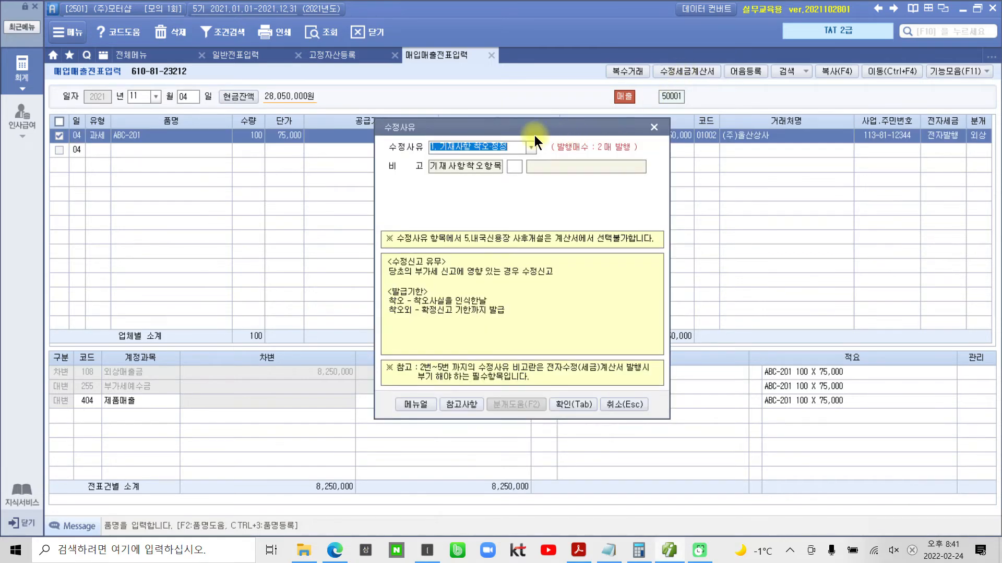
{"action": "mouse_move", "coordinate": [533, 130]}
{"action": "left_mouse_down"}
{"action": "mouse_move", "coordinate": [552, 123]}
{"action": "mouse_move", "coordinate": [543, 133]}
{"action": "left_mouse_up"}
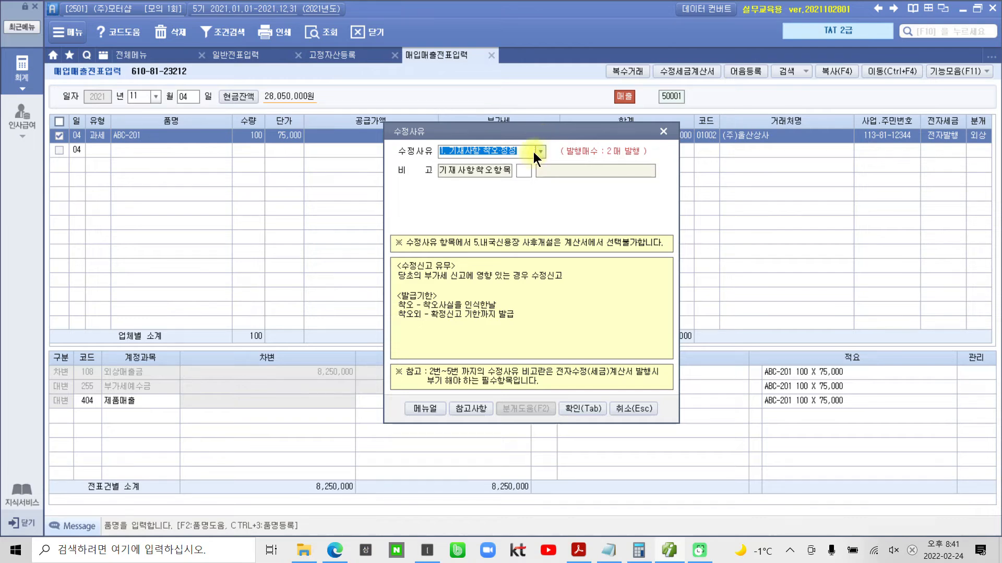
{"action": "left_click", "coordinate": [541, 151]}
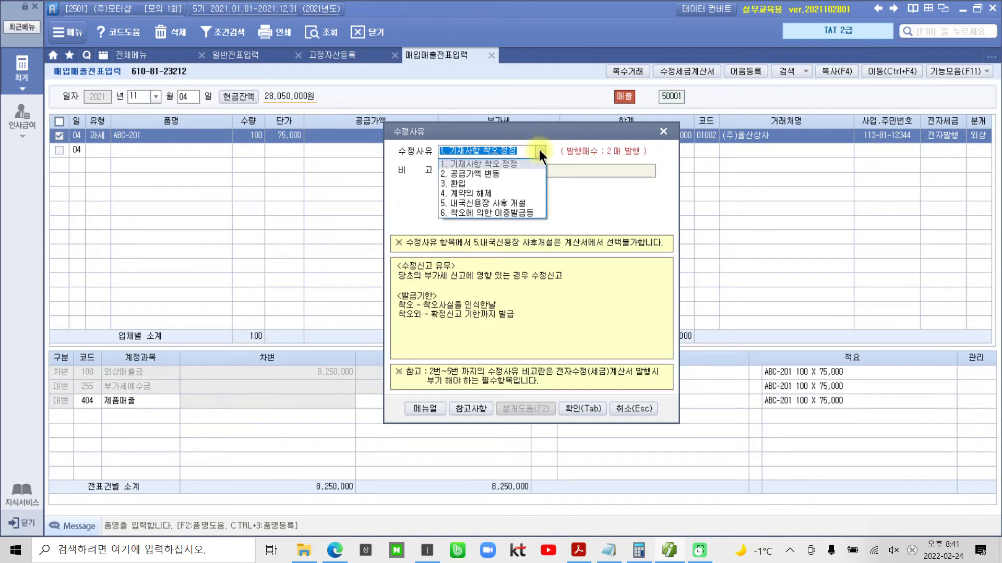
{"action": "left_click", "coordinate": [456, 183]}
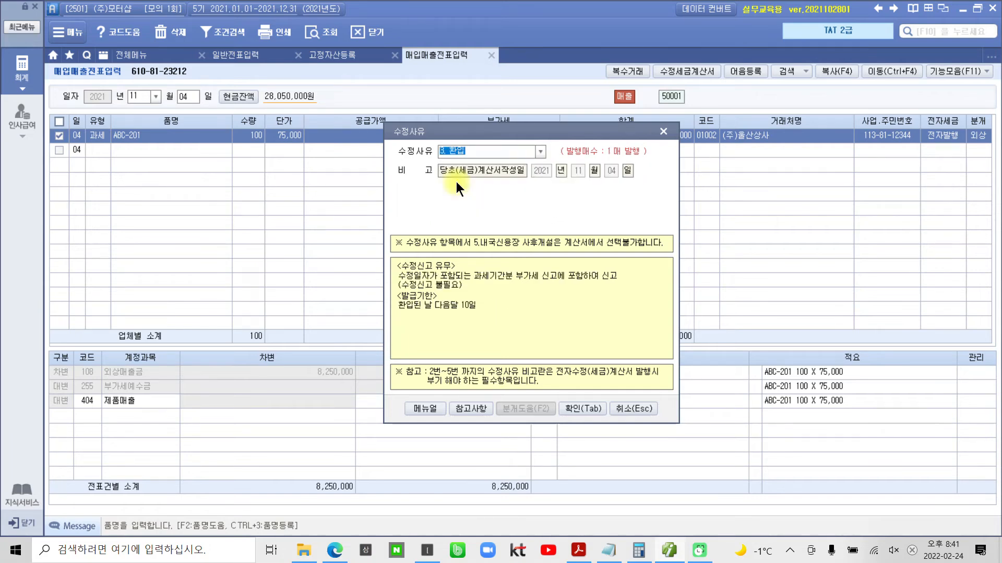
{"action": "left_click", "coordinate": [445, 156]}
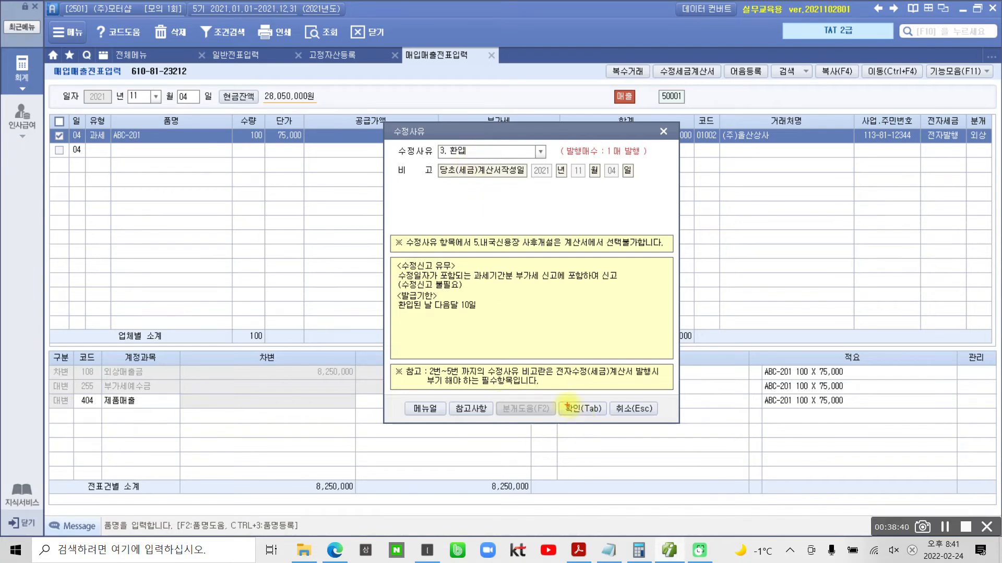
{"action": "left_click_drag", "start_coordinate": [563, 402], "coordinate": [609, 424]}
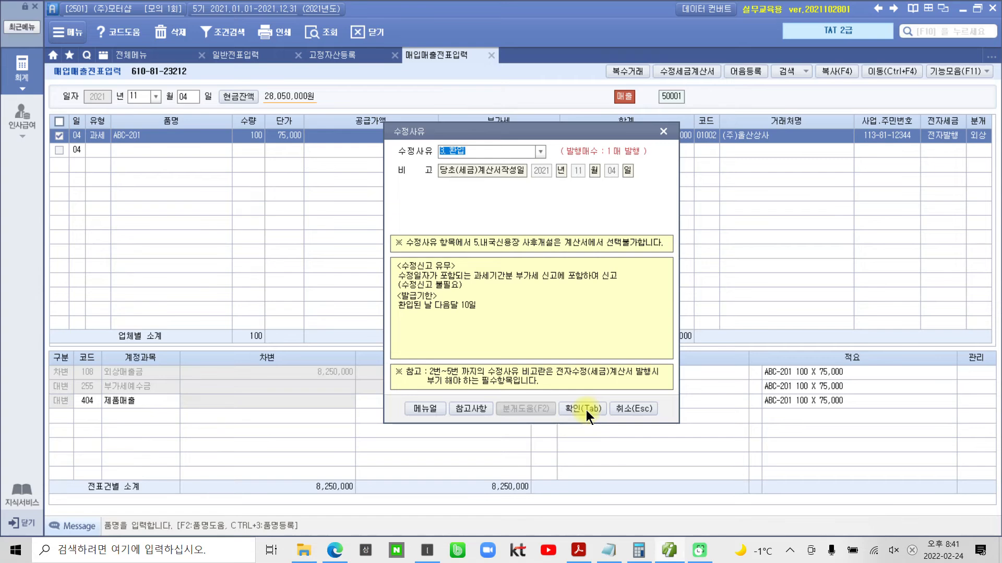
{"action": "left_click", "coordinate": [585, 410]}
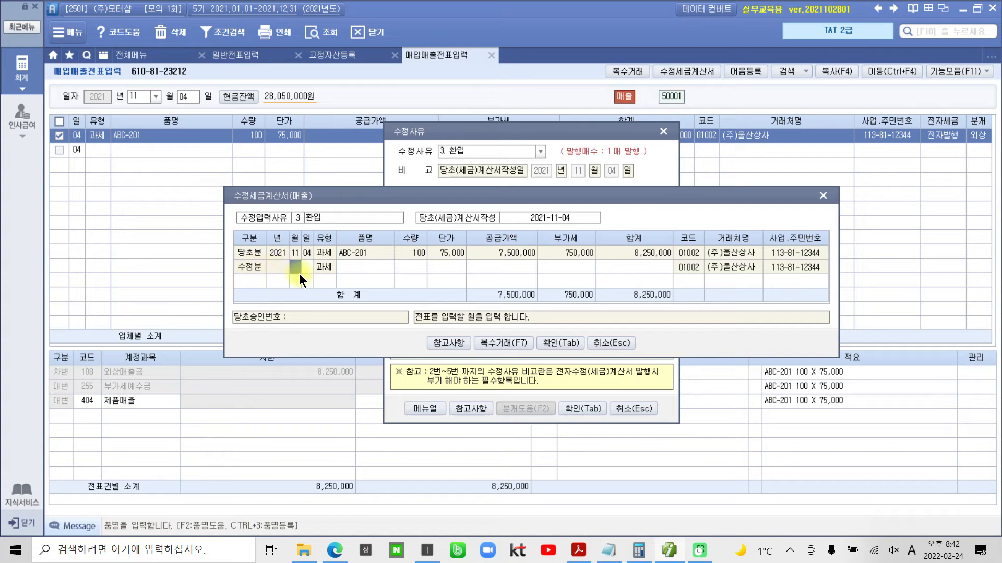
- Consult the 참고사항 table for the 작성월일 rule that applies to 환입, and close it
{"action": "left_click", "coordinate": [446, 342]}
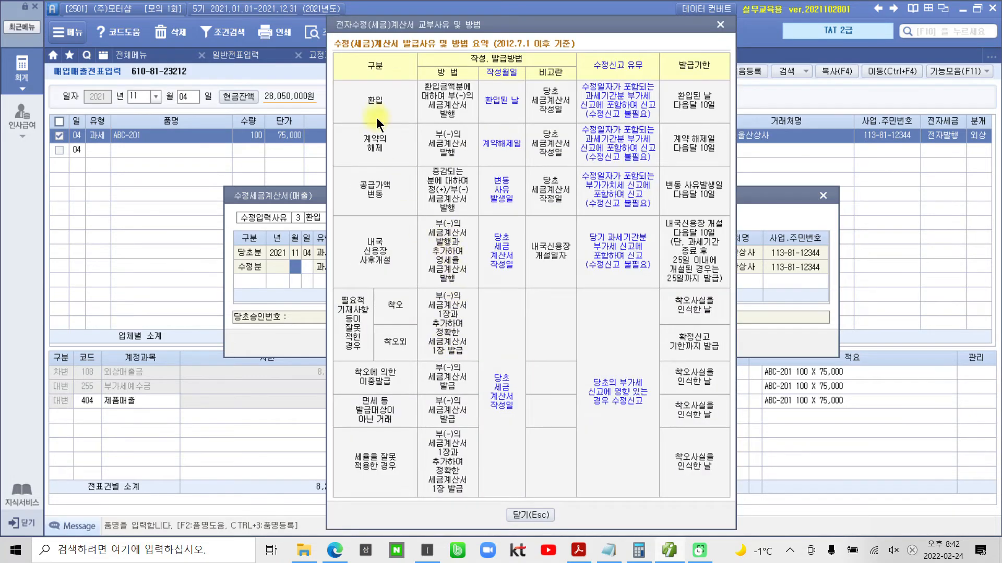
{"action": "left_click_drag", "start_coordinate": [357, 89], "coordinate": [391, 117]}
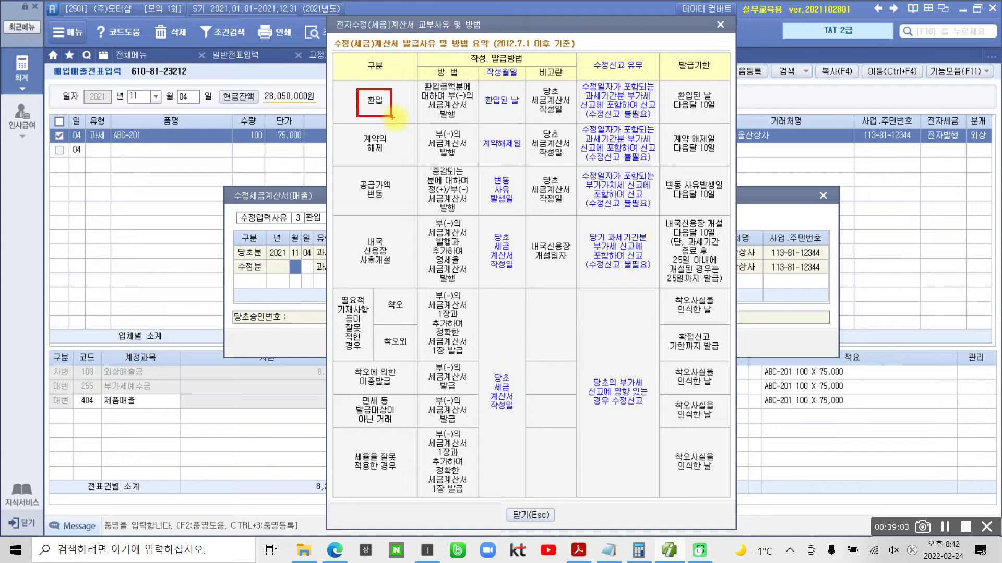
{"action": "left_click_drag", "start_coordinate": [484, 89], "coordinate": [524, 116]}
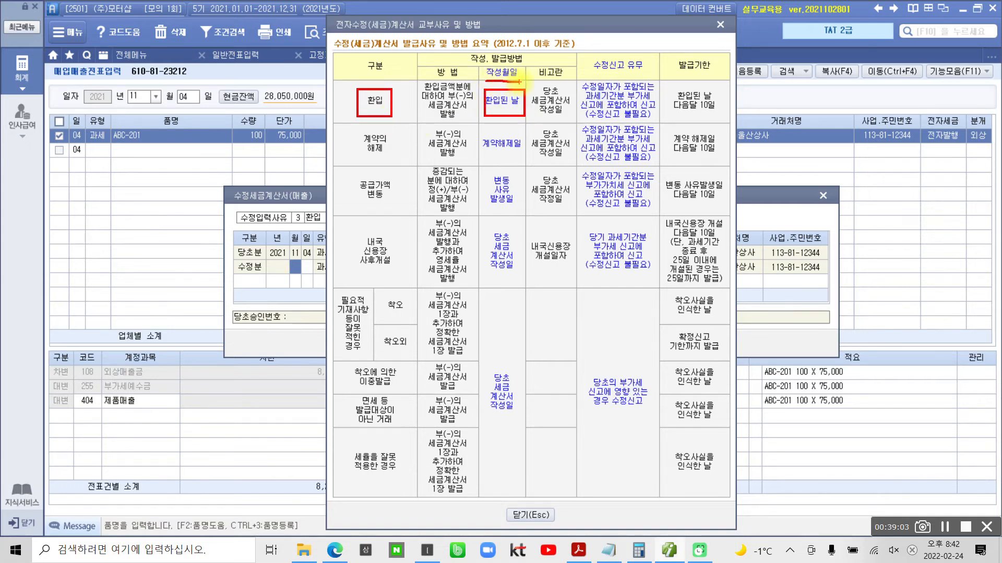
{"action": "key", "text": "Escape"}
{"action": "left_click", "coordinate": [528, 515]}
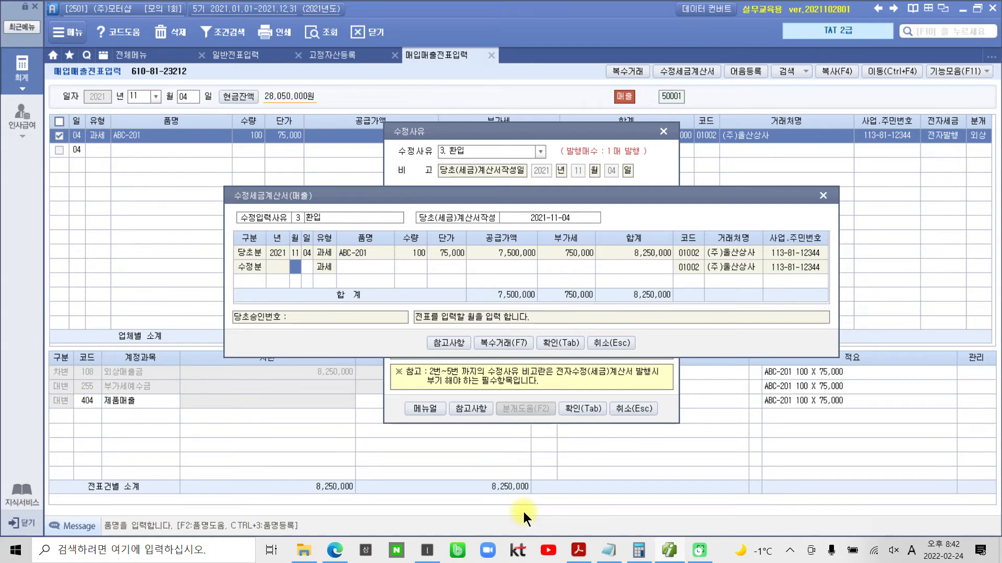
- Date the 수정분 line 11월 20일 and fill its 품명 with ABC-201
{"action": "type", "text": "11"}
{"action": "key", "text": "Return"}
{"action": "type", "text": "20"}
{"action": "key", "text": "Return"}
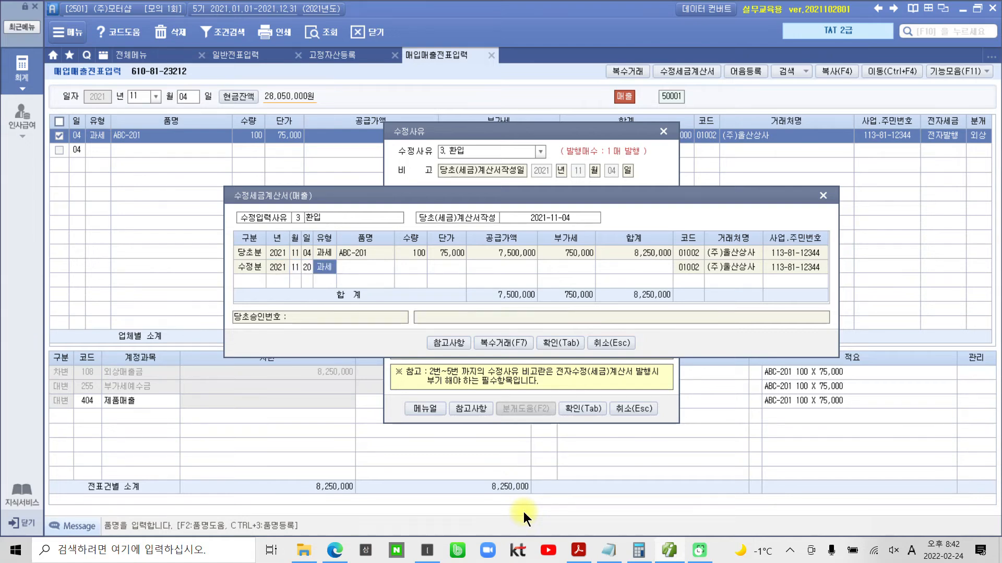
{"action": "key", "text": "Return"}
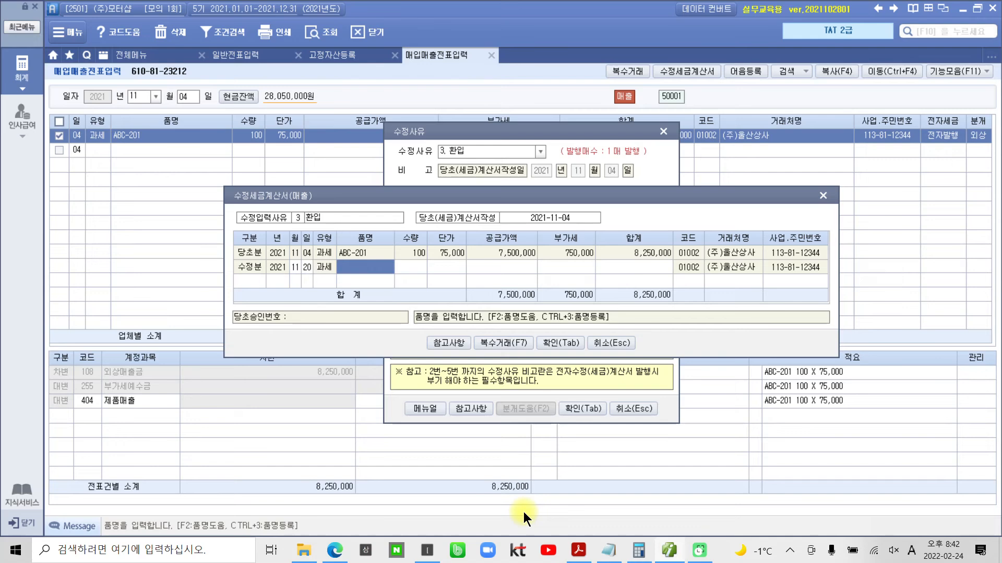
{"action": "key", "text": "Return"}
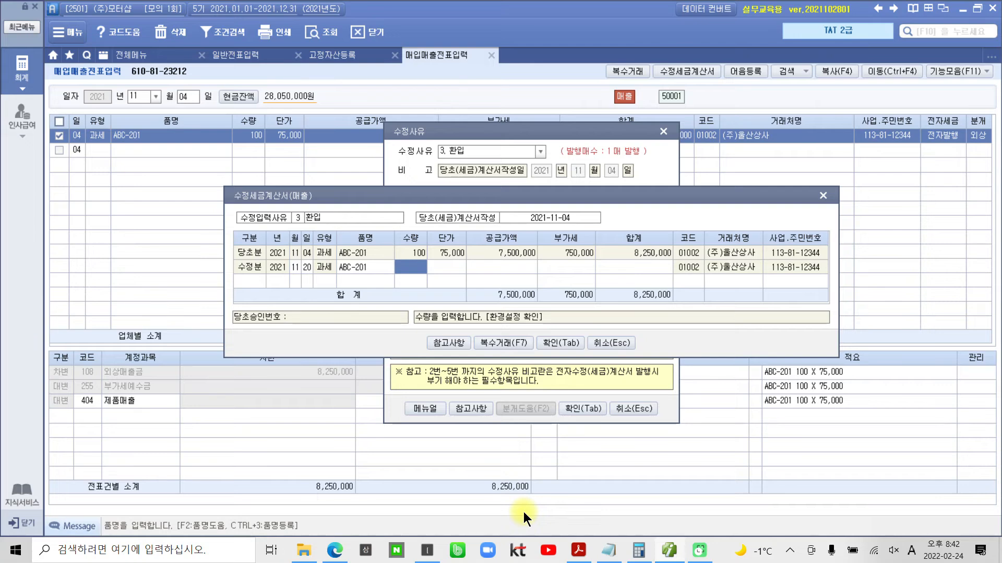
- Give the 수정분 line a 수량 of -10 and a 단가 of 75,000, and confirm the 수정세금계산서 and its notice
{"action": "type", "text": "-10"}
{"action": "key", "text": "Return"}
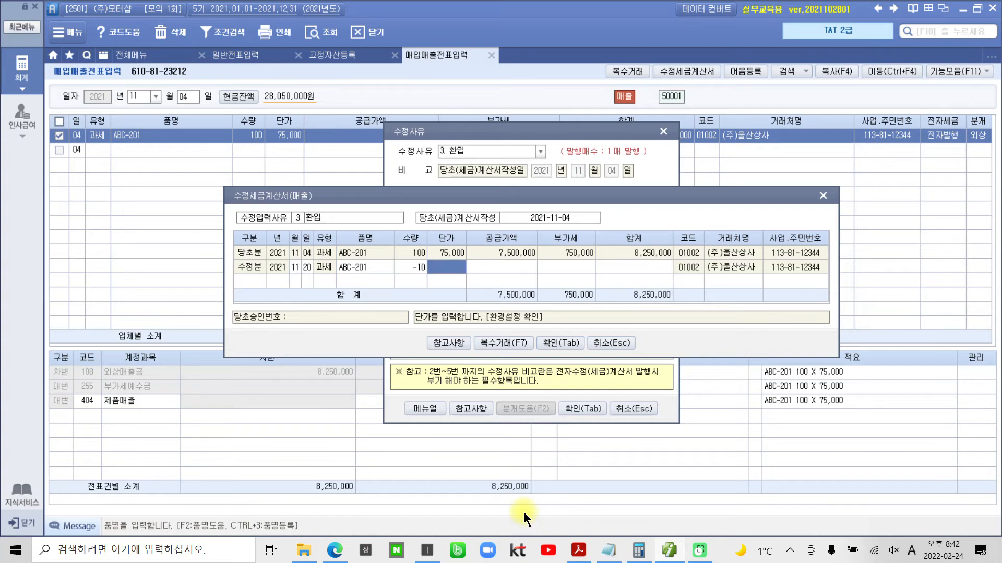
{"action": "type", "text": "75,000"}
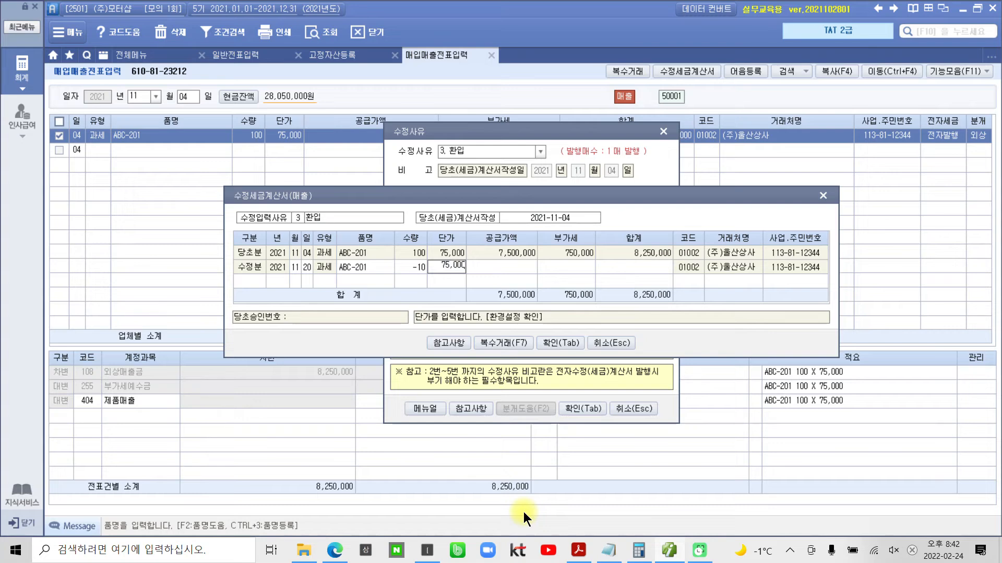
{"action": "key", "text": "Return"}
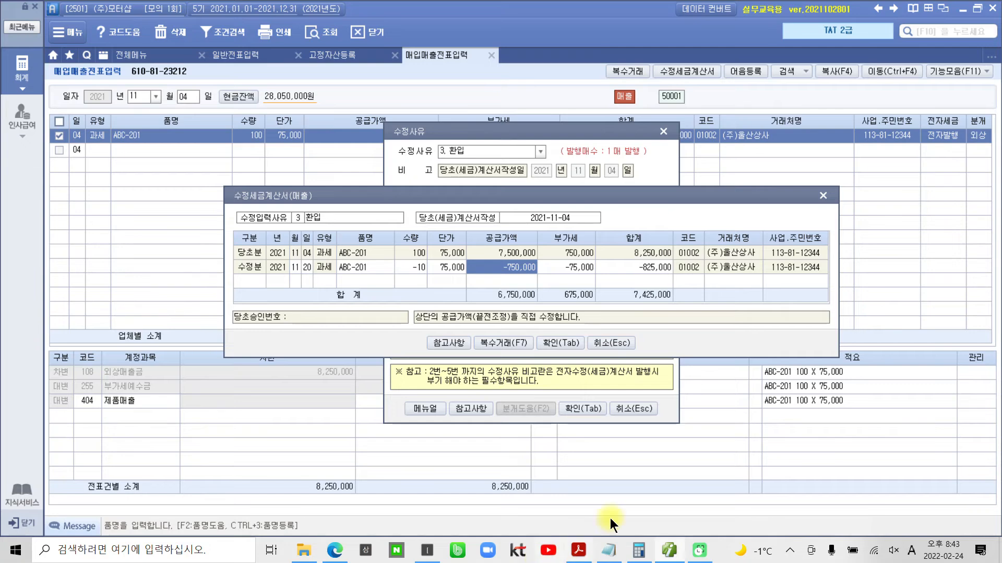
{"action": "left_click", "coordinate": [560, 344]}
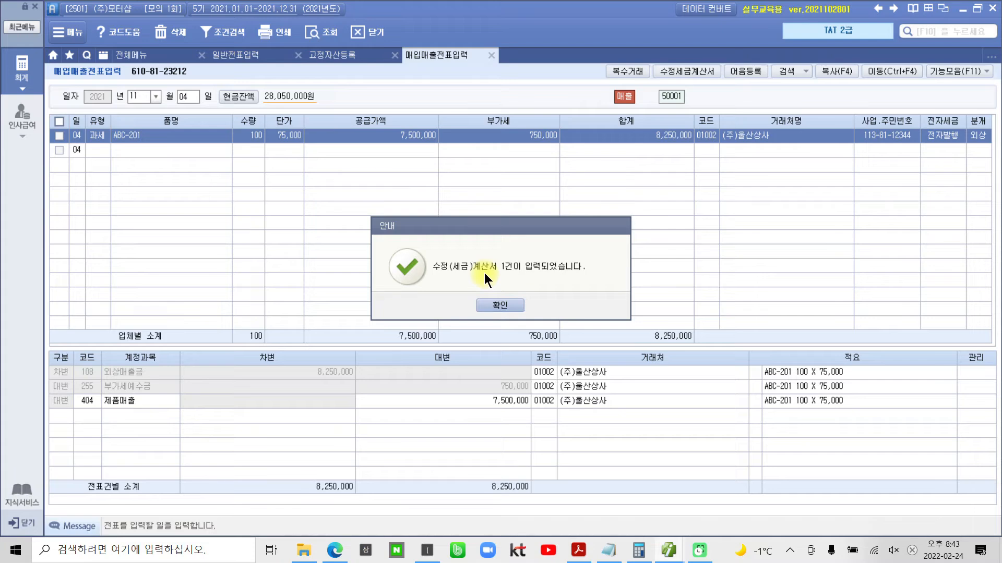
{"action": "left_click", "coordinate": [500, 305]}
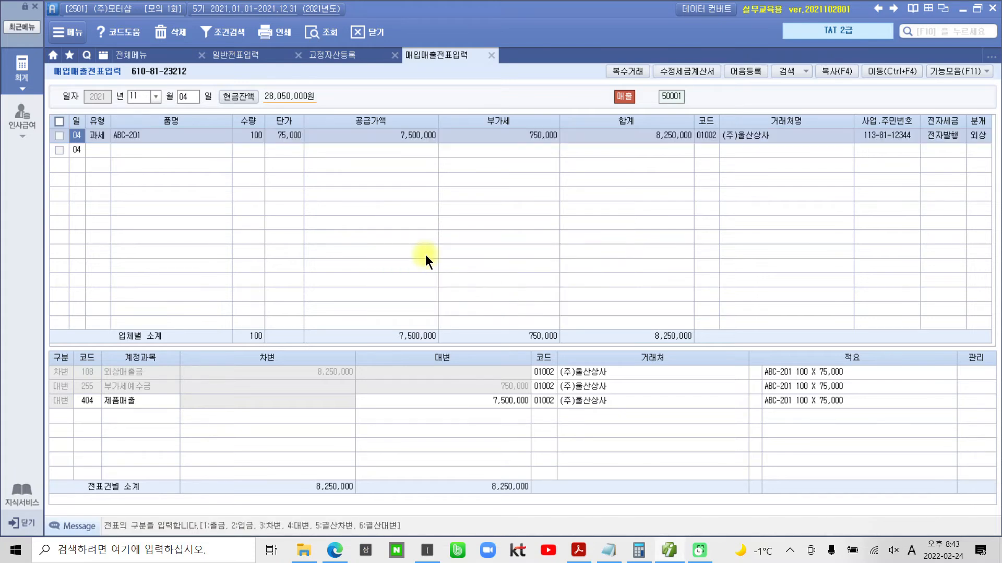
- Load the 11월 20일 vouchers in 매입매출전표입력 to check the entered correction
{"action": "left_click", "coordinate": [189, 96]}
{"action": "type", "text": "20"}
{"action": "key", "text": "Return"}
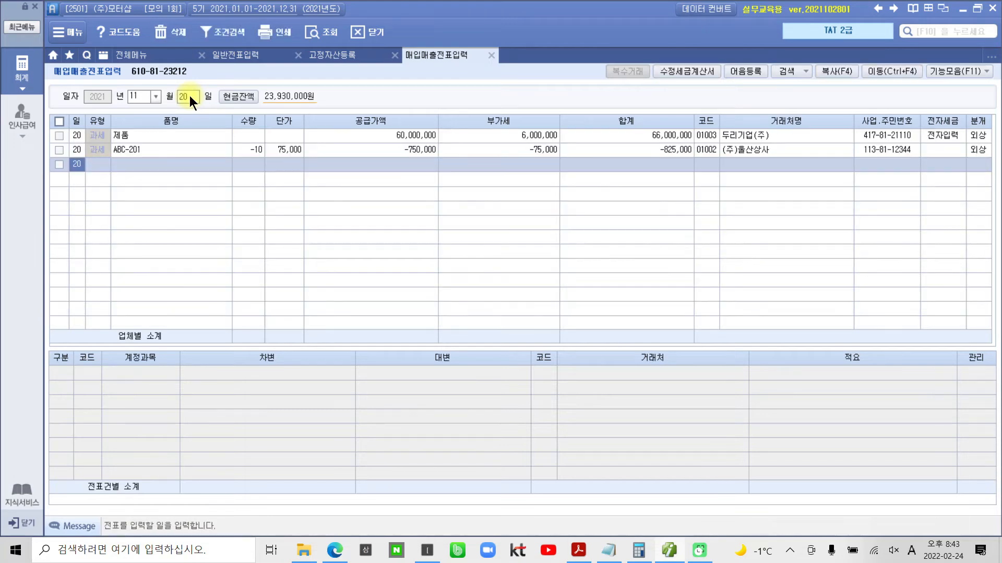
- Examine the 분개 lines of the 11월 20일 ABC-201 voucher for (주)울산상사, covering 외상매출금, 부가세예수금 and 제품매출
{"action": "left_click", "coordinate": [164, 149]}
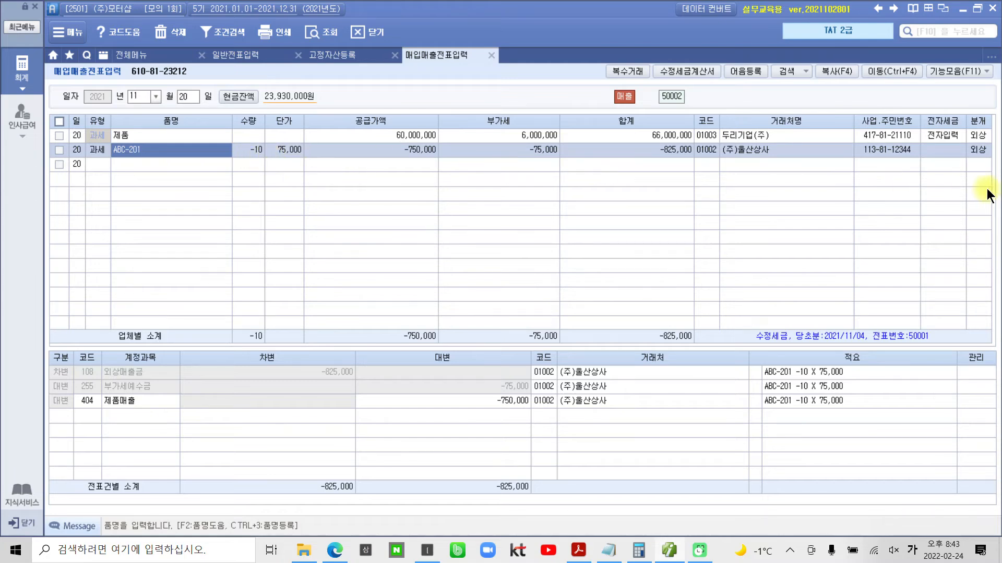
{"action": "left_click", "coordinate": [979, 152]}
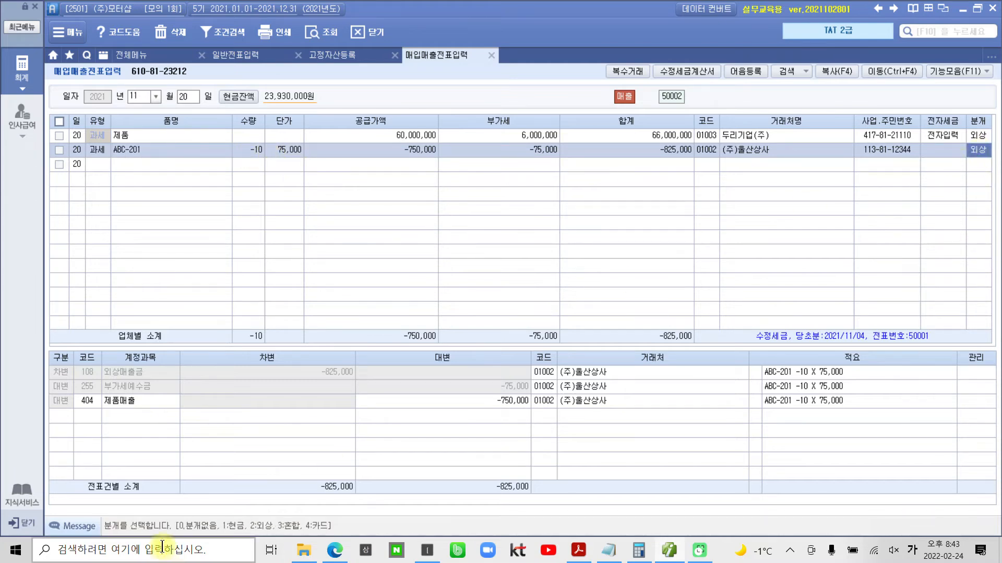
{"action": "mouse_move", "coordinate": [21, 340]}
{"action": "left_mouse_down"}
{"action": "mouse_move", "coordinate": [465, 452]}
{"action": "mouse_move", "coordinate": [553, 501]}
{"action": "left_mouse_up"}
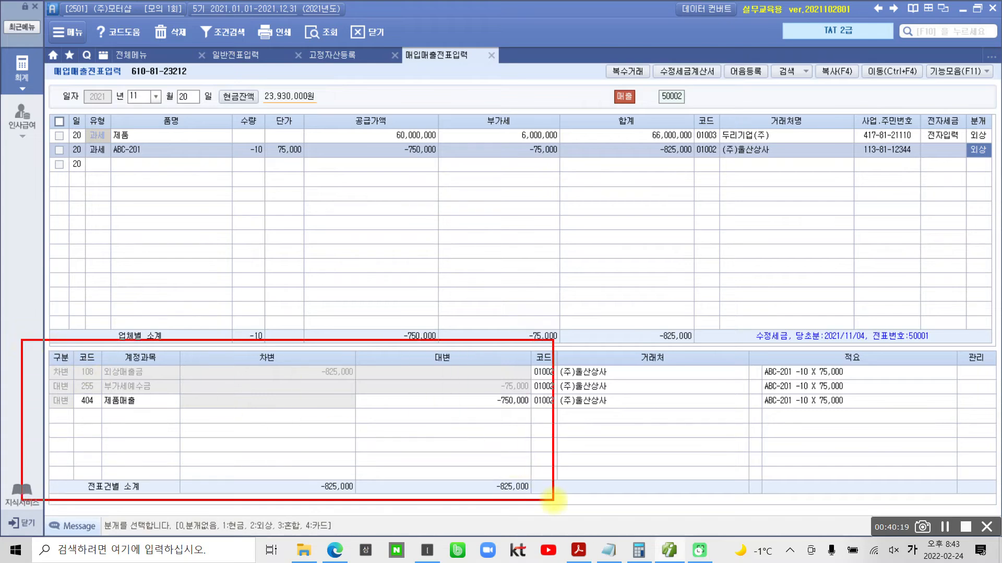
{"action": "left_click_drag", "start_coordinate": [95, 376], "coordinate": [158, 375]}
{"action": "left_click_drag", "start_coordinate": [311, 379], "coordinate": [351, 379]}
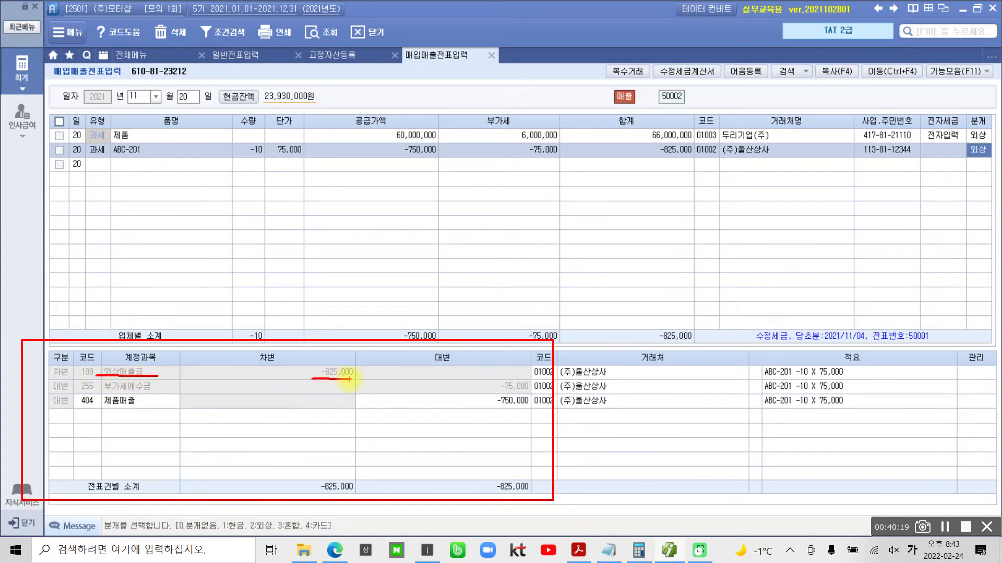
{"action": "left_click_drag", "start_coordinate": [103, 391], "coordinate": [157, 391]}
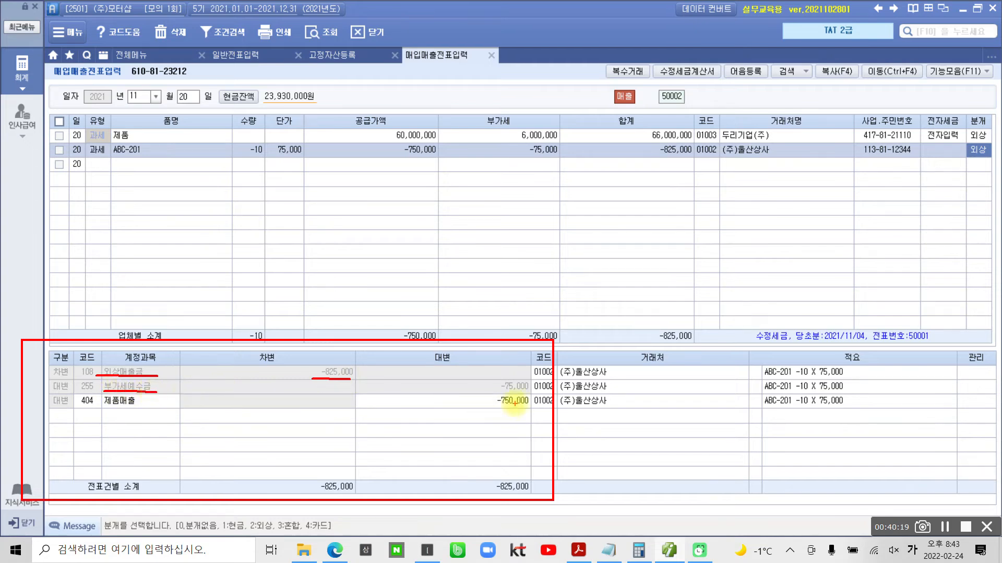
{"action": "left_click_drag", "start_coordinate": [502, 392], "coordinate": [532, 392]}
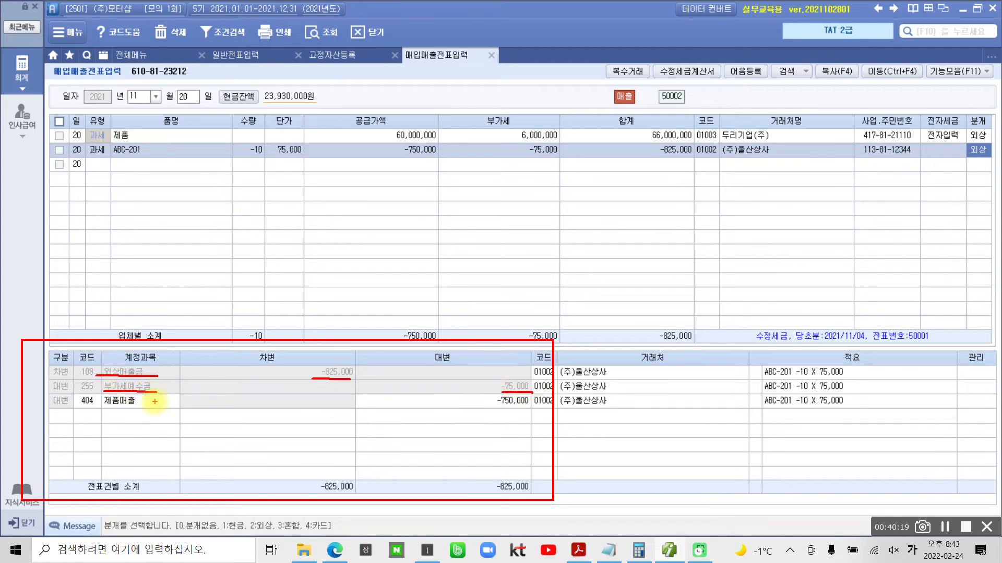
{"action": "left_click_drag", "start_coordinate": [99, 408], "coordinate": [142, 408]}
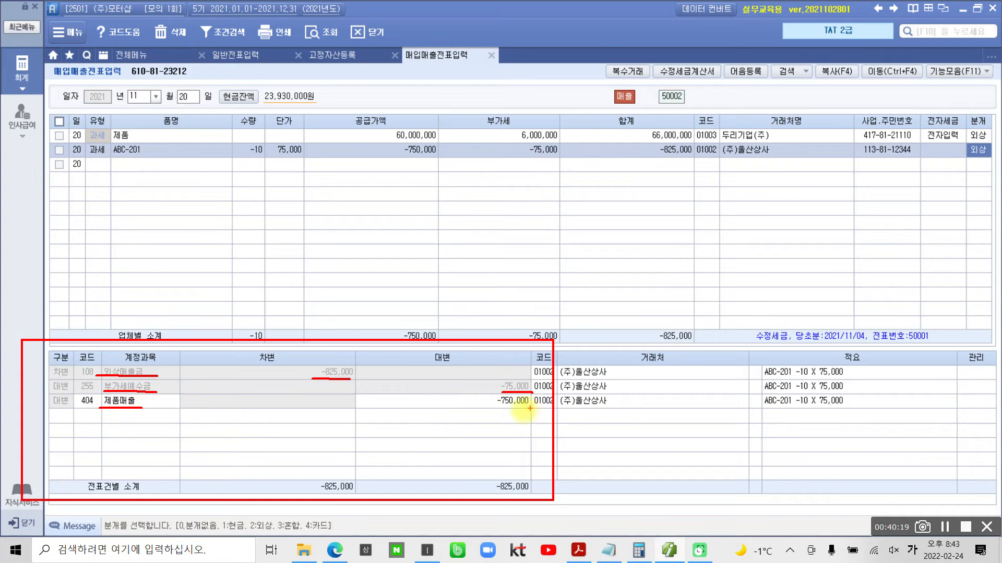
{"action": "left_click_drag", "start_coordinate": [494, 408], "coordinate": [533, 407]}
{"action": "key", "text": "Escape"}
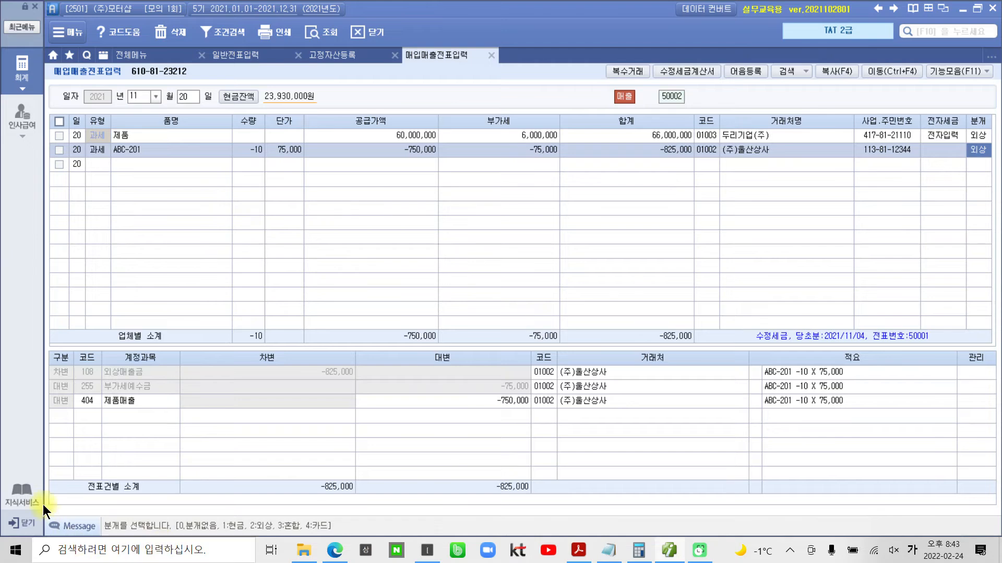
- Open 전자세금계산서 발행 및 내역관리 and query the 매출 invoices from 2021년 11월 20일 to 11월 20일 for all 거래처
{"action": "left_click", "coordinate": [22, 77]}
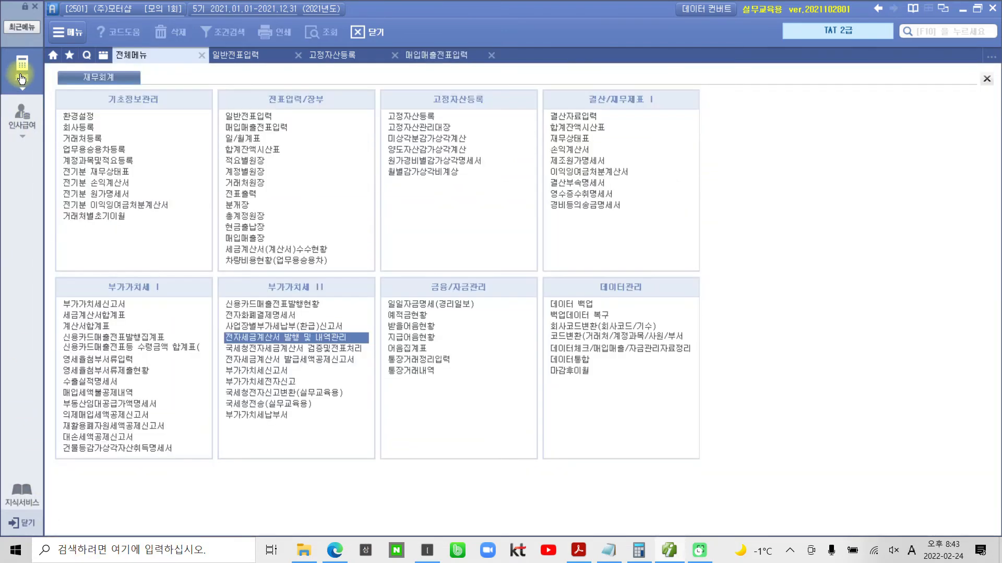
{"action": "mouse_move", "coordinate": [214, 327]}
{"action": "left_mouse_down"}
{"action": "mouse_move", "coordinate": [290, 349]}
{"action": "mouse_move", "coordinate": [395, 348]}
{"action": "left_mouse_up"}
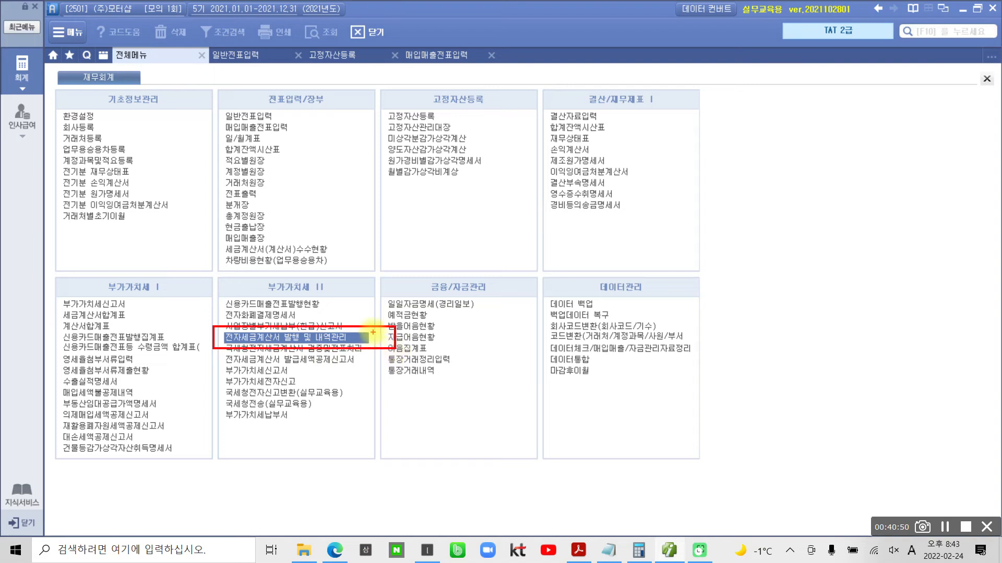
{"action": "key", "text": "Escape"}
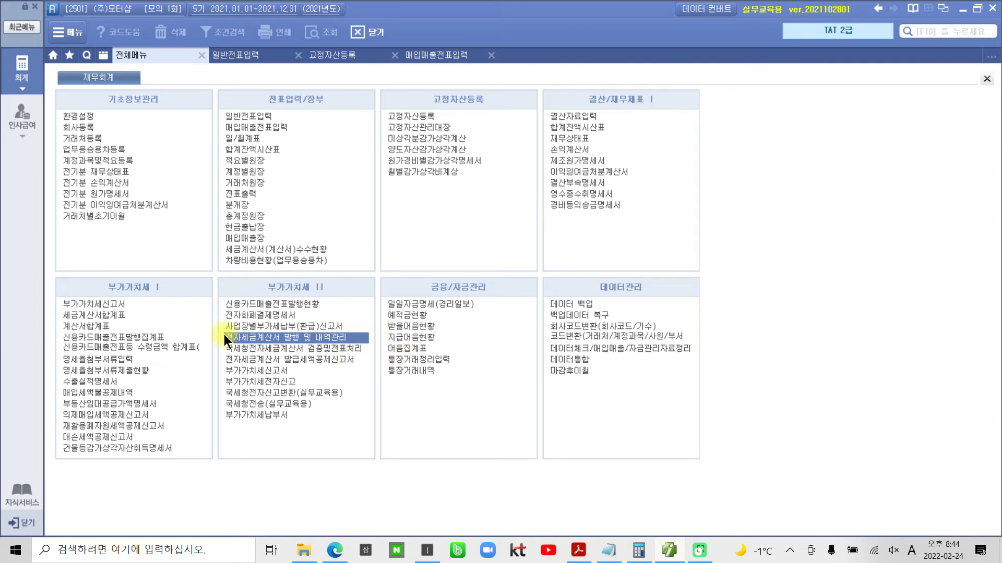
{"action": "left_click", "coordinate": [238, 335]}
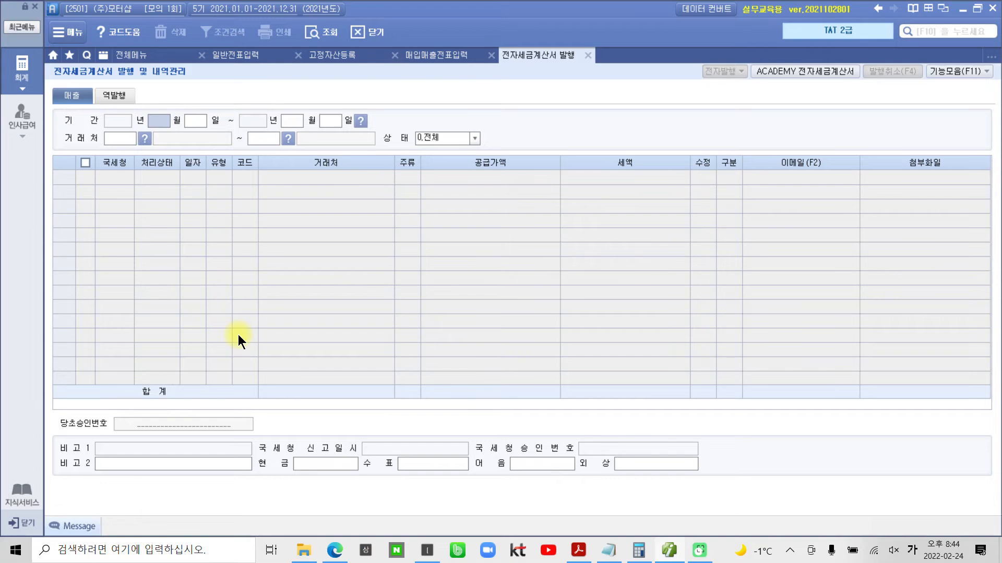
{"action": "type", "text": "11201120"}
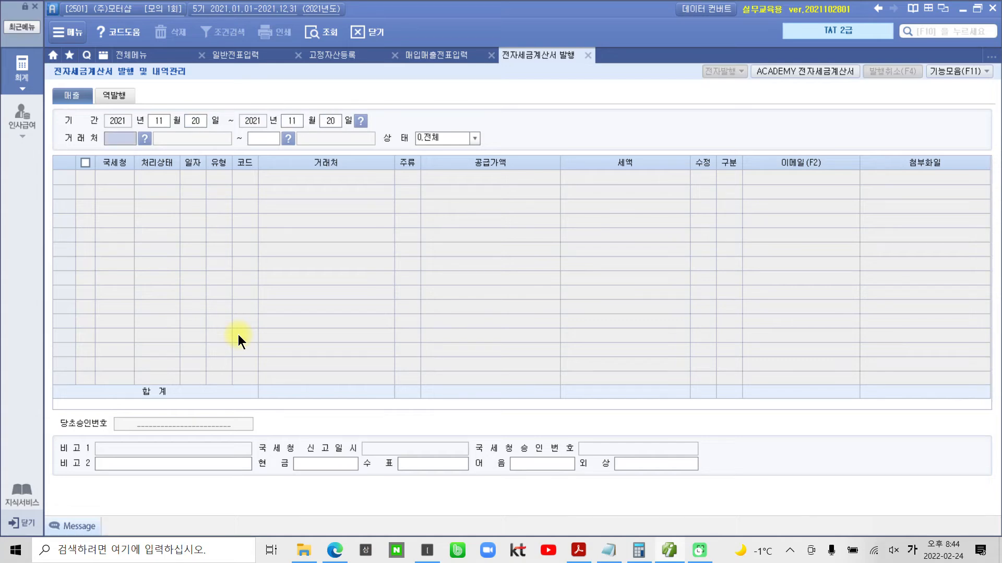
{"action": "key", "text": "Return"}
{"action": "key", "text": "Return"}
{"action": "key", "text": "Return"}
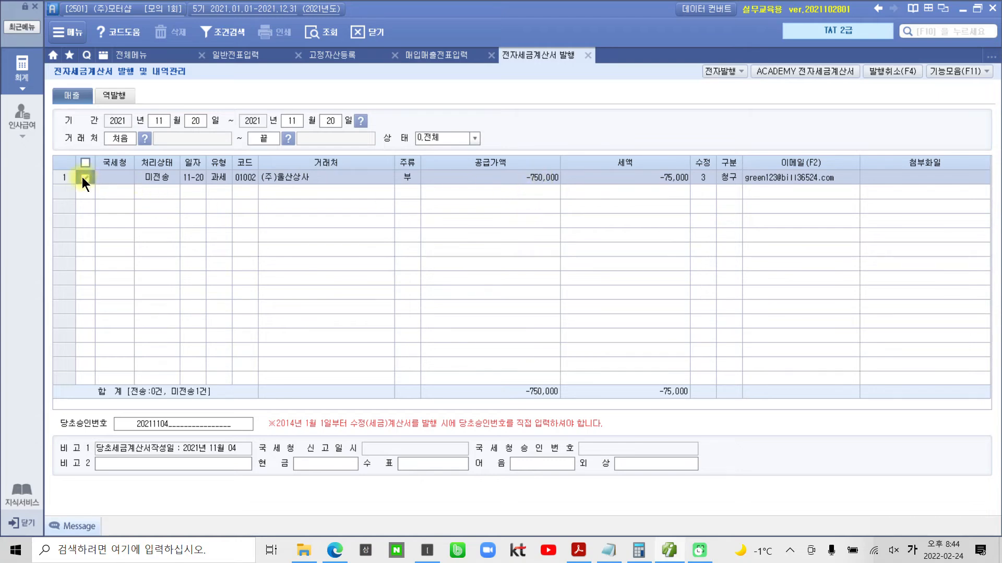
- Issue the selected 미전송 수정세금계산서 for (주)울산상사 electronically, accepting the prefilled login, and close the completion notice
{"action": "left_click", "coordinate": [713, 70]}
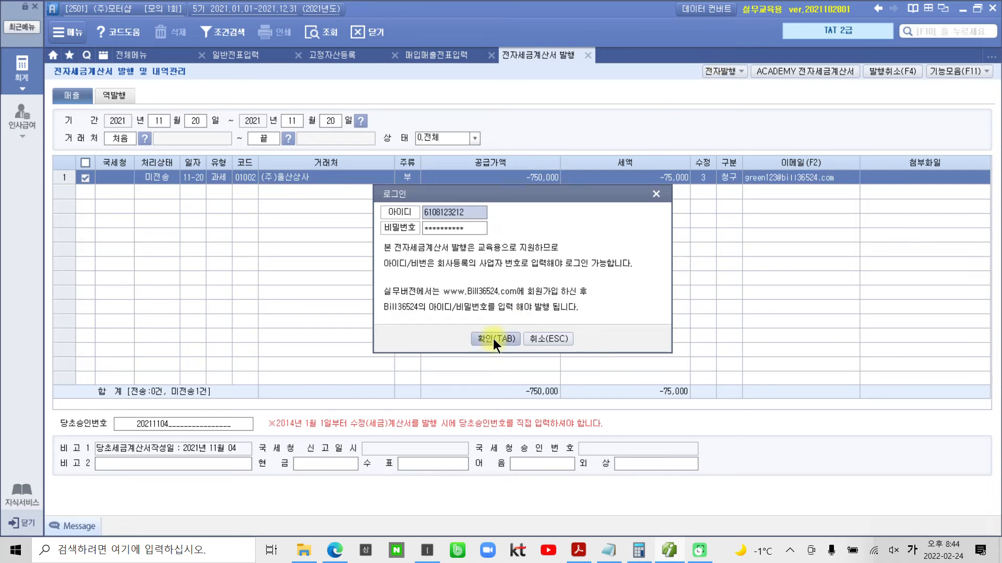
{"action": "left_click", "coordinate": [493, 339]}
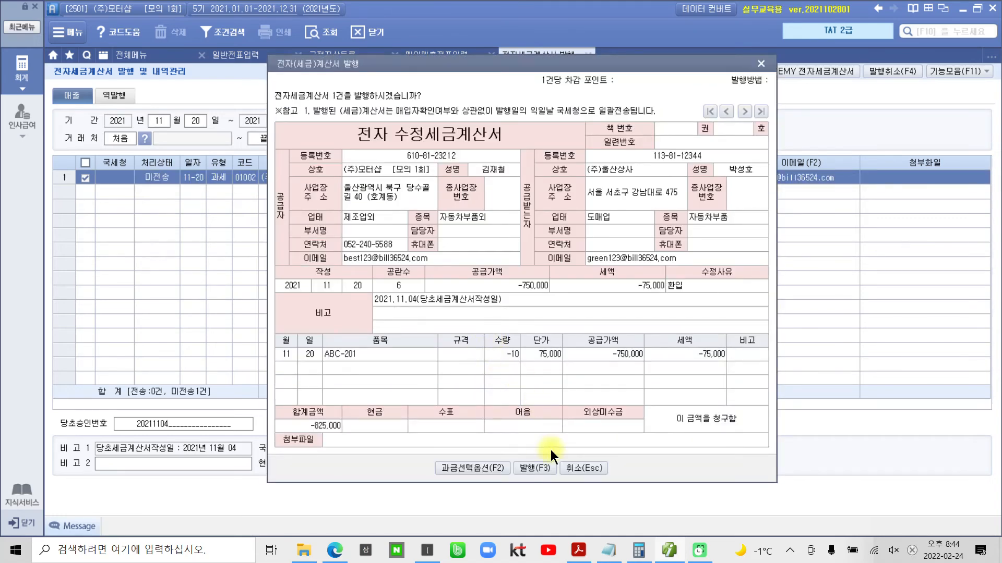
{"action": "left_click", "coordinate": [534, 465]}
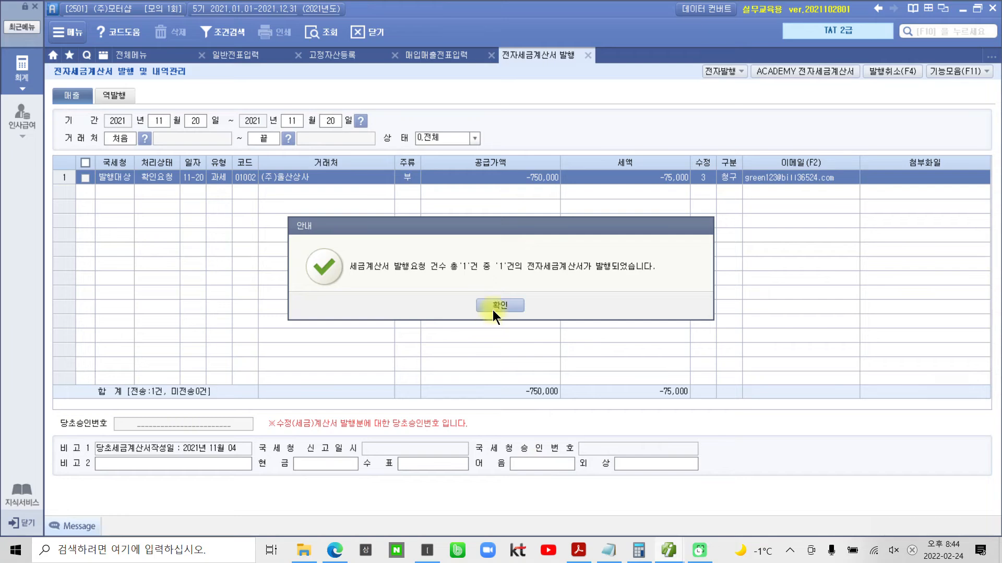
{"action": "left_click", "coordinate": [493, 303]}
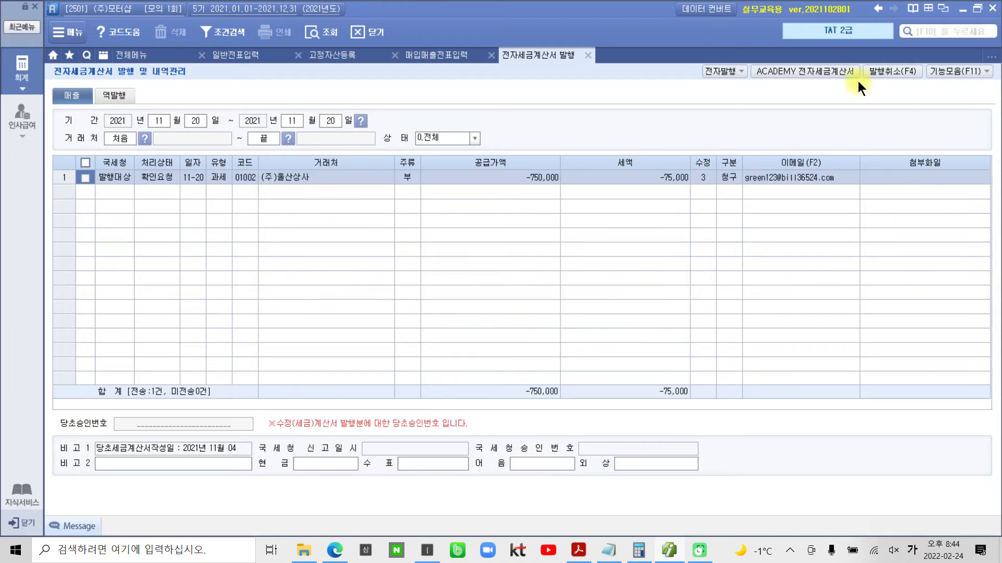
- Log in to ACADEMY 전자세금계산서, query the 미전송 매출 invoices, issue the (주)울산상사 수정세금계산서, and close the site window
{"action": "left_click", "coordinate": [803, 70]}
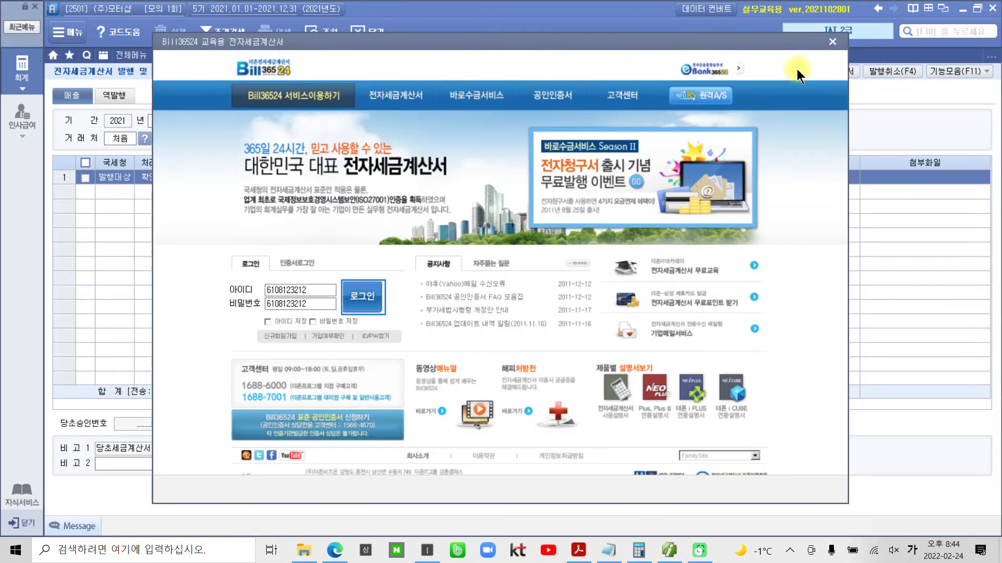
{"action": "left_click", "coordinate": [359, 296]}
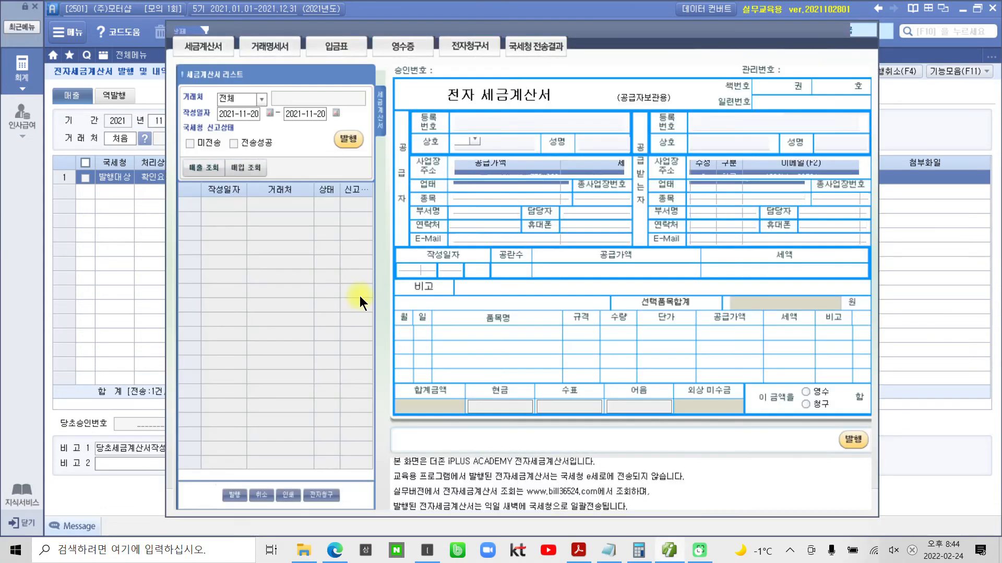
{"action": "left_click", "coordinate": [235, 165]}
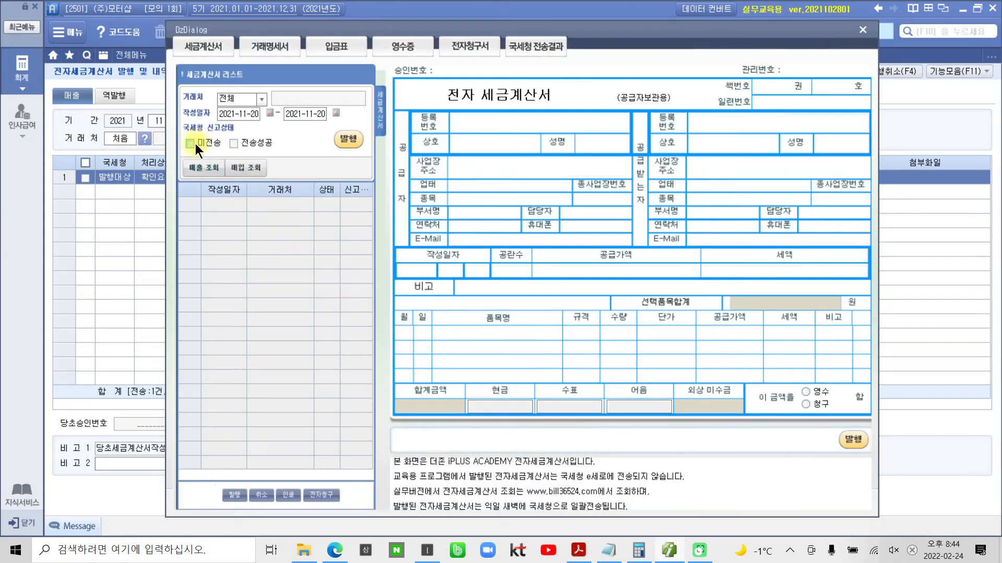
{"action": "left_click", "coordinate": [199, 169]}
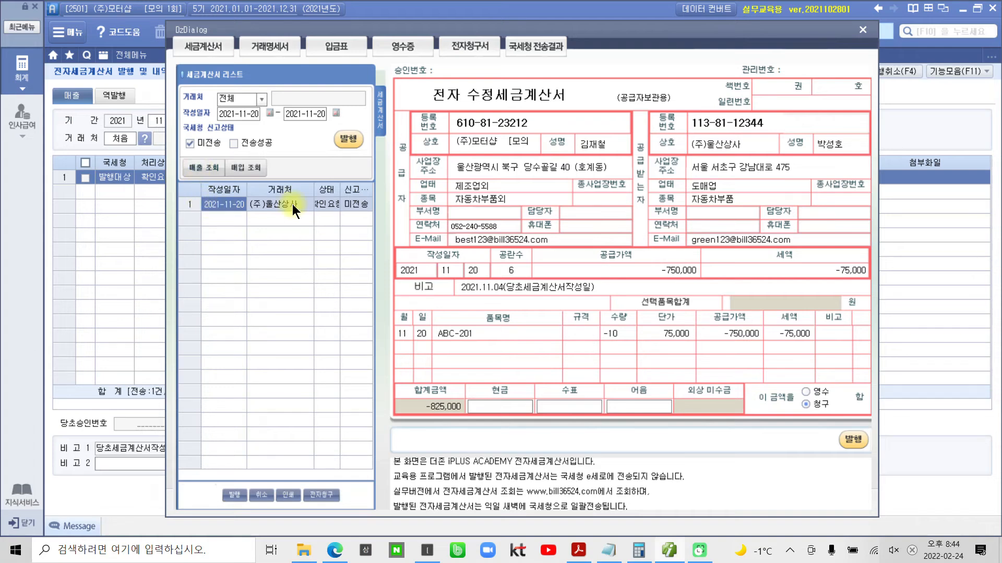
{"action": "left_click", "coordinate": [348, 140]}
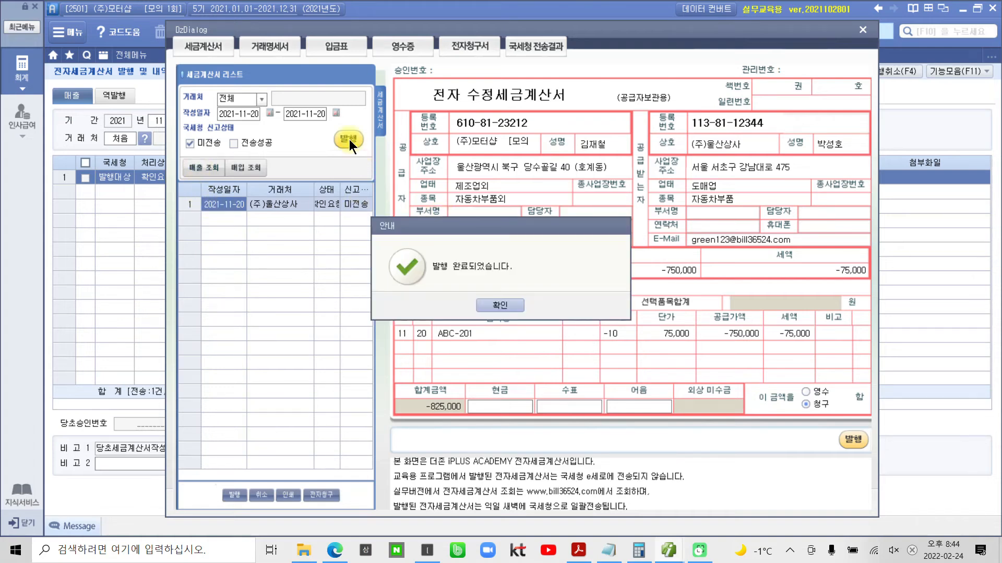
{"action": "left_click", "coordinate": [504, 305]}
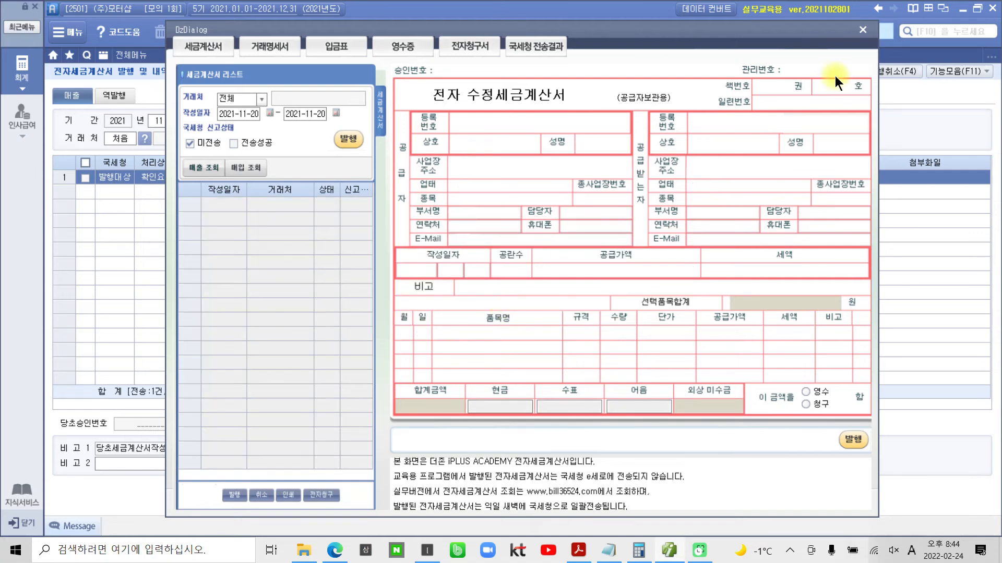
{"action": "left_click", "coordinate": [863, 31]}
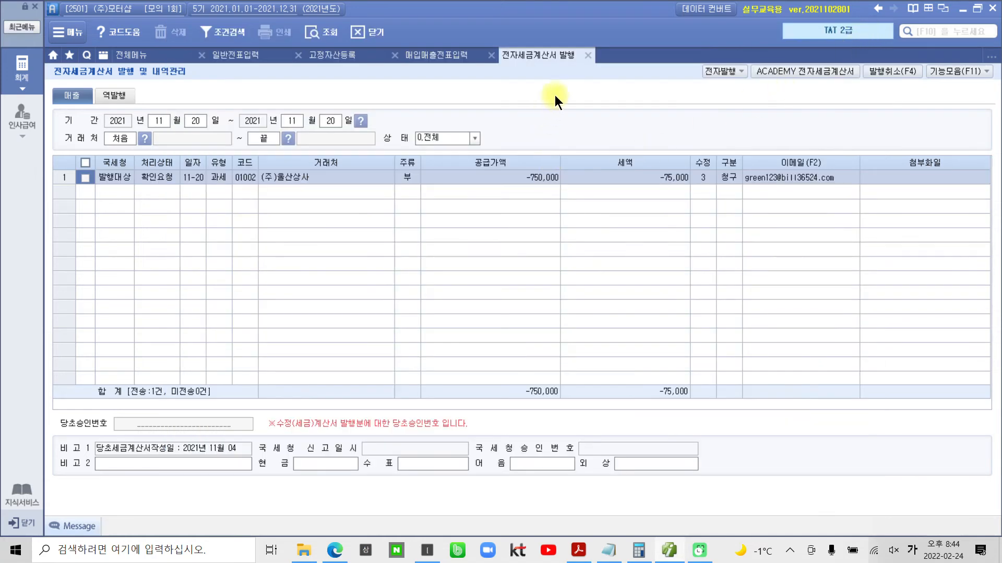
- Close the 발행 screen, reload the 11월 20일 vouchers in 매입매출전표입력, and check the (주)울산상사 line's 전자세금 and 분개
{"action": "left_click", "coordinate": [587, 56]}
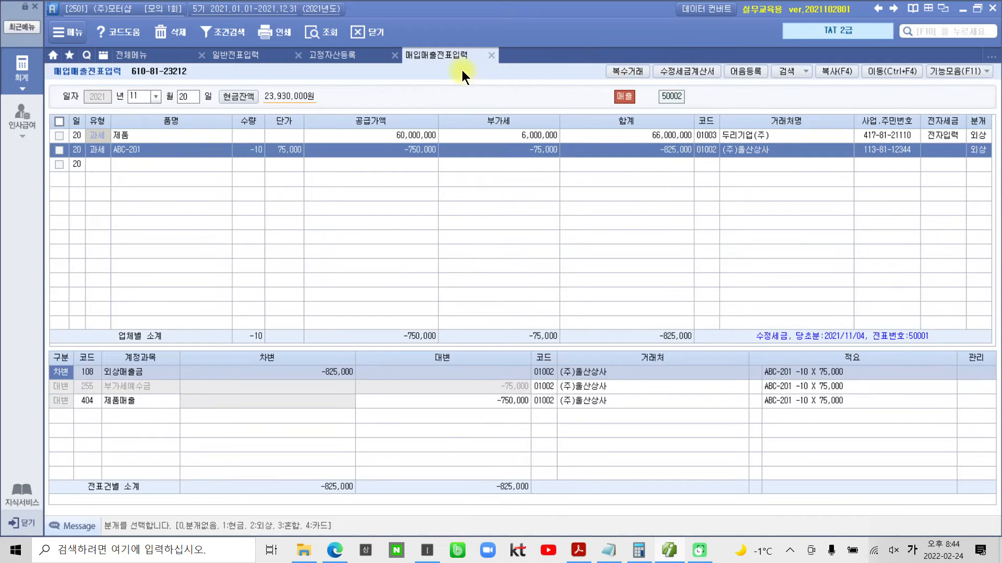
{"action": "left_click", "coordinate": [332, 37]}
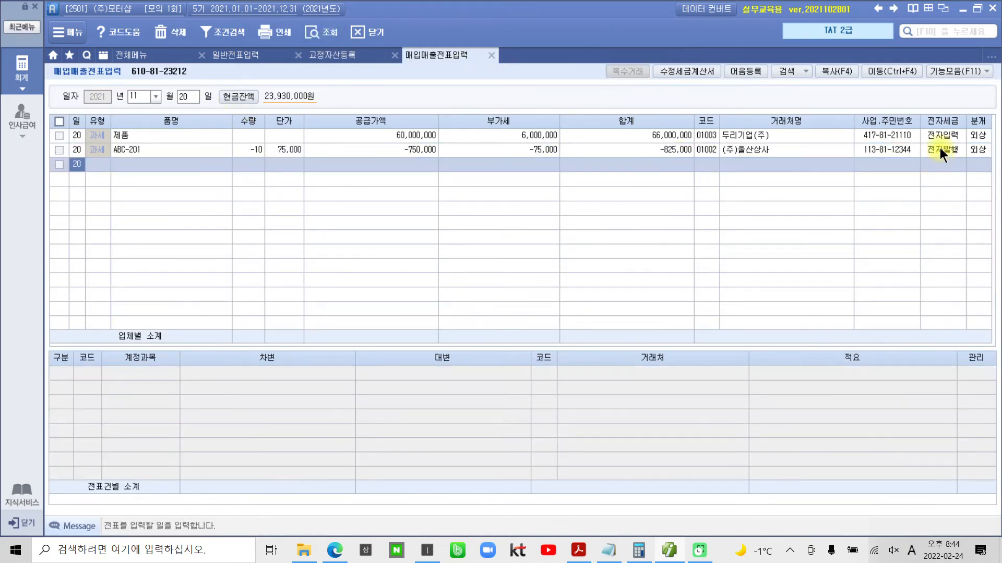
{"action": "left_click", "coordinate": [940, 150]}
{"action": "left_click", "coordinate": [980, 149]}
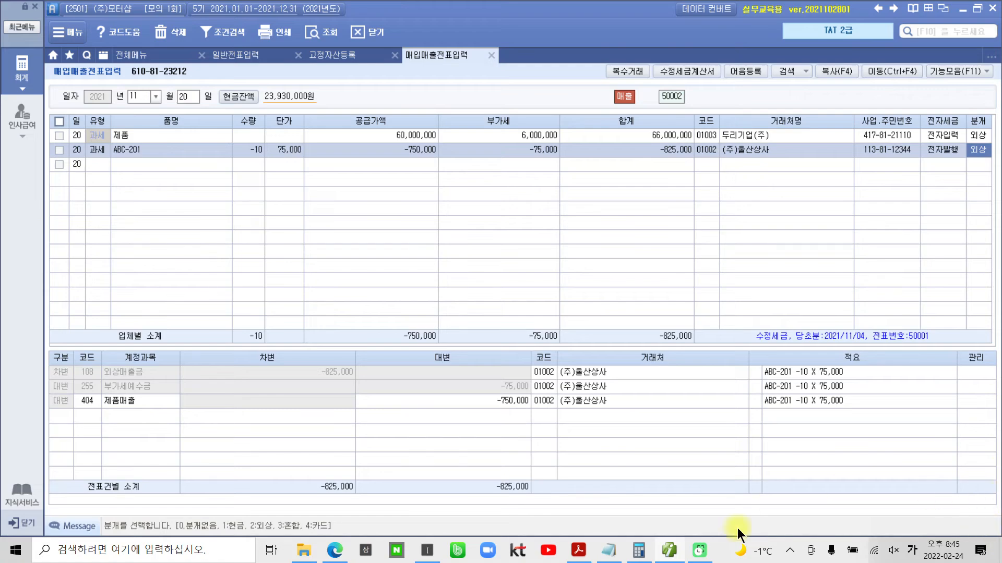
- Switch to the mock exam PDF in Acrobat Reader and highlight "신용카드매출전표발행집계" in the title of question 3
{"action": "left_click", "coordinate": [578, 550]}
{"action": "scroll", "coordinate": [430, 374], "scroll_direction": "down", "scroll_amount": 5}
{"action": "scroll", "coordinate": [430, 375], "scroll_direction": "down", "scroll_amount": 15}
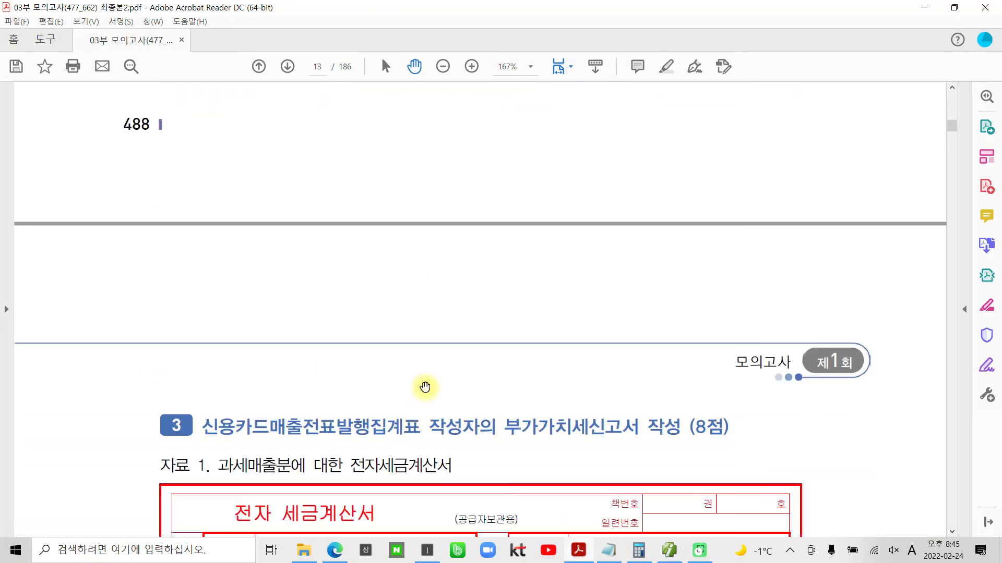
{"action": "scroll", "coordinate": [426, 381], "scroll_direction": "down", "scroll_amount": 3}
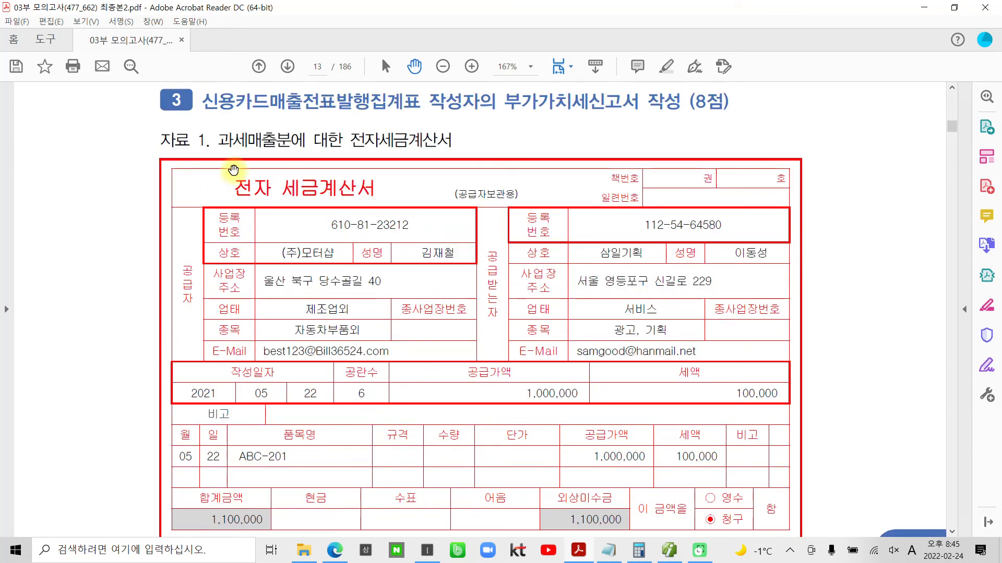
{"action": "left_click_drag", "start_coordinate": [210, 103], "coordinate": [412, 107]}
{"action": "right_click", "coordinate": [375, 104]}
{"action": "left_click", "coordinate": [397, 145]}
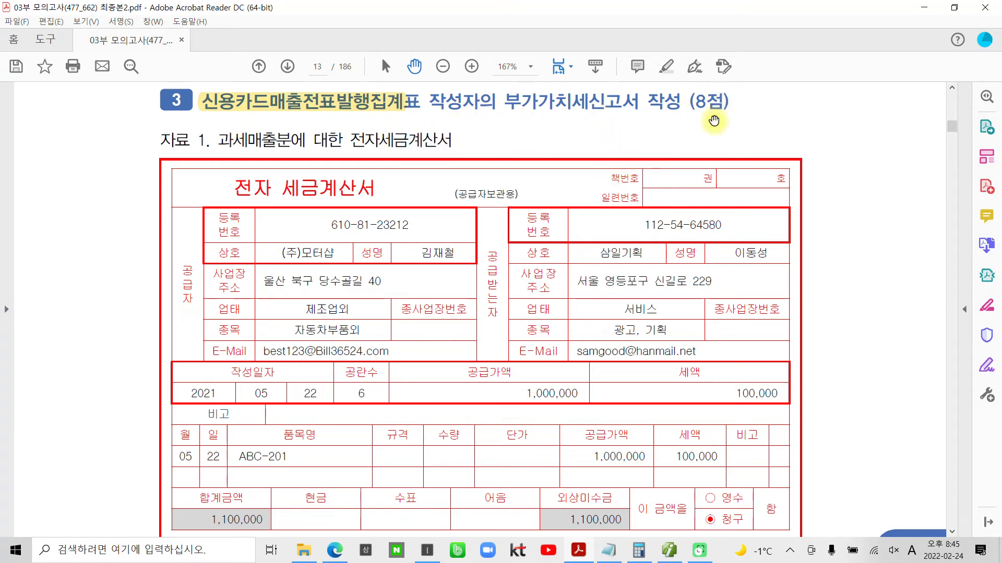
- Read 자료 1 and 자료 2 of question 3, and circle the "5월 22일 거래분의 결제용" note beside 신용카드매출전표
{"action": "scroll", "coordinate": [493, 269], "scroll_direction": "down", "scroll_amount": 1}
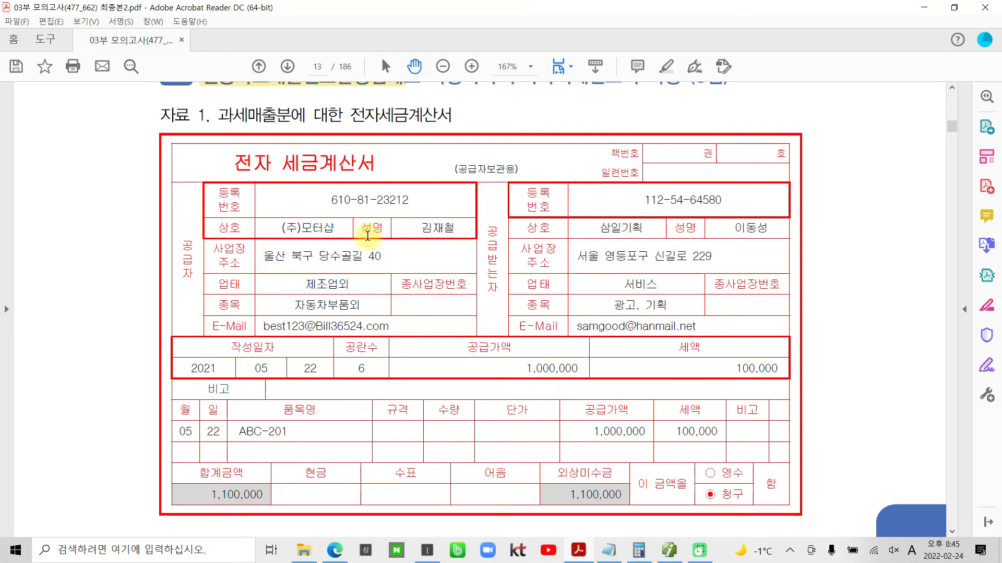
{"action": "scroll", "coordinate": [367, 236], "scroll_direction": "down", "scroll_amount": 3}
{"action": "scroll", "coordinate": [367, 237], "scroll_direction": "down", "scroll_amount": 4}
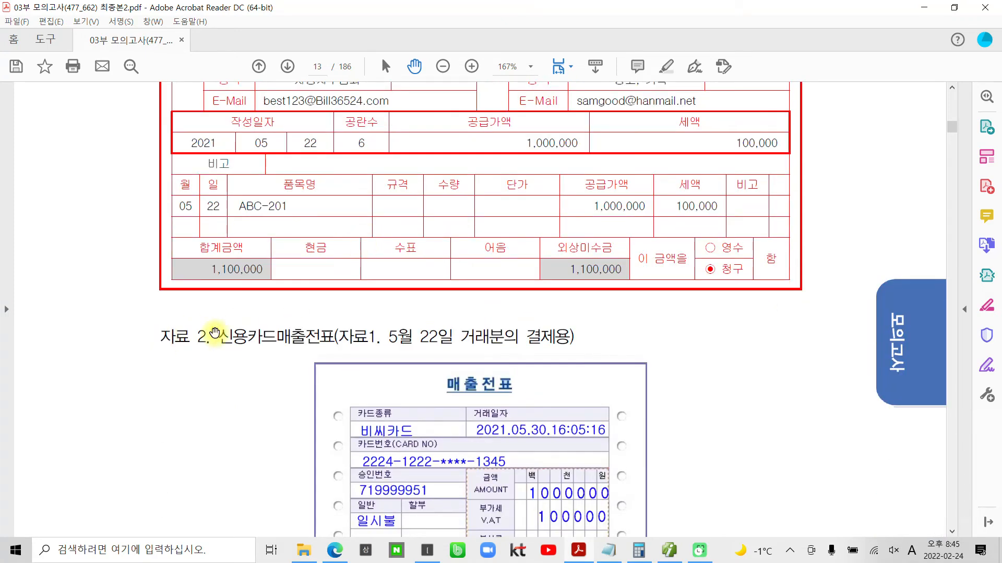
{"action": "scroll", "coordinate": [460, 406], "scroll_direction": "down", "scroll_amount": 1}
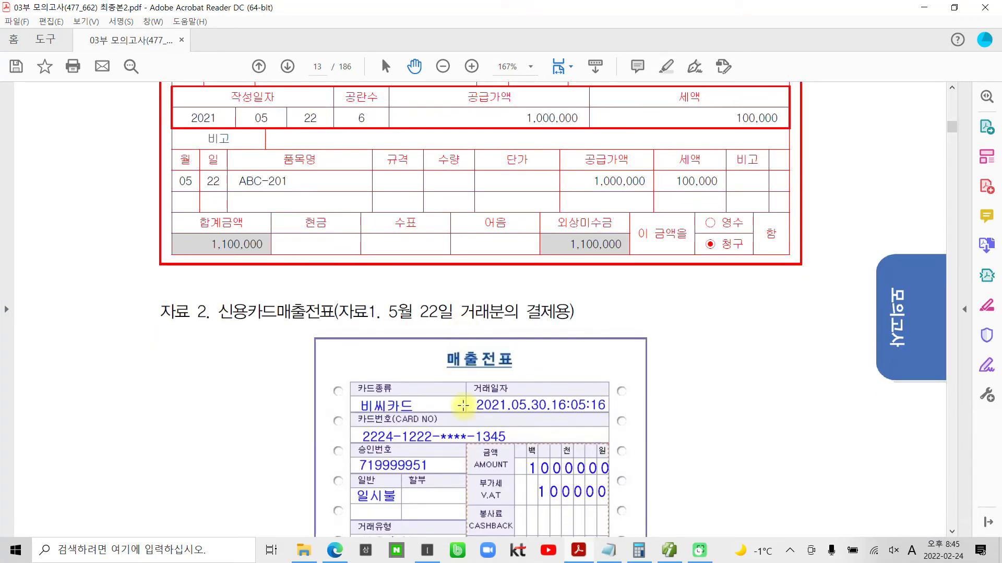
{"action": "scroll", "coordinate": [463, 405], "scroll_direction": "up", "scroll_amount": 1}
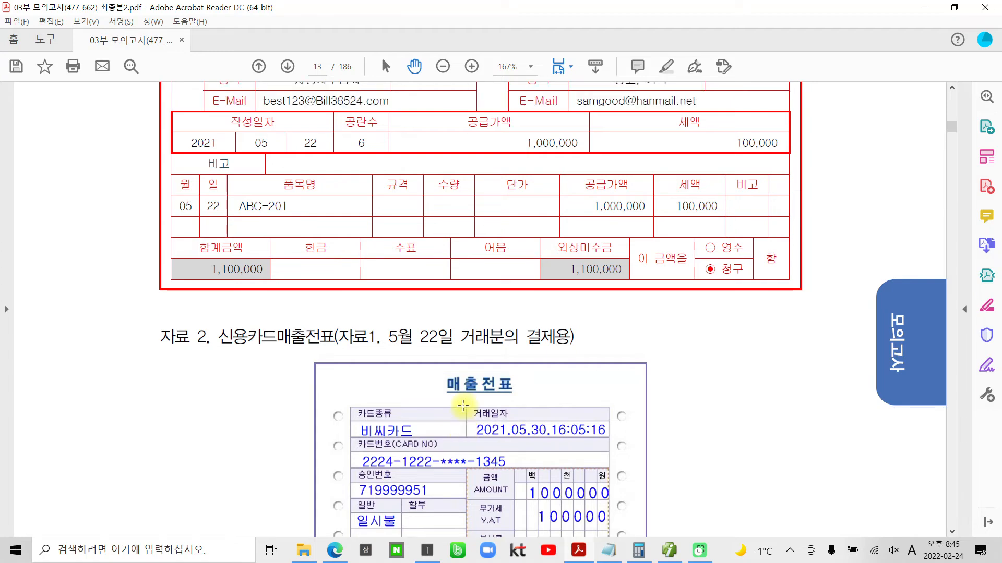
{"action": "mouse_move", "coordinate": [403, 313]}
{"action": "left_mouse_down"}
{"action": "mouse_move", "coordinate": [420, 360]}
{"action": "mouse_move", "coordinate": [595, 339]}
{"action": "mouse_move", "coordinate": [447, 309]}
{"action": "mouse_move", "coordinate": [354, 333]}
{"action": "left_mouse_up"}
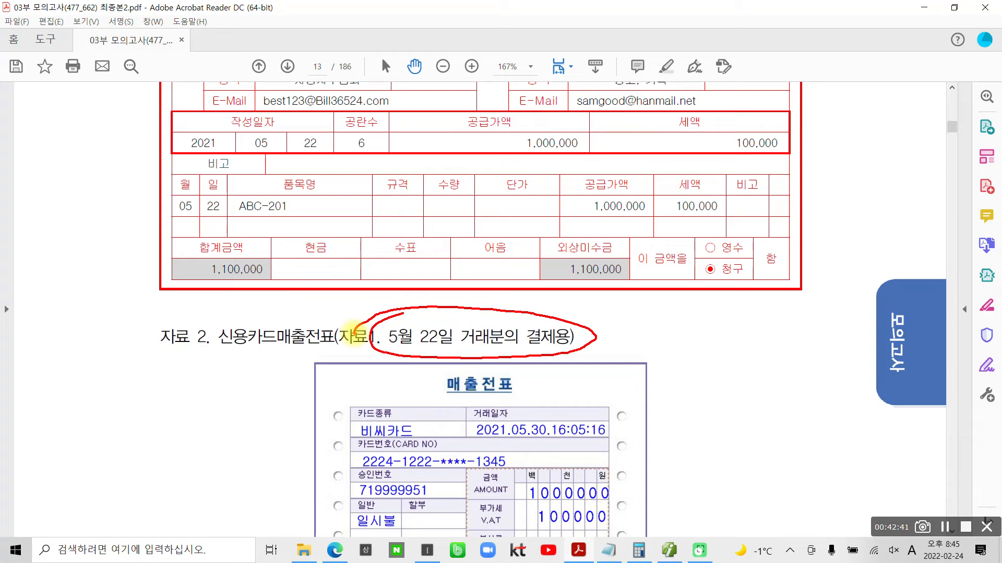
- Circle the 05 22 date and 외상미수금 on 자료 1 and 비씨카드 and the 05.30 date on 자료 2, and clear the marks
{"action": "mouse_move", "coordinate": [273, 121]}
{"action": "left_mouse_down"}
{"action": "mouse_move", "coordinate": [237, 161]}
{"action": "mouse_move", "coordinate": [342, 138]}
{"action": "mouse_move", "coordinate": [232, 144]}
{"action": "mouse_move", "coordinate": [223, 163]}
{"action": "left_mouse_up"}
{"action": "mouse_move", "coordinate": [595, 284]}
{"action": "left_mouse_down"}
{"action": "mouse_move", "coordinate": [524, 264]}
{"action": "mouse_move", "coordinate": [634, 250]}
{"action": "mouse_move", "coordinate": [618, 294]}
{"action": "mouse_move", "coordinate": [574, 306]}
{"action": "left_mouse_up"}
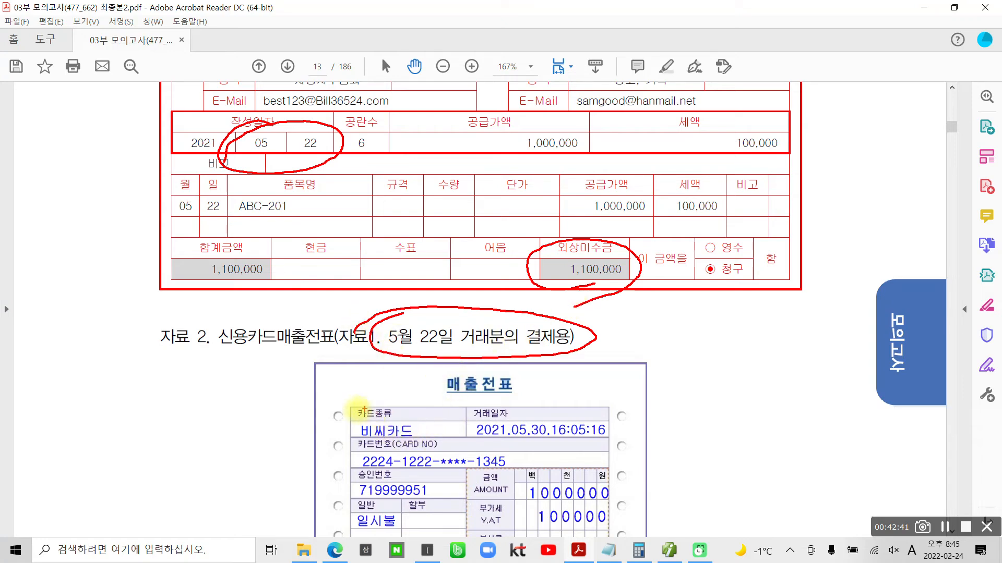
{"action": "mouse_move", "coordinate": [360, 408]}
{"action": "left_mouse_down"}
{"action": "mouse_move", "coordinate": [454, 425]}
{"action": "mouse_move", "coordinate": [342, 407]}
{"action": "left_mouse_up"}
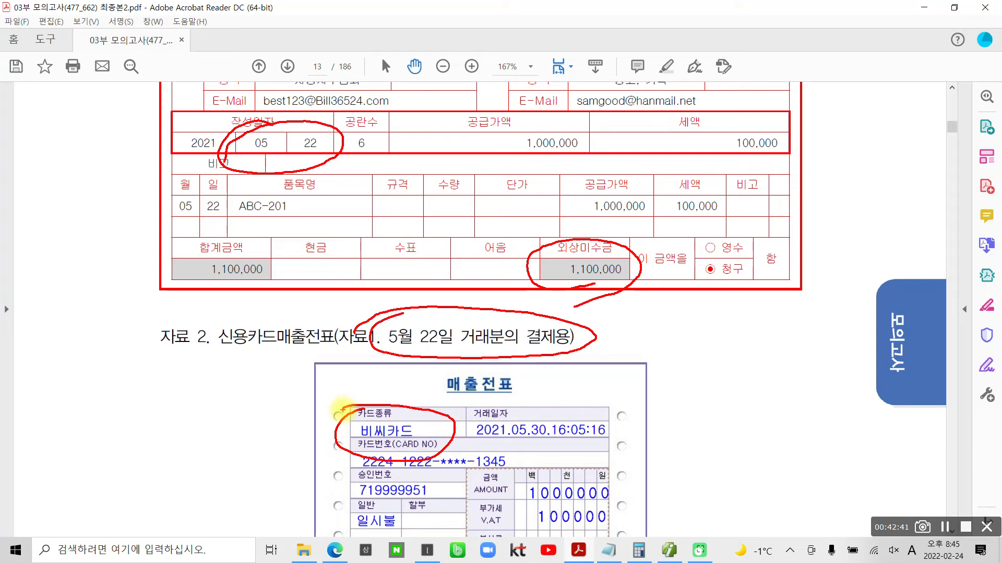
{"action": "mouse_move", "coordinate": [543, 448]}
{"action": "left_mouse_down"}
{"action": "mouse_move", "coordinate": [516, 449]}
{"action": "mouse_move", "coordinate": [553, 402]}
{"action": "mouse_move", "coordinate": [548, 443]}
{"action": "left_mouse_up"}
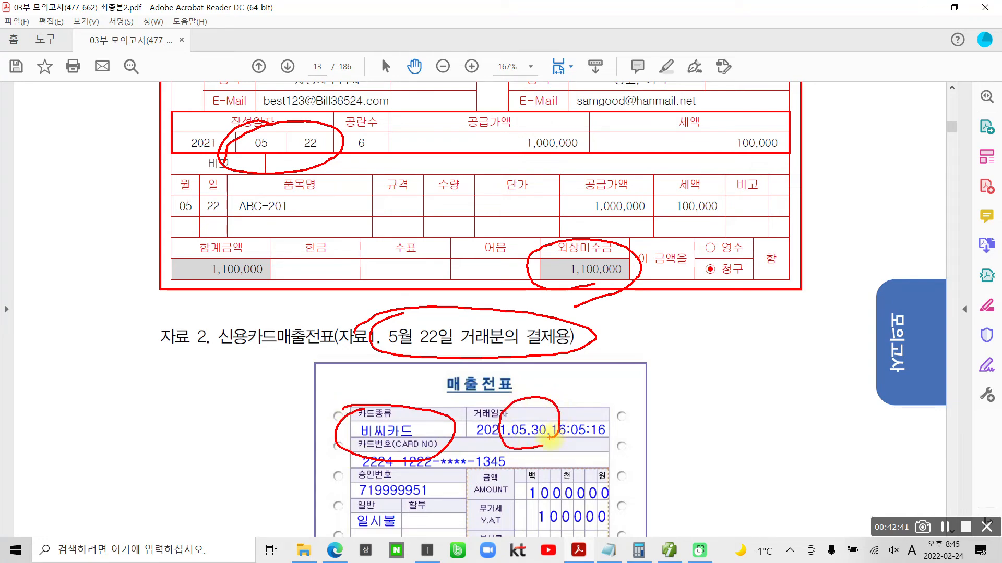
{"action": "mouse_move", "coordinate": [307, 173]}
{"action": "left_mouse_down"}
{"action": "mouse_move", "coordinate": [230, 152]}
{"action": "mouse_move", "coordinate": [326, 184]}
{"action": "left_mouse_up"}
{"action": "mouse_move", "coordinate": [595, 286]}
{"action": "left_mouse_down"}
{"action": "mouse_move", "coordinate": [545, 233]}
{"action": "mouse_move", "coordinate": [639, 261]}
{"action": "mouse_move", "coordinate": [631, 292]}
{"action": "left_mouse_up"}
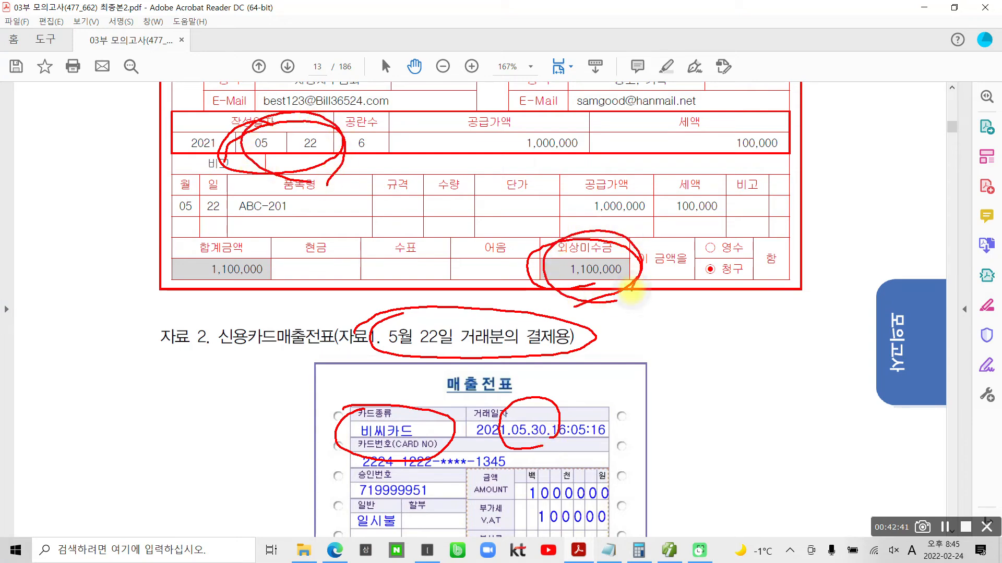
{"action": "mouse_move", "coordinate": [522, 447]}
{"action": "left_mouse_down"}
{"action": "mouse_move", "coordinate": [539, 390]}
{"action": "mouse_move", "coordinate": [563, 438]}
{"action": "mouse_move", "coordinate": [488, 417]}
{"action": "mouse_move", "coordinate": [555, 402]}
{"action": "mouse_move", "coordinate": [535, 457]}
{"action": "left_mouse_up"}
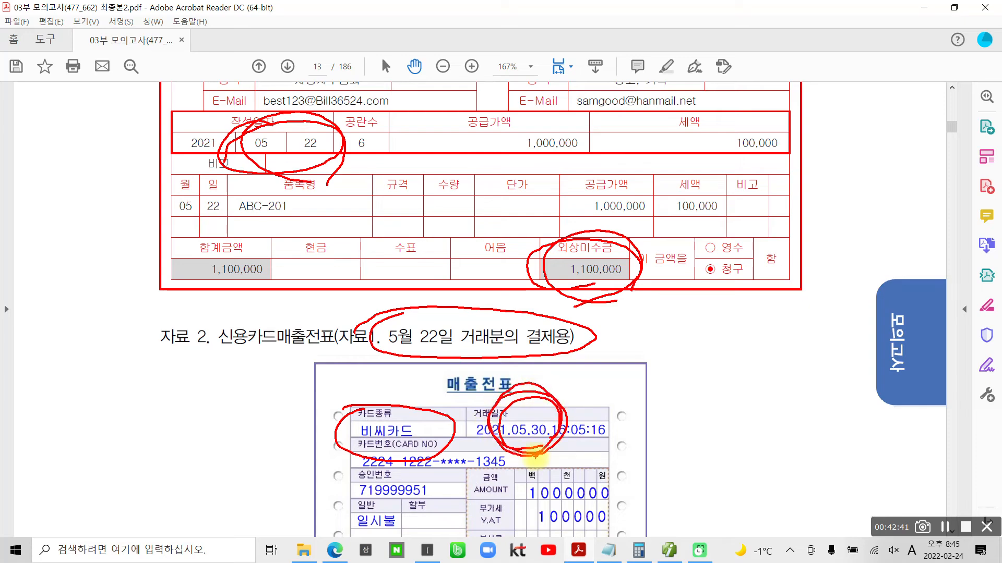
{"action": "key", "text": "Escape"}
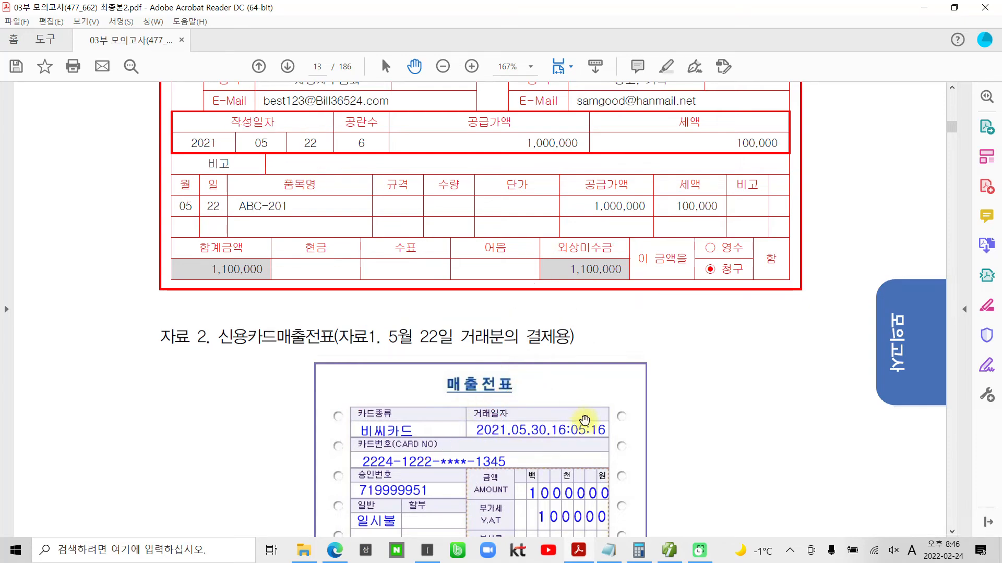
- Read the rest of the 자료 2 slip, the 자료 3 현금영수증 and the 자료 4 신용카드매출전표, continuing to 자료설명
{"action": "scroll", "coordinate": [578, 422], "scroll_direction": "down", "scroll_amount": 4}
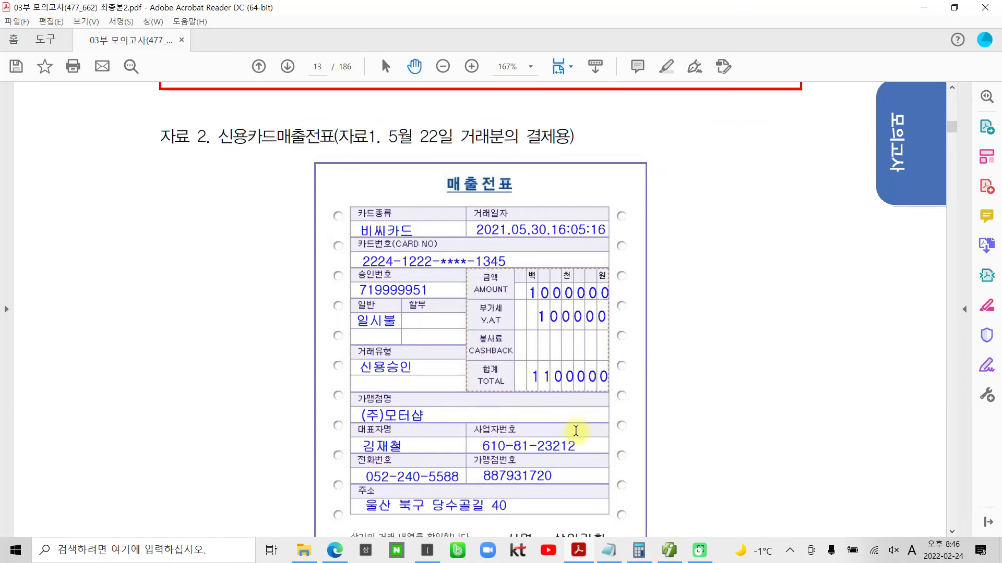
{"action": "scroll", "coordinate": [577, 426], "scroll_direction": "down", "scroll_amount": 2}
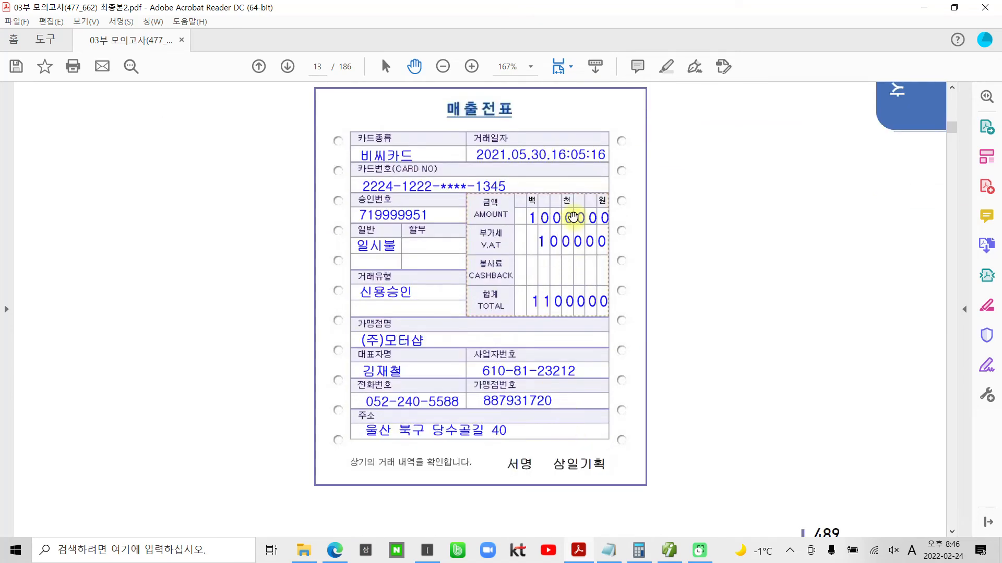
{"action": "scroll", "coordinate": [518, 342], "scroll_direction": "down", "scroll_amount": 10}
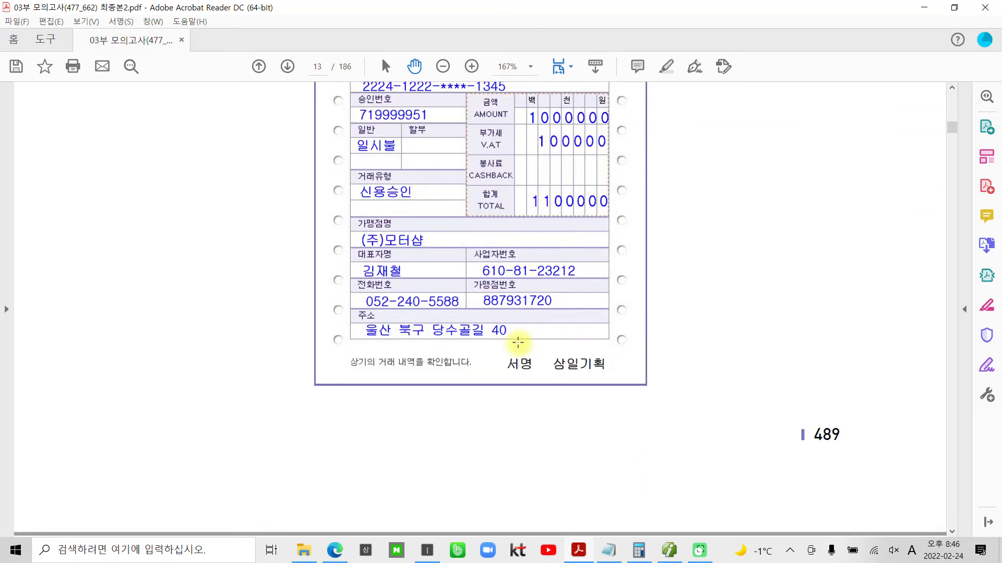
{"action": "scroll", "coordinate": [518, 342], "scroll_direction": "down", "scroll_amount": 9}
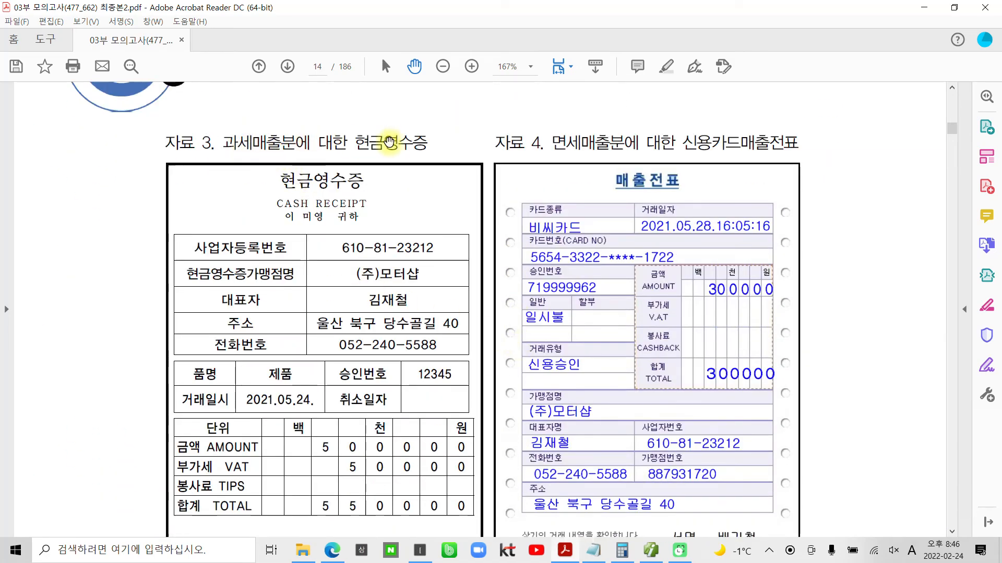
{"action": "scroll", "coordinate": [324, 192], "scroll_direction": "down", "scroll_amount": 1}
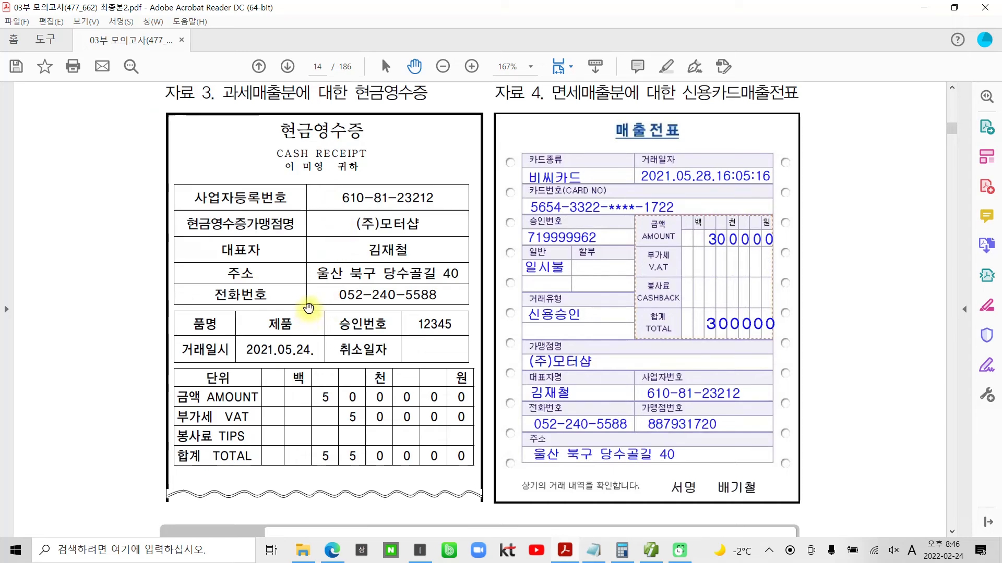
{"action": "scroll", "coordinate": [433, 287], "scroll_direction": "up", "scroll_amount": 1}
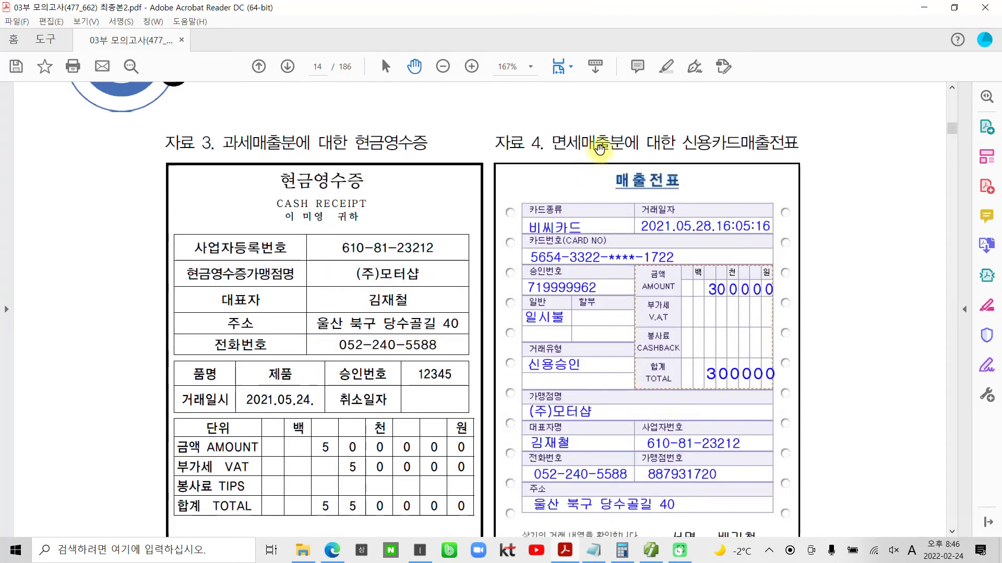
{"action": "scroll", "coordinate": [661, 302], "scroll_direction": "down", "scroll_amount": 2}
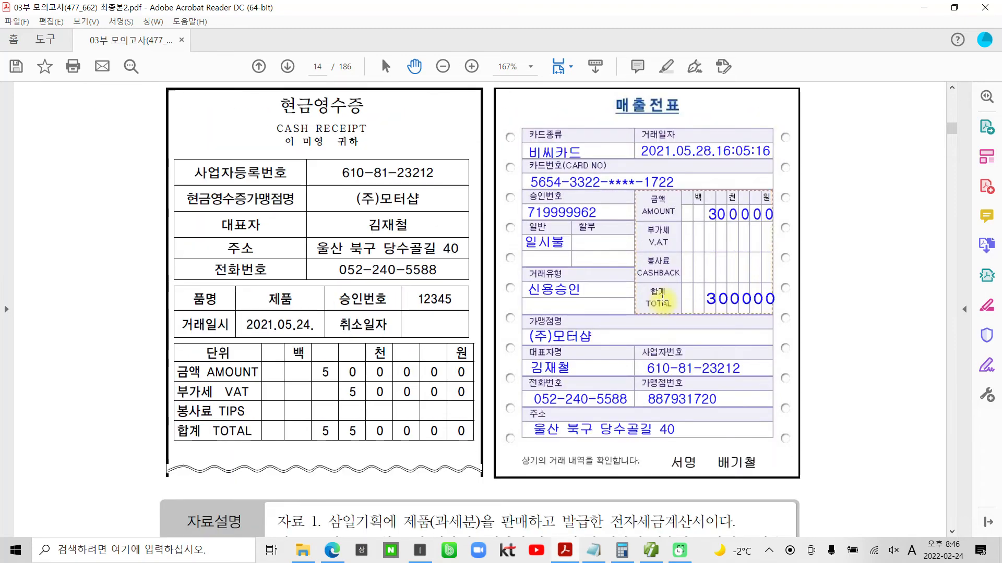
{"action": "scroll", "coordinate": [658, 301], "scroll_direction": "down", "scroll_amount": 5}
{"action": "scroll", "coordinate": [662, 299], "scroll_direction": "down", "scroll_amount": 1}
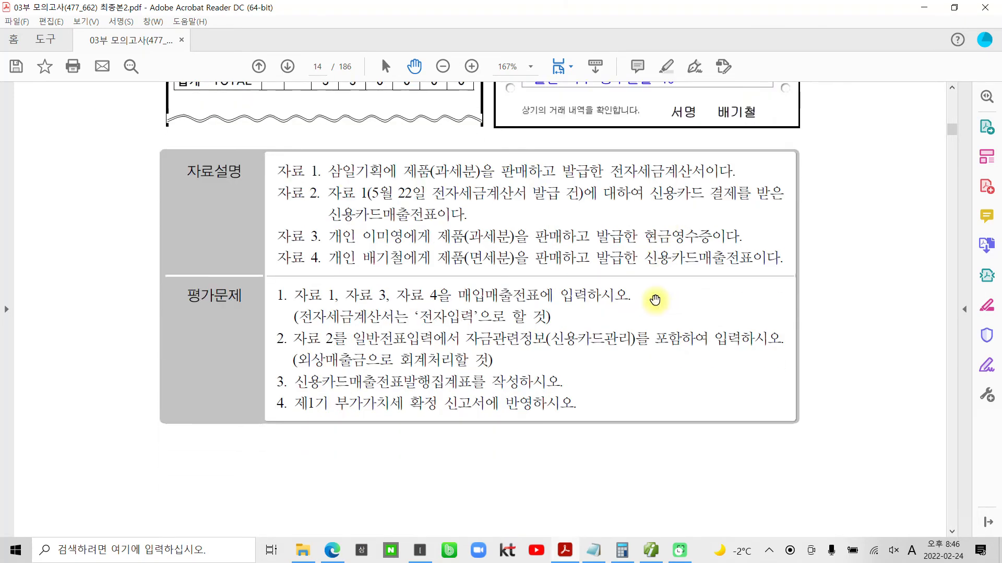
- Box the 자료설명 text, underline the document type of 자료 1 to 4, and note 일반 beside 자료 2
{"action": "left_click_drag", "start_coordinate": [257, 146], "coordinate": [801, 282]}
{"action": "left_click_drag", "start_coordinate": [338, 183], "coordinate": [432, 183]}
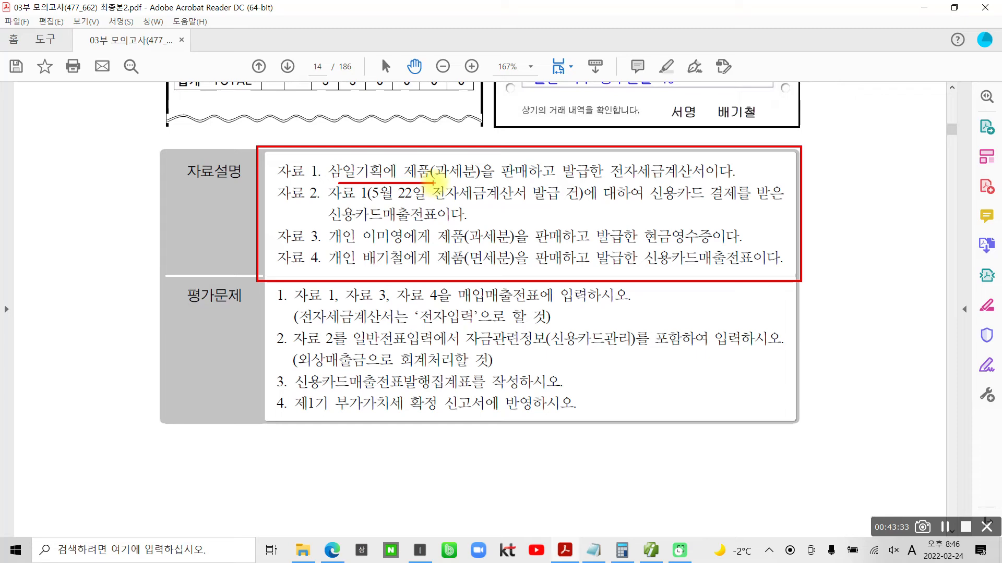
{"action": "left_click_drag", "start_coordinate": [607, 180], "coordinate": [740, 179]}
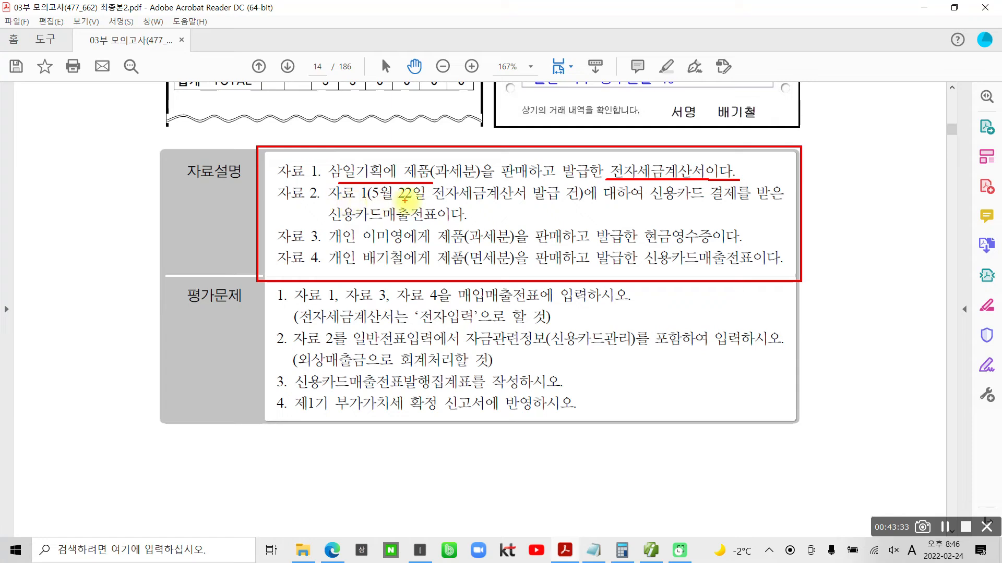
{"action": "left_click_drag", "start_coordinate": [651, 202], "coordinate": [782, 201]}
{"action": "left_click_drag", "start_coordinate": [334, 224], "coordinate": [439, 225]}
{"action": "mouse_move", "coordinate": [793, 192]}
{"action": "left_mouse_down"}
{"action": "mouse_move", "coordinate": [817, 188]}
{"action": "mouse_move", "coordinate": [839, 227]}
{"action": "mouse_move", "coordinate": [866, 198]}
{"action": "mouse_move", "coordinate": [896, 194]}
{"action": "mouse_move", "coordinate": [883, 225]}
{"action": "left_mouse_up"}
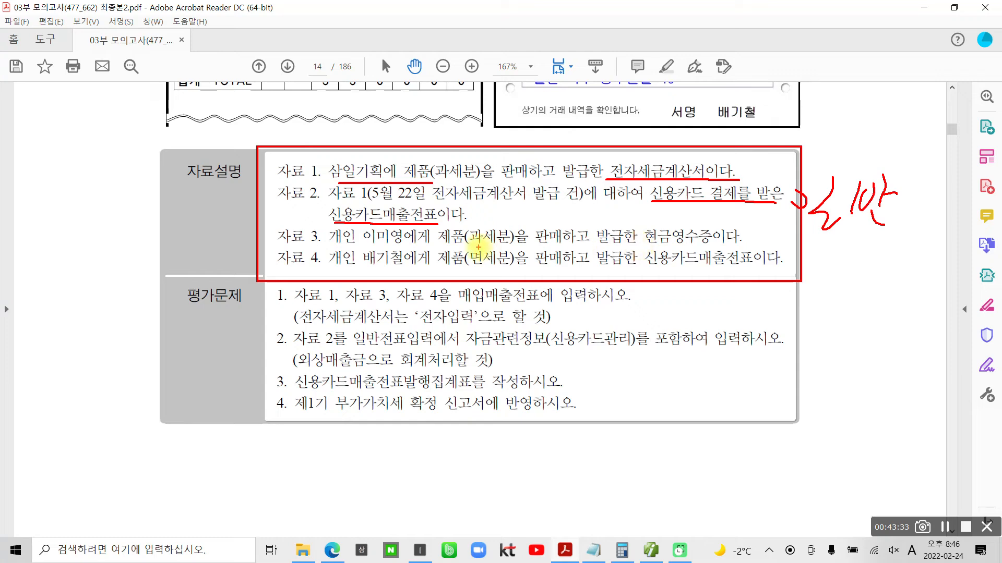
{"action": "left_click_drag", "start_coordinate": [639, 245], "coordinate": [708, 244]}
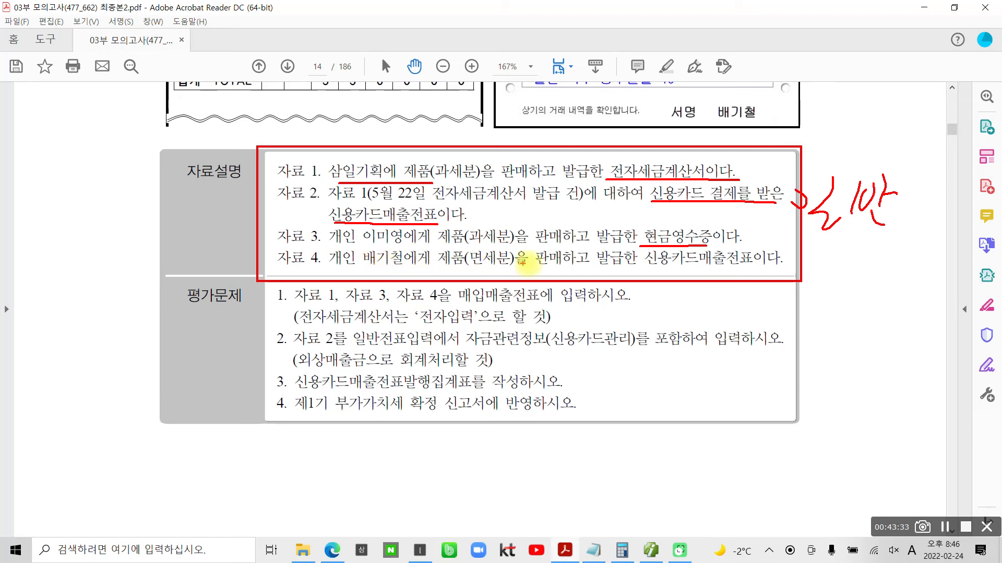
{"action": "left_click_drag", "start_coordinate": [646, 267], "coordinate": [759, 271]}
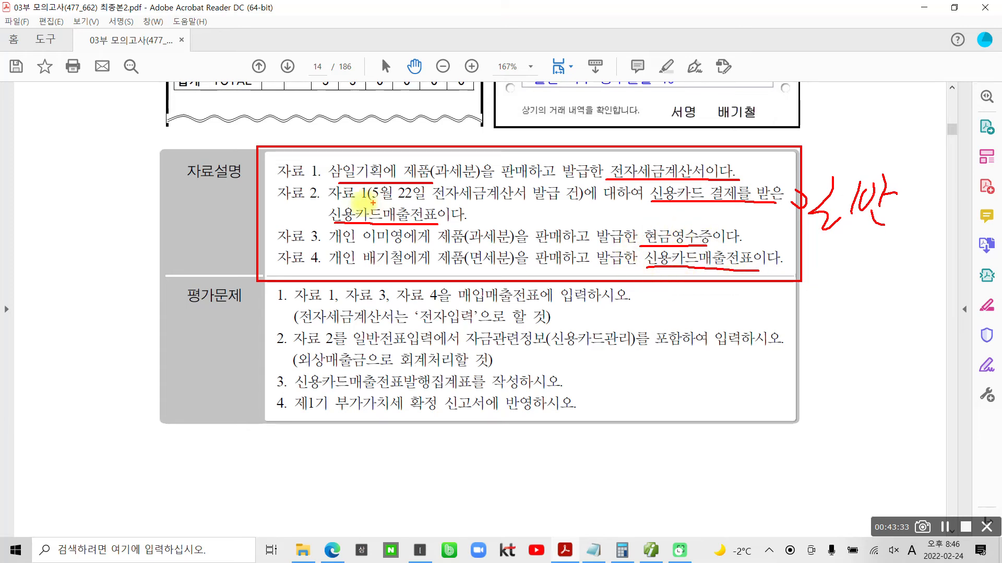
{"action": "mouse_move", "coordinate": [879, 241]}
{"action": "left_mouse_down"}
{"action": "mouse_move", "coordinate": [903, 185]}
{"action": "mouse_move", "coordinate": [861, 253]}
{"action": "left_mouse_up"}
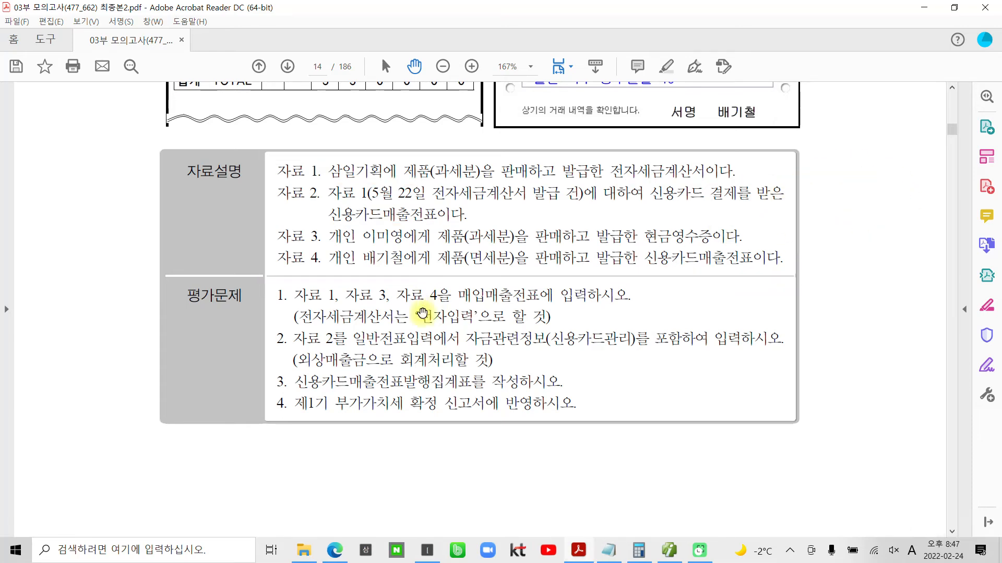
- Read 평가문제 1, select its "매입매출전표에 입력하시" wording, and return to the 전자세금계산서 of 자료 1
{"action": "scroll", "coordinate": [389, 314], "scroll_direction": "down", "scroll_amount": 1}
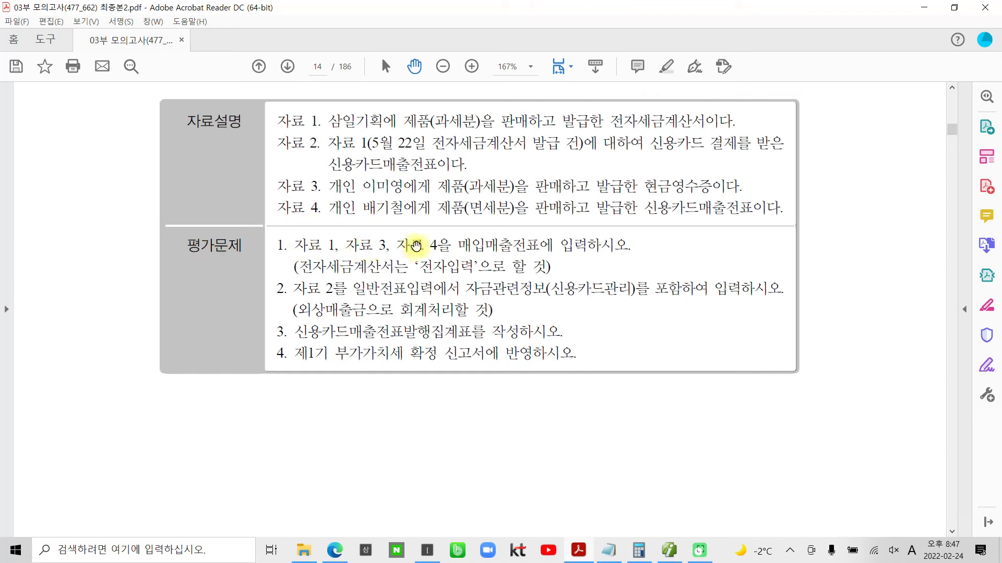
{"action": "left_click_drag", "start_coordinate": [456, 244], "coordinate": [615, 246]}
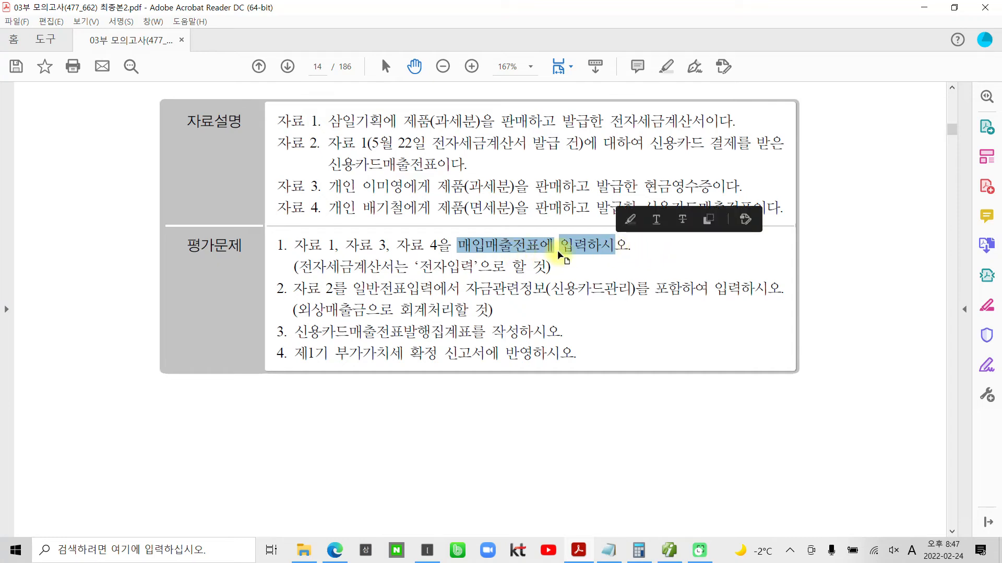
{"action": "left_click", "coordinate": [570, 249]}
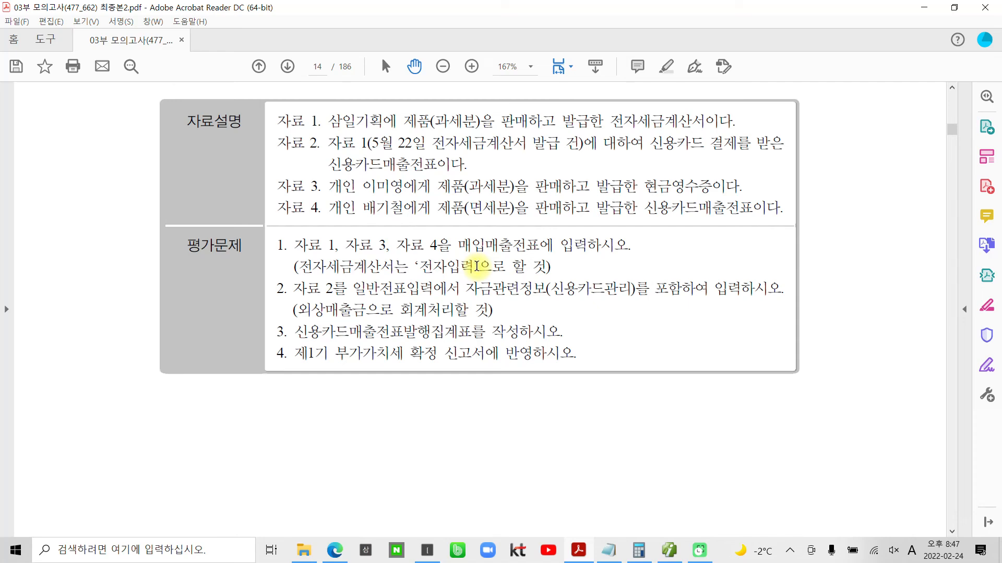
{"action": "scroll", "coordinate": [474, 331], "scroll_direction": "up", "scroll_amount": 3}
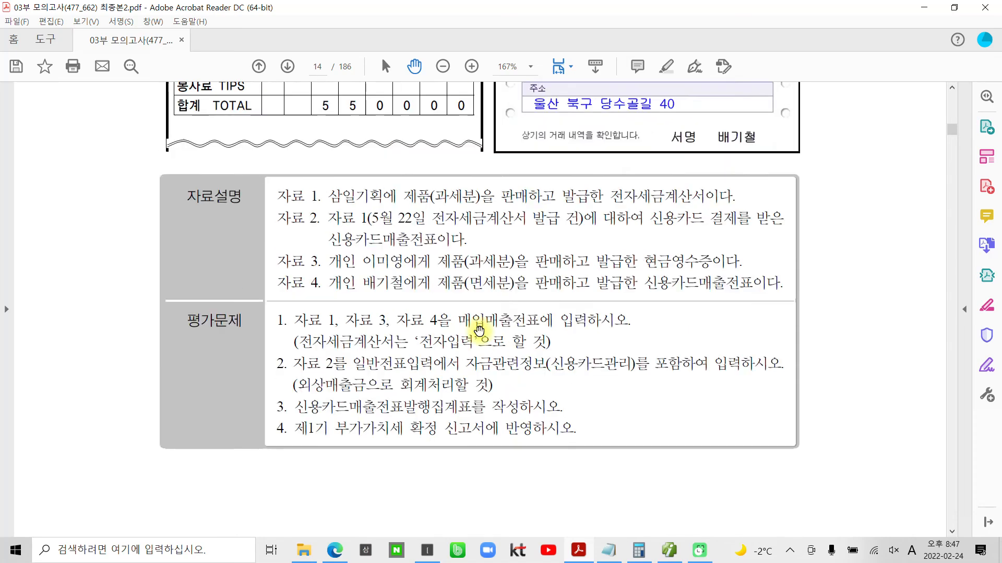
{"action": "scroll", "coordinate": [472, 348], "scroll_direction": "up", "scroll_amount": 15}
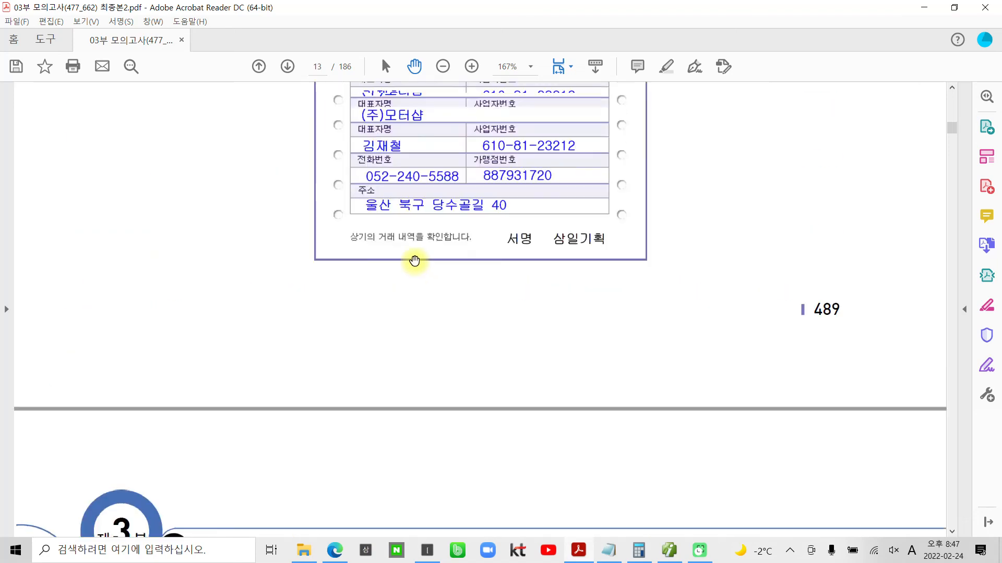
{"action": "scroll", "coordinate": [416, 259], "scroll_direction": "up", "scroll_amount": 7}
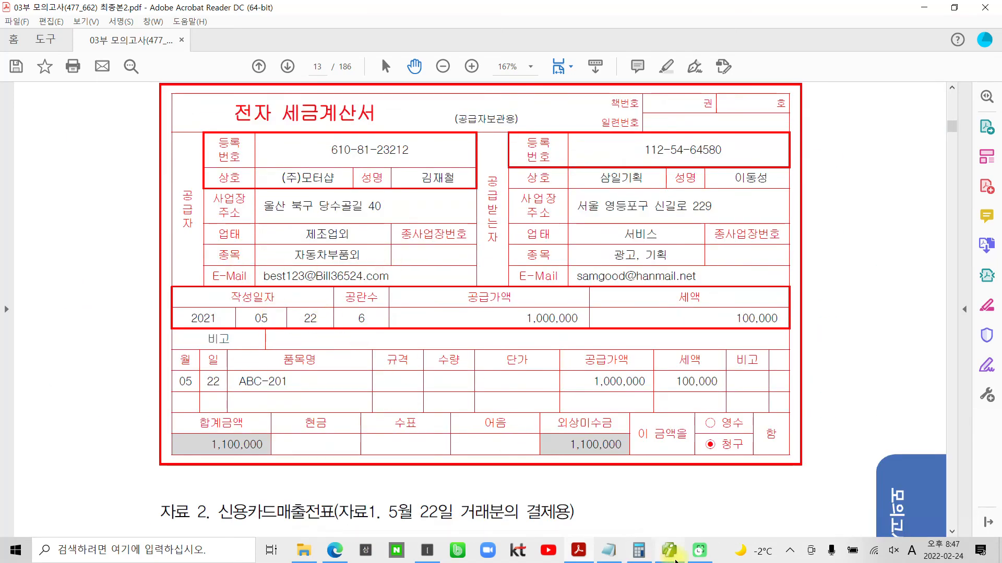
- Switch to 더존 iPlus and start a 매입매출전표 entry dated 5월 22일 with type 11 과세
{"action": "left_click", "coordinate": [670, 552]}
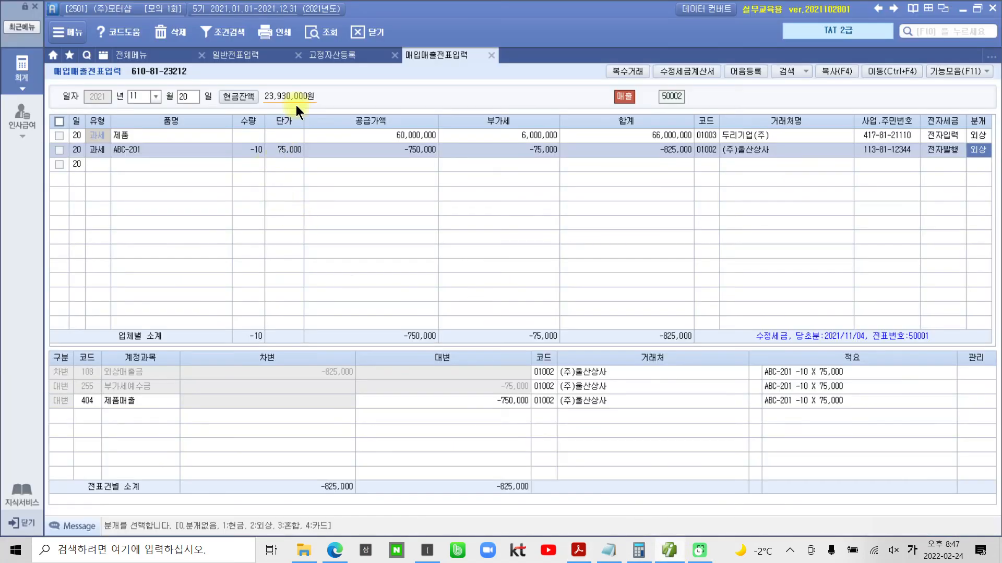
{"action": "left_click", "coordinate": [146, 98]}
{"action": "type", "text": "05"}
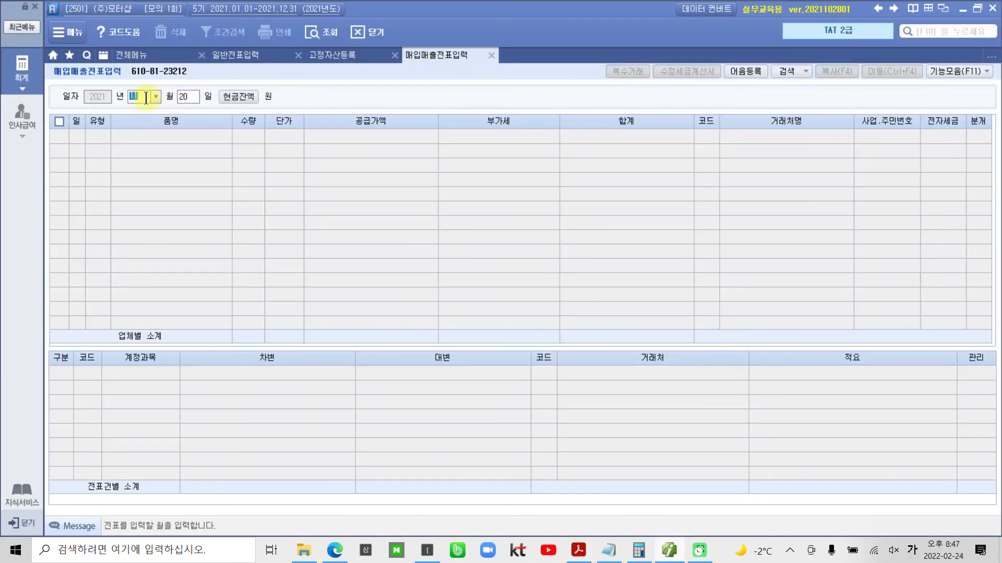
{"action": "key", "text": "Return"}
{"action": "type", "text": "22"}
{"action": "key", "text": "Return"}
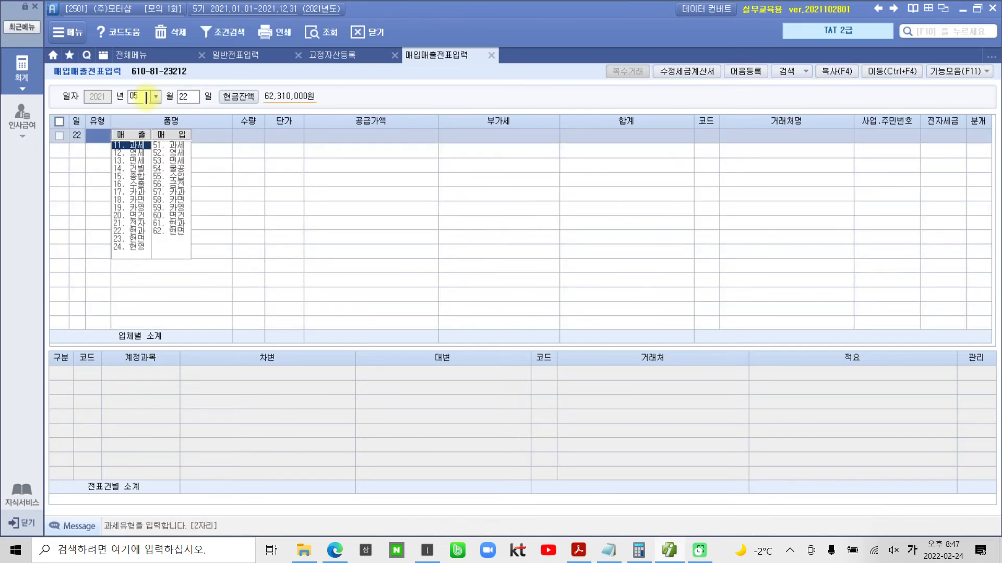
{"action": "type", "text": "11"}
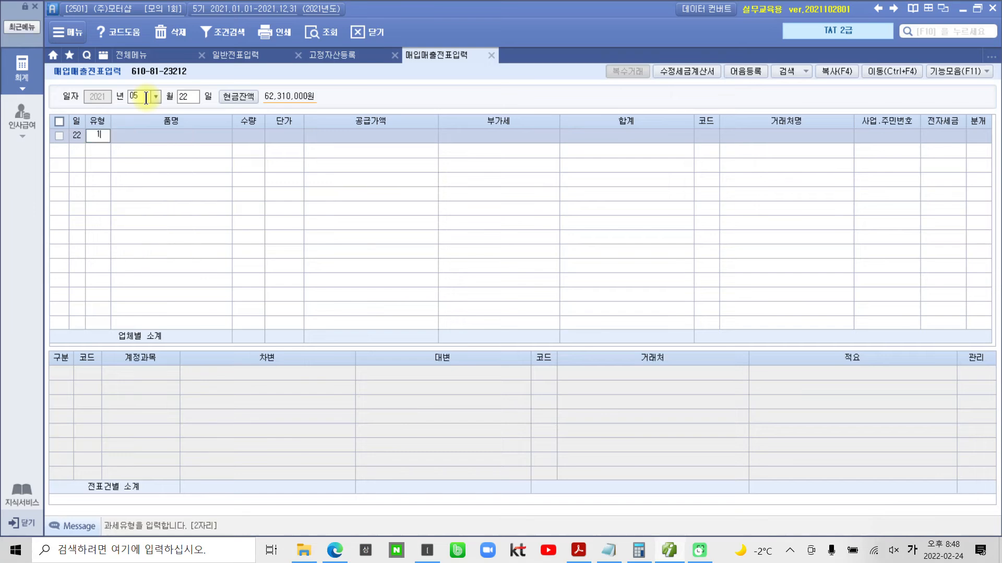
{"action": "key", "text": "Return"}
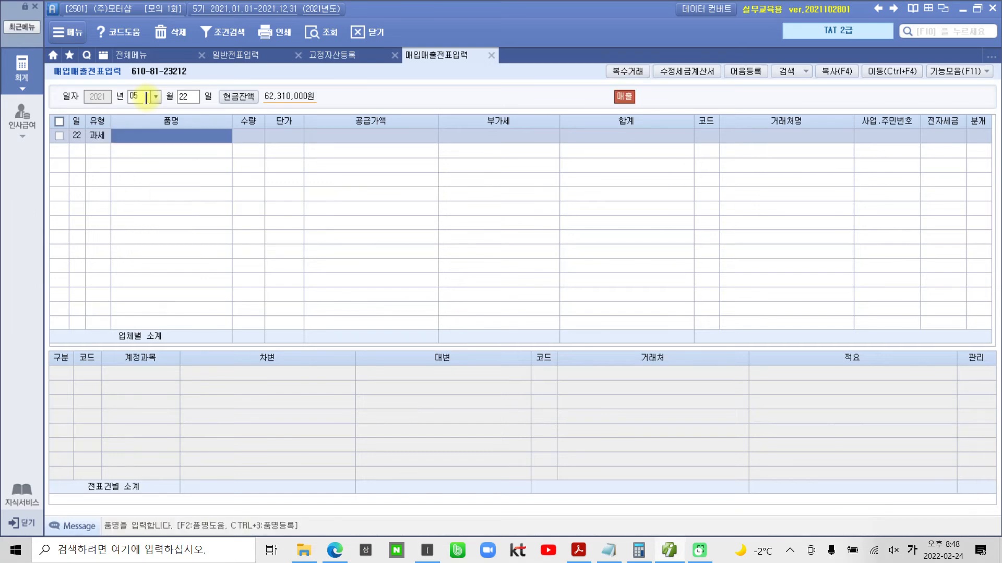
- Fill in the 5월 22일 line with 품명 ABC-201, 수량 100 and 단가 75,000, accepting the calculated amounts
{"action": "key", "text": "Hangul"}
{"action": "type", "text": "AB"}
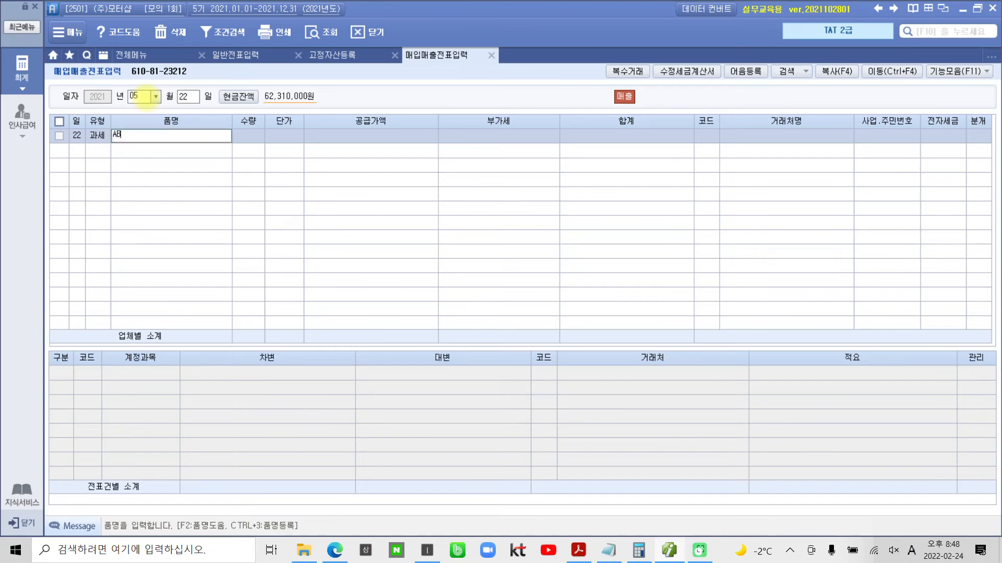
{"action": "type", "text": "C-201"}
{"action": "key", "text": "Return"}
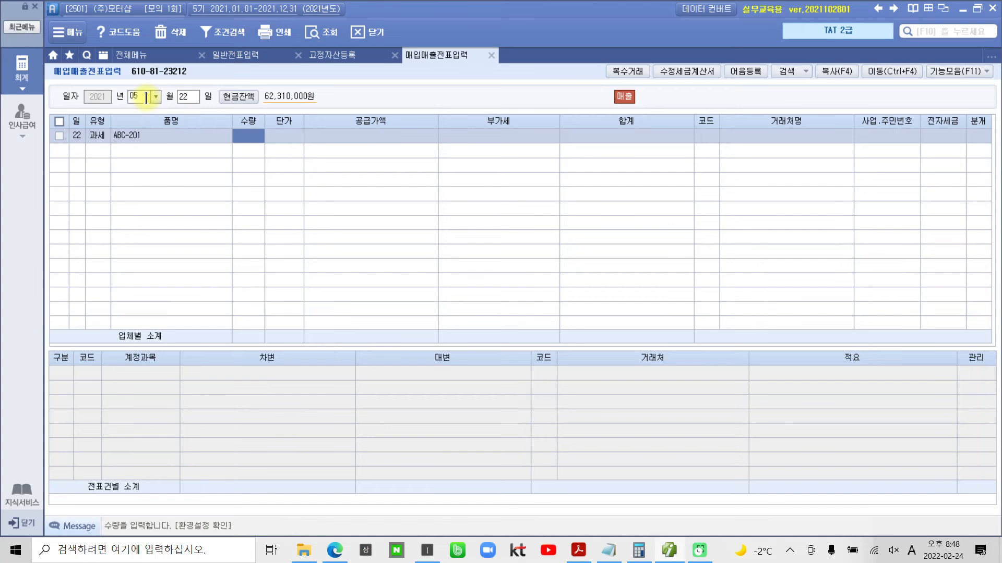
{"action": "type", "text": "100"}
{"action": "key", "text": "Return"}
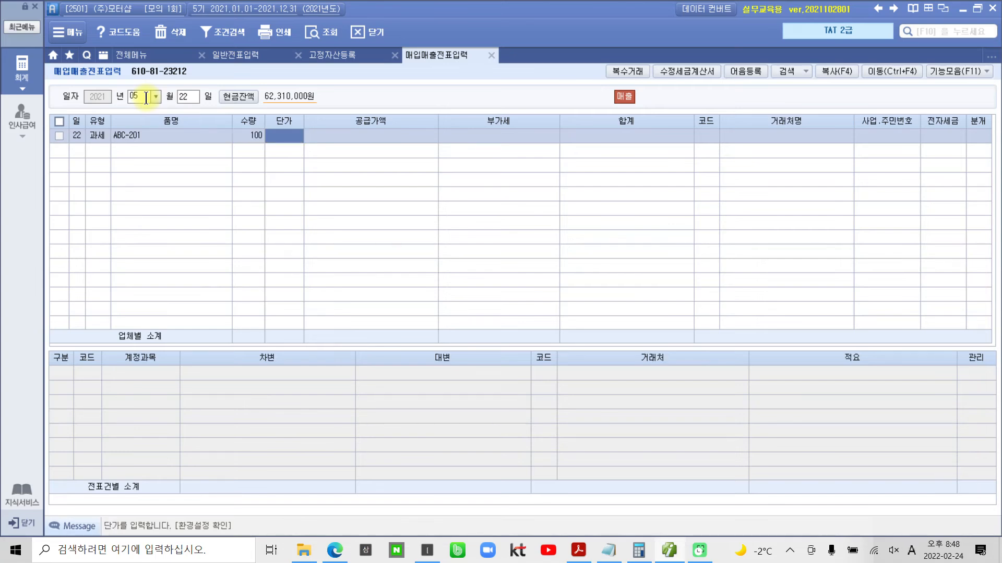
{"action": "type", "text": "750000"}
{"action": "key", "text": "Return"}
{"action": "key", "text": "Return"}
{"action": "key", "text": "Return"}
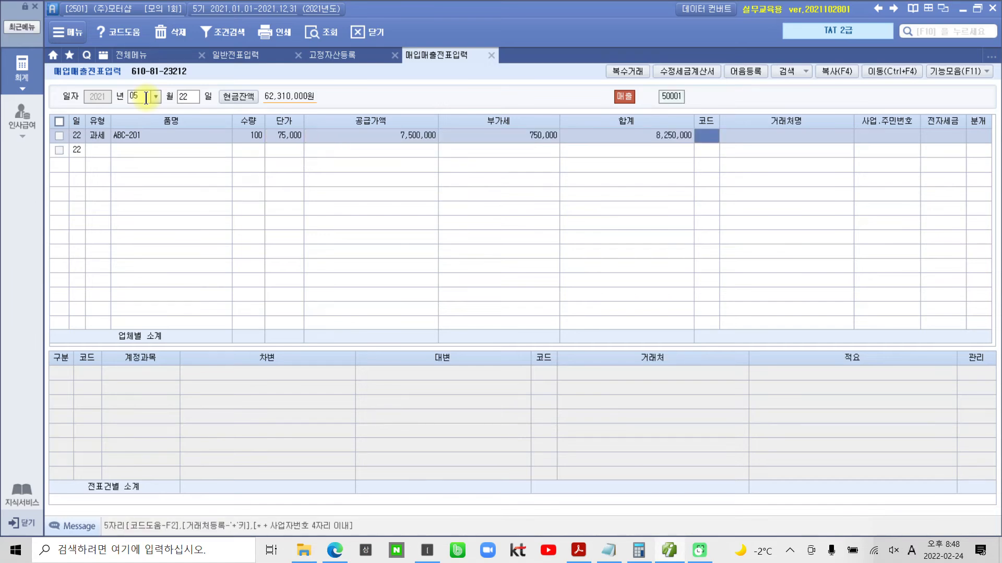
- Set the line's 거래처 to (주)울산상사 and its 전자세금 to 전자입력
{"action": "type", "text": "ㅅ"}
{"action": "key", "text": "BackSpace"}
{"action": "key", "text": "Hangul"}
{"action": "type", "text": "늘"}
{"action": "key", "text": "Return"}
{"action": "key", "text": "Return"}
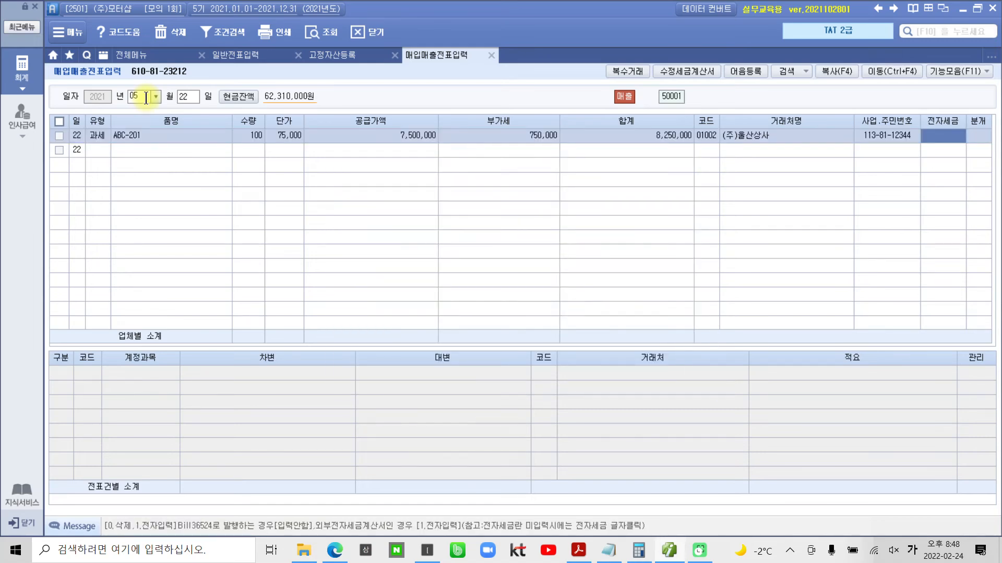
{"action": "type", "text": "1"}
{"action": "key", "text": "Return"}
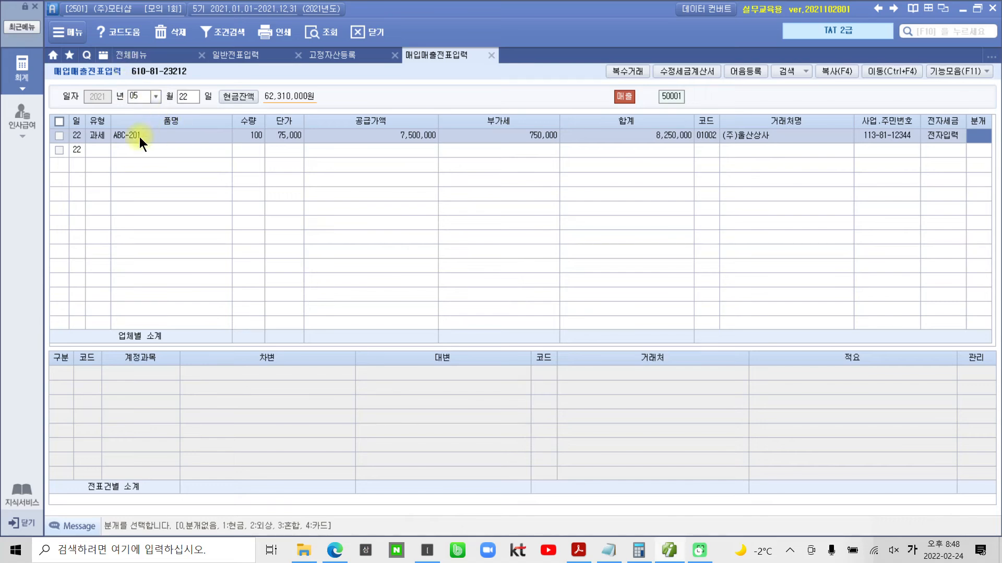
- Clear the 수량 and 단가 of the 5월 22일 ABC-201 line
{"action": "left_click", "coordinate": [118, 134]}
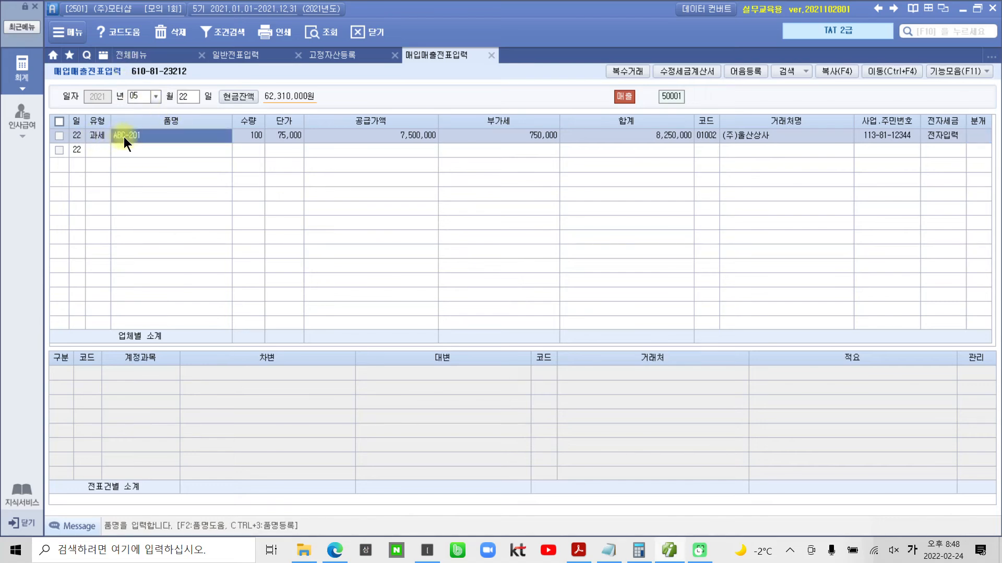
{"action": "left_click", "coordinate": [241, 137]}
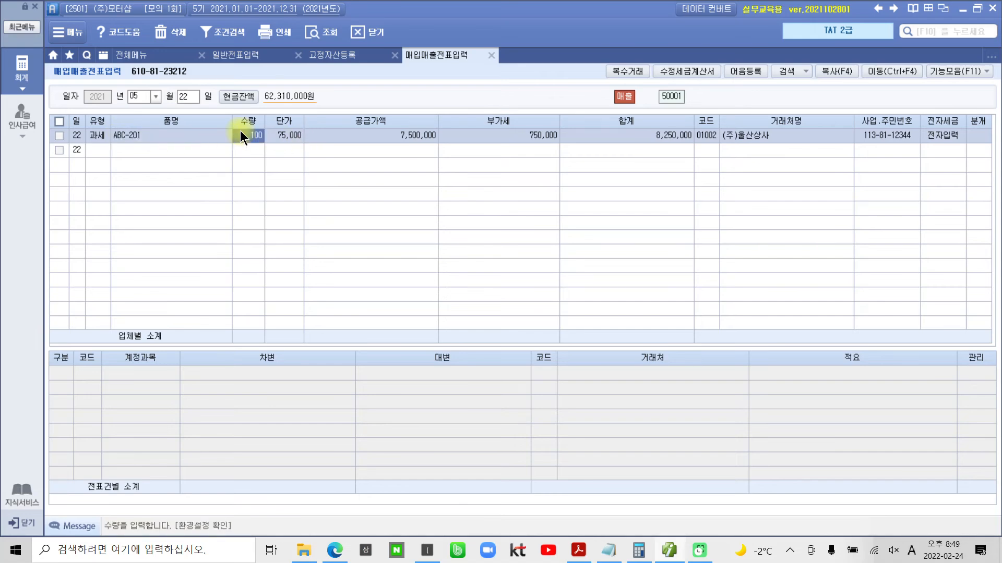
{"action": "key", "text": "Delete"}
{"action": "key", "text": "Return"}
{"action": "key", "text": "Delete"}
{"action": "key", "text": "Return"}
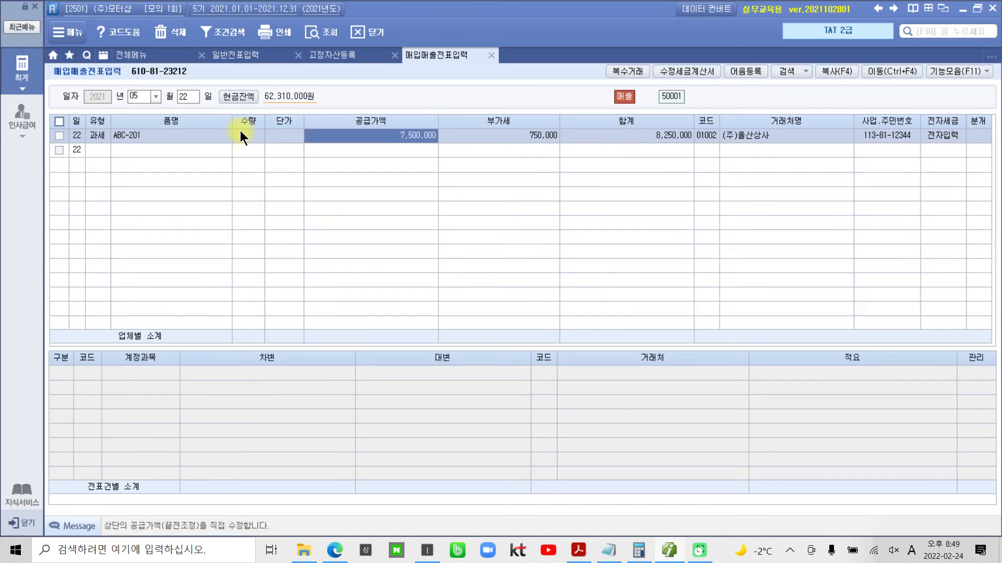
- Try re-entering 7,500,000 as the 공급가액 of the 5월 22일 line to recalculate its 부가세
{"action": "type", "text": "7500000"}
{"action": "key", "text": "Return"}
{"action": "type", "text": "7500000"}
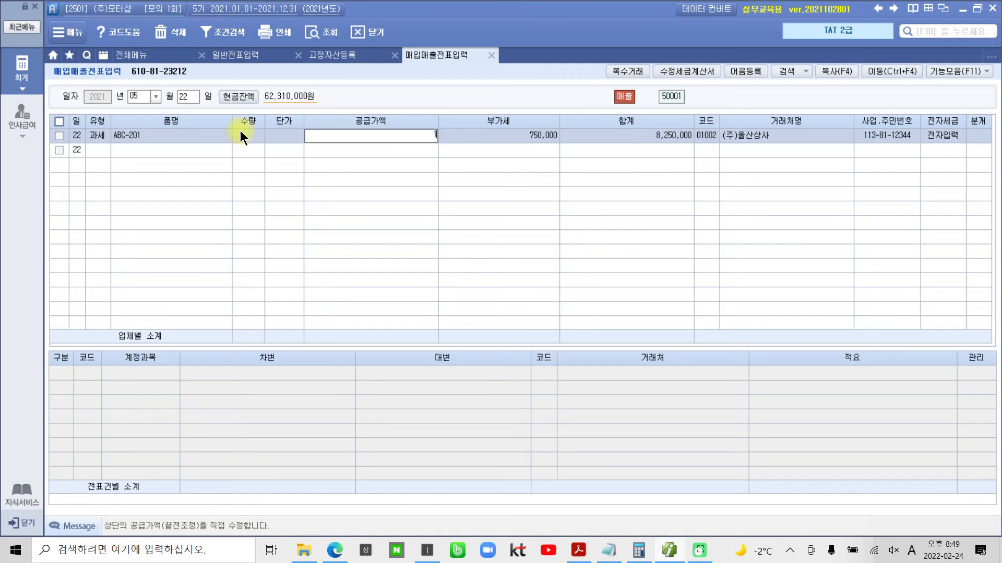
{"action": "key", "text": "Return"}
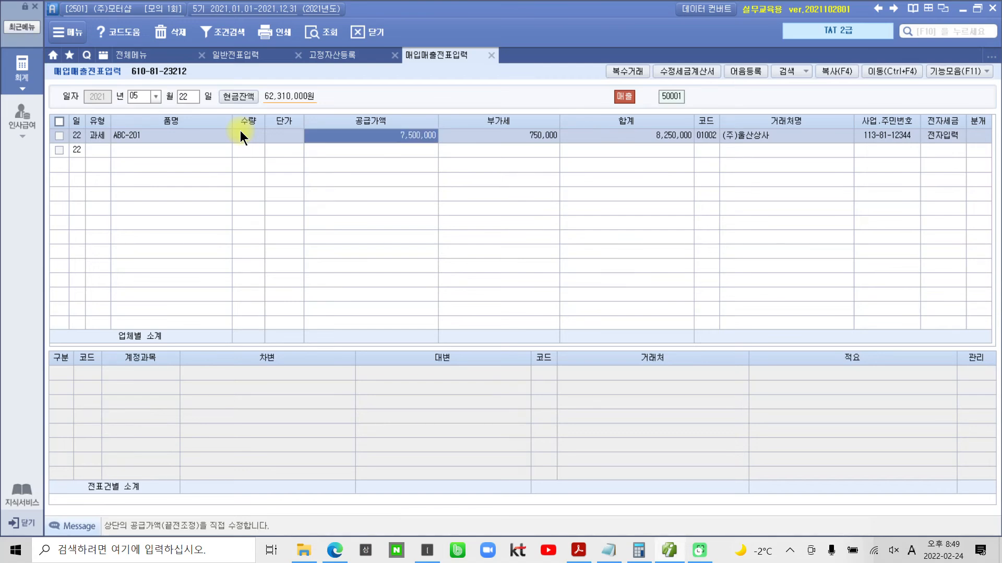
{"action": "key", "text": "Return"}
{"action": "key", "text": "Return"}
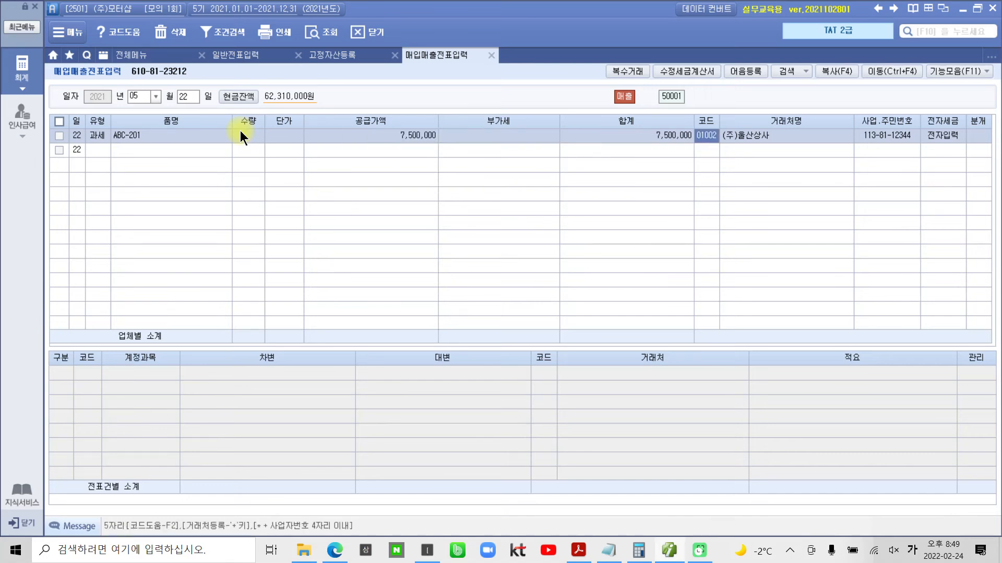
{"action": "left_click", "coordinate": [390, 137]}
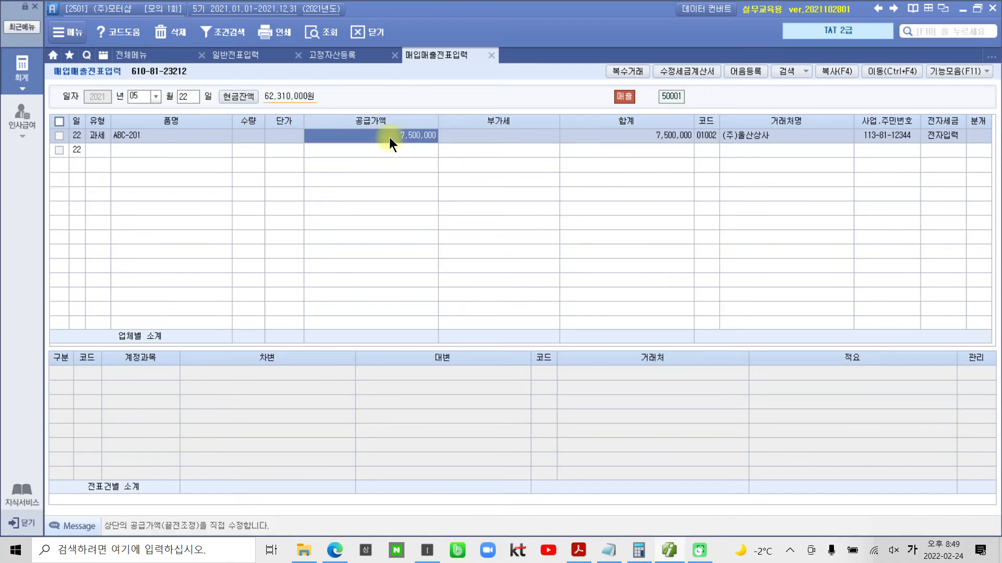
{"action": "type", "text": "7500000"}
{"action": "key", "text": "Return"}
{"action": "key", "text": "Return"}
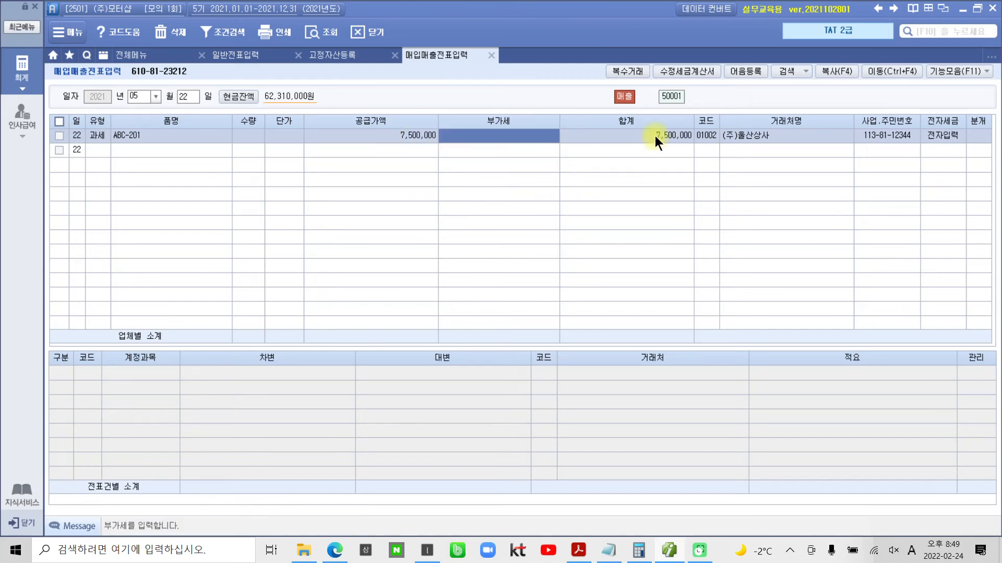
- Clear the 거래처 and 전자세금 entries of the 5월 22일 line
{"action": "key", "text": "Return"}
{"action": "key", "text": "space"}
{"action": "key", "text": "Return"}
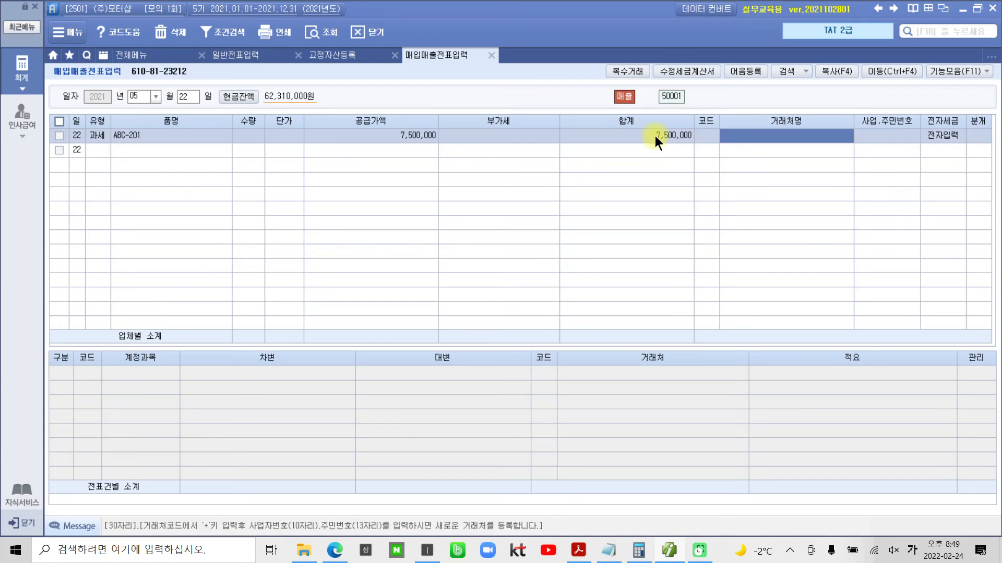
{"action": "key", "text": "Return"}
{"action": "key", "text": "Return"}
{"action": "key", "text": "Return"}
{"action": "key", "text": "Return"}
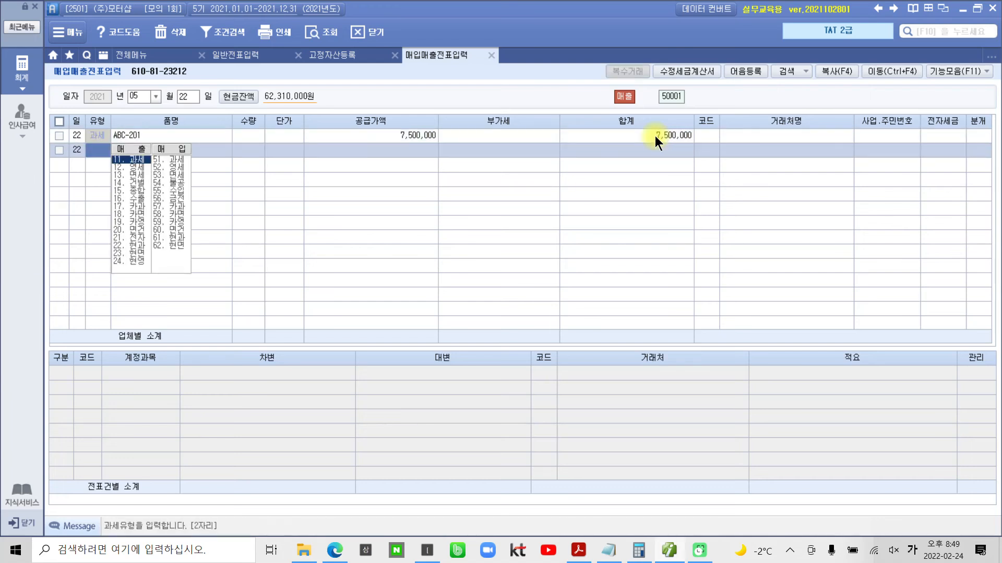
- Set the 5월 22일 line's 공급가액 to 1,000,000 and accept the calculated 부가세
{"action": "left_click", "coordinate": [387, 134]}
{"action": "left_click", "coordinate": [387, 134]}
{"action": "type", "text": "1000000"}
{"action": "key", "text": "Return"}
{"action": "key", "text": "Return"}
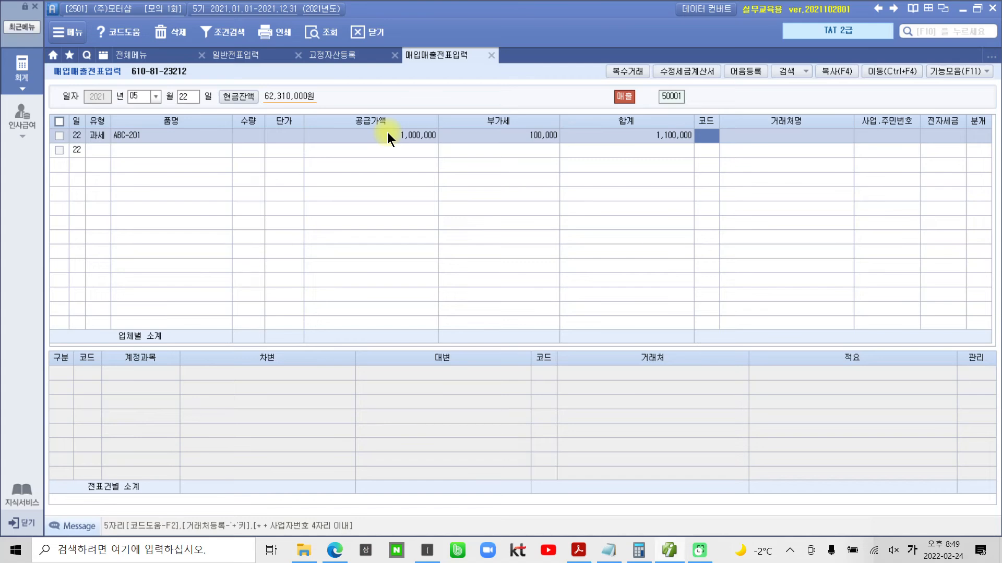
- Set the 5월 22일 line's 거래처 to 삼일기획 and its 전자세금 to 전자입력
{"action": "type", "text": "삼일"}
{"action": "key", "text": "Return"}
{"action": "key", "text": "Return"}
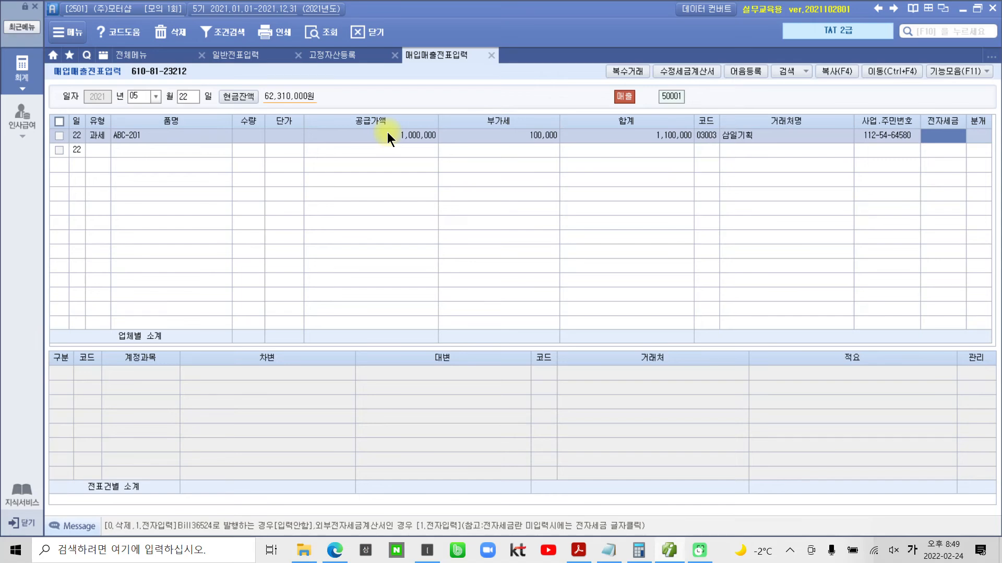
{"action": "type", "text": "1"}
{"action": "key", "text": "Return"}
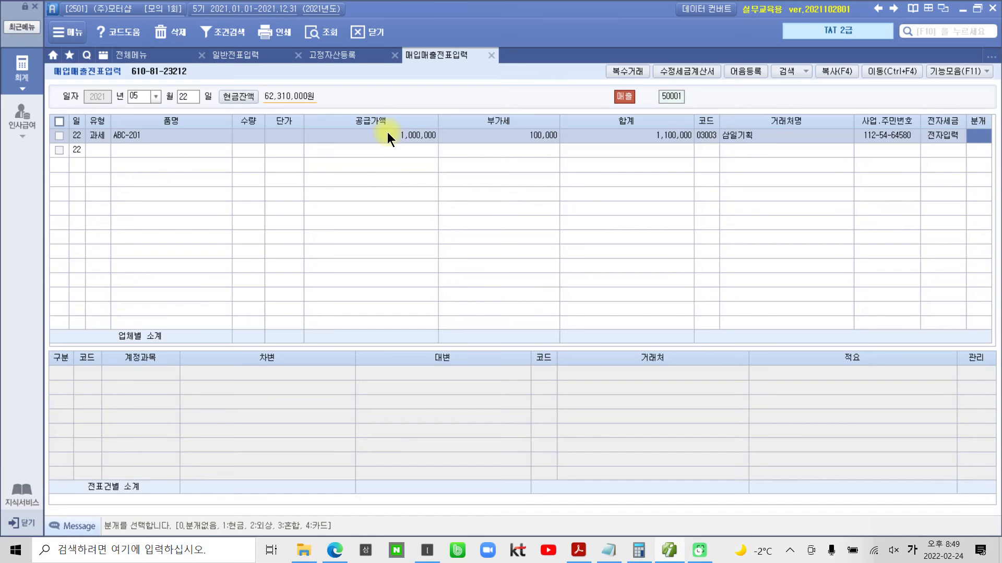
- Set the line's 분개 to 외상 and review its 외상매출금, 부가세예수금 and 제품매출 journal rows
{"action": "type", "text": "2"}
{"action": "key", "text": "Return"}
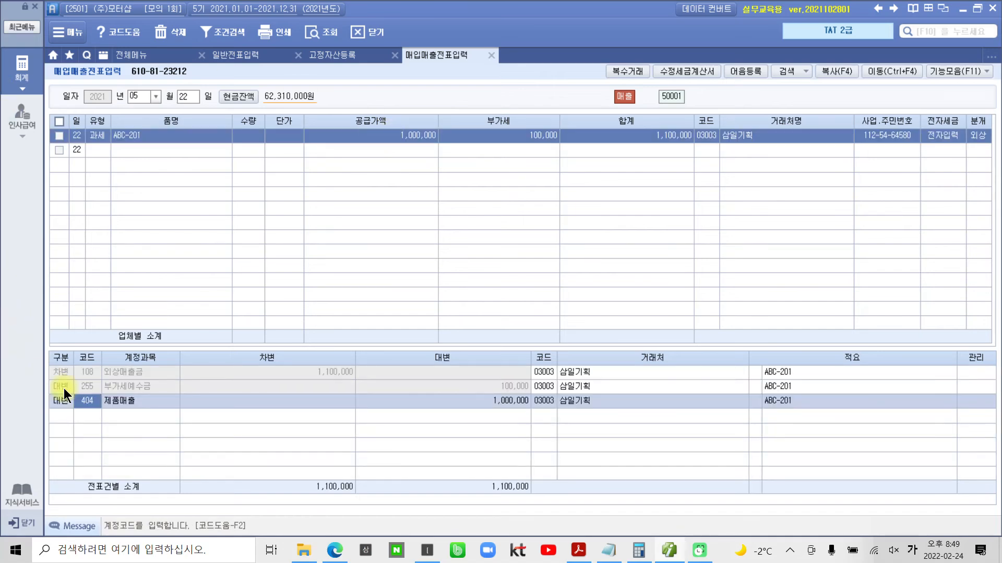
{"action": "left_click", "coordinate": [86, 372]}
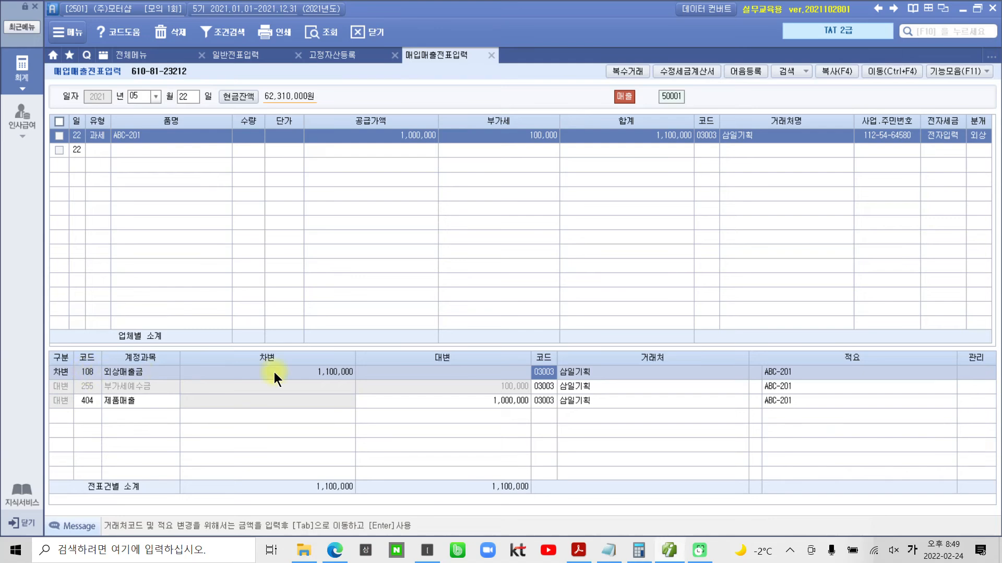
{"action": "left_click", "coordinate": [123, 387]}
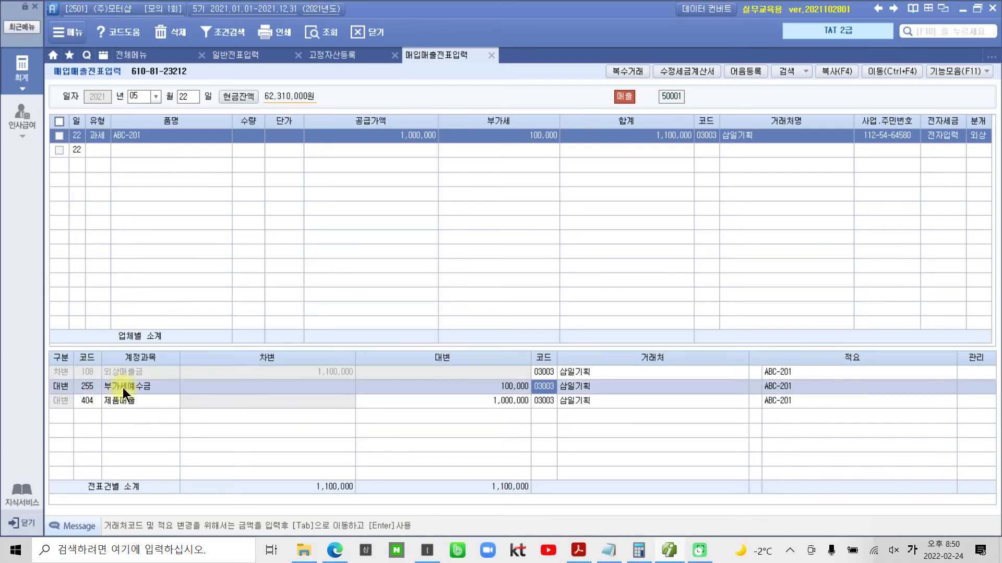
{"action": "left_click", "coordinate": [110, 401]}
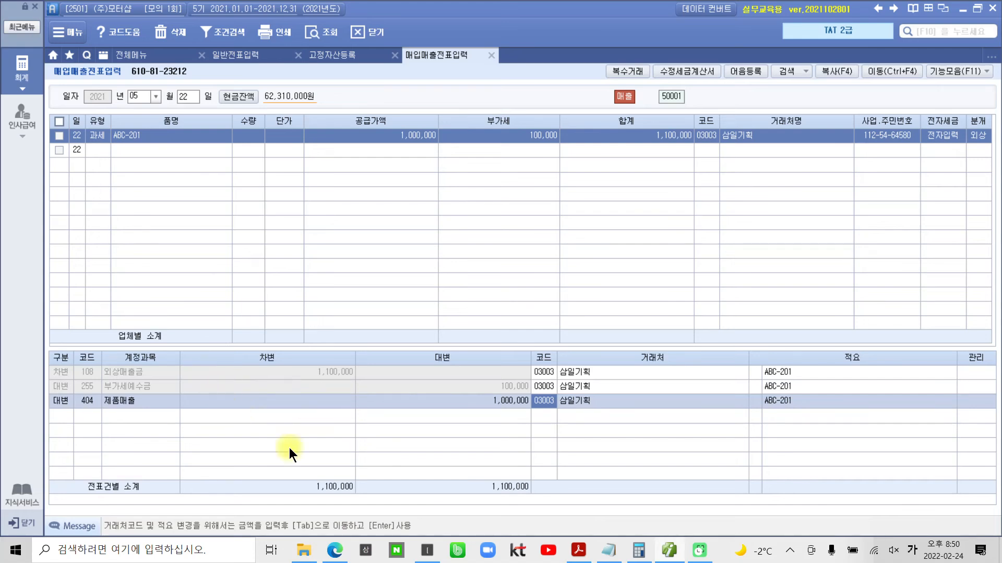
- Switch to the exam PDF in Acrobat Reader and read the 자료 2 to 자료 4 receipts
{"action": "left_click", "coordinate": [578, 550]}
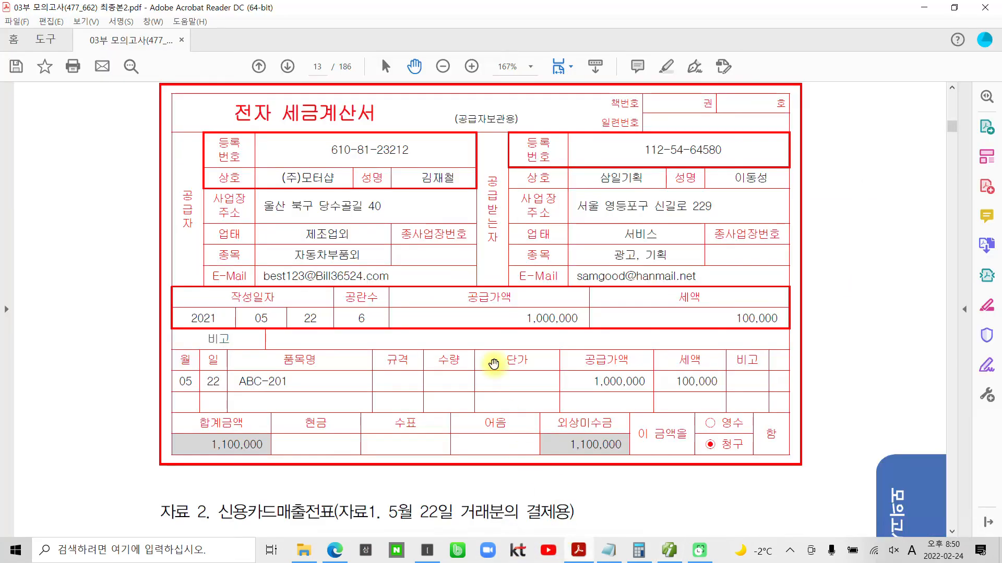
{"action": "scroll", "coordinate": [494, 364], "scroll_direction": "down", "scroll_amount": 8}
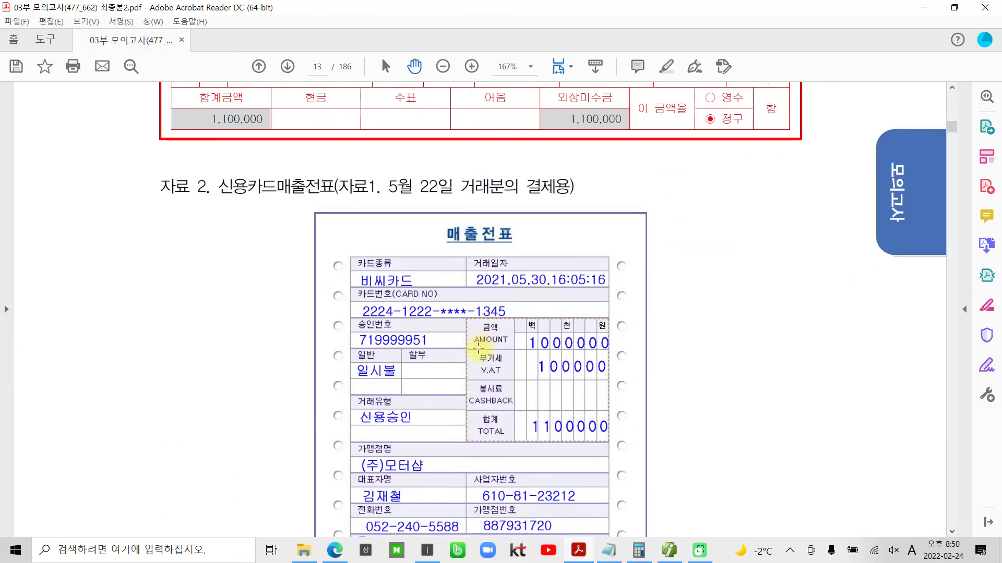
{"action": "scroll", "coordinate": [478, 346], "scroll_direction": "down", "scroll_amount": 2}
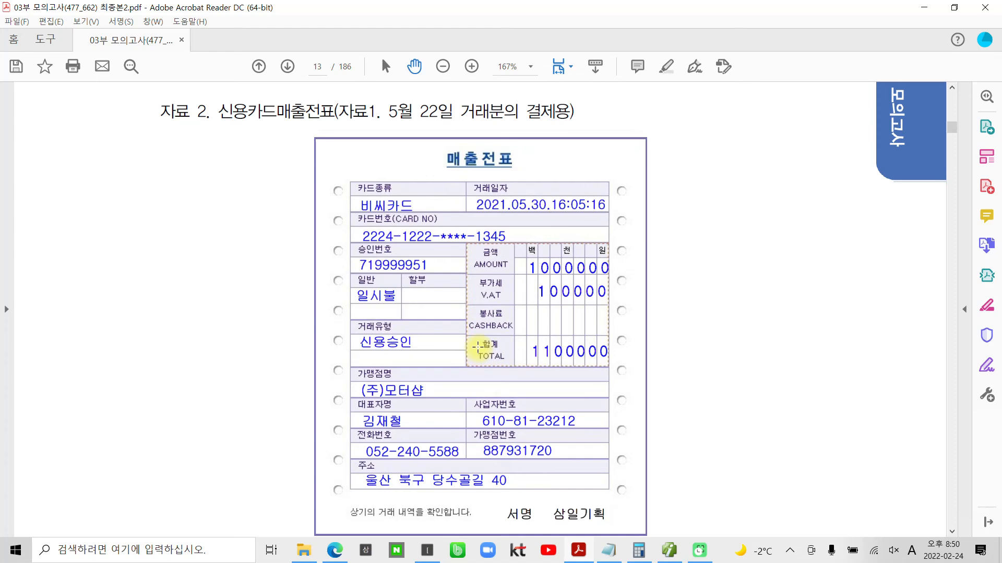
{"action": "scroll", "coordinate": [477, 347], "scroll_direction": "down", "scroll_amount": 15}
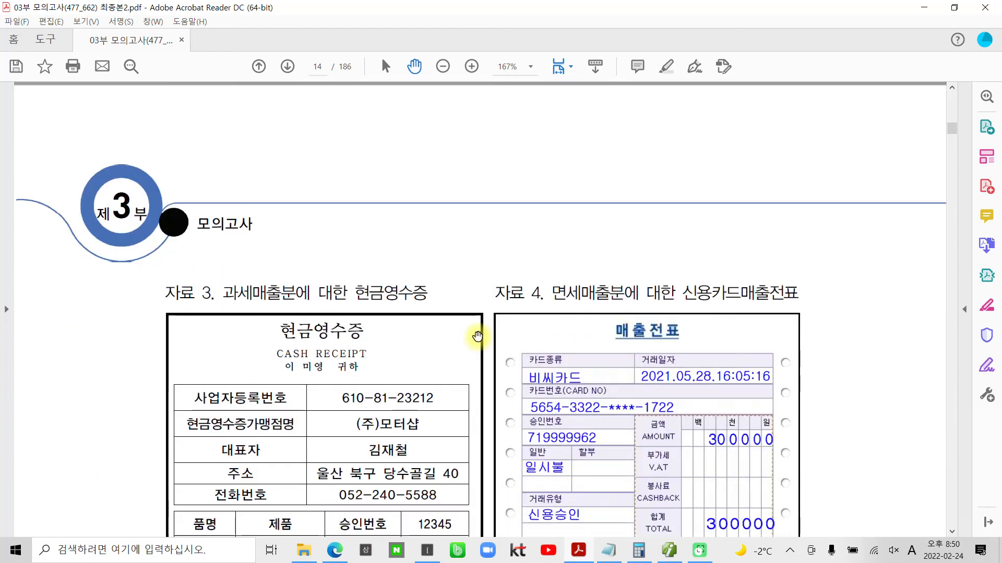
{"action": "scroll", "coordinate": [477, 339], "scroll_direction": "down", "scroll_amount": 4}
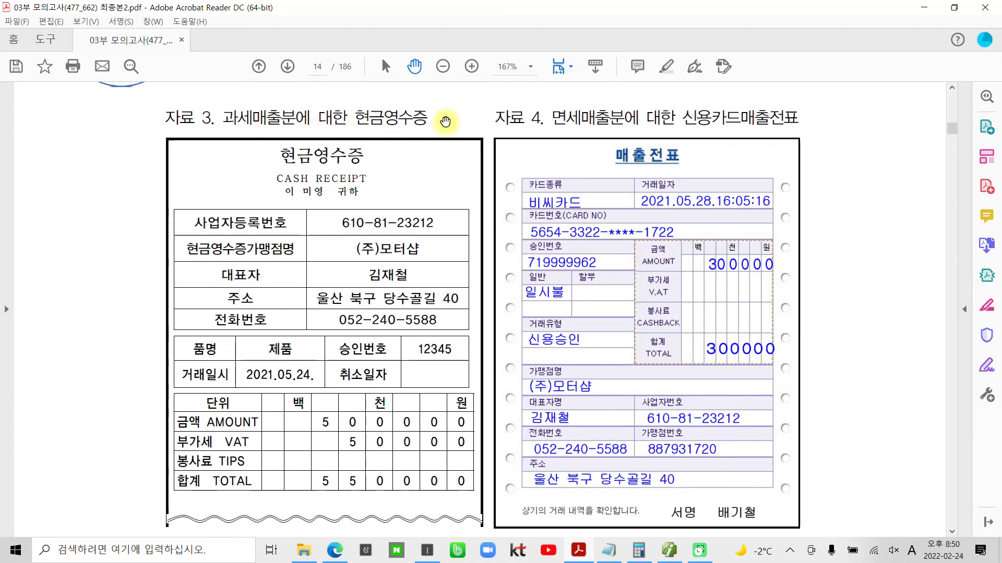
- Switch back to 더존 iPlus and start a 5월 24일 매입매출전표 line with type 22 현과
{"action": "left_click", "coordinate": [670, 550]}
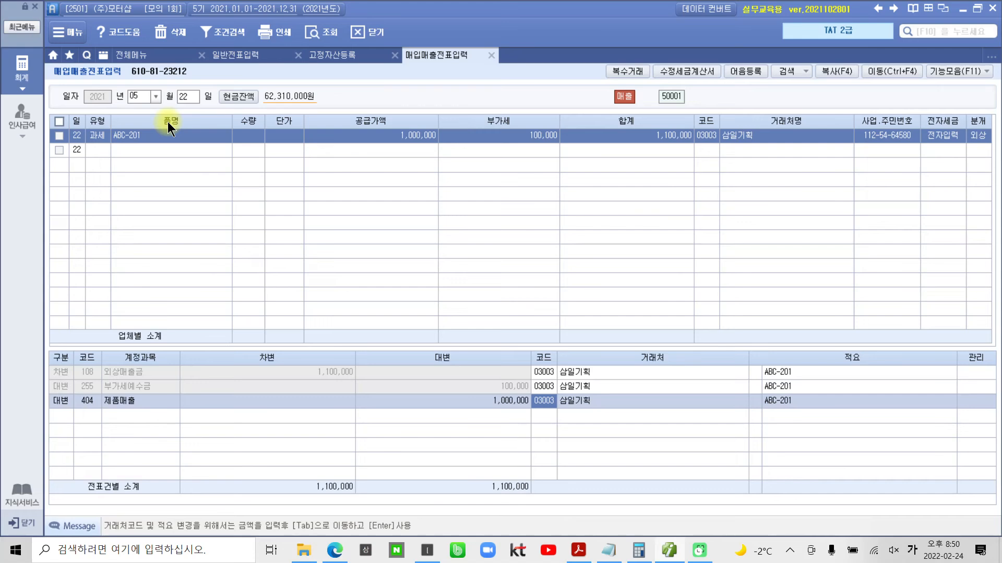
{"action": "left_click", "coordinate": [180, 96]}
{"action": "type", "text": "24"}
{"action": "key", "text": "Return"}
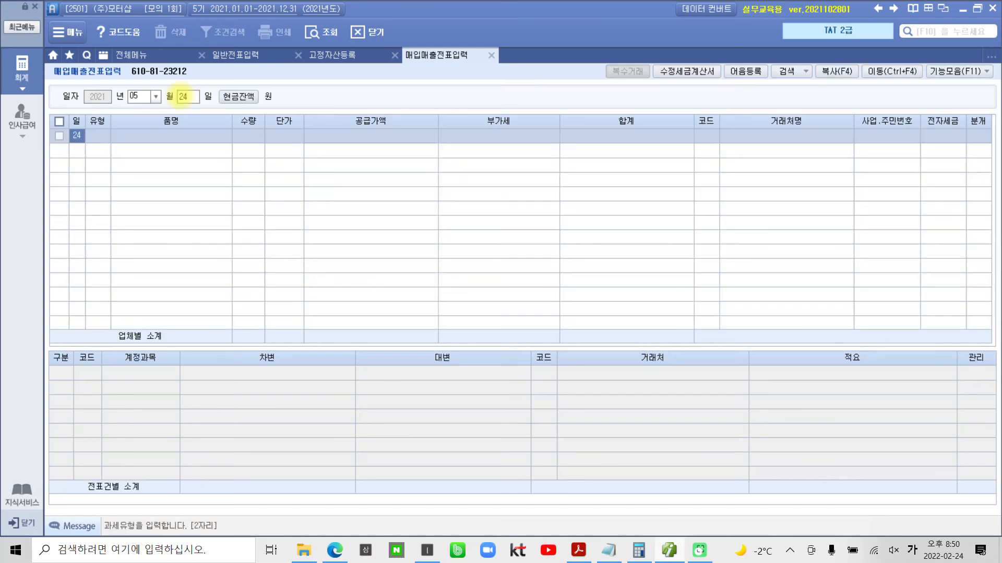
{"action": "key", "text": "Return"}
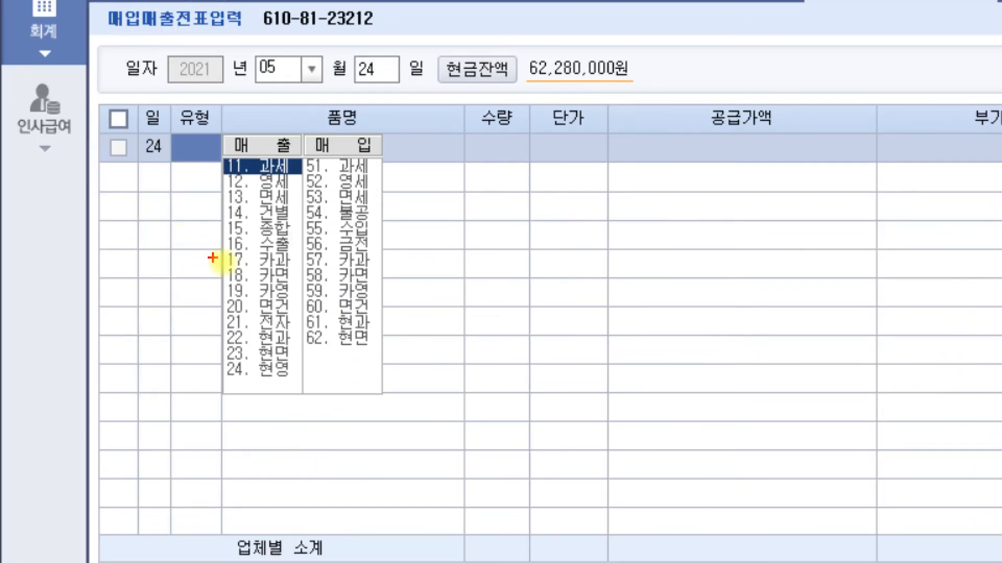
{"action": "left_click_drag", "start_coordinate": [204, 326], "coordinate": [307, 350]}
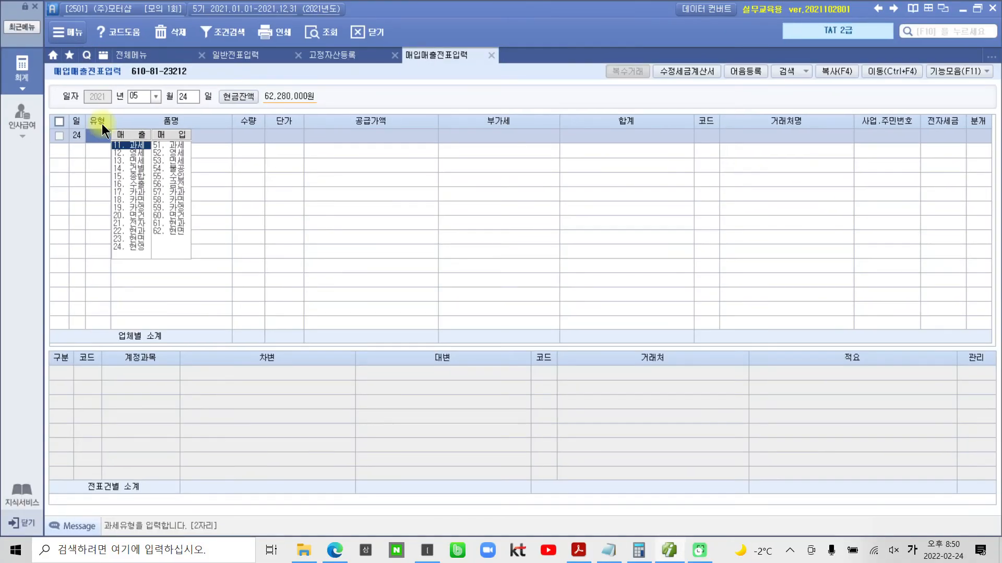
{"action": "type", "text": "22"}
{"action": "key", "text": "Return"}
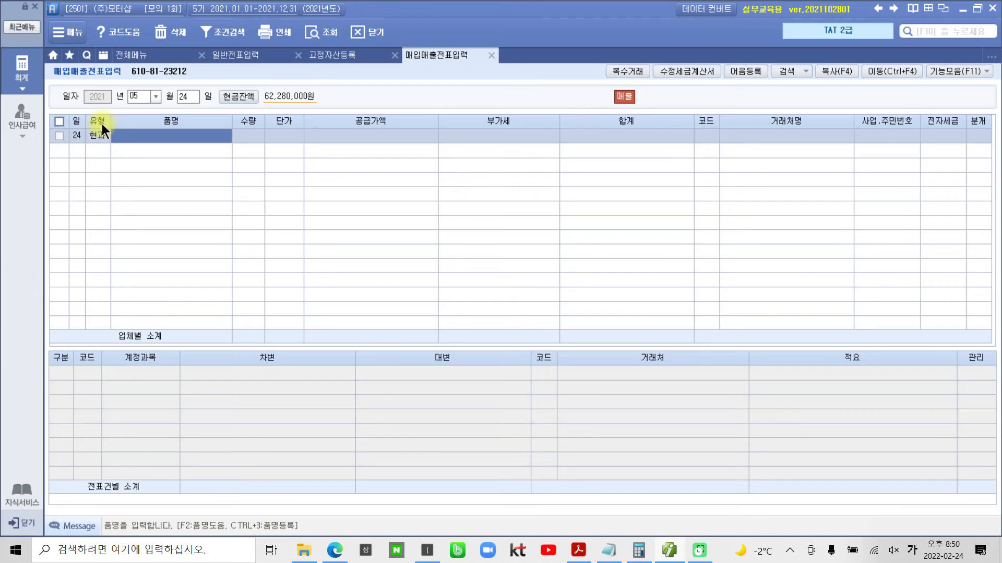
- Enter 품명 제품 without 수량 or 단가, and type 550,000 as the VAT-inclusive amount under 공급가액
{"action": "type", "text": "제품"}
{"action": "key", "text": "Return"}
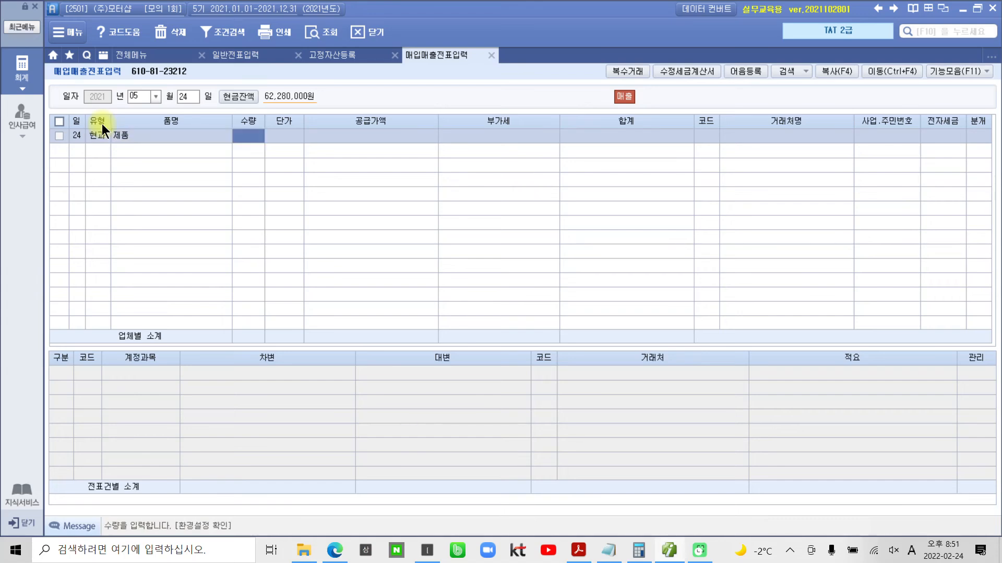
{"action": "key", "text": "Return"}
{"action": "key", "text": "Return"}
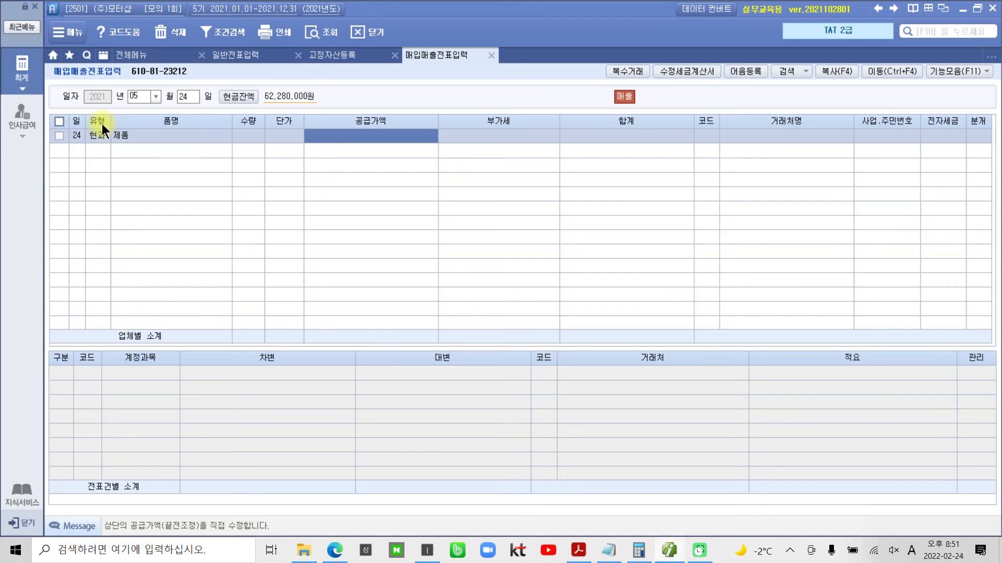
{"action": "type", "text": "550,000"}
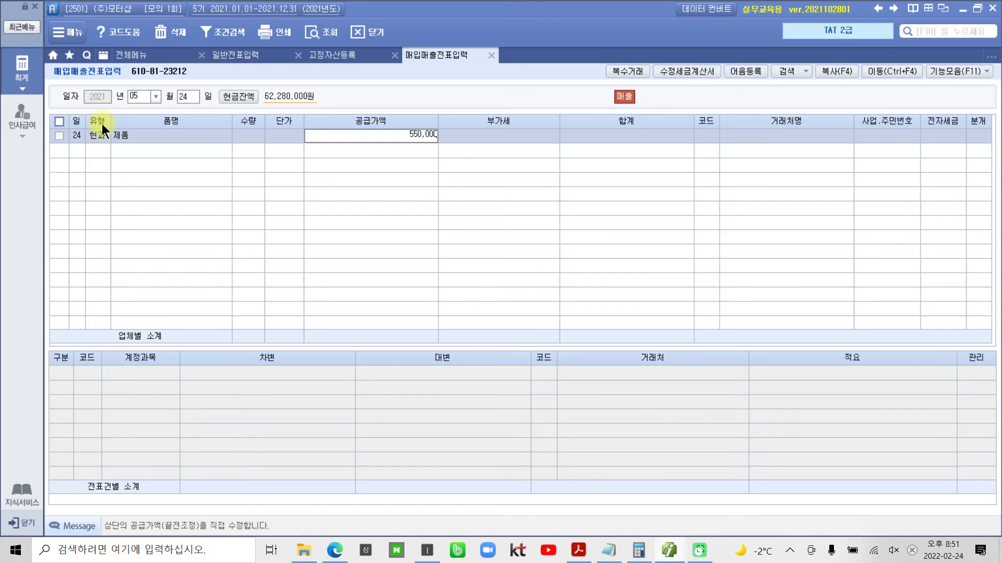
{"action": "key", "text": "Return"}
{"action": "key", "text": "Return"}
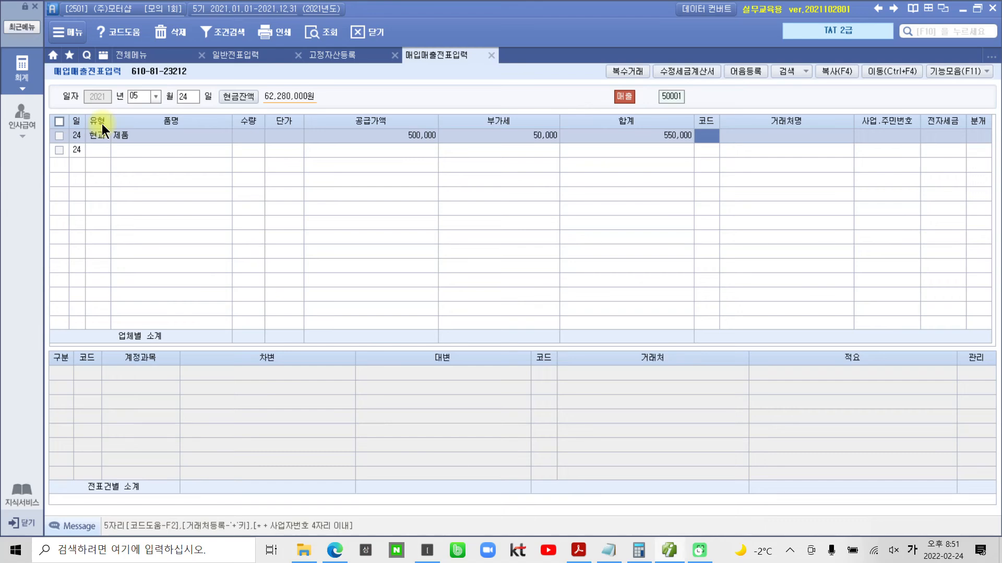
- Set the 5월 24일 line's 거래처 to the customer named on the 현금영수증 and its 분개 to 현금
{"action": "type", "text": "이미"}
{"action": "key", "text": "Return"}
{"action": "key", "text": "Return"}
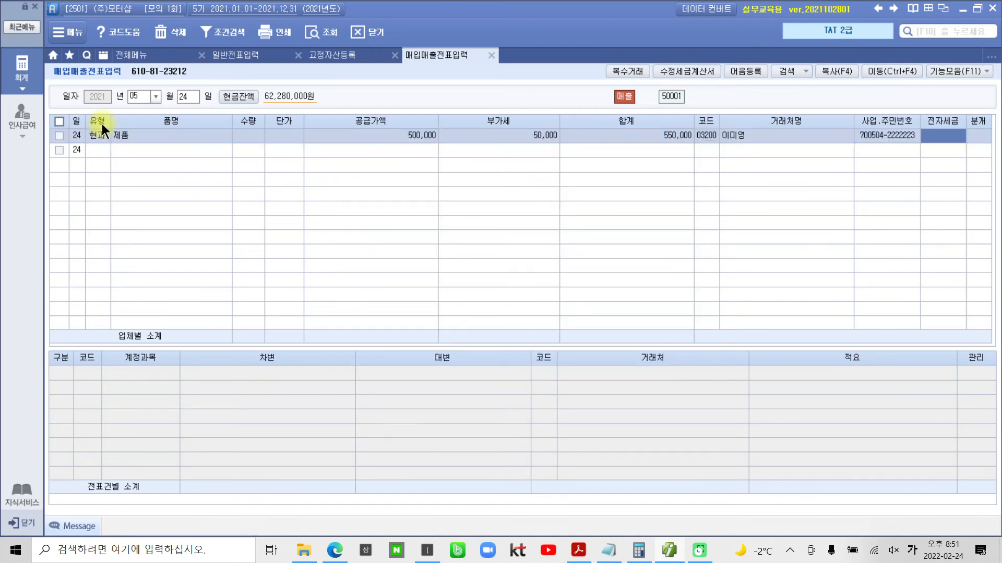
{"action": "key", "text": "Return"}
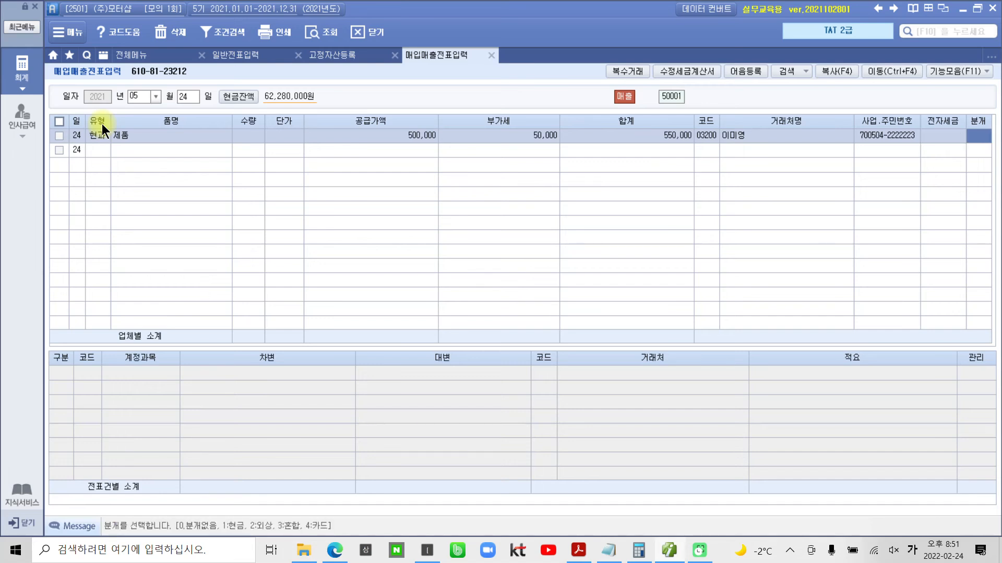
{"action": "key", "text": "1"}
{"action": "key", "text": "Return"}
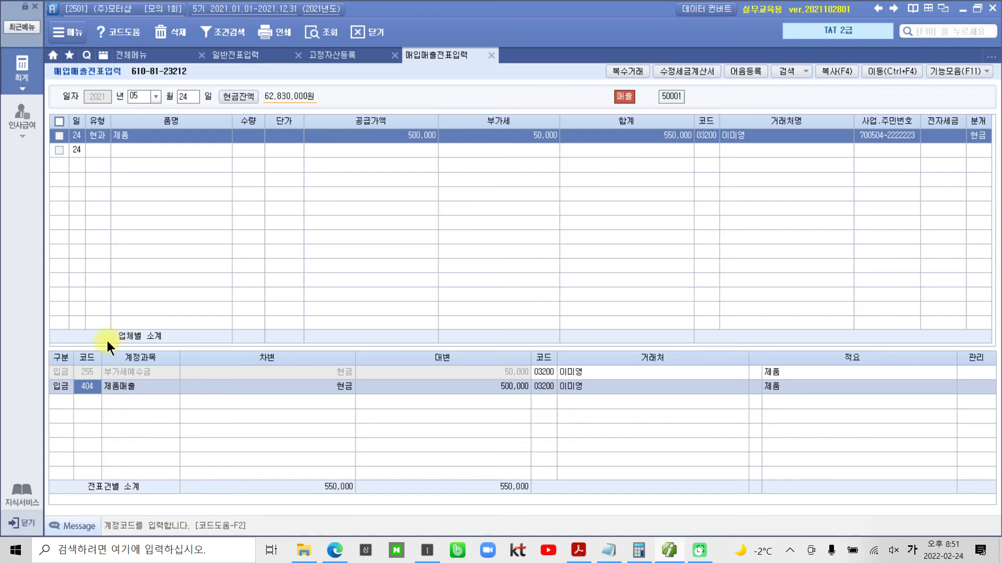
- Move the 매입매출전표 to 5월 28일 and start a line with type 18 카면
{"action": "left_click", "coordinate": [183, 97]}
{"action": "type", "text": "2"}
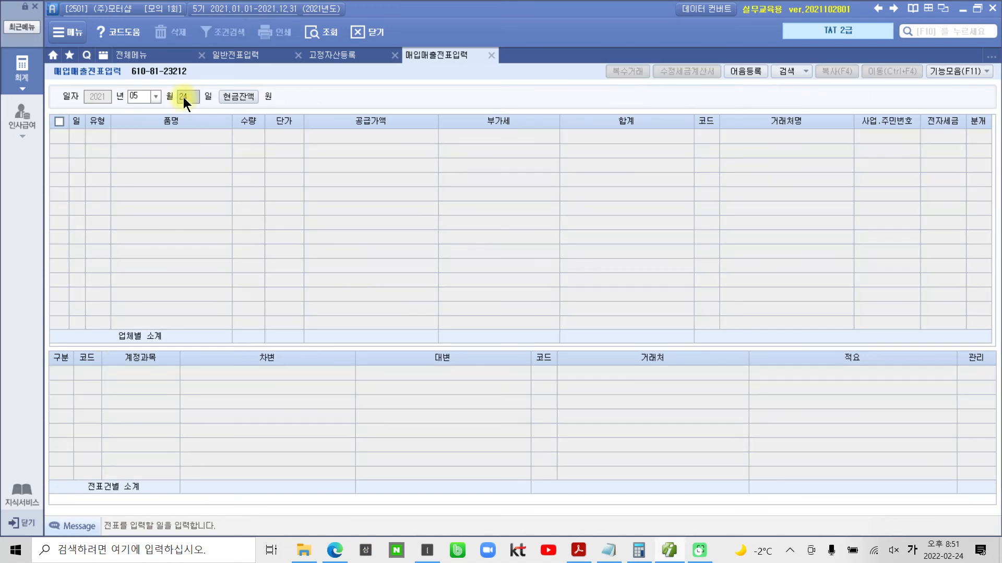
{"action": "type", "text": "8"}
{"action": "key", "text": "Return"}
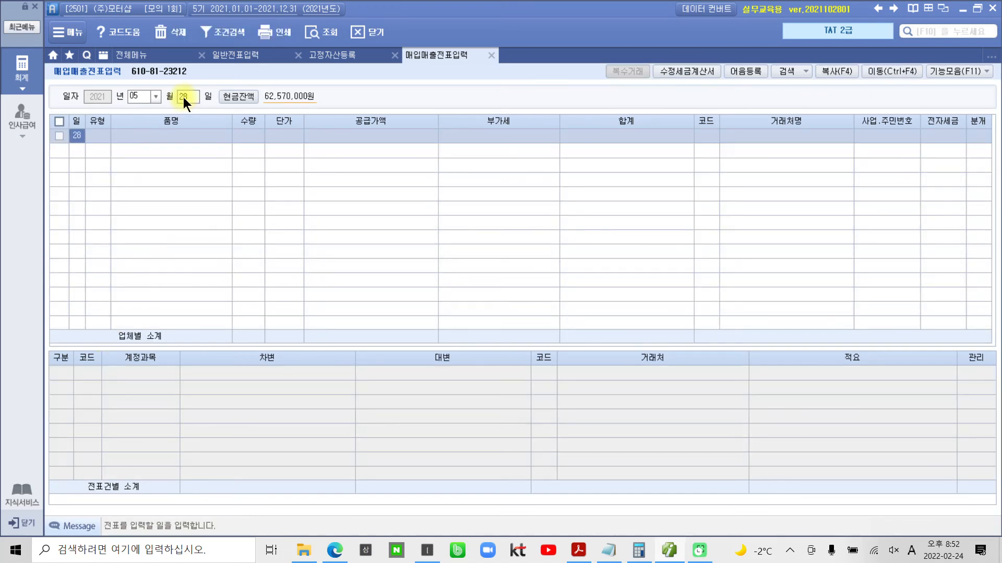
{"action": "key", "text": "Return"}
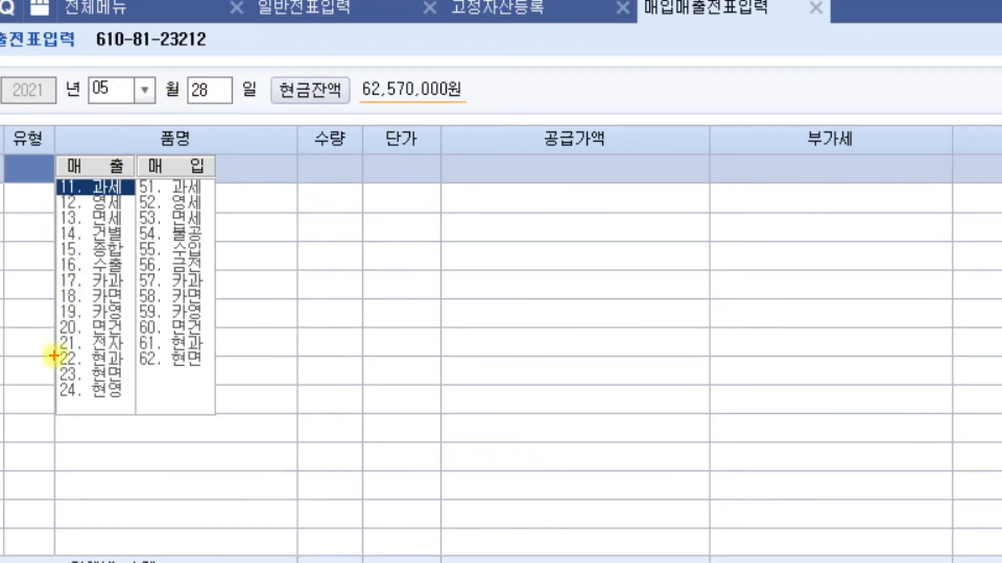
{"action": "left_click_drag", "start_coordinate": [40, 282], "coordinate": [139, 306]}
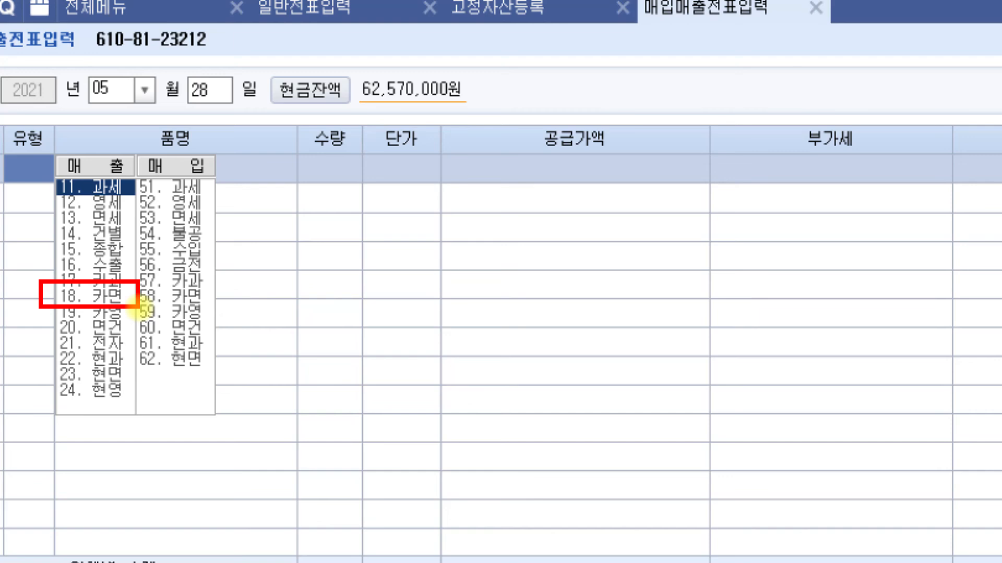
{"action": "key", "text": "Escape"}
{"action": "type", "text": "18"}
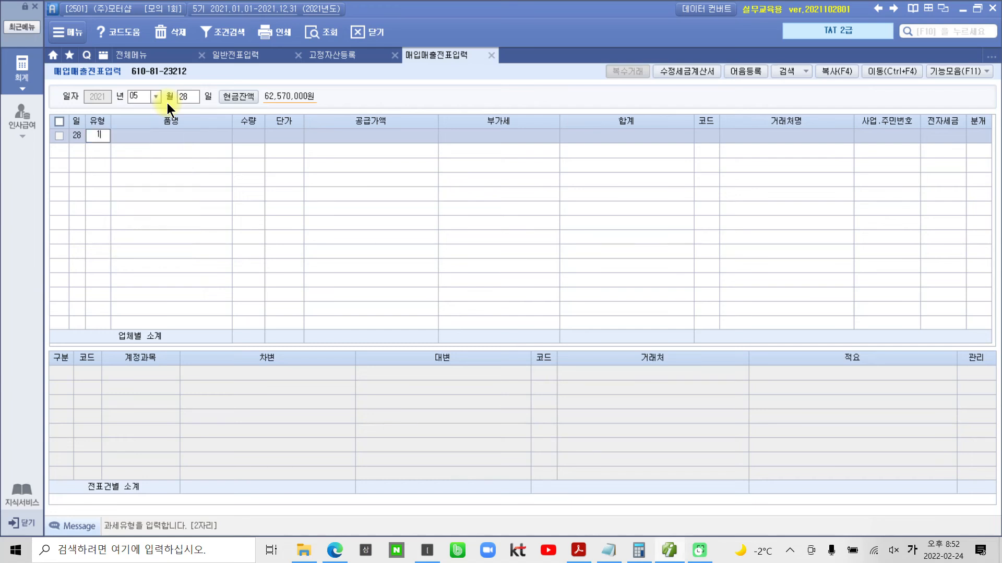
{"action": "key", "text": "Return"}
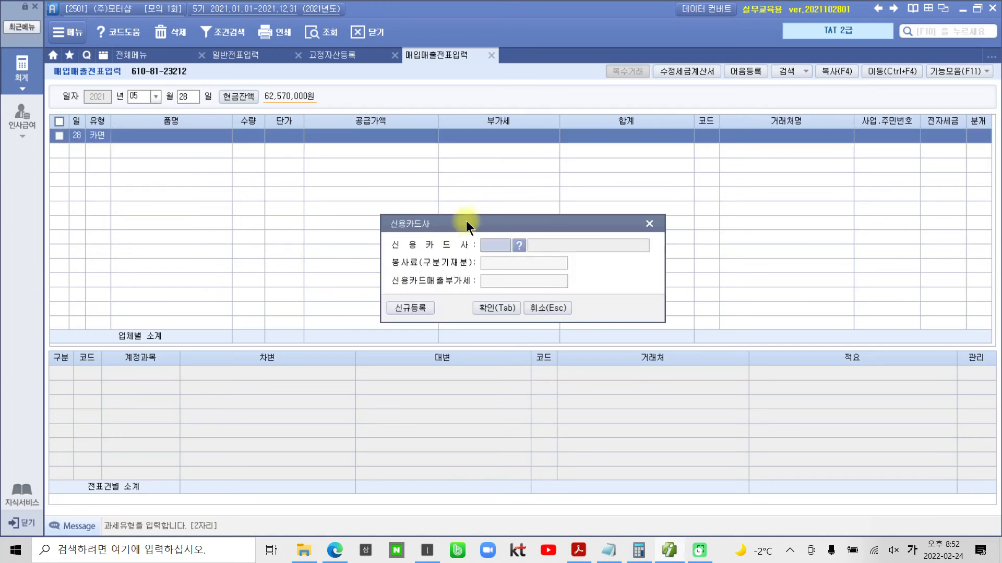
- Assign 99600 비씨카드사 as the 신용카드사 for the 5월 28일 line
{"action": "left_click", "coordinate": [521, 244]}
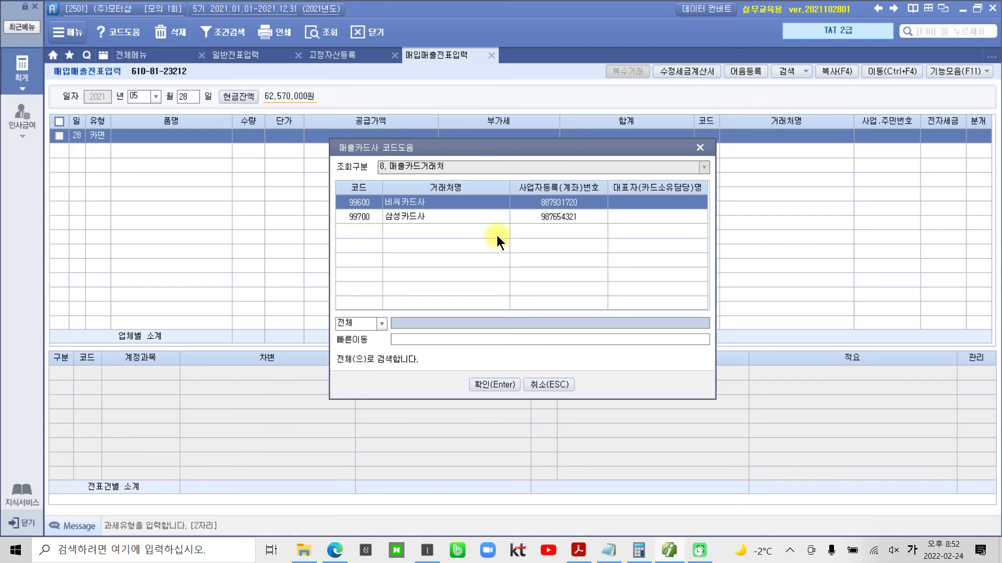
{"action": "left_click", "coordinate": [495, 384]}
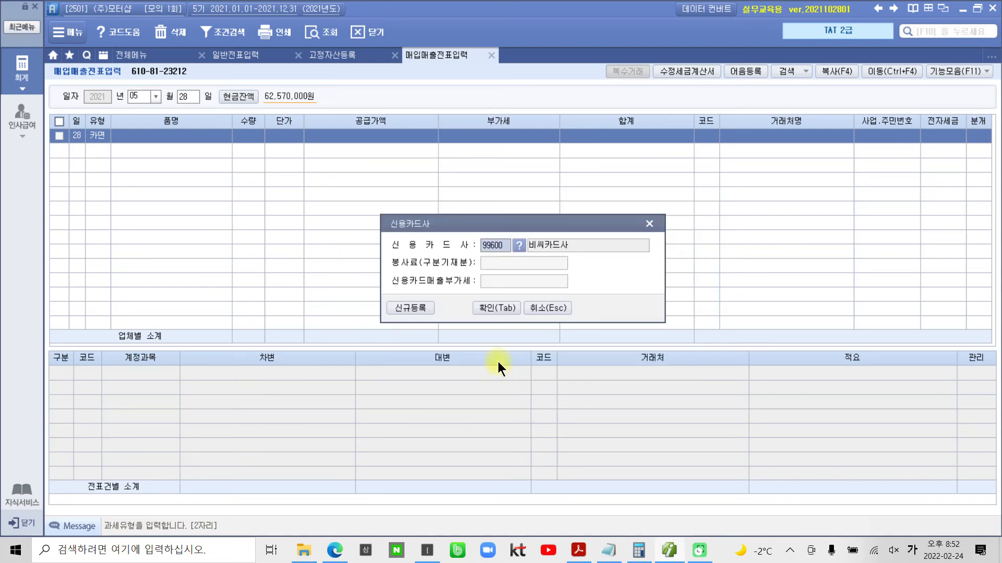
{"action": "left_click", "coordinate": [496, 308]}
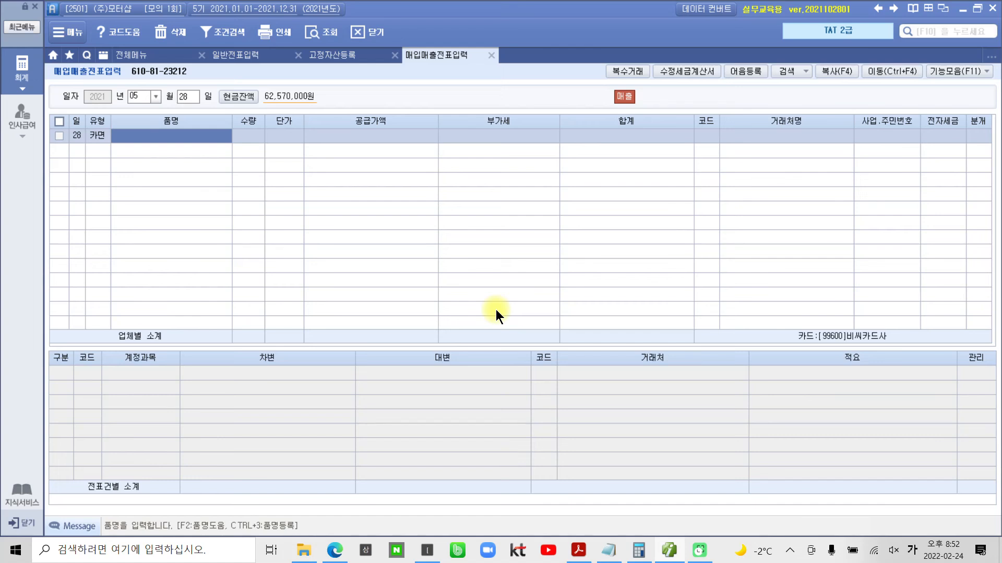
- Enter 품명 제품 without 수량 or 단가, and set the 공급가액 to 300,000
{"action": "type", "text": "제품"}
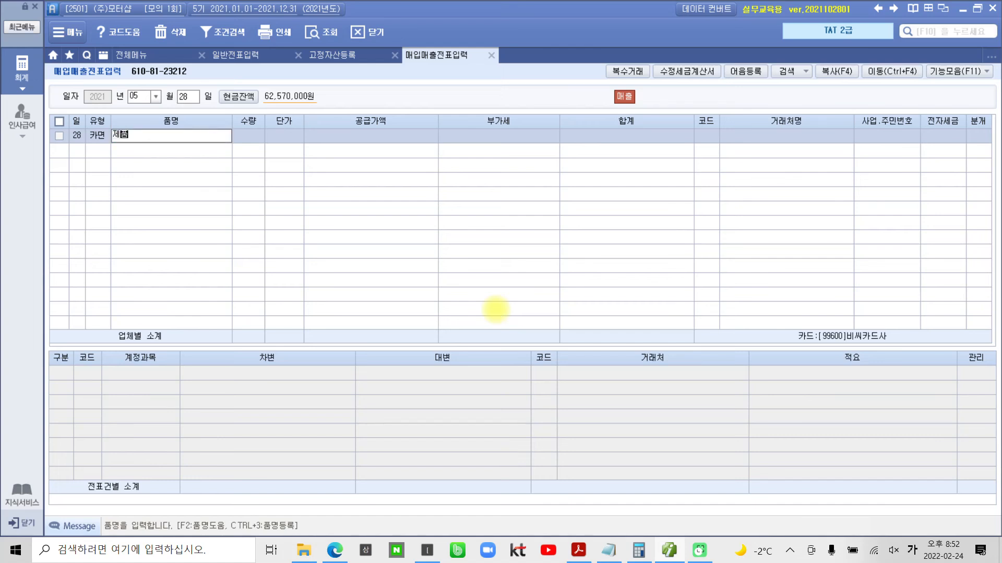
{"action": "key", "text": "Return"}
{"action": "key", "text": "Return"}
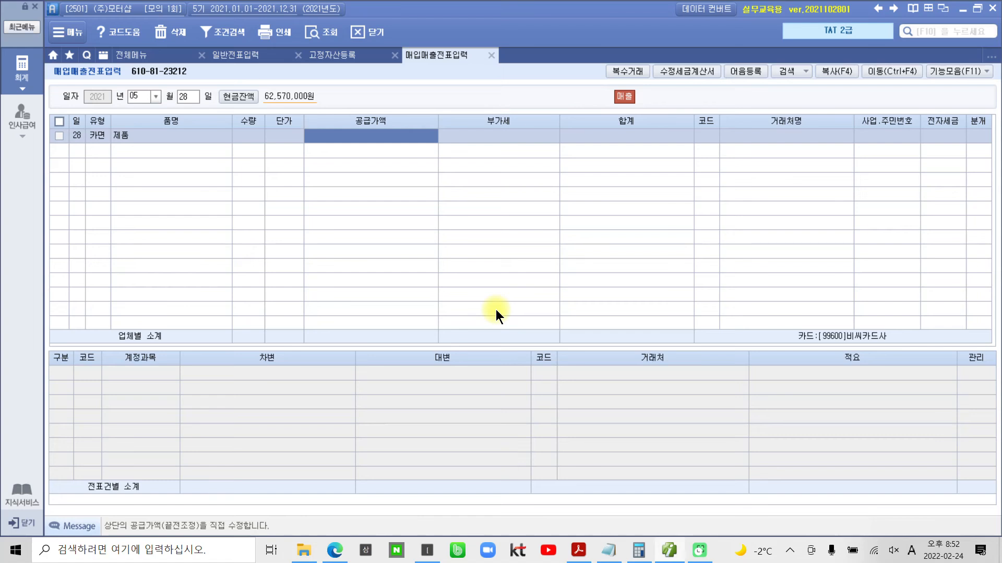
{"action": "type", "text": "3000000"}
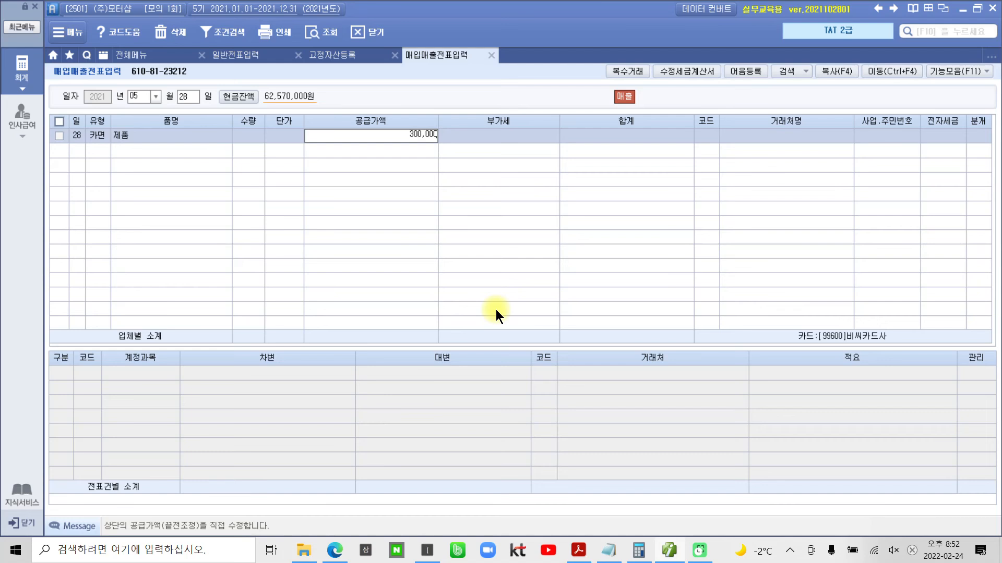
{"action": "key", "text": "Return"}
{"action": "key", "text": "Return"}
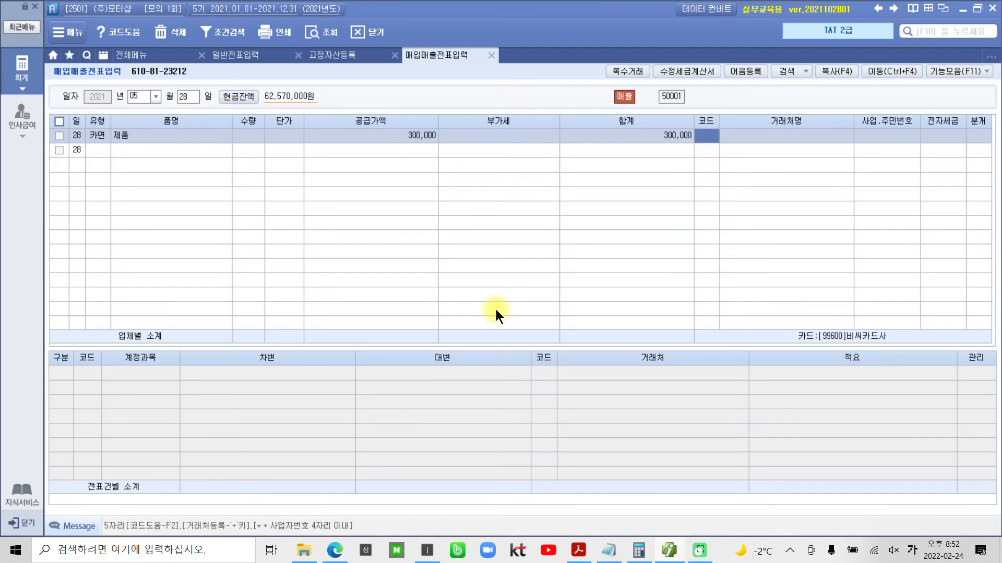
- Set the 5월 28일 line's 거래처 to the customer who signed the 매출전표 and its 분개 to 4 카드
{"action": "type", "text": "배기"}
{"action": "key", "text": "Return"}
{"action": "key", "text": "Return"}
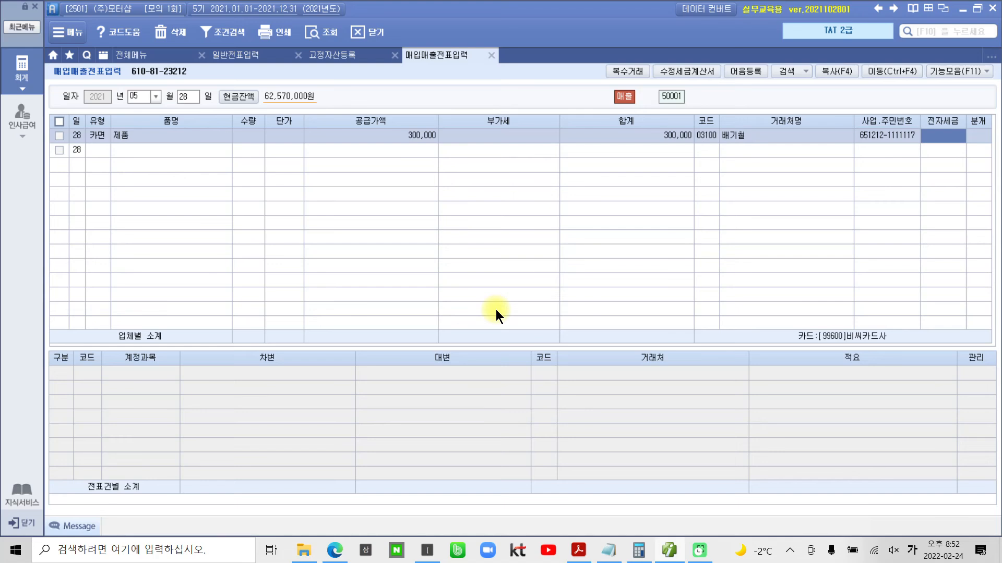
{"action": "key", "text": "Return"}
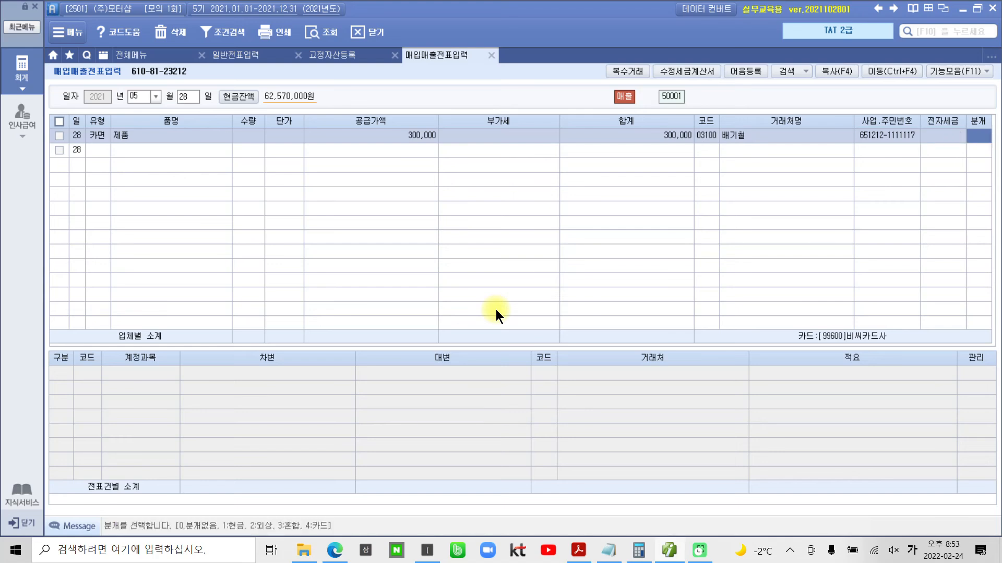
{"action": "key", "text": "ctrl+2"}
{"action": "mouse_move", "coordinate": [342, 538]}
{"action": "left_mouse_down"}
{"action": "mouse_move", "coordinate": [331, 508]}
{"action": "mouse_move", "coordinate": [334, 551]}
{"action": "left_mouse_up"}
{"action": "mouse_move", "coordinate": [973, 120]}
{"action": "left_mouse_down"}
{"action": "mouse_move", "coordinate": [955, 142]}
{"action": "mouse_move", "coordinate": [993, 157]}
{"action": "mouse_move", "coordinate": [961, 195]}
{"action": "left_mouse_up"}
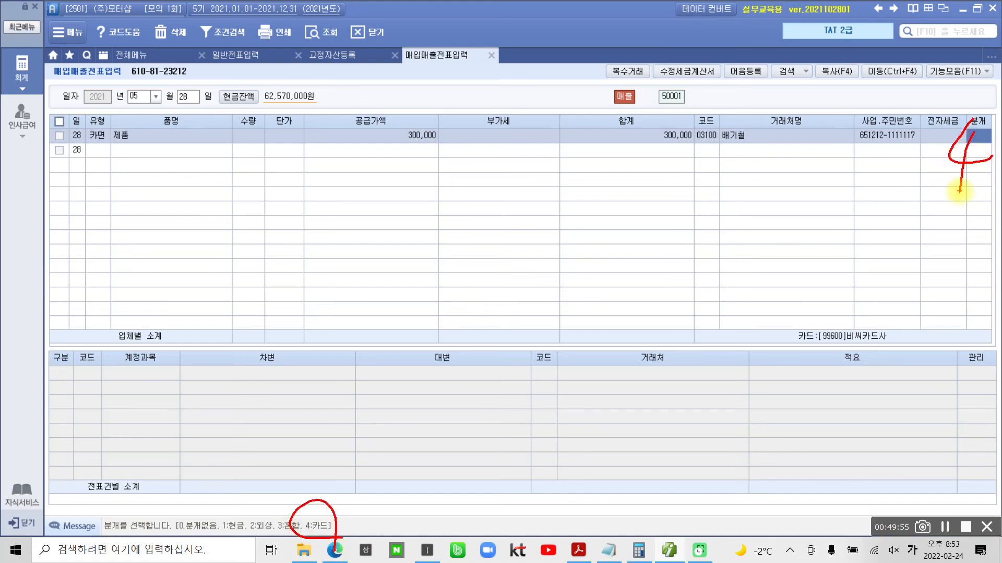
{"action": "key", "text": "Escape"}
{"action": "type", "text": "4"}
{"action": "key", "text": "Return"}
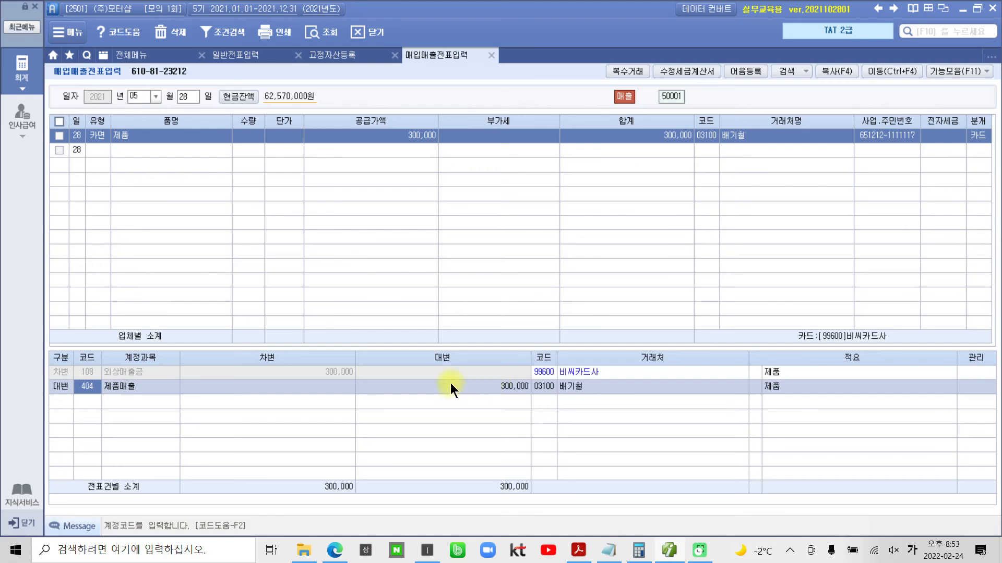
- Switch to the exam PDF in Acrobat Reader and read the 평가문제 instructions for entering 자료 2
{"action": "left_click", "coordinate": [582, 553]}
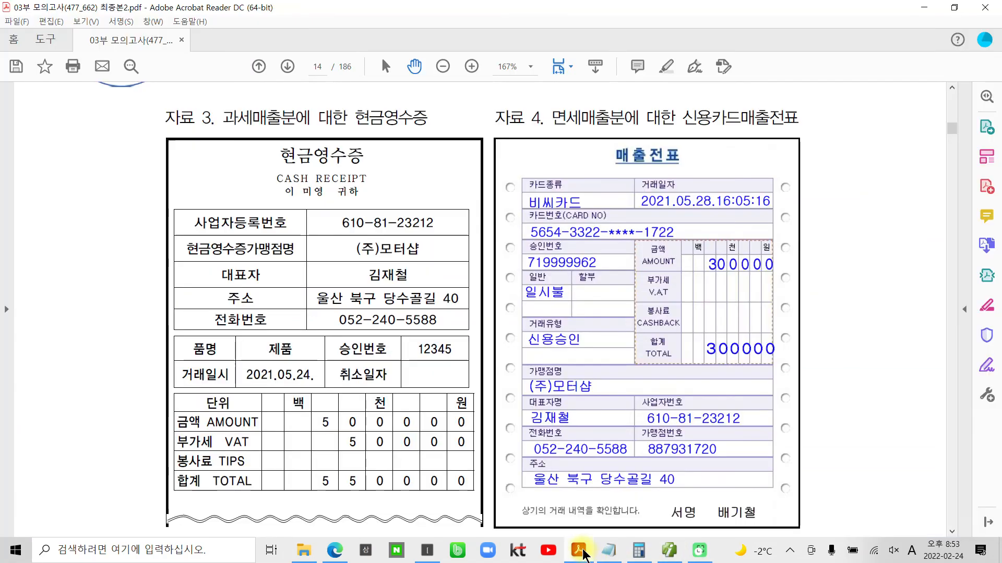
{"action": "scroll", "coordinate": [543, 381], "scroll_direction": "down", "scroll_amount": 7}
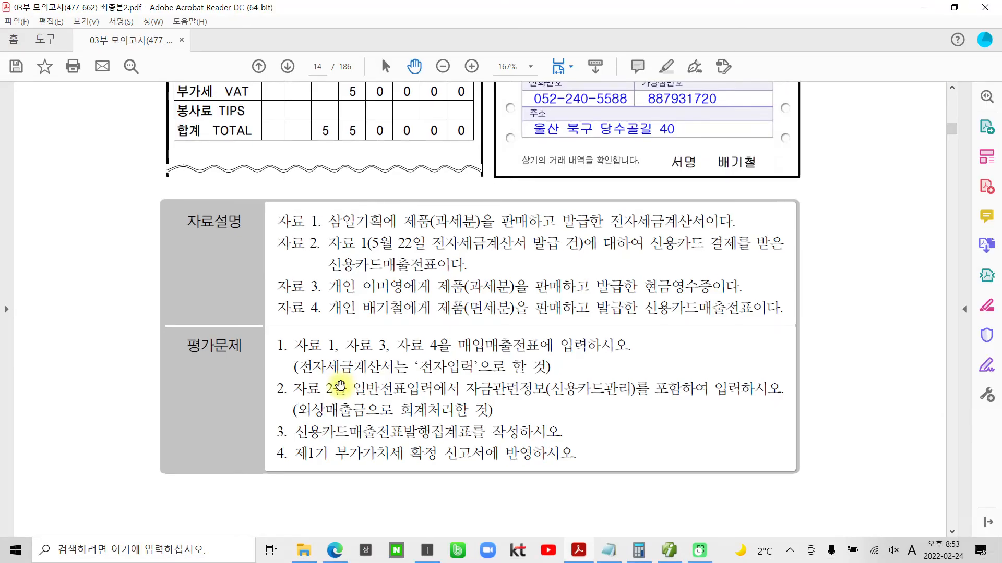
{"action": "mouse_move", "coordinate": [274, 335]}
{"action": "left_mouse_down"}
{"action": "mouse_move", "coordinate": [636, 387]}
{"action": "mouse_move", "coordinate": [719, 379]}
{"action": "left_mouse_up"}
{"action": "mouse_move", "coordinate": [294, 397]}
{"action": "left_mouse_down"}
{"action": "mouse_move", "coordinate": [639, 401]}
{"action": "mouse_move", "coordinate": [586, 372]}
{"action": "mouse_move", "coordinate": [556, 407]}
{"action": "mouse_move", "coordinate": [597, 403]}
{"action": "left_mouse_up"}
{"action": "left_click_drag", "start_coordinate": [697, 401], "coordinate": [782, 401]}
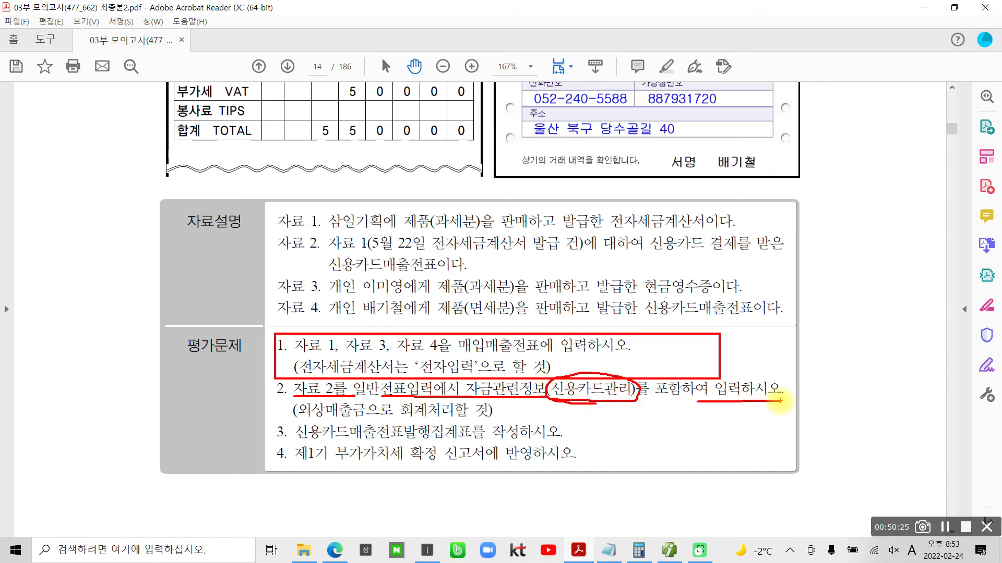
{"action": "left_click_drag", "start_coordinate": [294, 420], "coordinate": [480, 418]}
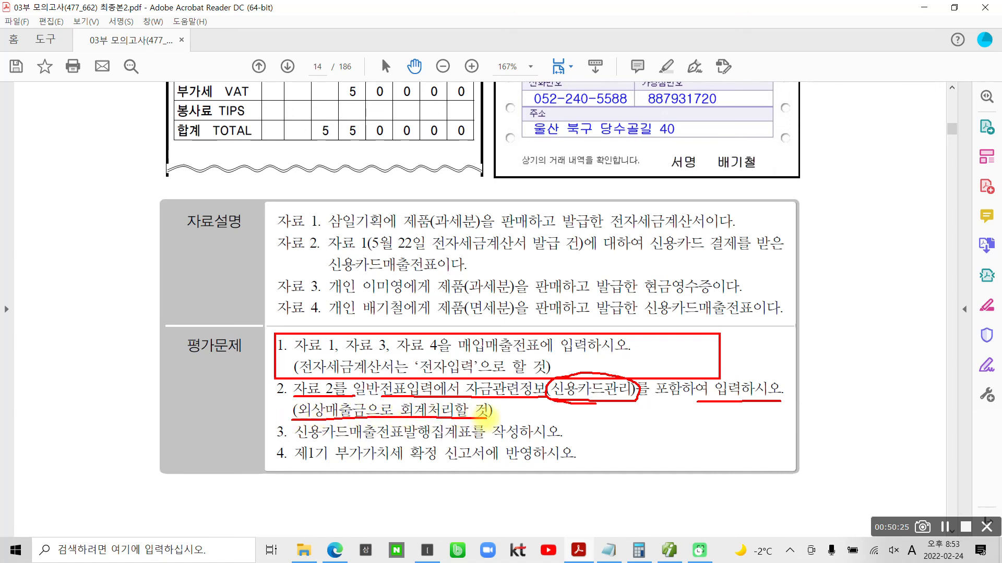
{"action": "key", "text": "Escape"}
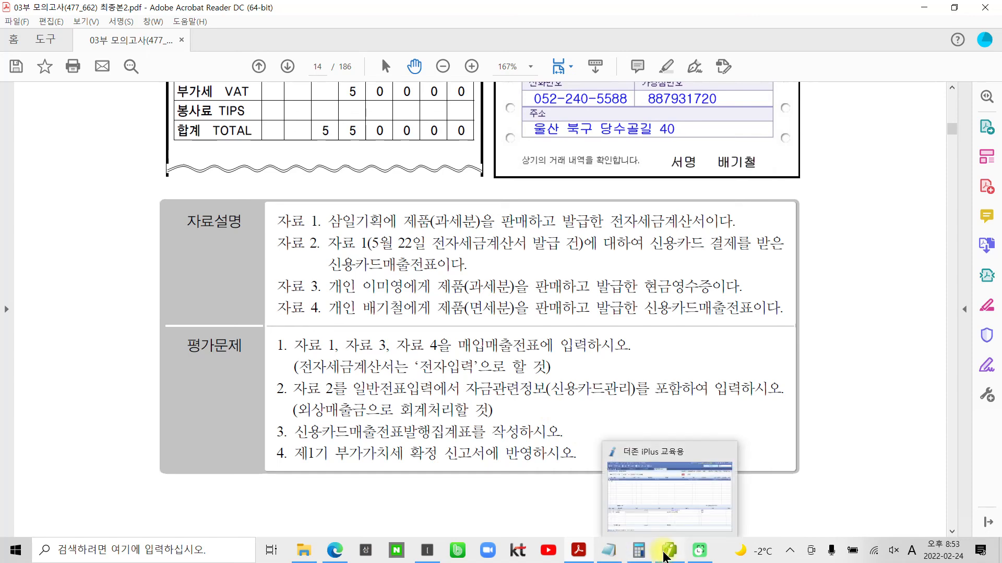
- Switch back to 더존 iPlus and bring up 일반전표입력 for 5월 30일
{"action": "left_click", "coordinate": [665, 553]}
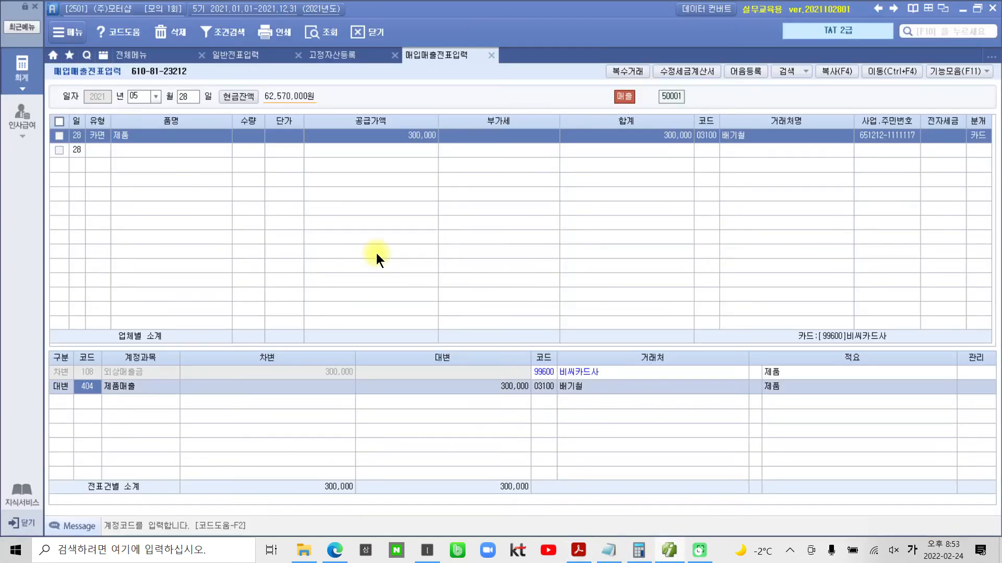
{"action": "left_click", "coordinate": [245, 54]}
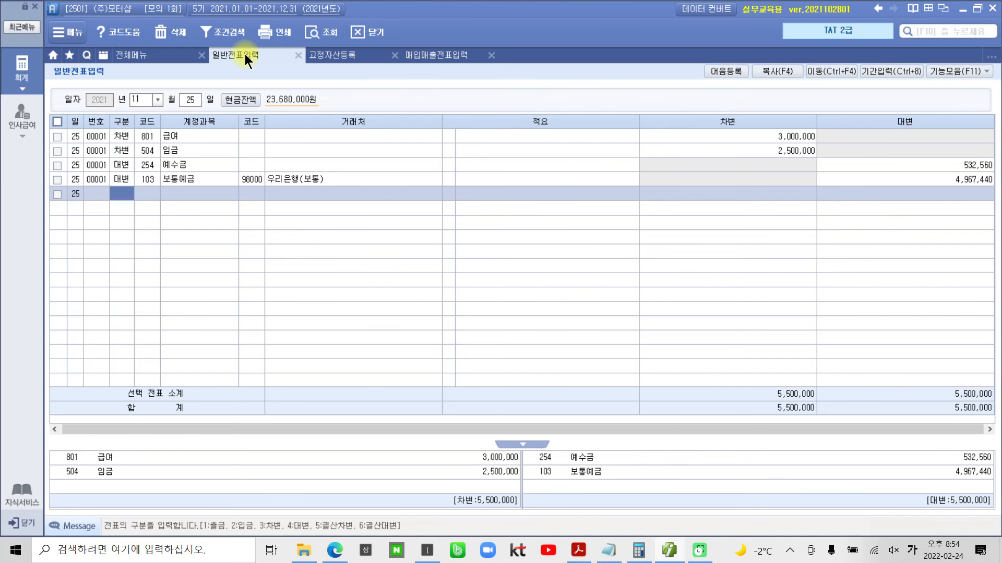
{"action": "left_click", "coordinate": [146, 103]}
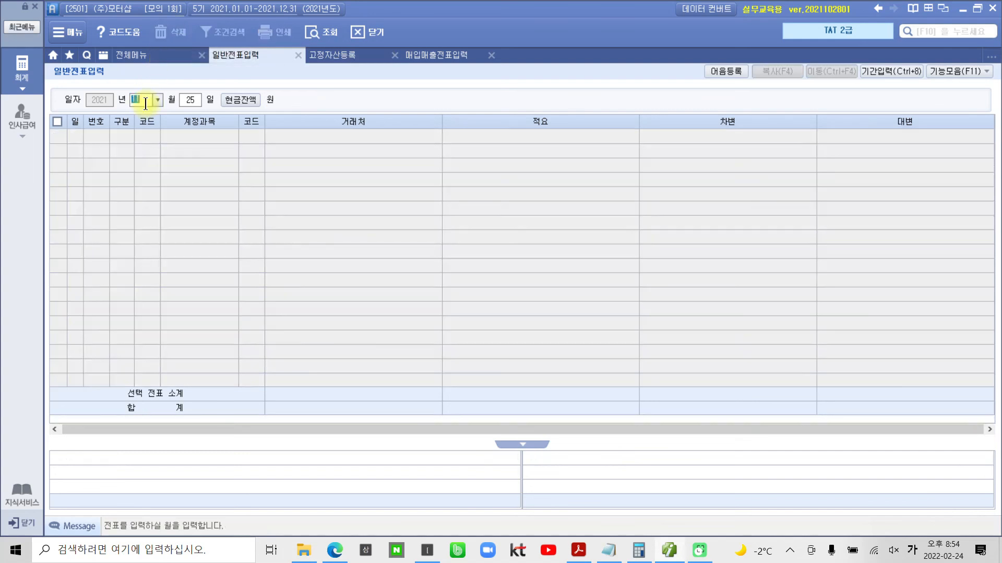
{"action": "type", "text": "0530"}
{"action": "key", "text": "Return"}
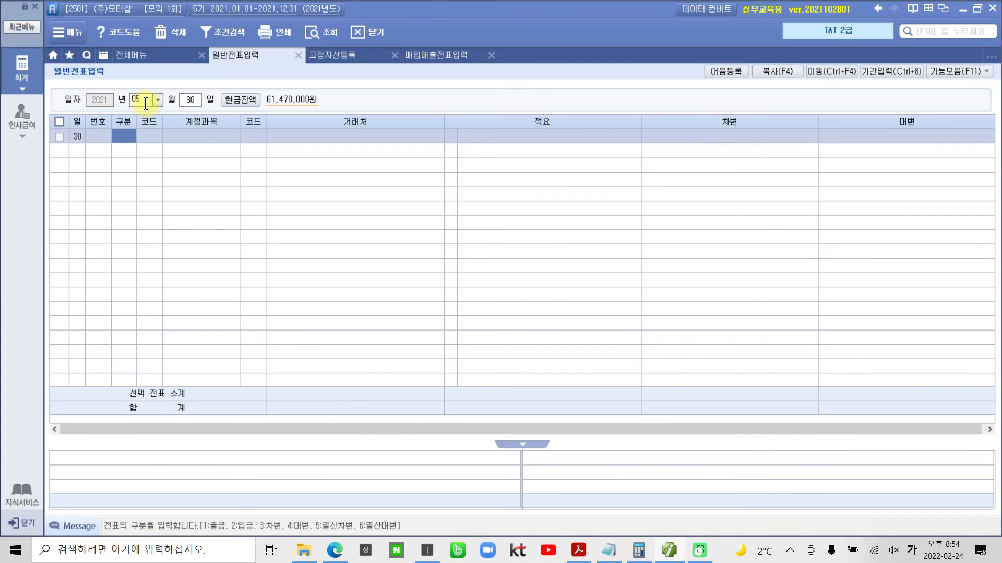
- Start a 차변 line on 5월 30일 with account 120 미수금, found by searching for 미수
{"action": "type", "text": "3"}
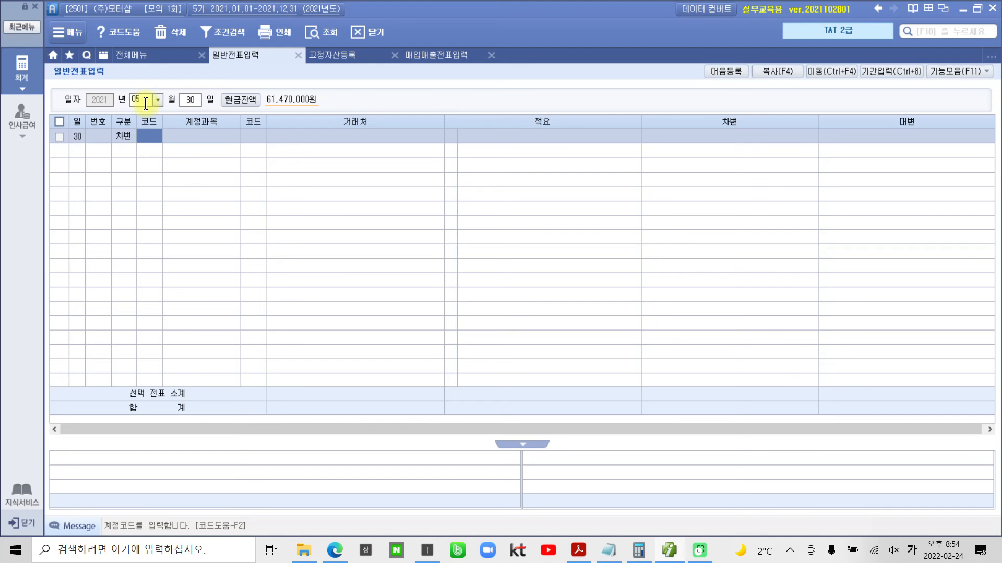
{"action": "type", "text": "미ㅅㅜ"}
{"action": "key", "text": "Return"}
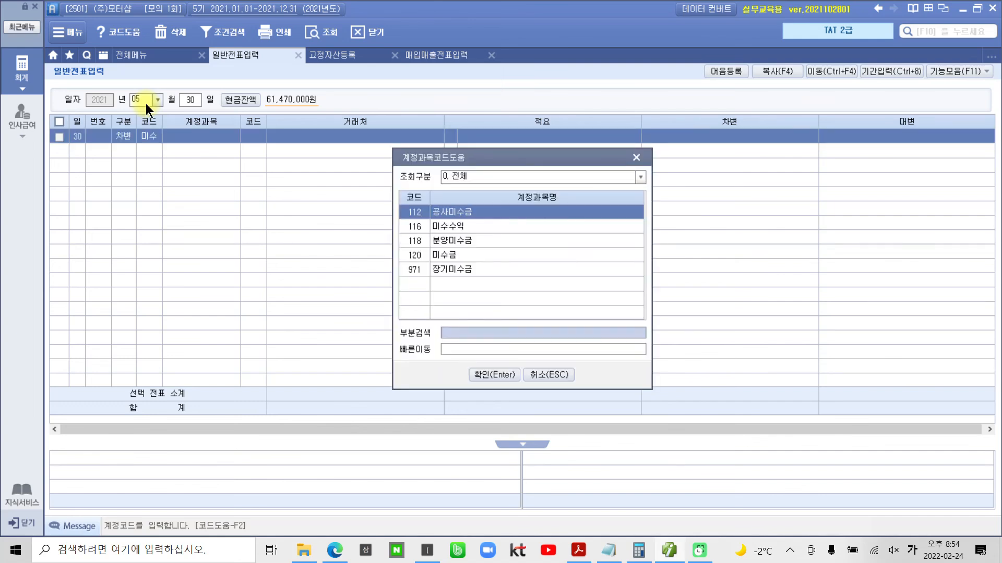
{"action": "key", "text": "Down"}
{"action": "key", "text": "Down"}
{"action": "key", "text": "Down"}
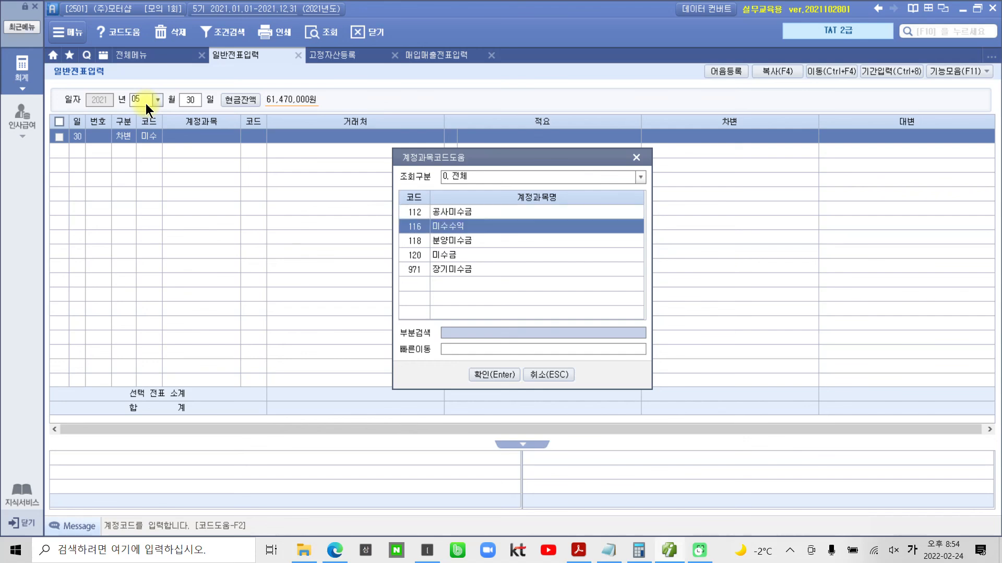
{"action": "key", "text": "Return"}
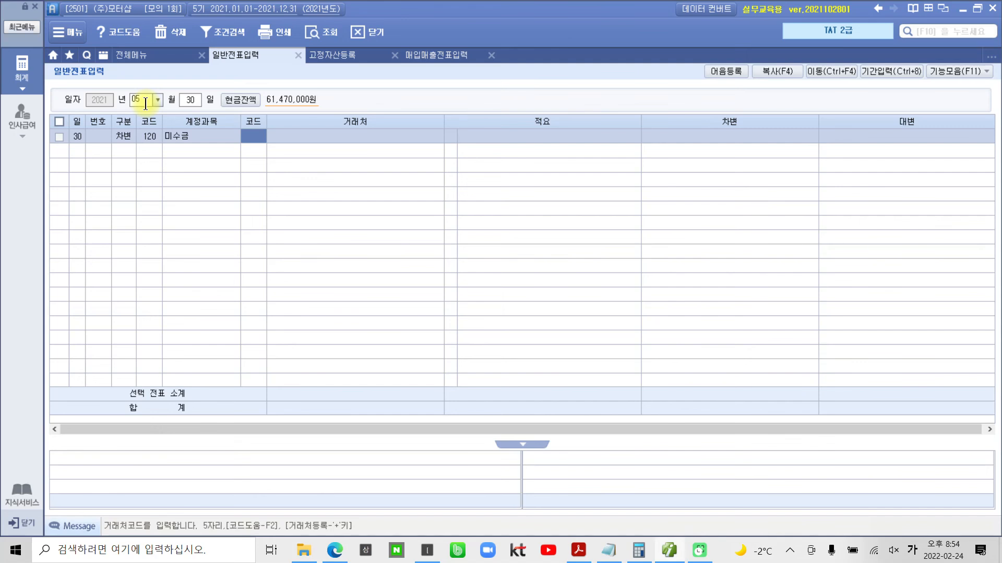
- Set the 미수금 line's 거래처 to 99600 비씨카드사, leave 적요 blank, and enter 1,100,000 as the 차변 amount
{"action": "type", "text": "99600"}
{"action": "key", "text": "Return"}
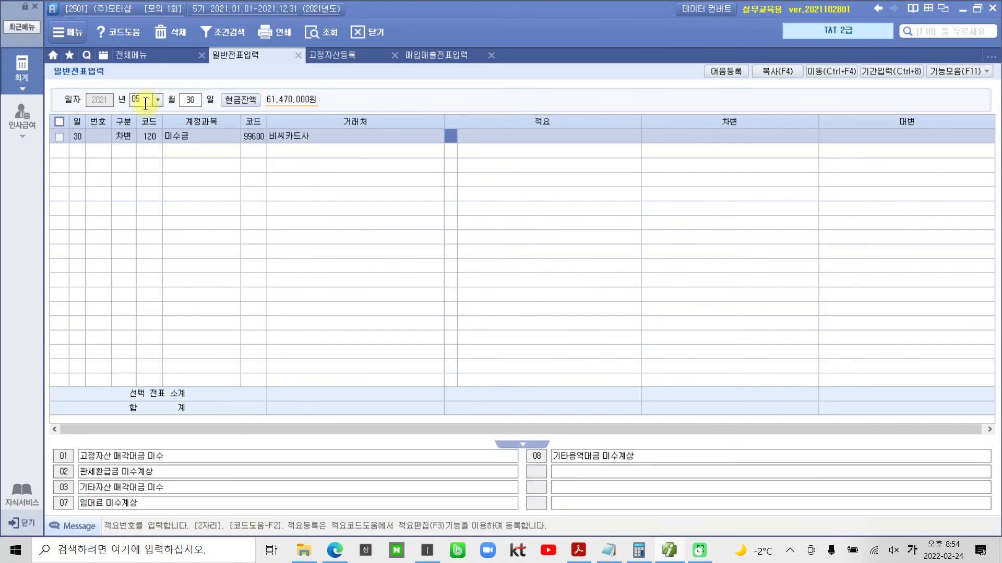
{"action": "key", "text": "Return"}
{"action": "key", "text": "Return"}
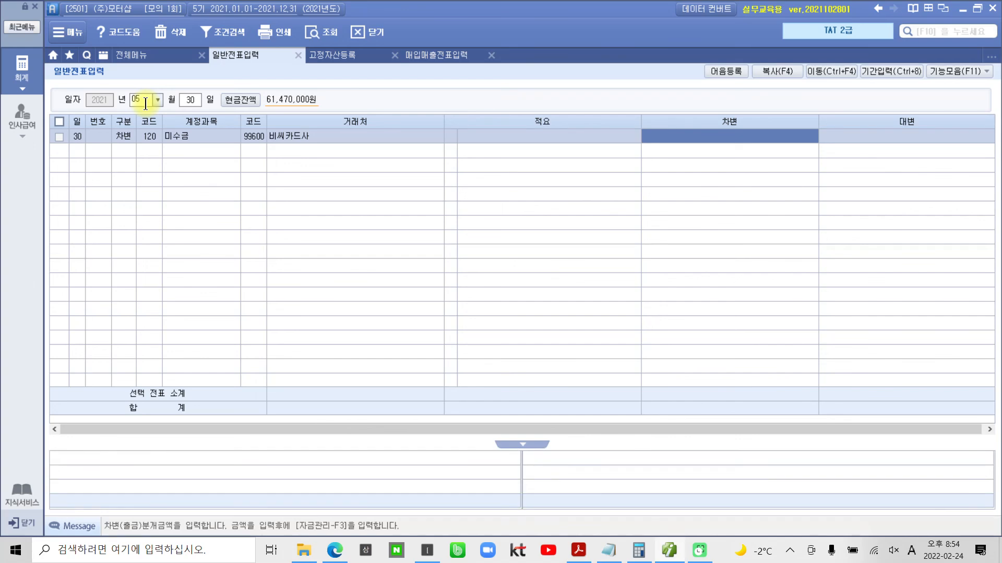
{"action": "type", "text": "1,10"}
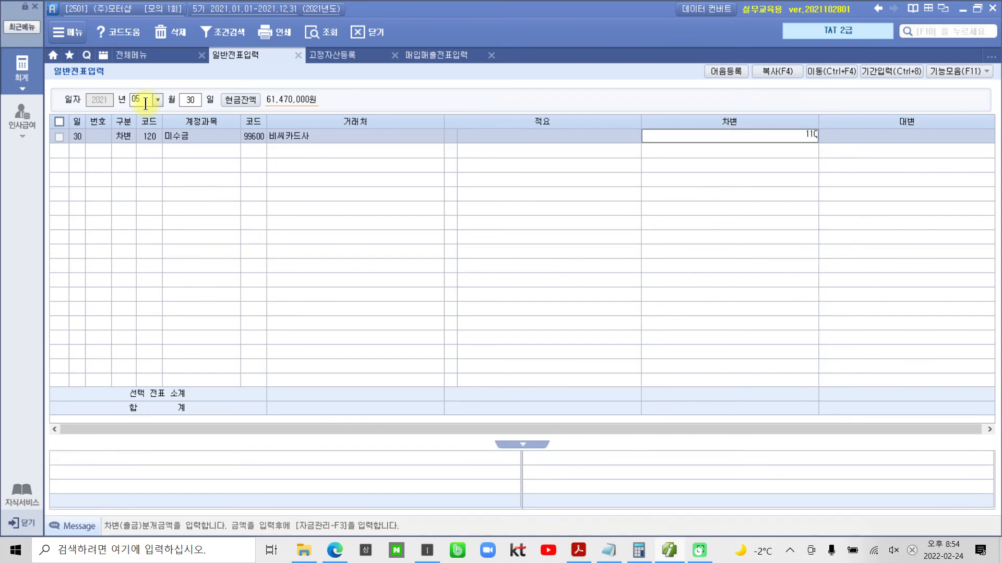
{"action": "type", "text": "0,000"}
{"action": "key", "text": "Return"}
- Start a 대변 line under the 미수금 entry with account 108 외상매출금
{"action": "type", "text": "4"}
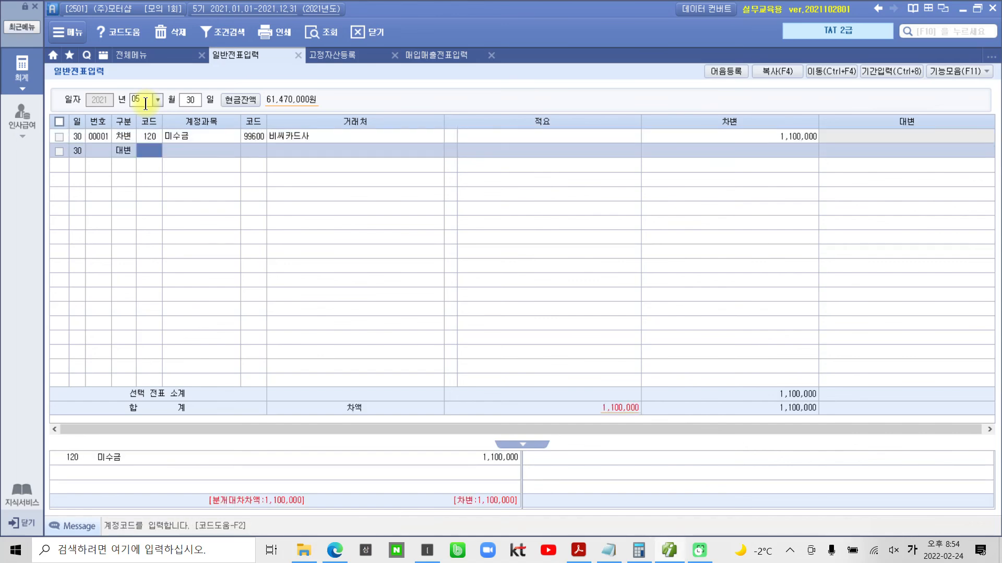
{"action": "type", "text": "108"}
{"action": "key", "text": "Return"}
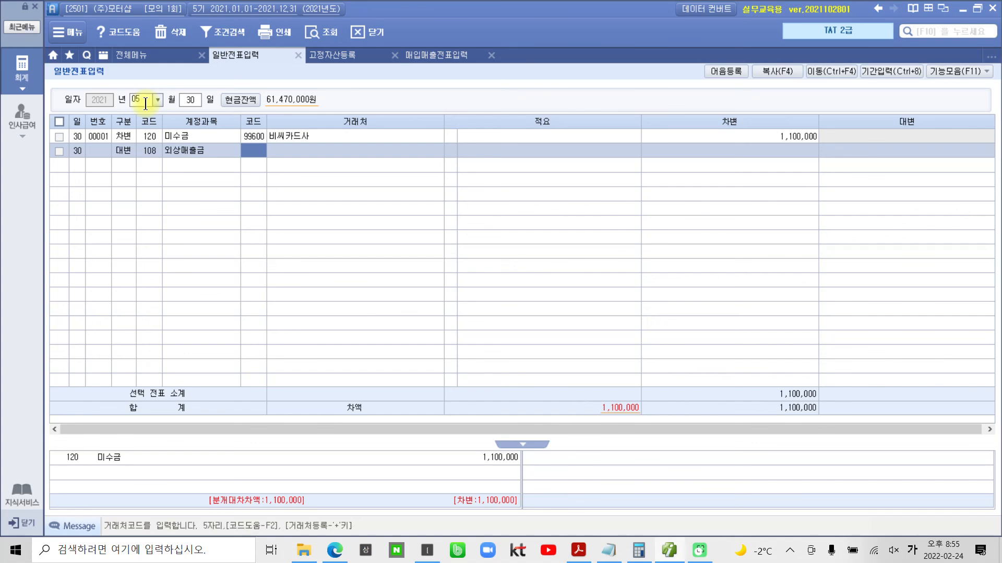
- Set the 대변 외상매출금 line's 거래처 to 03003 삼일기획, leave 적요 blank, and enter 1,100,000 as the 대변 amount
{"action": "type", "text": "03003"}
{"action": "key", "text": "Return"}
{"action": "key", "text": "Return"}
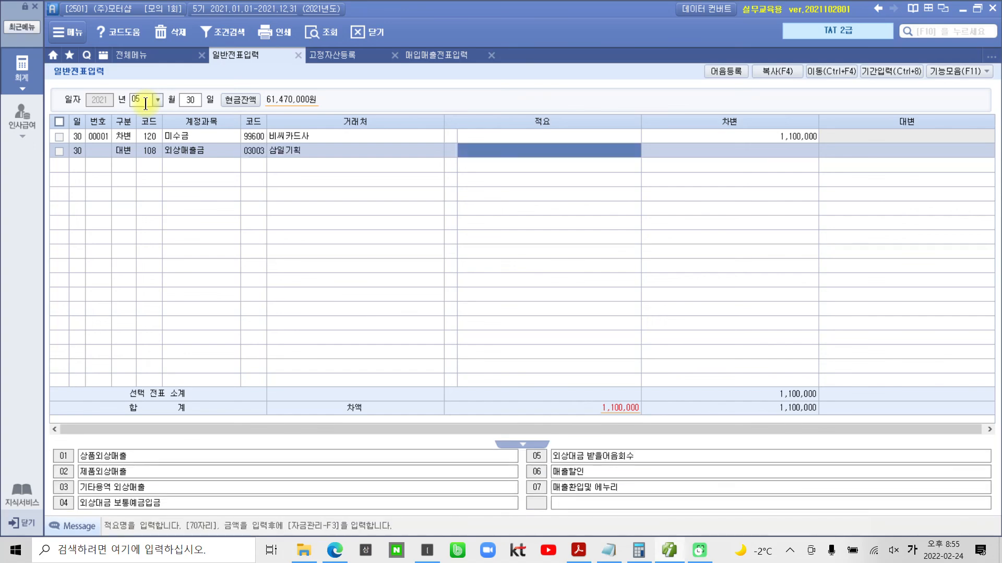
{"action": "type", "text": "1,100,000"}
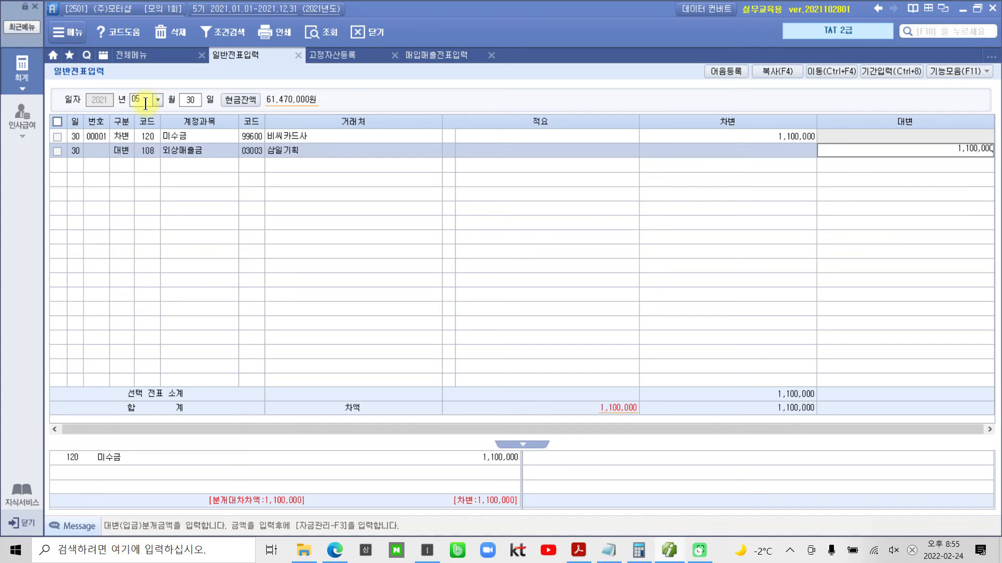
{"action": "key", "text": "Return"}
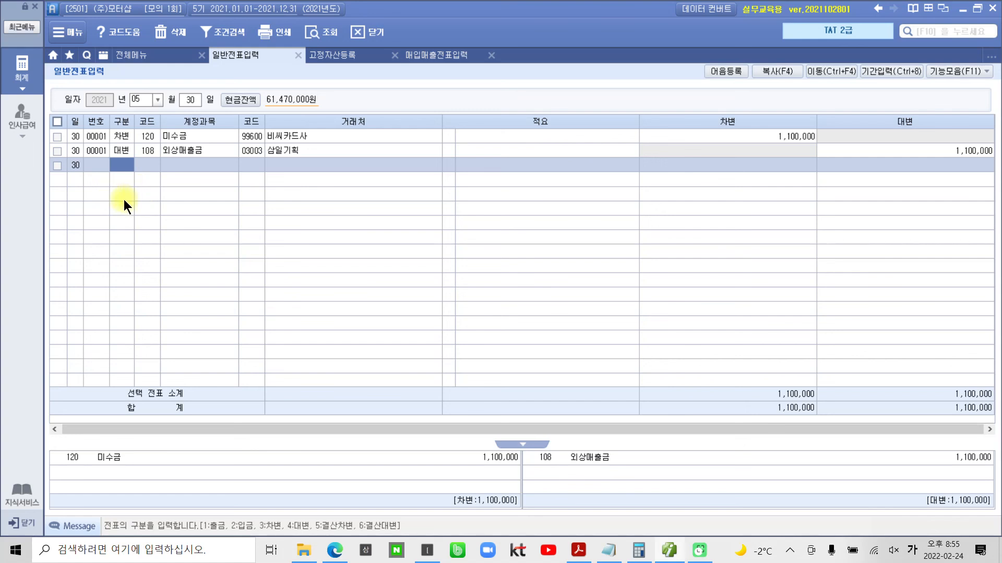
- Add 자금관리 information to the 차변 미수금 line with 99600 비씨카드사 as the 신용카드사
{"action": "left_click", "coordinate": [288, 136]}
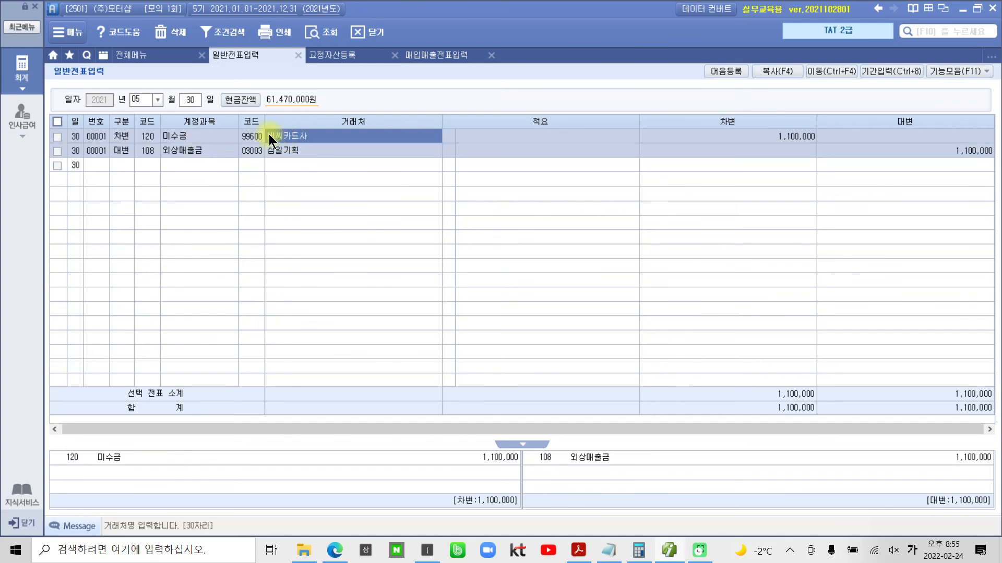
{"action": "key", "text": "Return"}
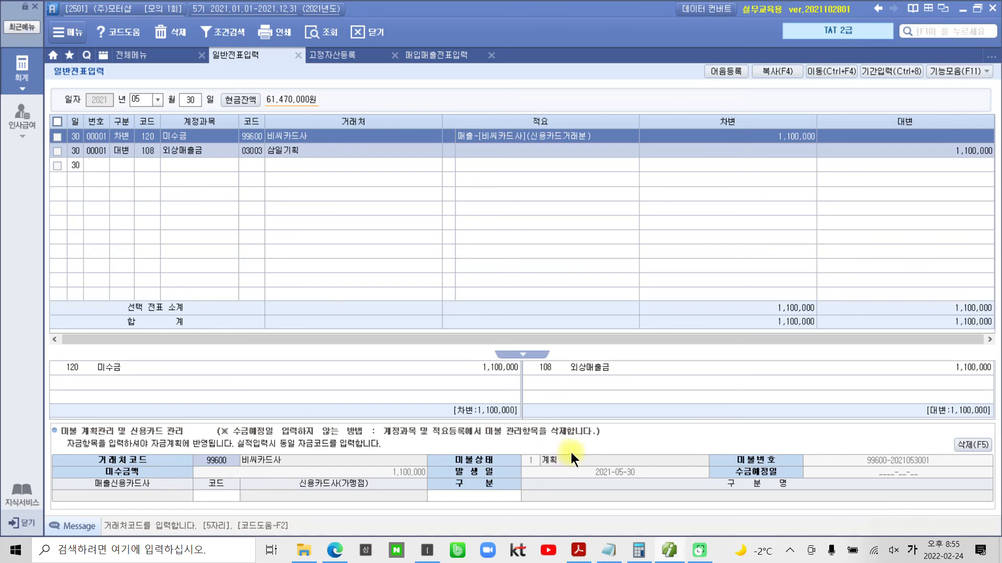
{"action": "key", "text": "Return"}
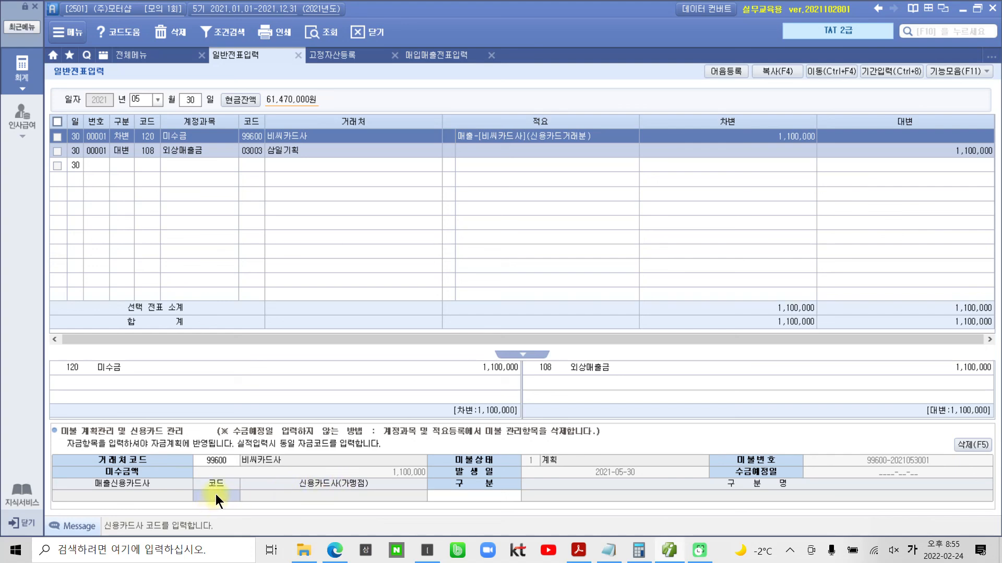
{"action": "key", "text": "F2"}
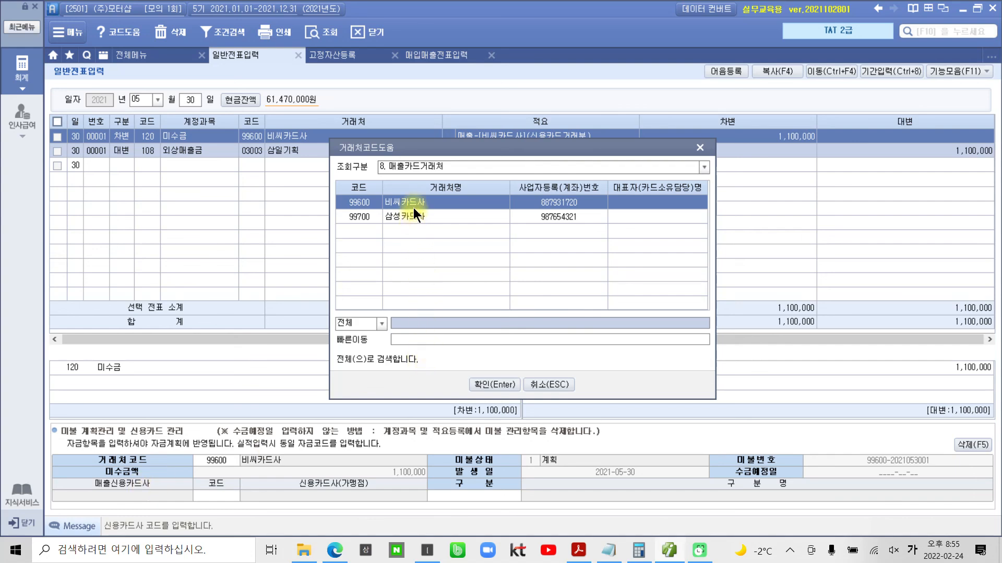
{"action": "left_click", "coordinate": [483, 387]}
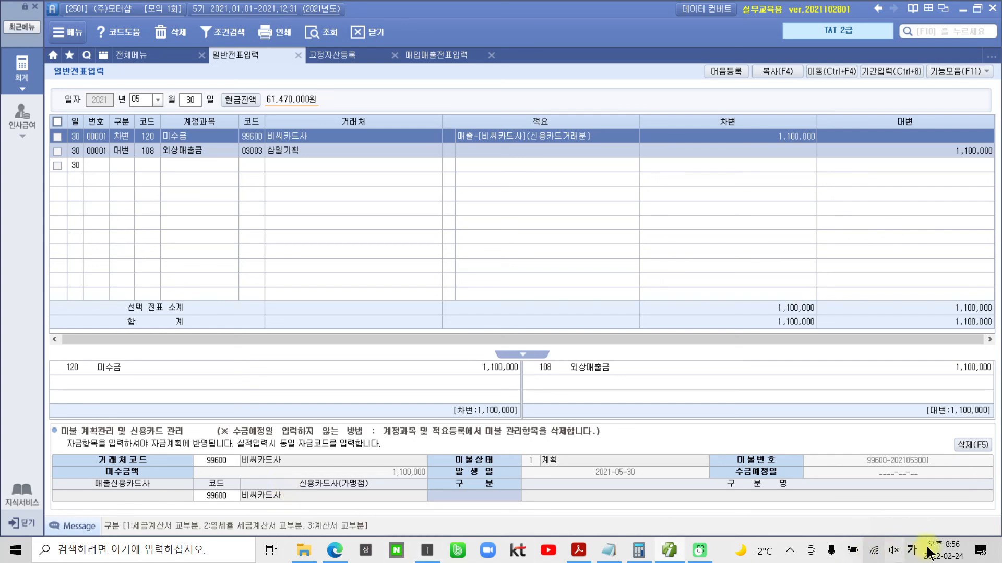
{"action": "left_click", "coordinate": [946, 530]}
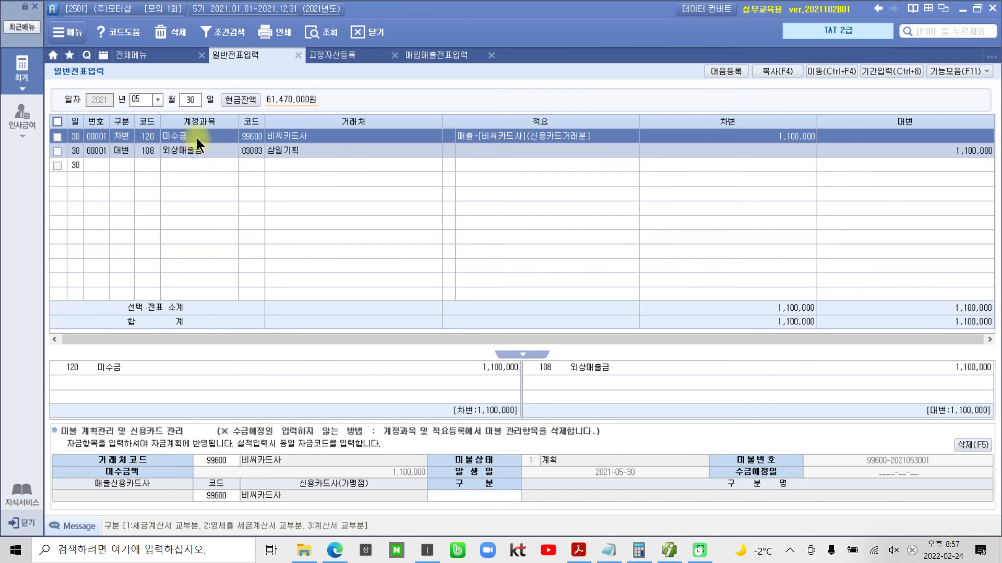
- Try to change the 미수금 line's account code, and delete the line's 신용카드 관리 data
{"action": "left_click", "coordinate": [118, 136]}
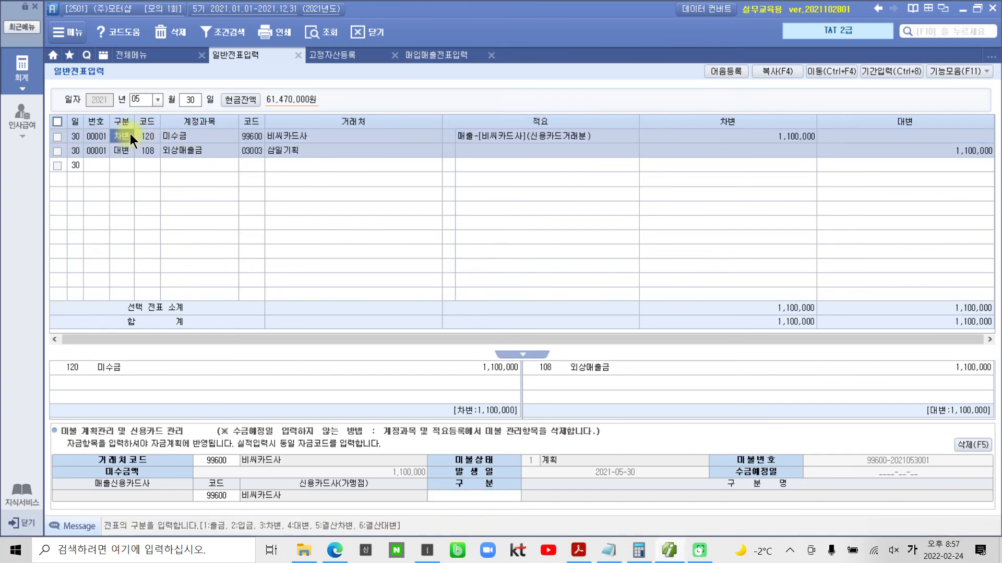
{"action": "left_click", "coordinate": [145, 137]}
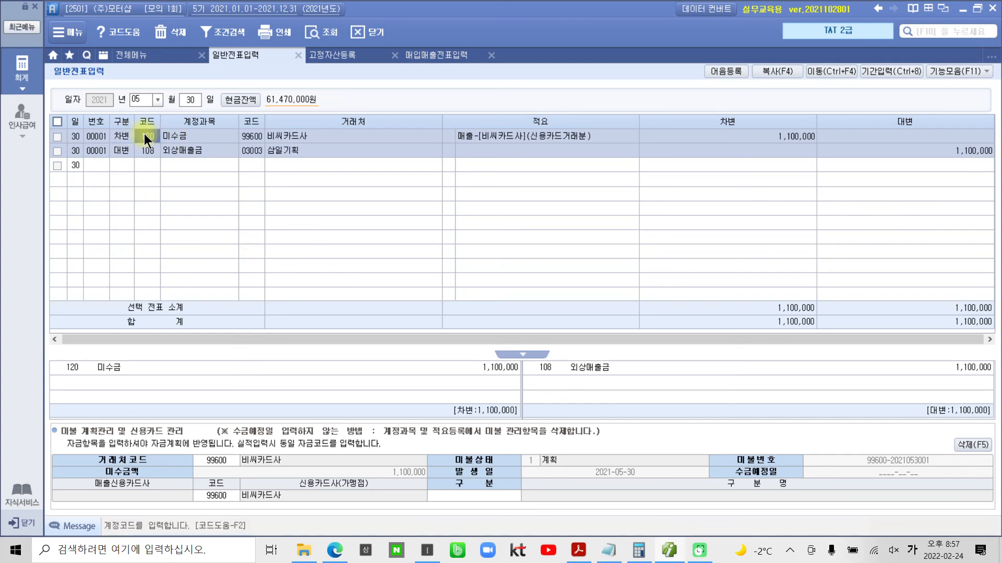
{"action": "key", "text": "F2"}
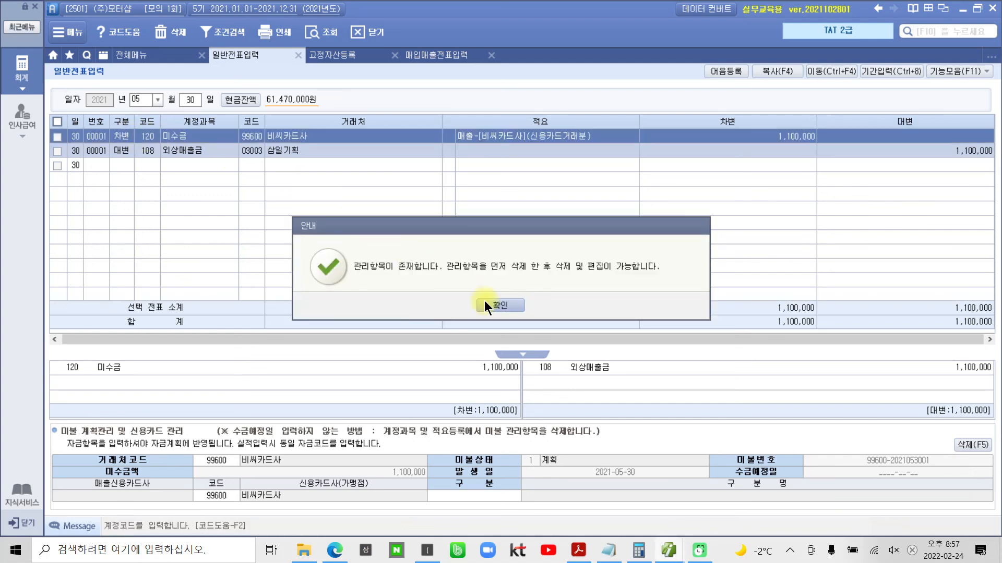
{"action": "left_click", "coordinate": [487, 303]}
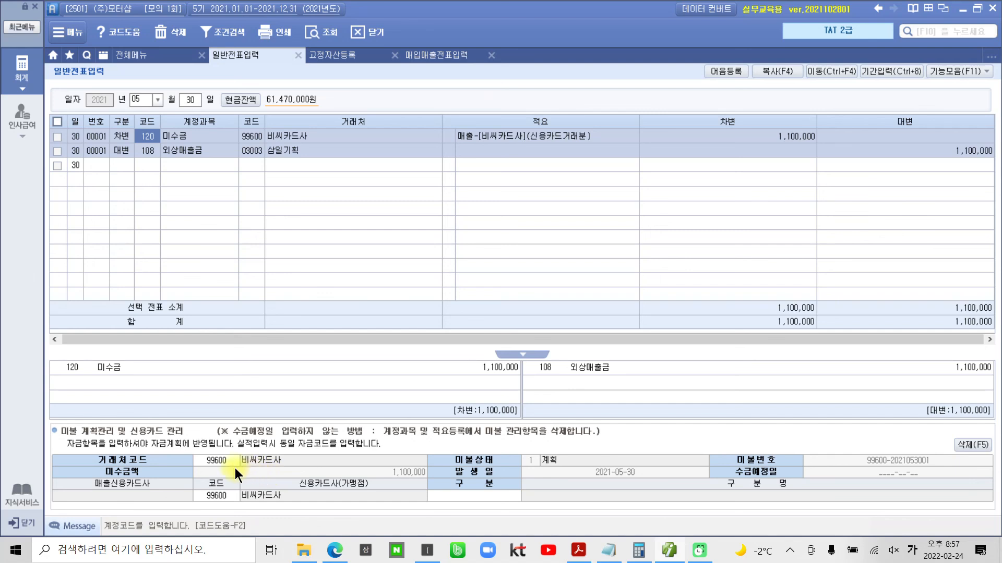
{"action": "left_click", "coordinate": [212, 465]}
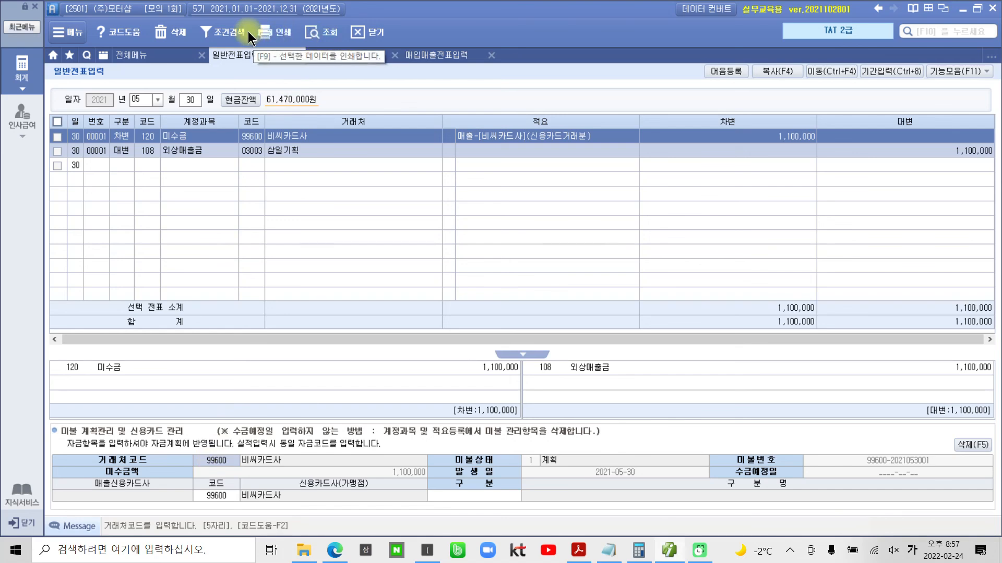
{"action": "left_click", "coordinate": [171, 33]}
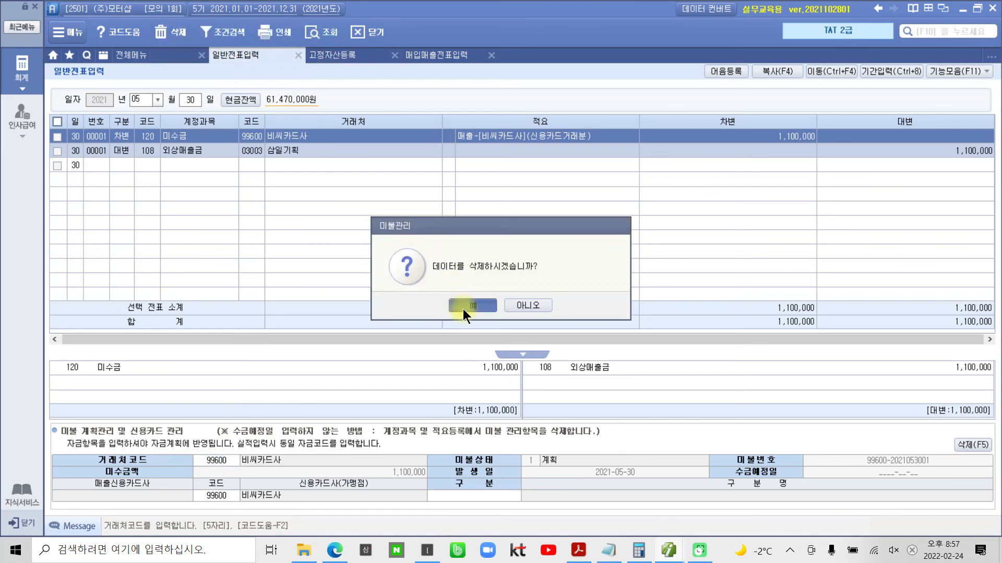
{"action": "left_click", "coordinate": [462, 307]}
- Change the 차변 line's account to 108 외상매출금 and clear its 적요
{"action": "left_click", "coordinate": [155, 136]}
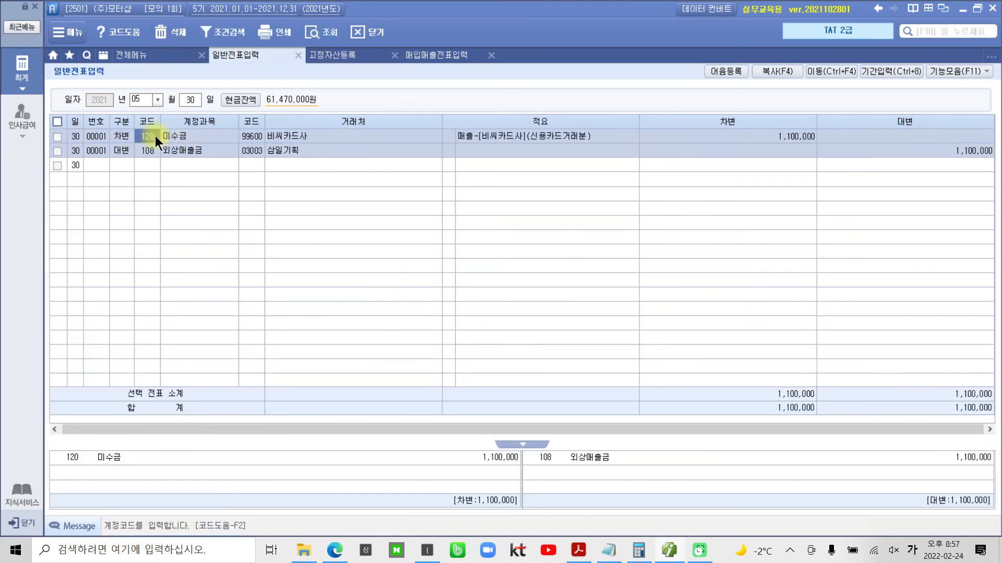
{"action": "type", "text": "108"}
{"action": "key", "text": "Return"}
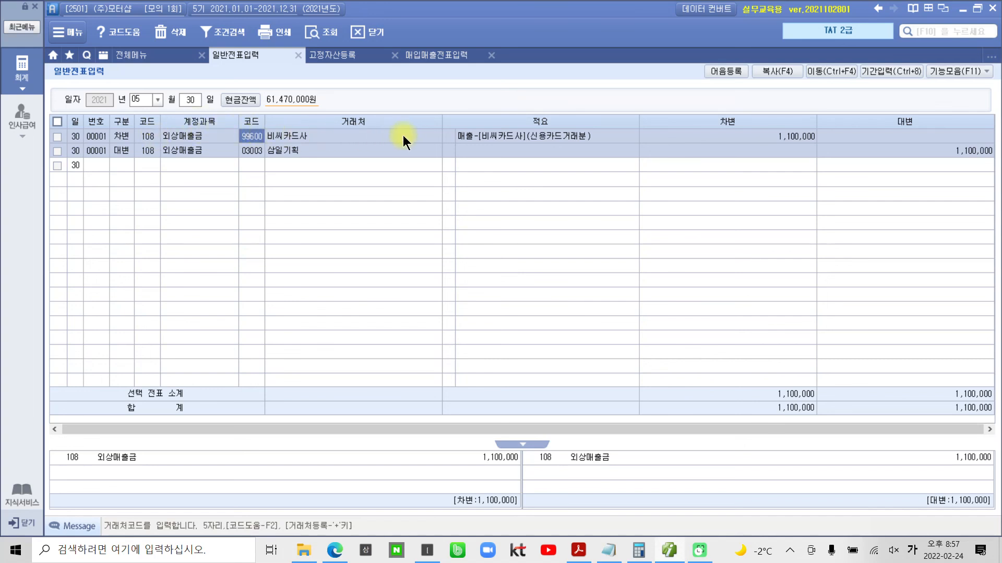
{"action": "left_click", "coordinate": [461, 138]}
{"action": "key", "text": "space"}
{"action": "key", "text": "Return"}
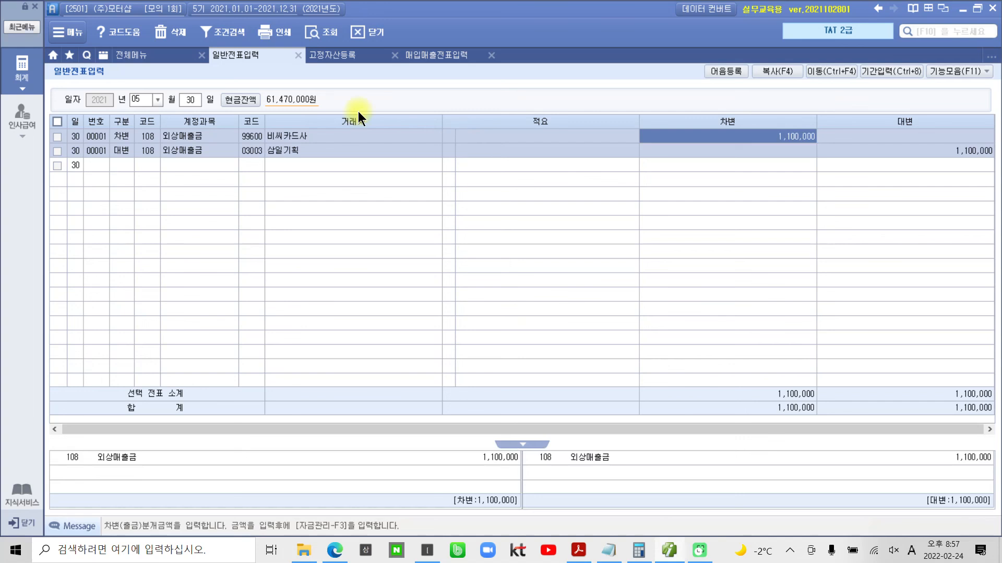
- Add 자금관리 information to the 차변 외상매출금 line and choose 99600 비씨카드사 as the 신용카드사
{"action": "left_click", "coordinate": [156, 152]}
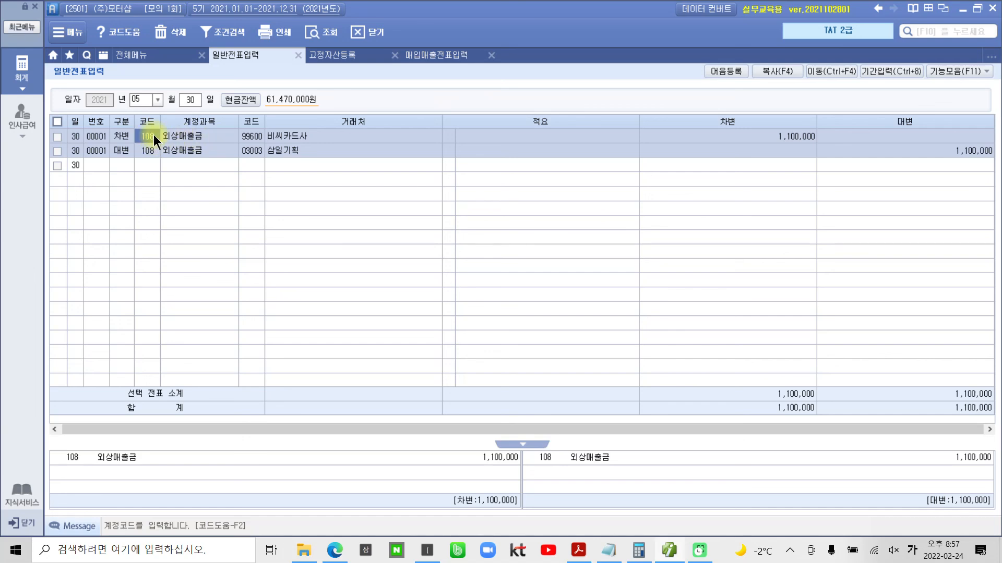
{"action": "key", "text": "Return"}
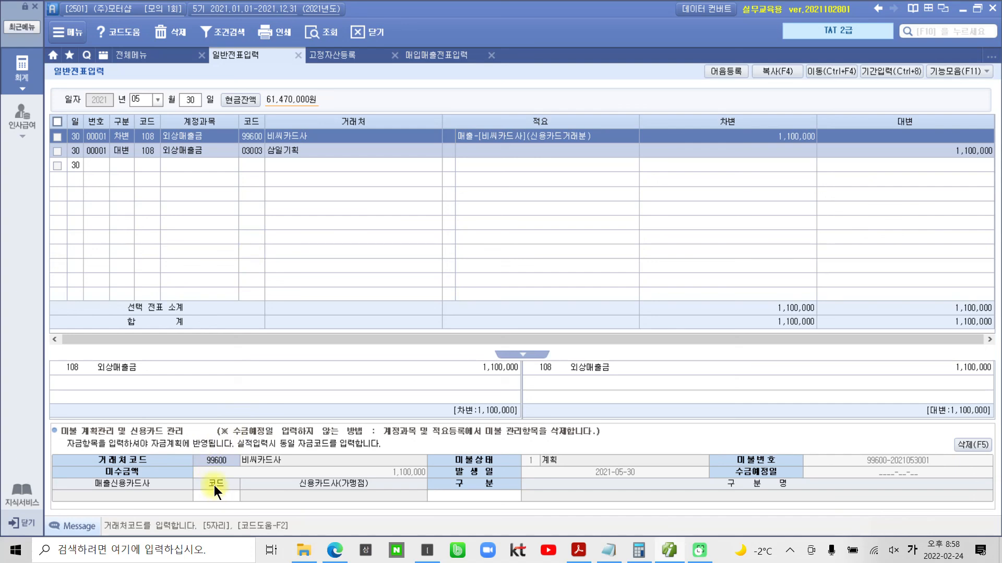
{"action": "key", "text": "Return"}
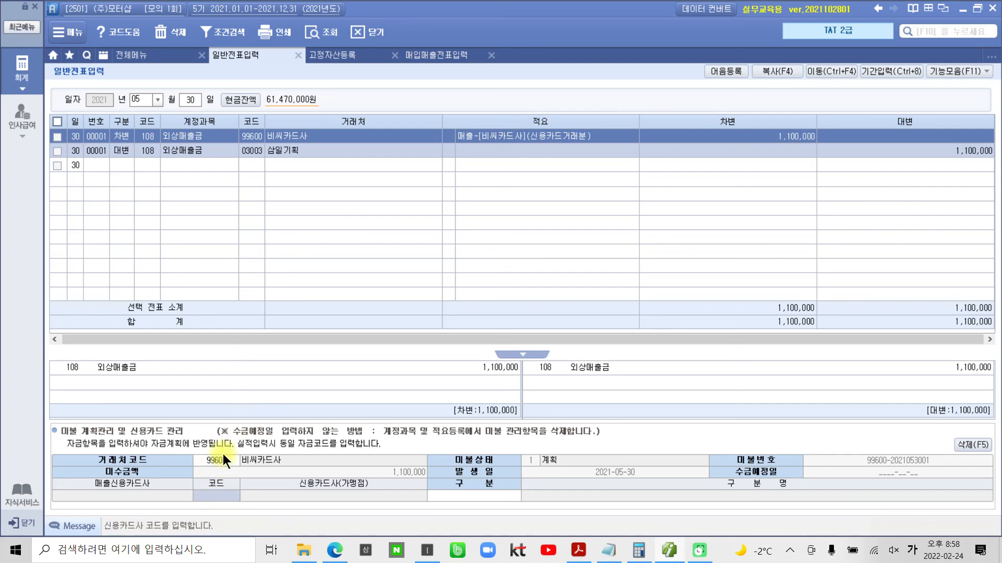
{"action": "key", "text": "F2"}
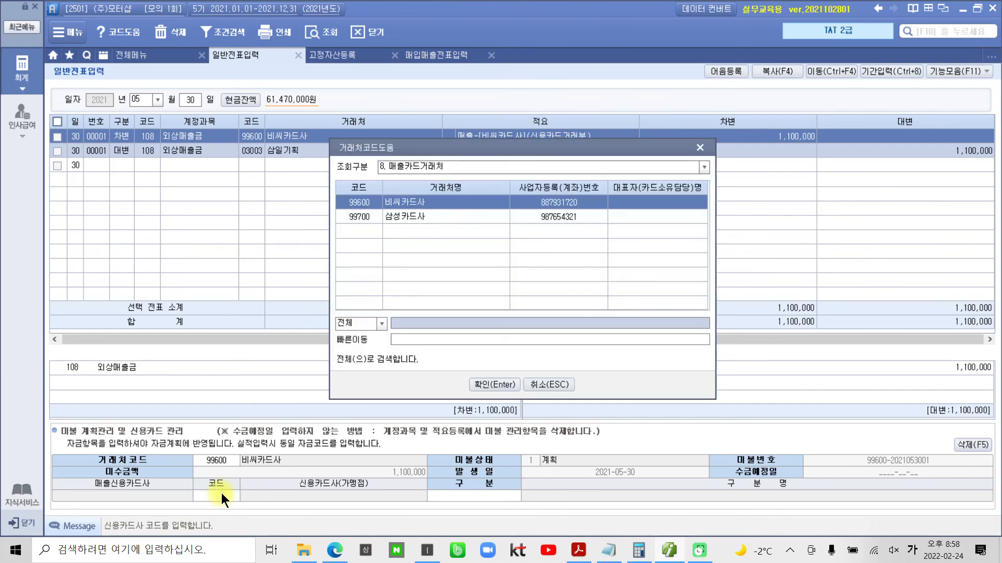
{"action": "left_click", "coordinate": [495, 385]}
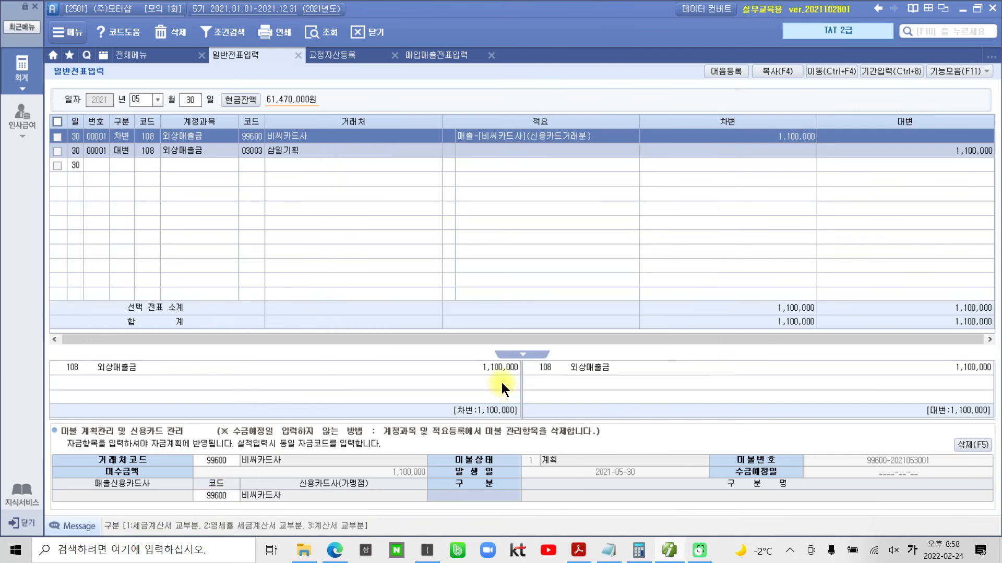
{"action": "mouse_move", "coordinate": [502, 365]}
{"action": "left_mouse_down"}
{"action": "mouse_move", "coordinate": [417, 240]}
{"action": "mouse_move", "coordinate": [111, 128]}
{"action": "left_mouse_up"}
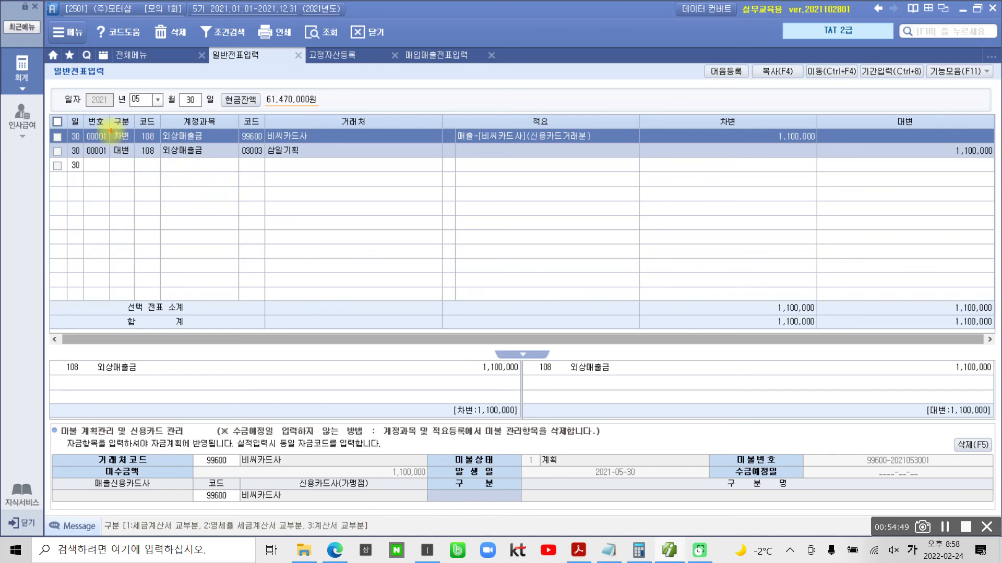
{"action": "mouse_move", "coordinate": [76, 121]}
{"action": "left_mouse_down"}
{"action": "mouse_move", "coordinate": [280, 148]}
{"action": "mouse_move", "coordinate": [359, 143]}
{"action": "left_mouse_up"}
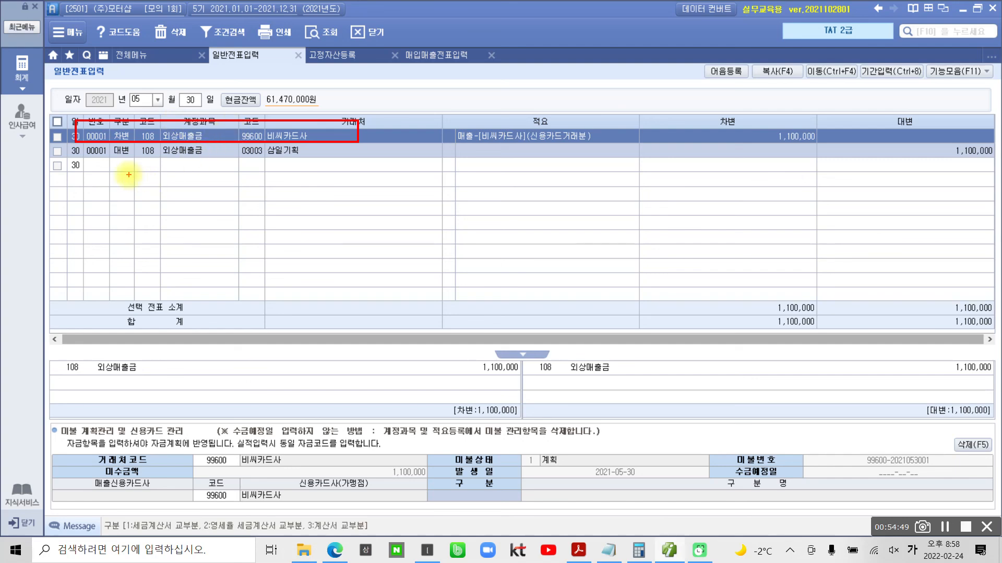
{"action": "mouse_move", "coordinate": [77, 144]}
{"action": "left_mouse_down"}
{"action": "mouse_move", "coordinate": [160, 165]}
{"action": "mouse_move", "coordinate": [326, 166]}
{"action": "mouse_move", "coordinate": [316, 164]}
{"action": "left_mouse_up"}
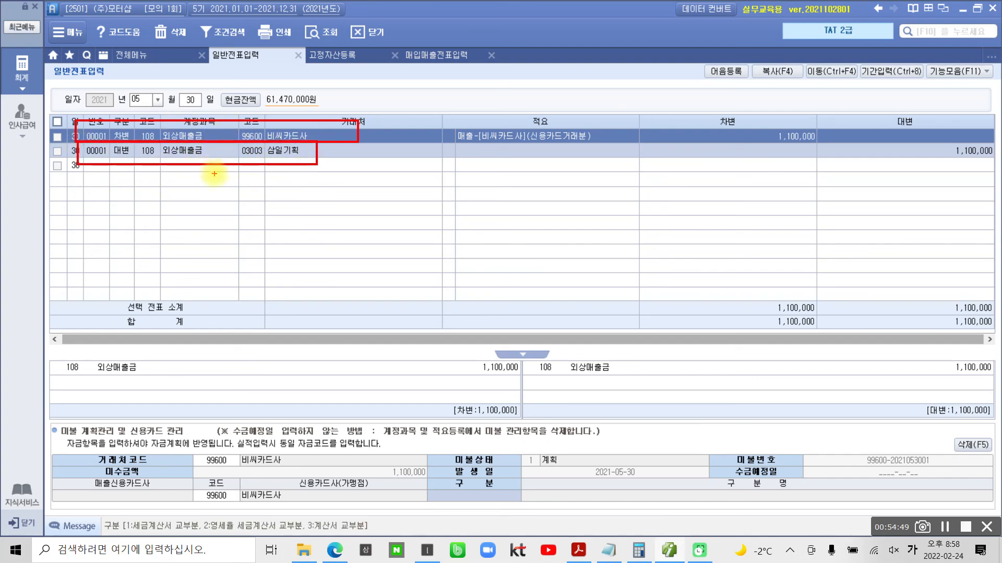
{"action": "key", "text": "Escape"}
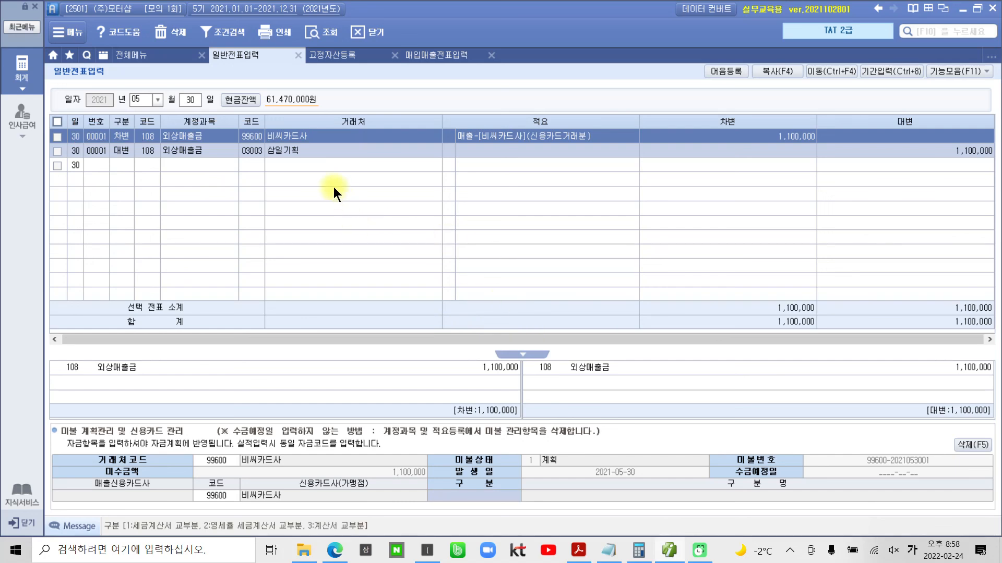
- Review the 거래처코드 and 신용카드사 code in the 차변 외상매출금 line's card management details, including the 매출카드거래처 list, without changing them
{"action": "left_click", "coordinate": [296, 149]}
{"action": "left_click", "coordinate": [299, 141]}
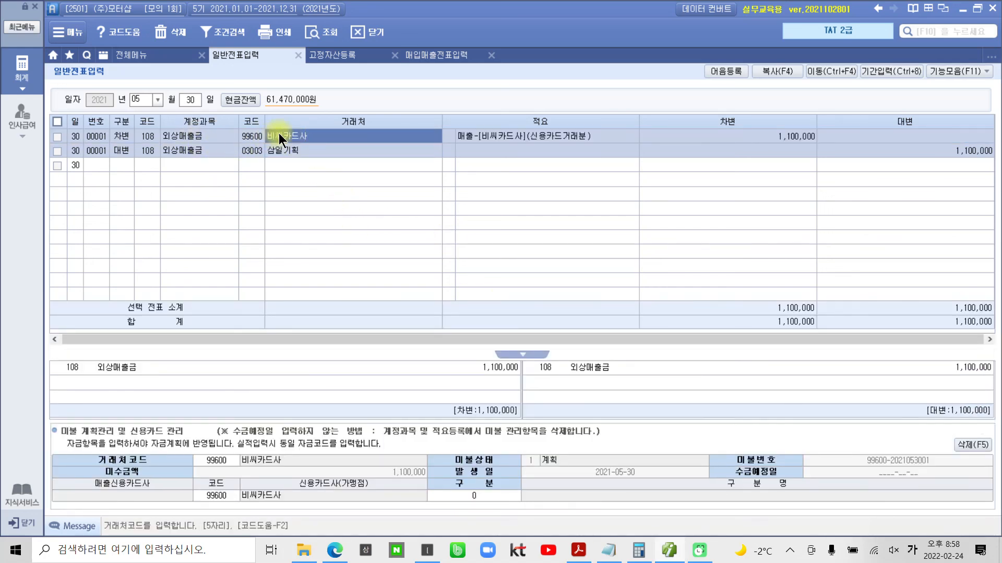
{"action": "left_click", "coordinate": [219, 461]}
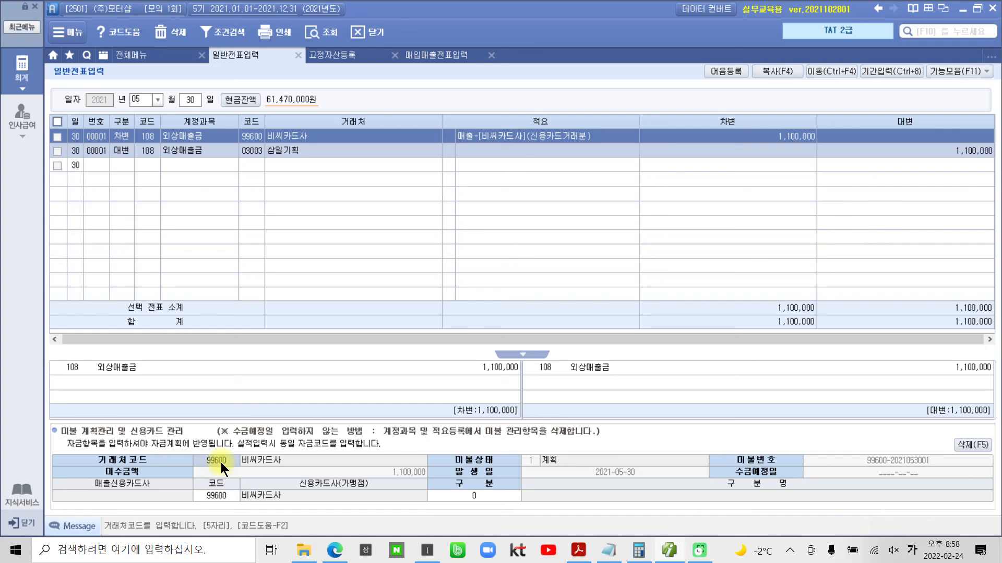
{"action": "left_click", "coordinate": [225, 495]}
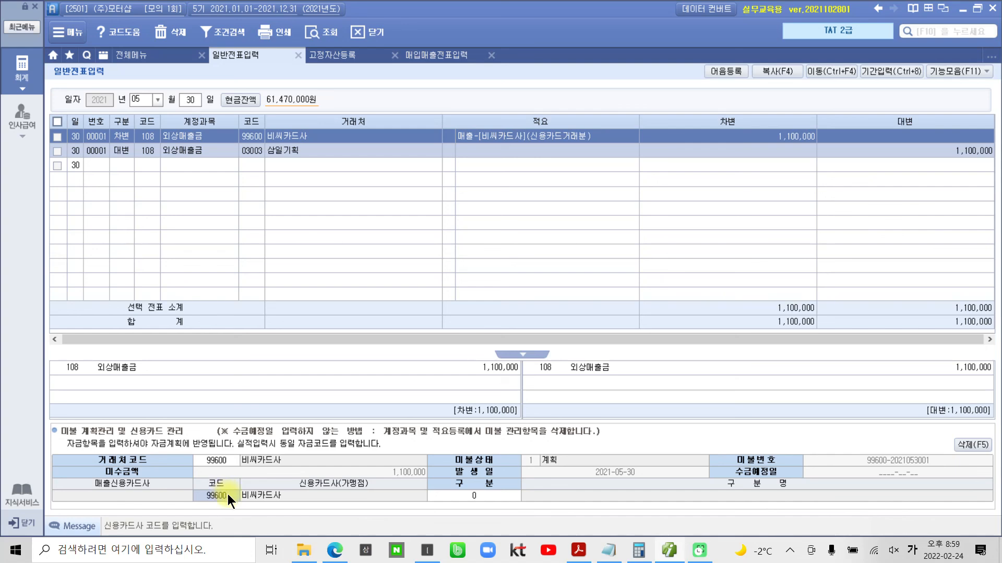
{"action": "key", "text": "F2"}
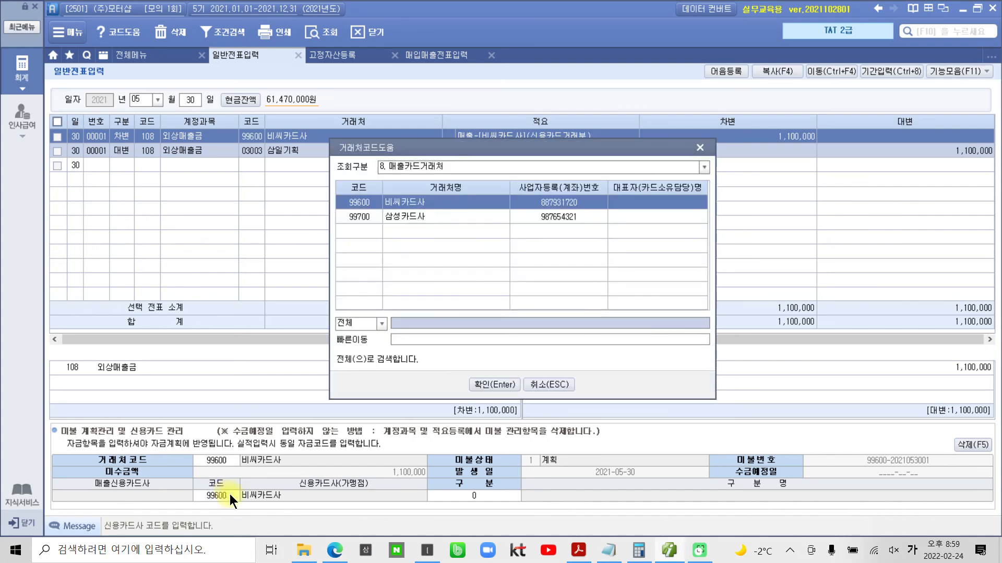
{"action": "left_click", "coordinate": [541, 386]}
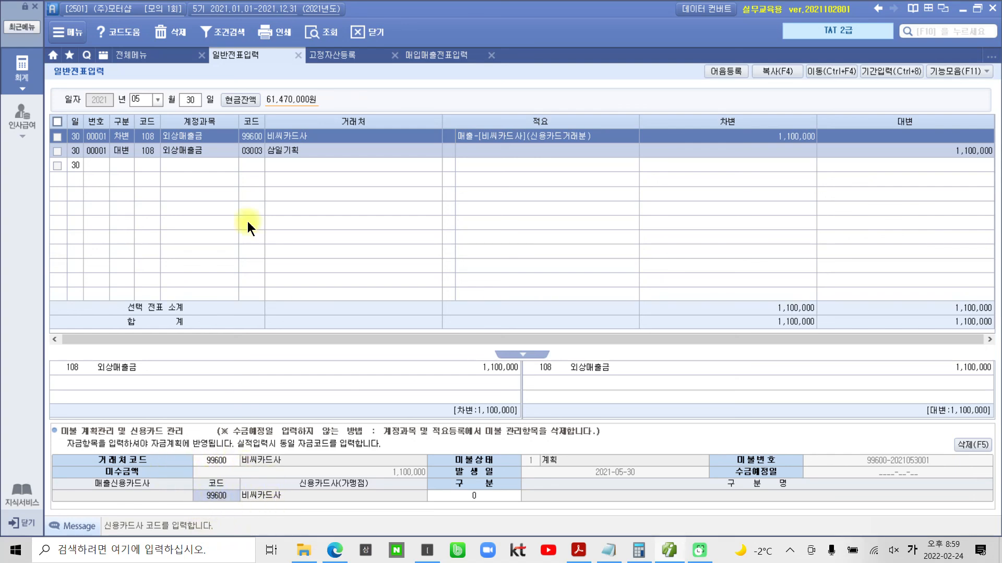
- Switch to the exam PDF in Adobe Acrobat Reader and reread 평가문제 2 on entering 자료 2 with its 신용카드관리 information
{"action": "left_click", "coordinate": [578, 551]}
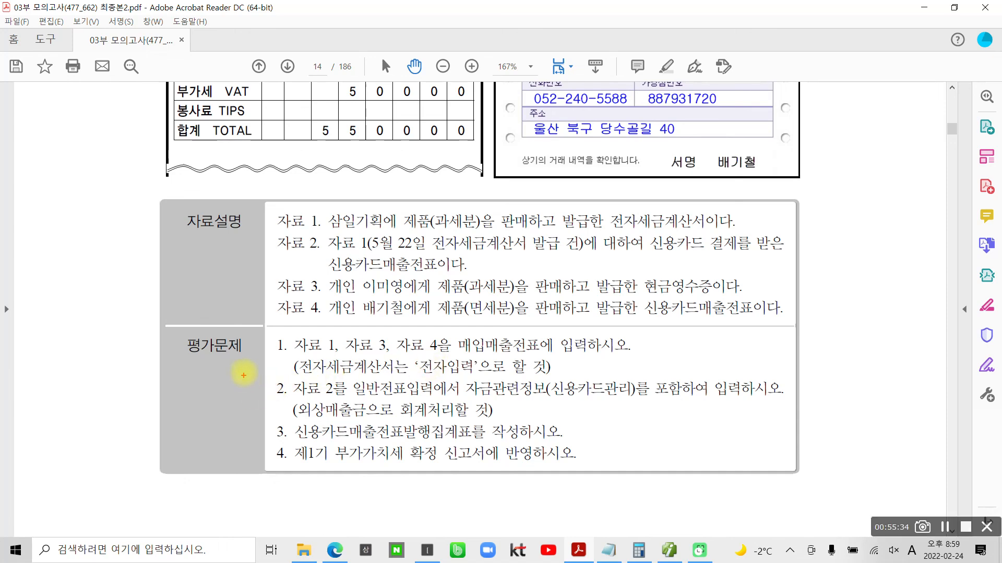
{"action": "mouse_move", "coordinate": [243, 365]}
{"action": "left_mouse_down"}
{"action": "mouse_move", "coordinate": [685, 434]}
{"action": "mouse_move", "coordinate": [805, 435]}
{"action": "mouse_move", "coordinate": [804, 425]}
{"action": "left_mouse_up"}
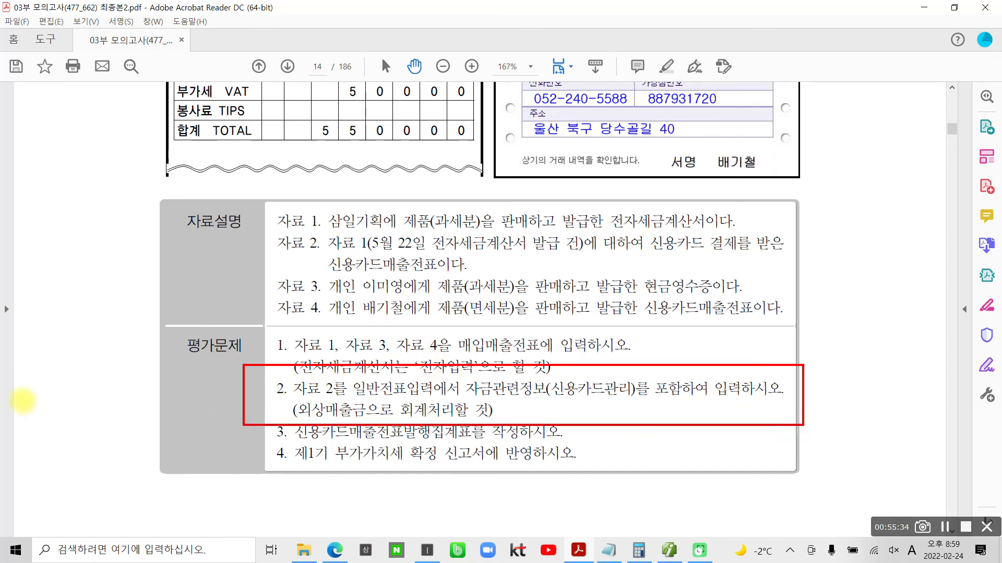
{"action": "left_click_drag", "start_coordinate": [45, 423], "coordinate": [915, 423]}
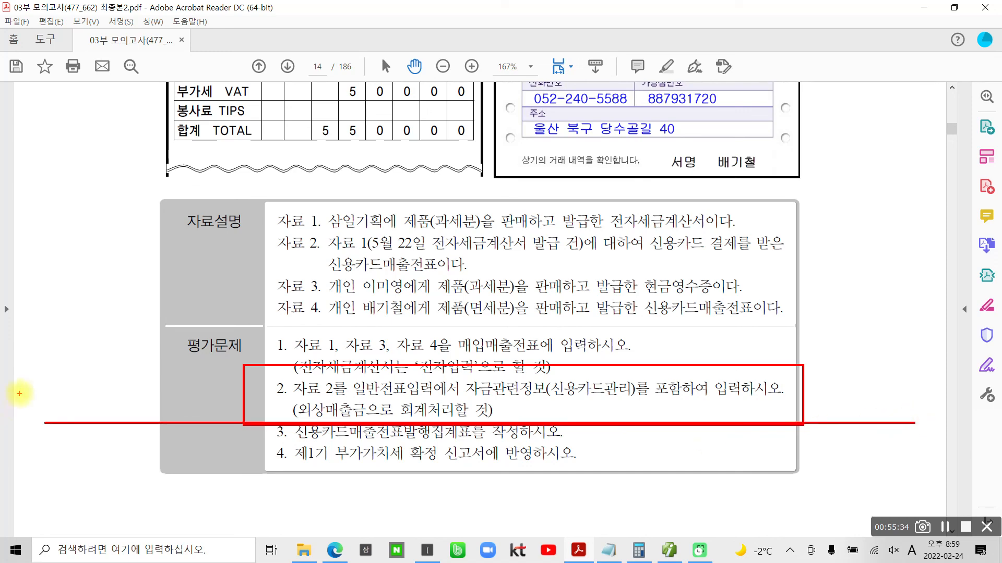